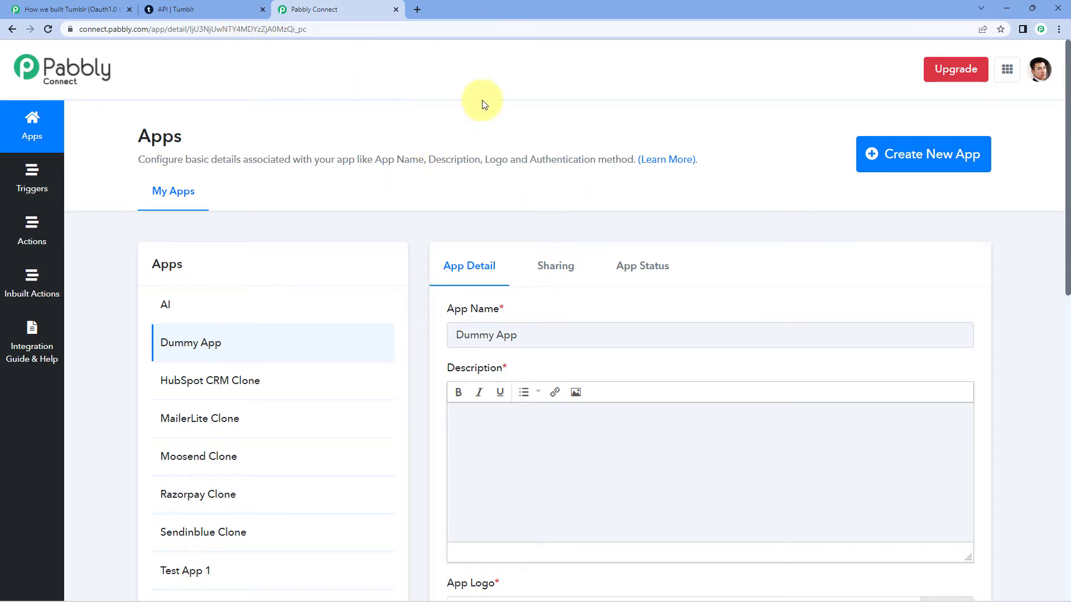
Open the dialog for naming a new app and dismiss it without creating anything.
click(921, 155)
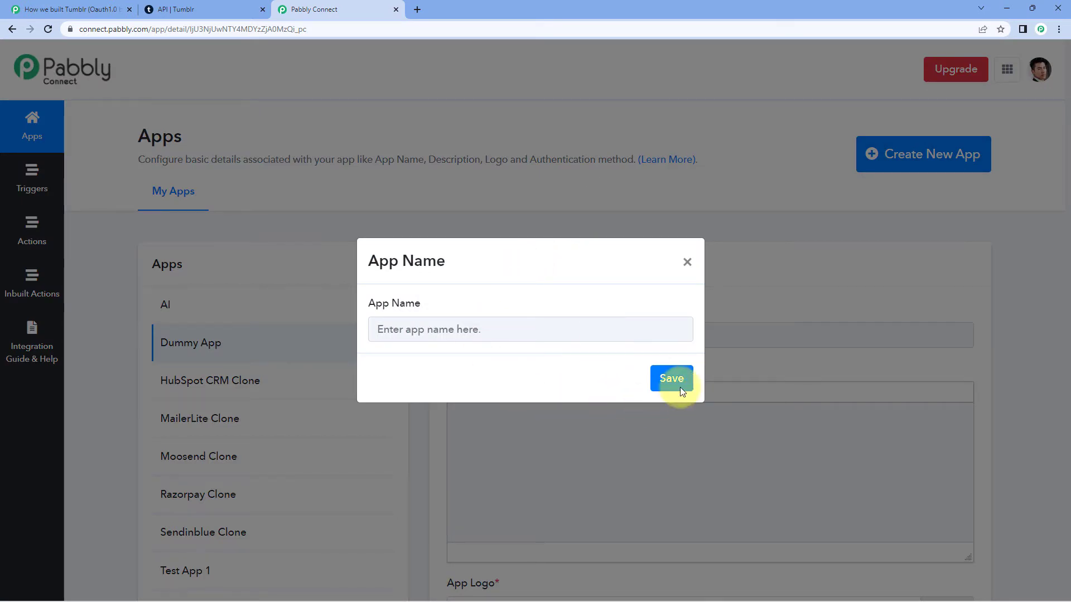
click(689, 261)
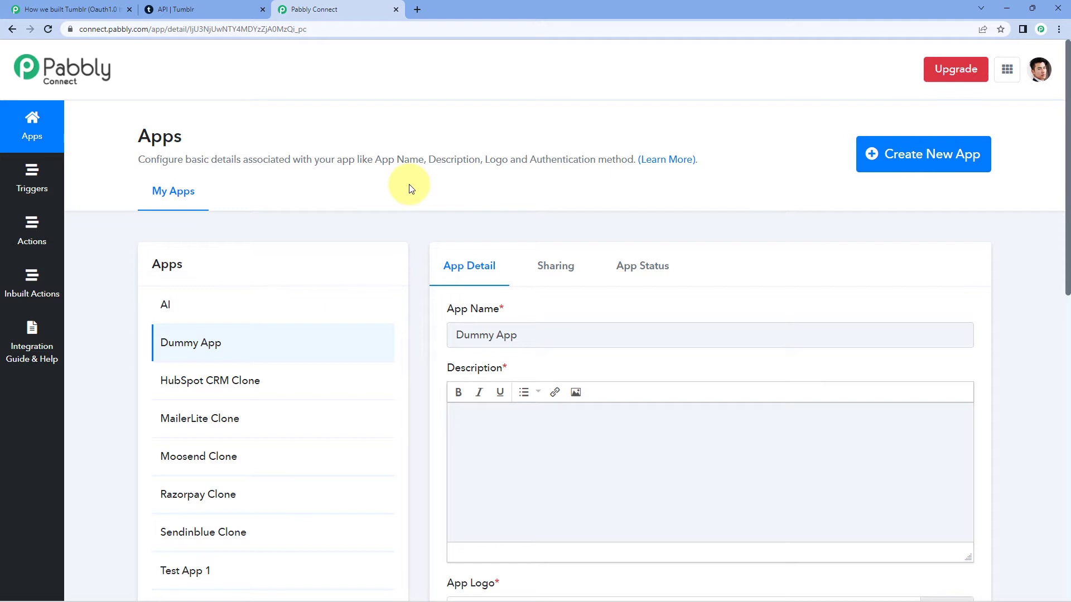
Open the details of the existing Tumblr Clone app.
scroll(411, 187, down, 3)
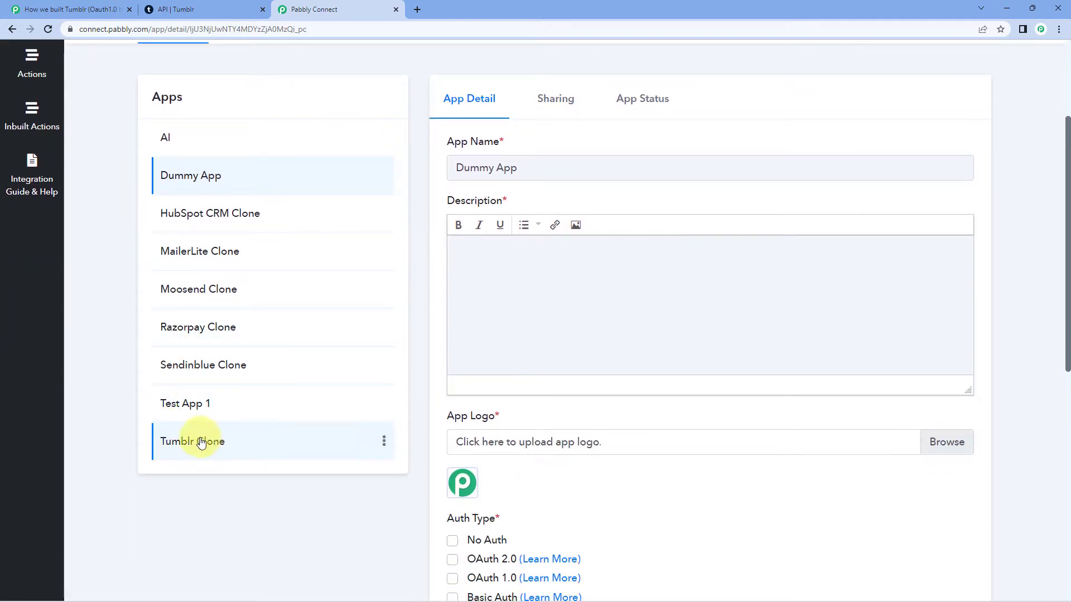
click(202, 449)
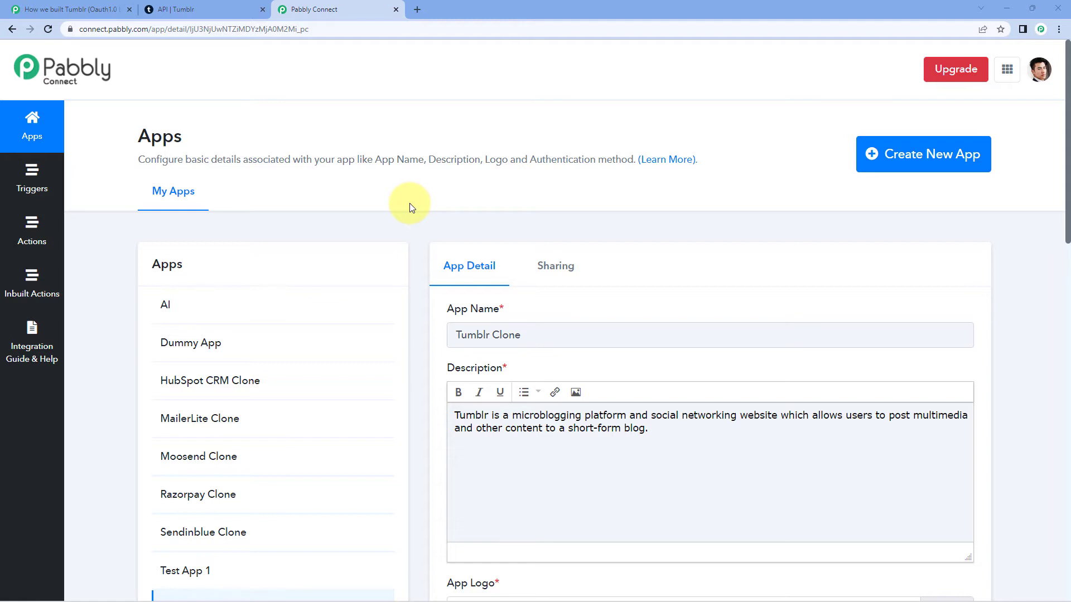
Review the Tumblr Clone app's name, description, logo requirements and authentication type settings.
scroll(437, 234, down, 2)
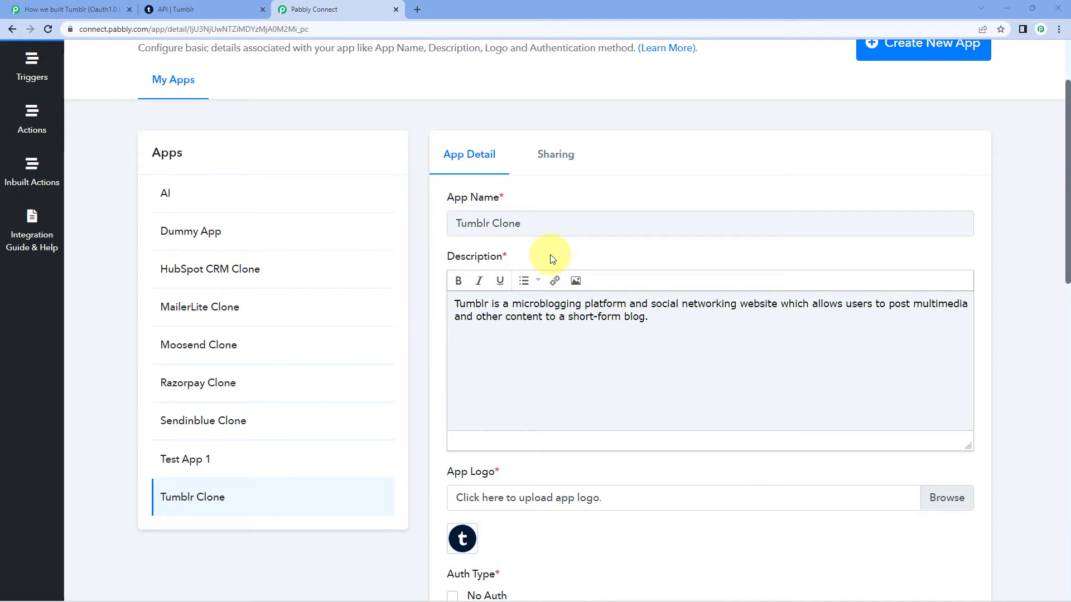
scroll(502, 262, down, 3)
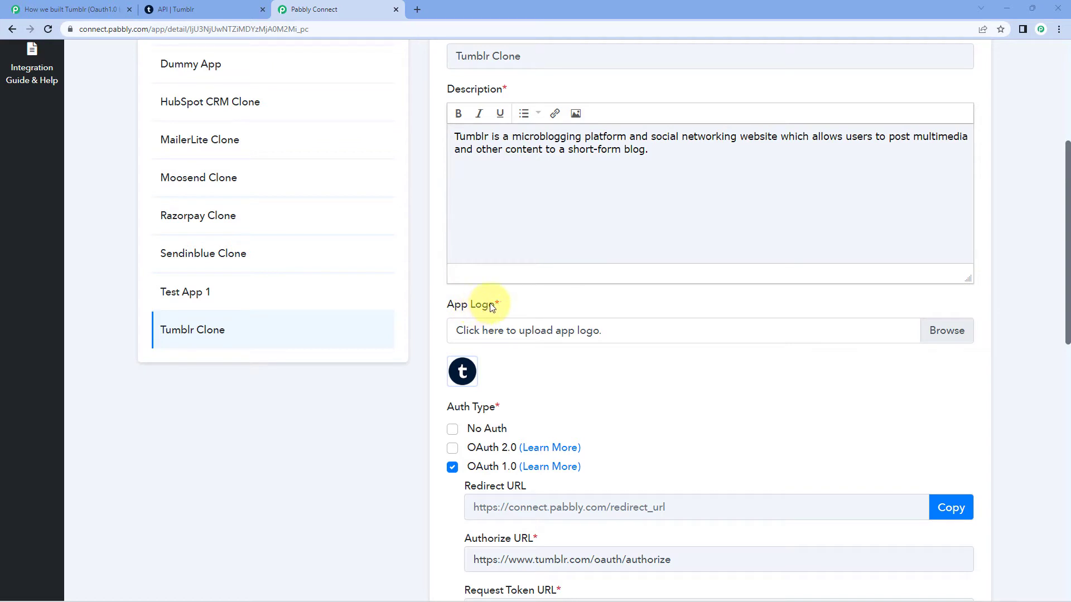
mouse_move(472, 312)
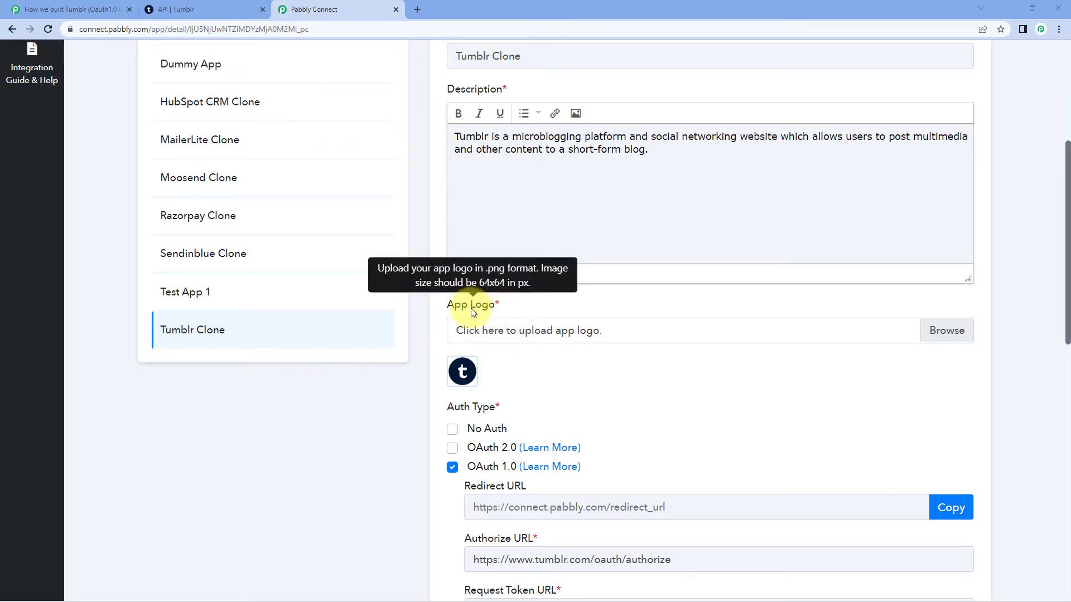
scroll(473, 312, down, 4)
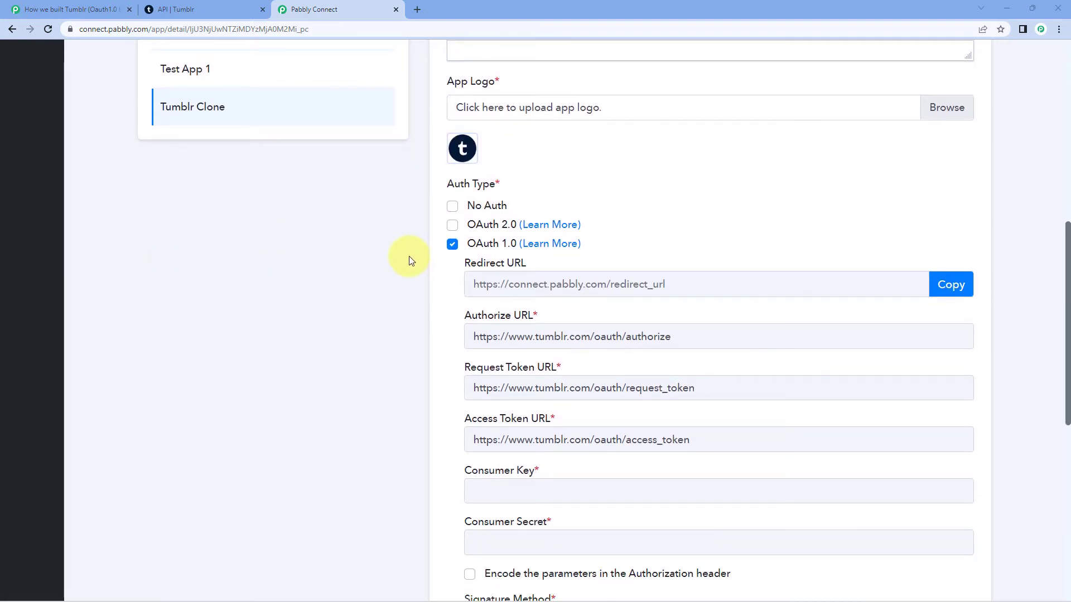
scroll(410, 256, down, 1)
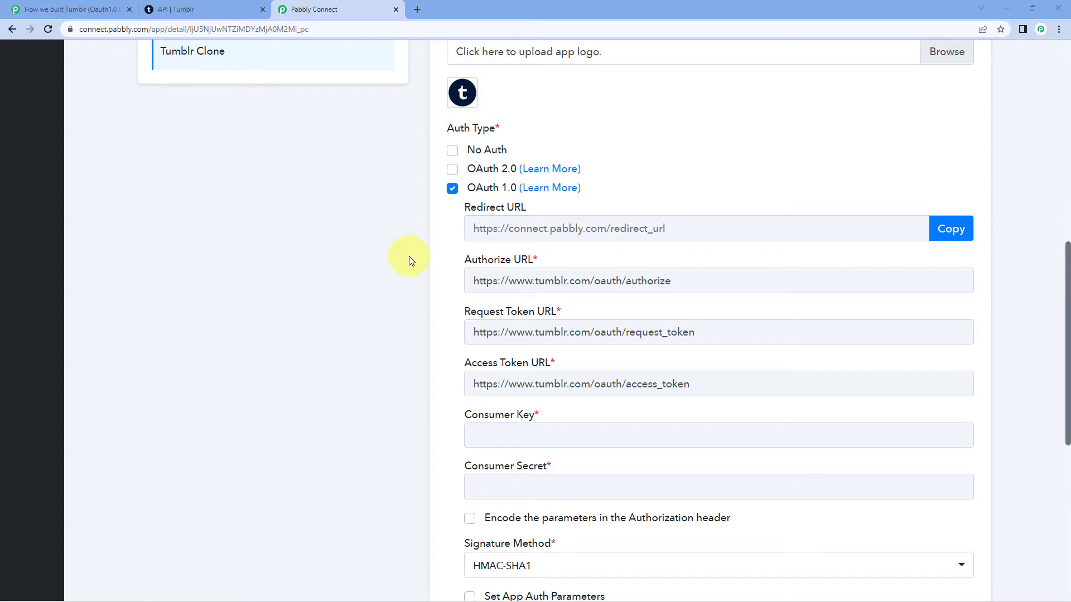
Deselect the OAuth 1.0 authentication type and select it again.
click(452, 190)
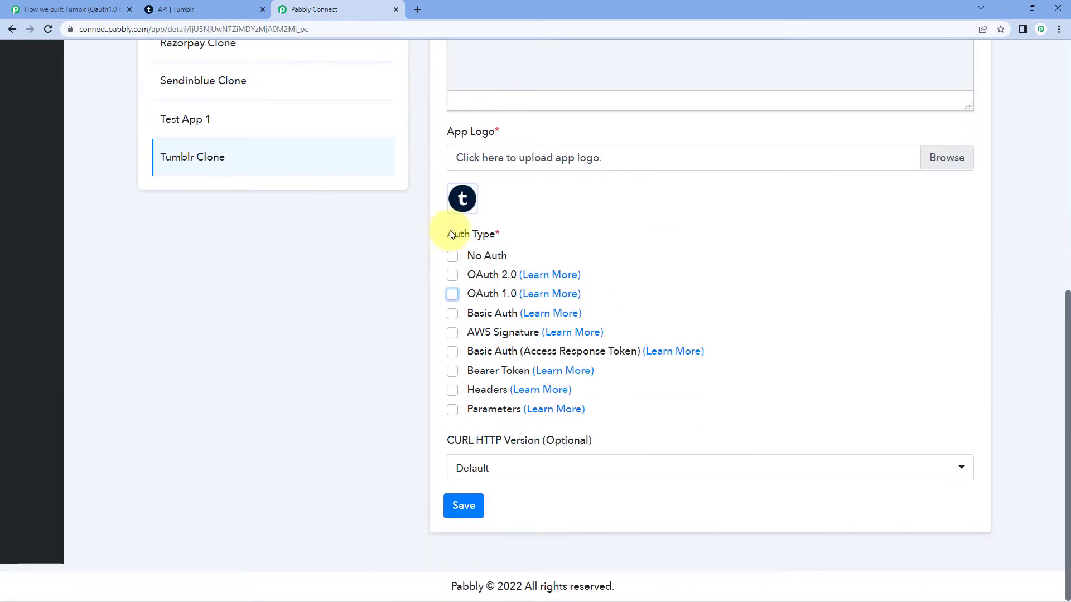
click(453, 295)
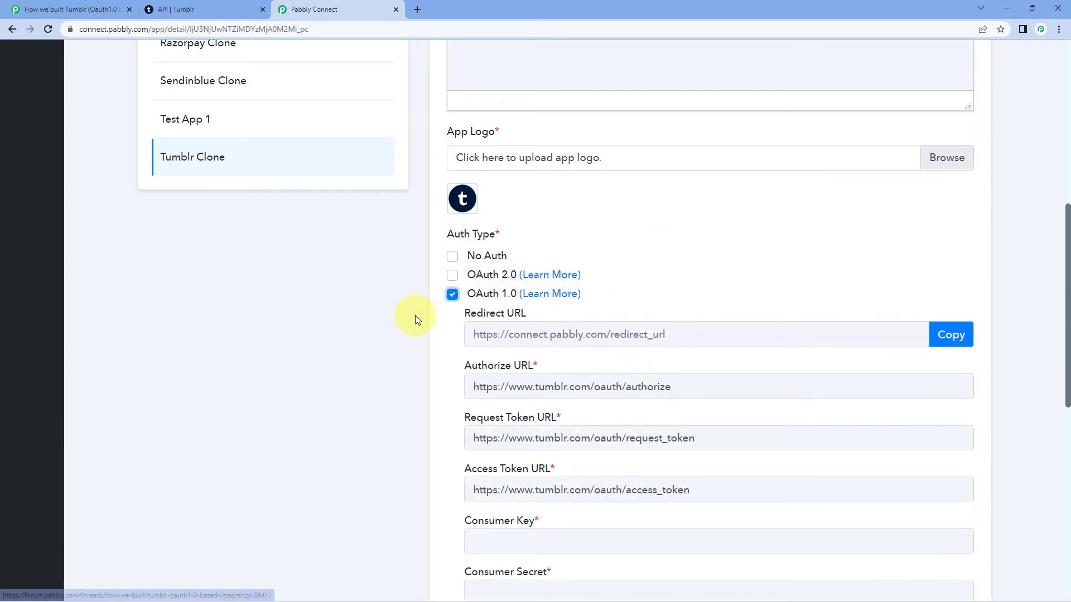
Examine the redirect URL in the OAuth 1.0 settings, highlighting it without changing it.
scroll(415, 316, down, 3)
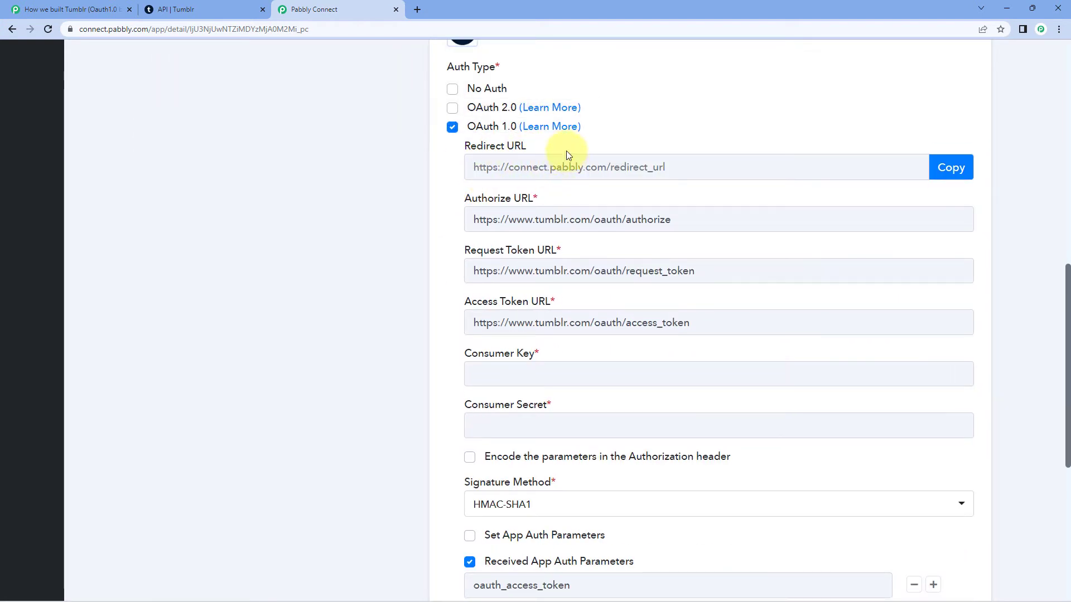
drag(686, 167, 468, 171)
click(423, 195)
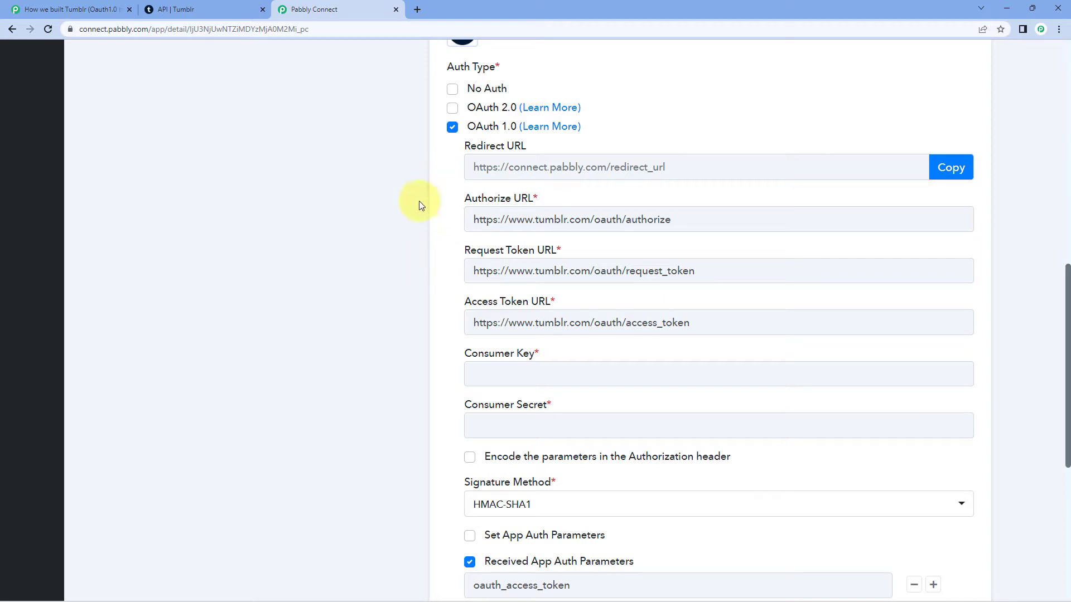
Switch to the Tumblr API documentation and look through its introduction and table of contents for the authorization sections.
click(234, 10)
scroll(184, 148, down, 6)
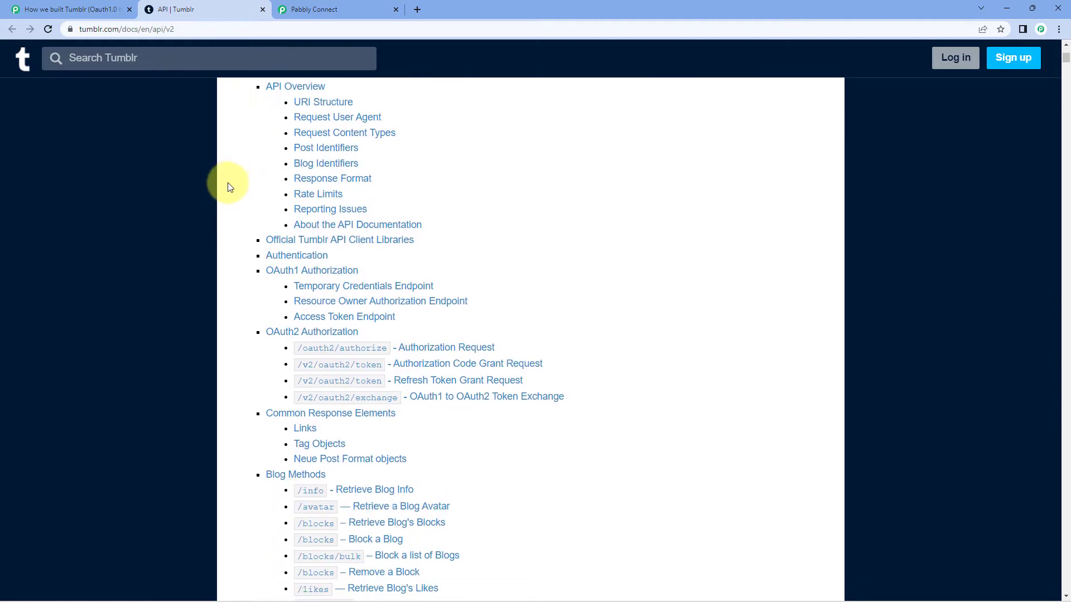
scroll(212, 186, down, 3)
scroll(204, 205, up, 7)
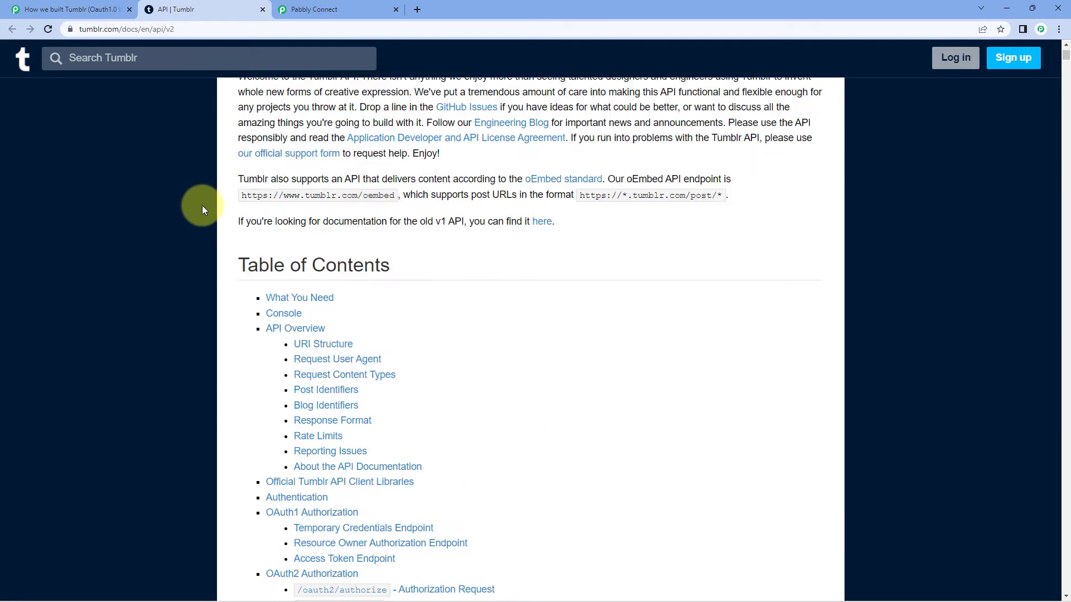
scroll(202, 205, up, 2)
Return to the Pabbly Connect app settings and check the consumer credential fields and signature method options, keeping HMAC-SHA1.
click(335, 9)
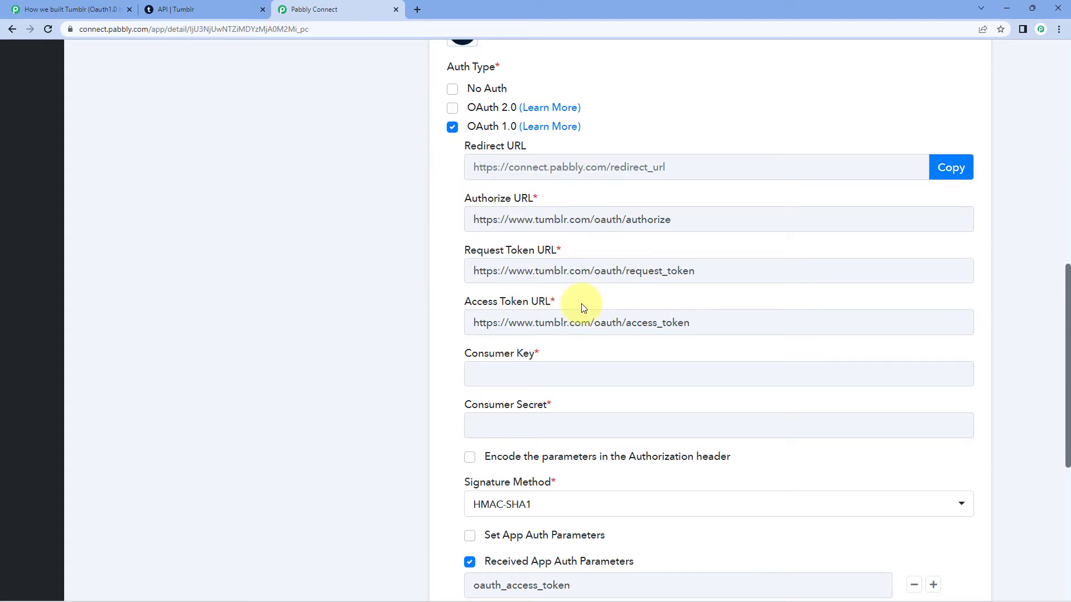
scroll(437, 271, down, 2)
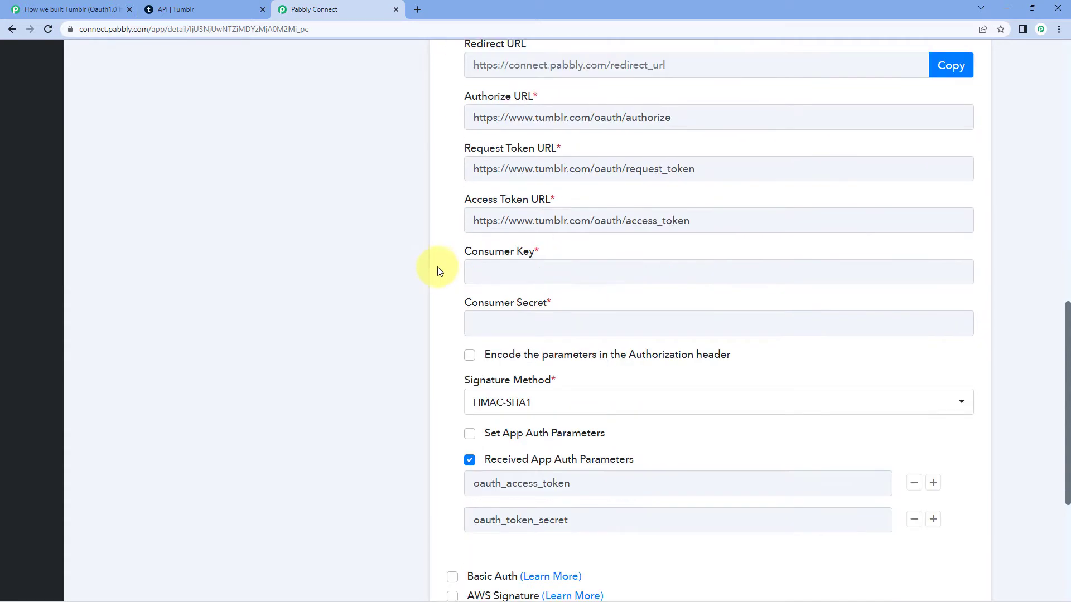
scroll(438, 272, down, 1)
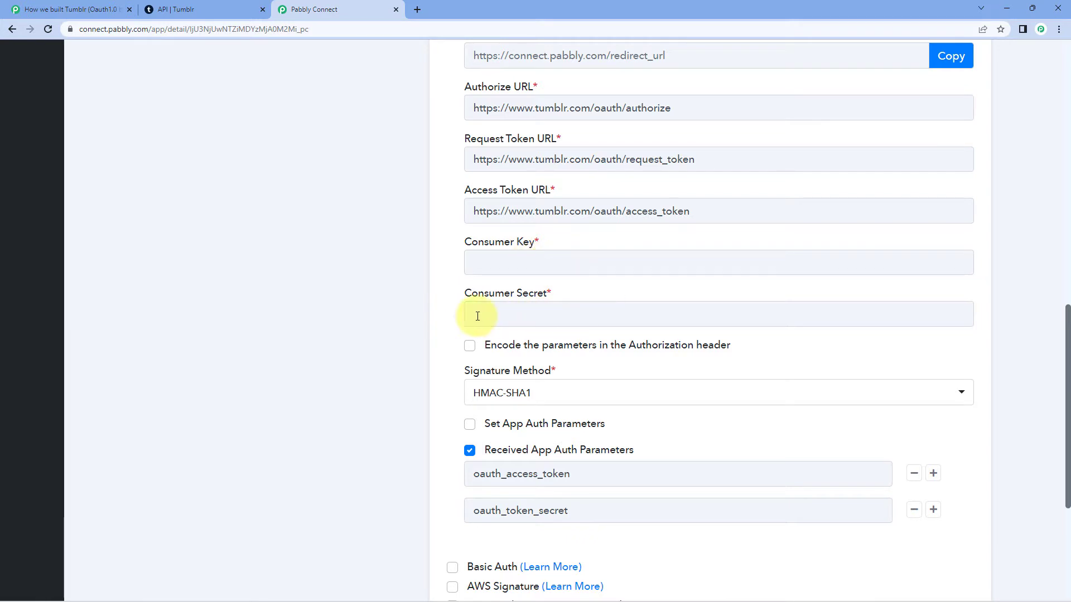
scroll(418, 301, down, 1)
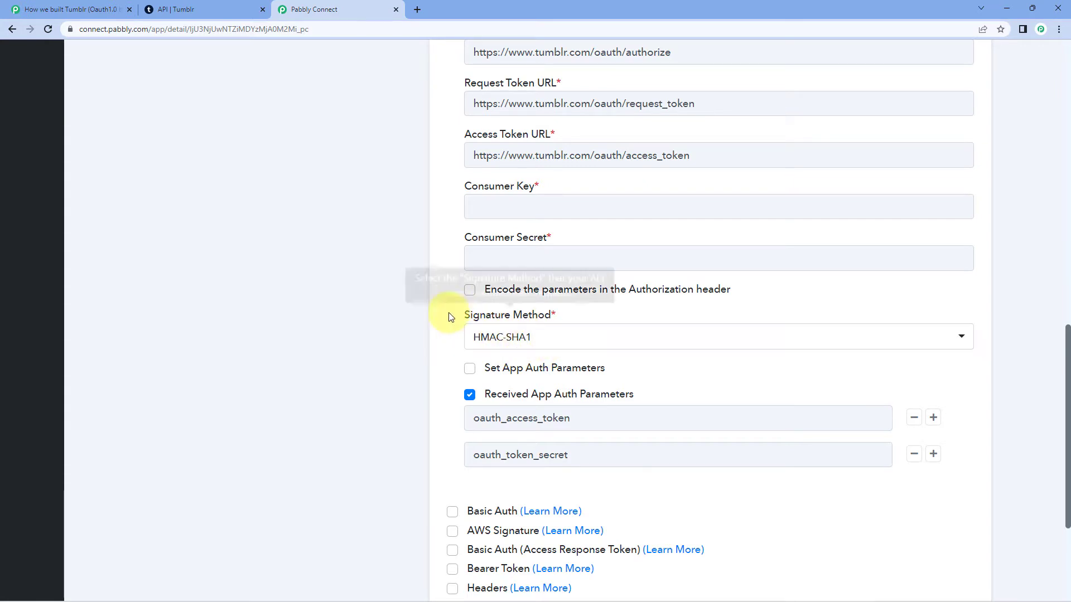
click(540, 335)
click(495, 366)
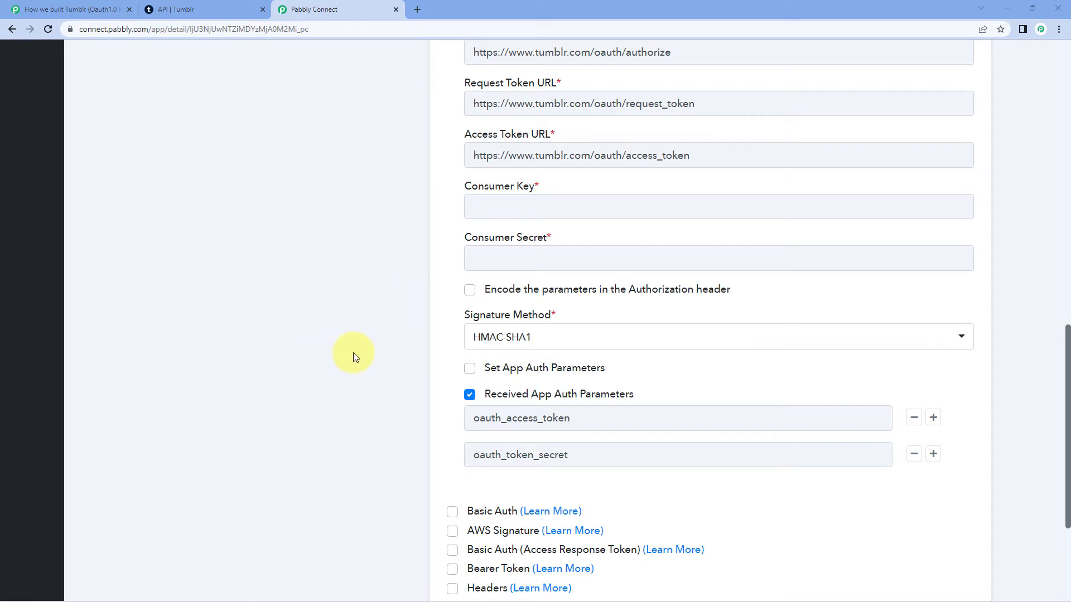
Examine the received app auth parameters by highlighting oauth_access_token and oauth_token_secret.
scroll(363, 335, down, 2)
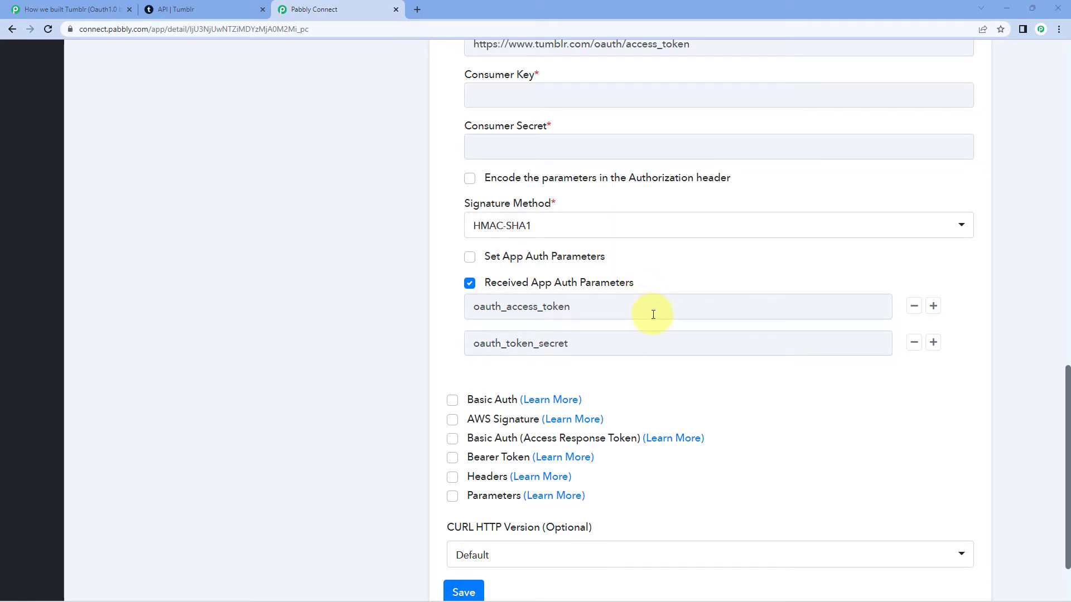
drag(614, 307, 422, 316)
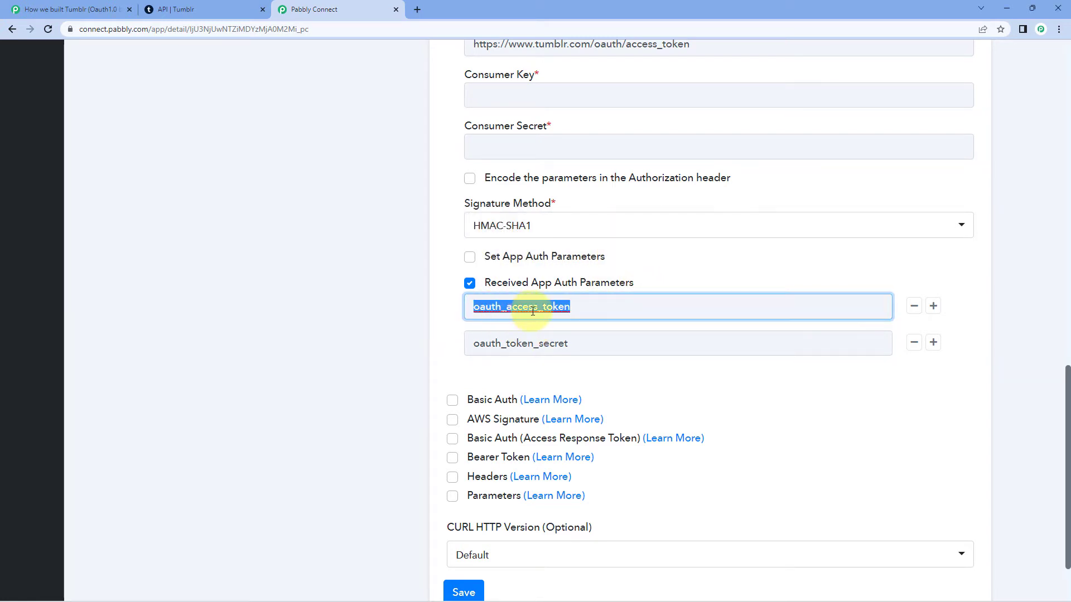
drag(607, 347, 461, 343)
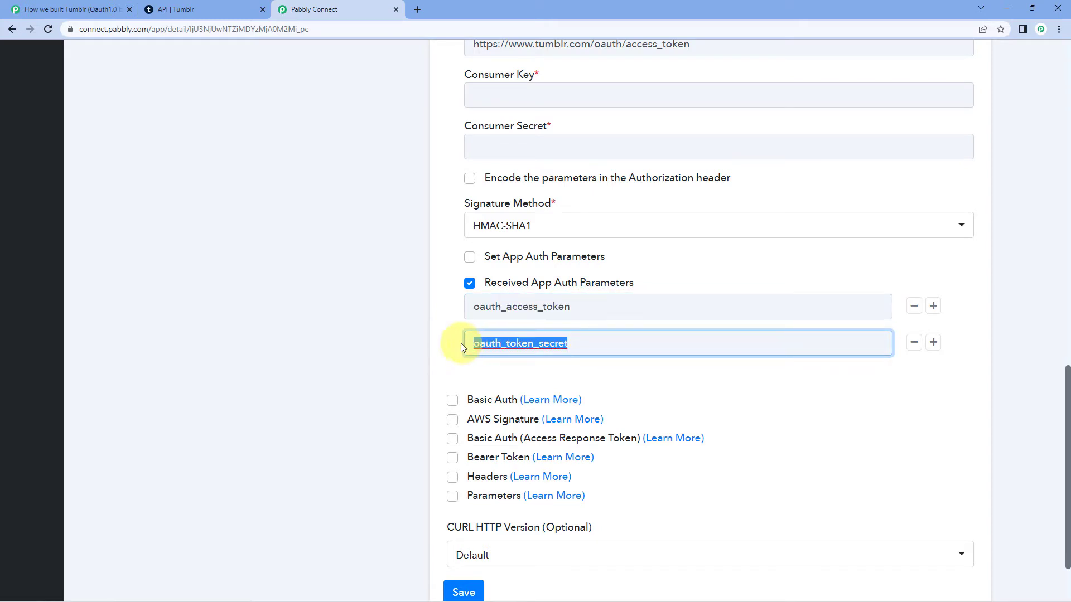
click(436, 332)
Review the OAuth 1.0 URLs and consumer fields down to the received parameters, highlighting both parameter names.
scroll(413, 290, up, 5)
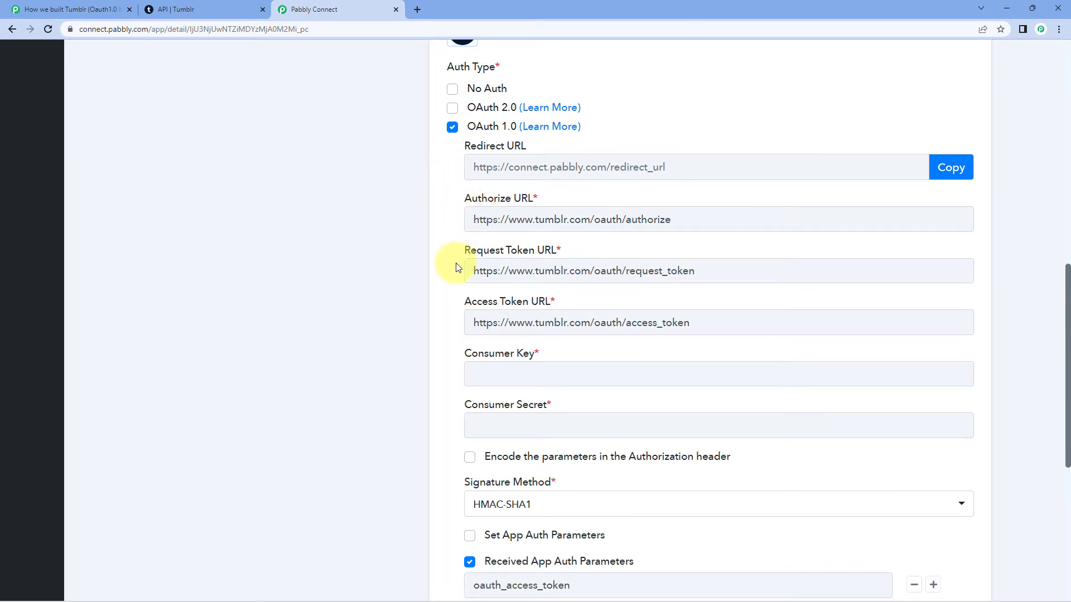
scroll(438, 322, down, 1)
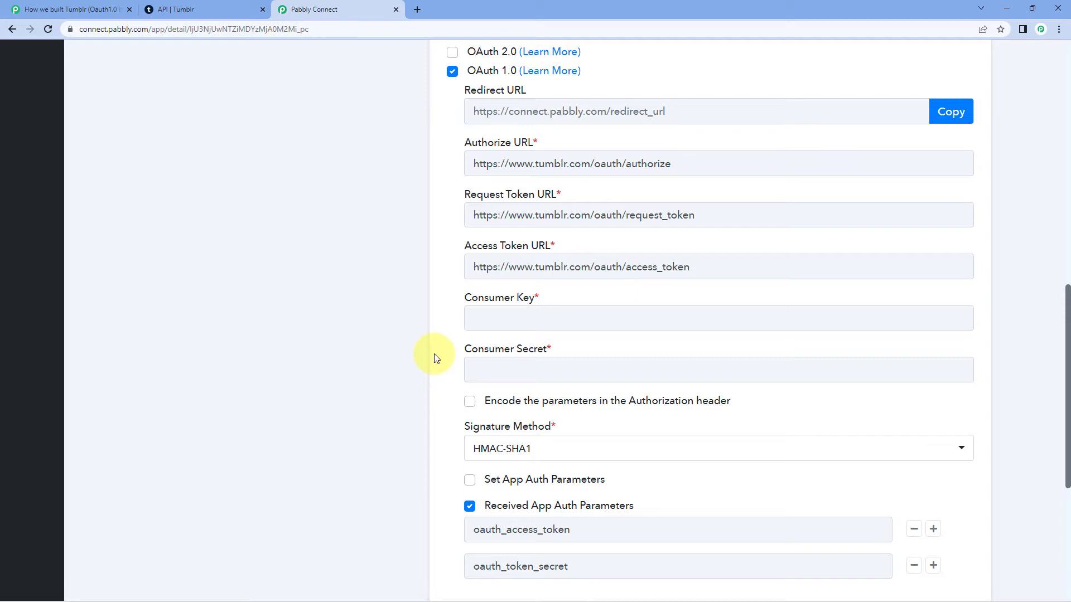
scroll(391, 312, down, 1)
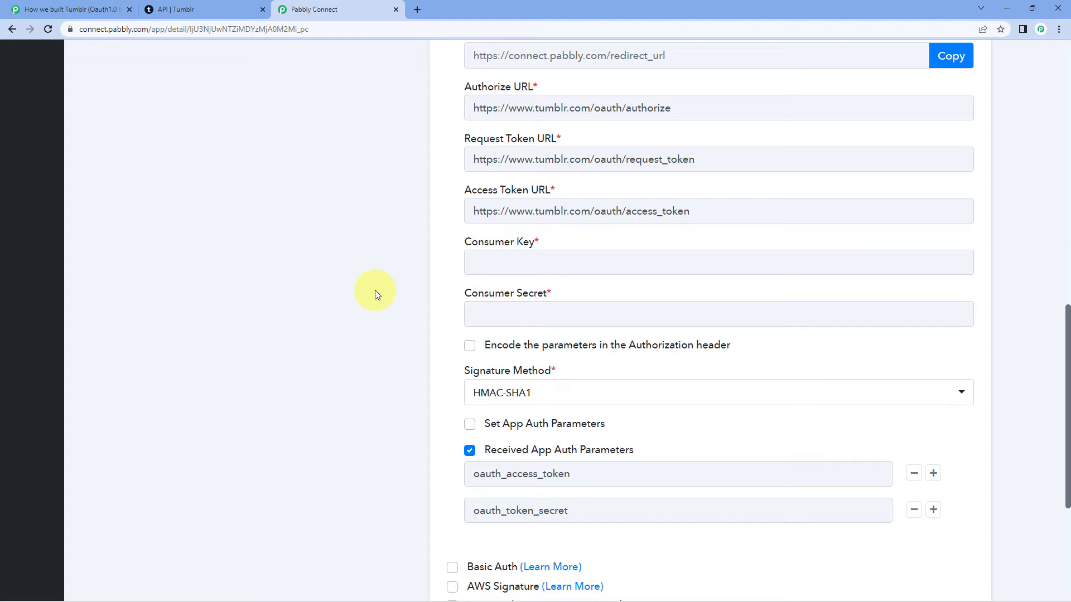
scroll(375, 290, down, 1)
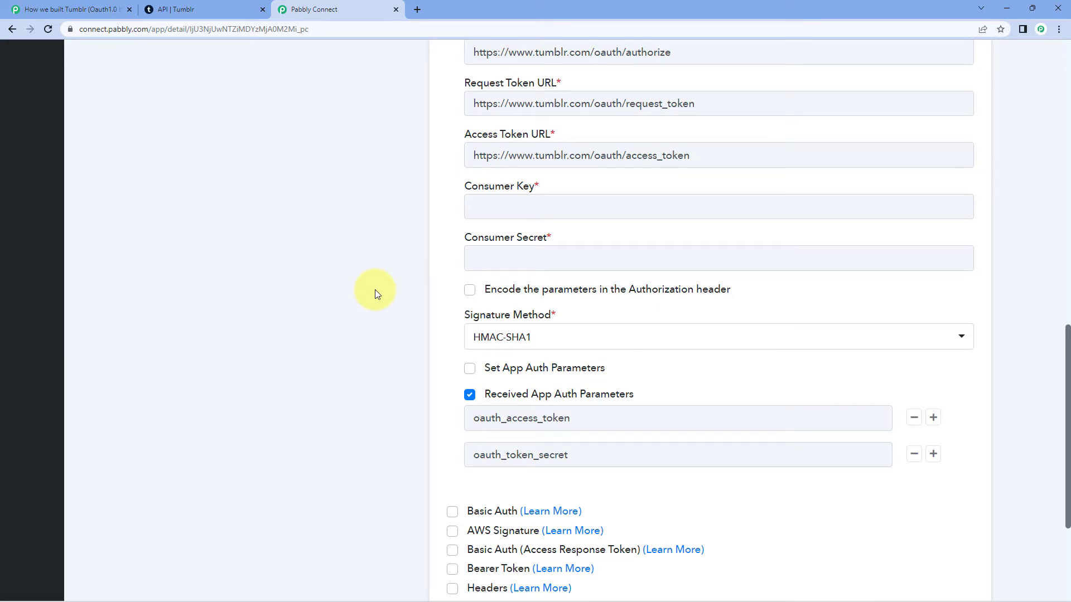
drag(474, 427, 552, 425)
drag(474, 454, 579, 453)
click(413, 397)
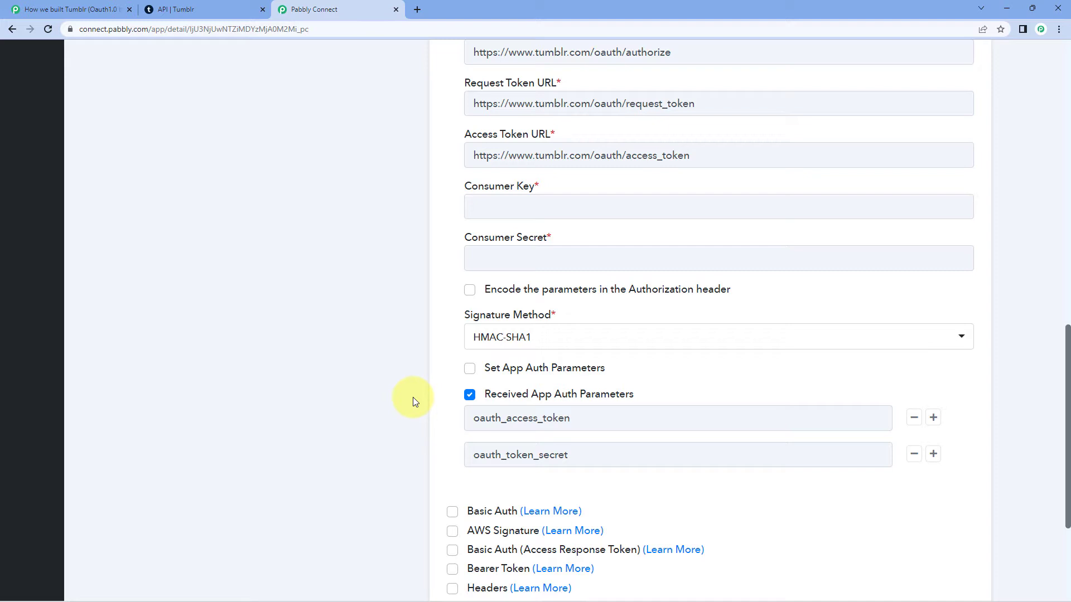
Compare the OAuth 1.0 endpoint fields with the oauth_access_token and oauth_token_secret entries once more.
scroll(324, 257, up, 2)
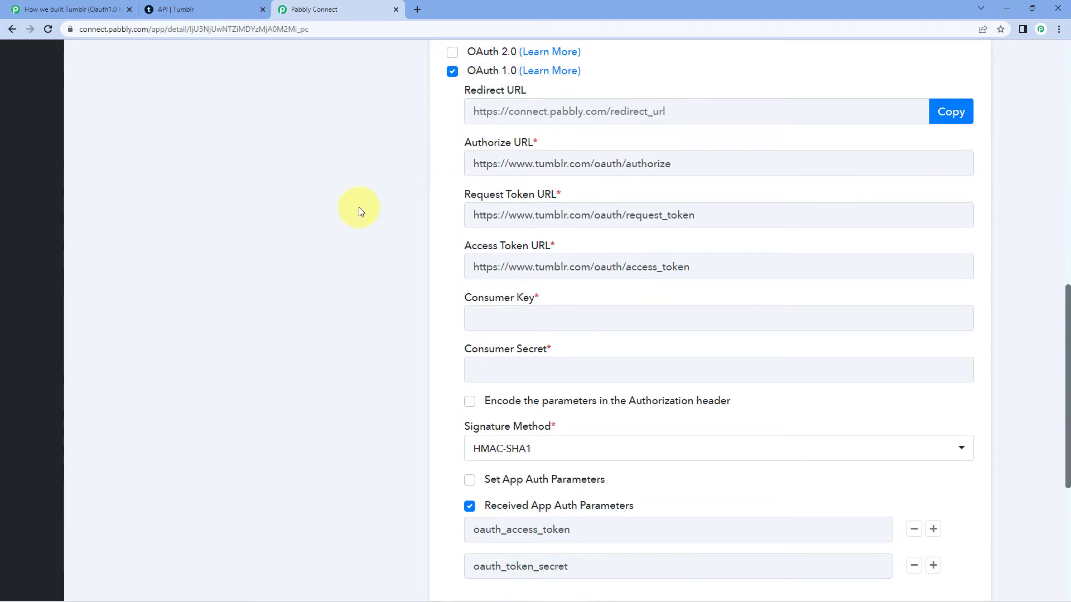
scroll(360, 208, down, 1)
scroll(391, 256, down, 2)
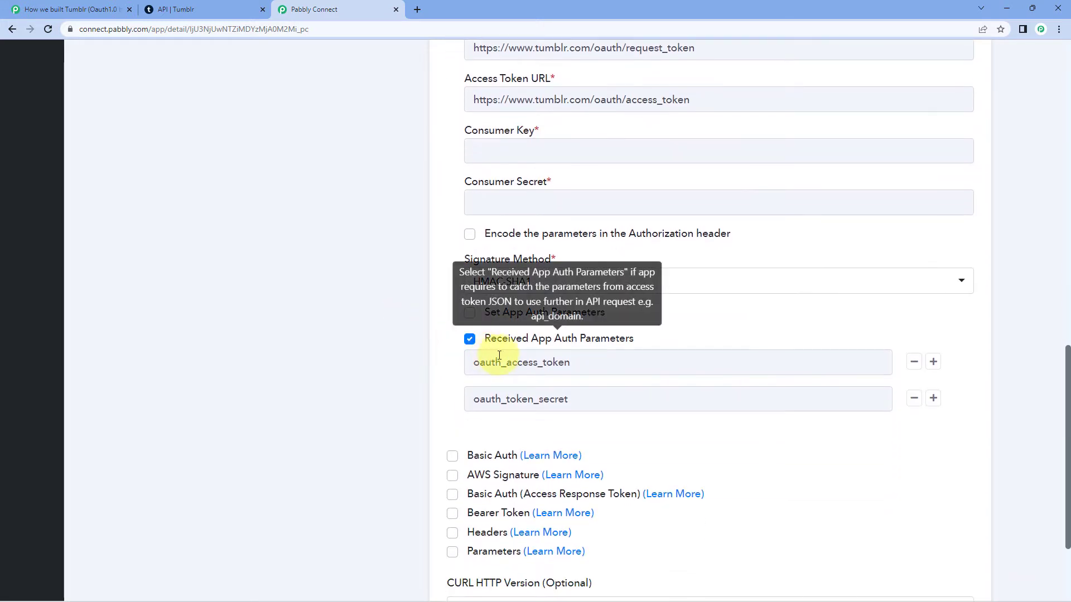
double_click(592, 364)
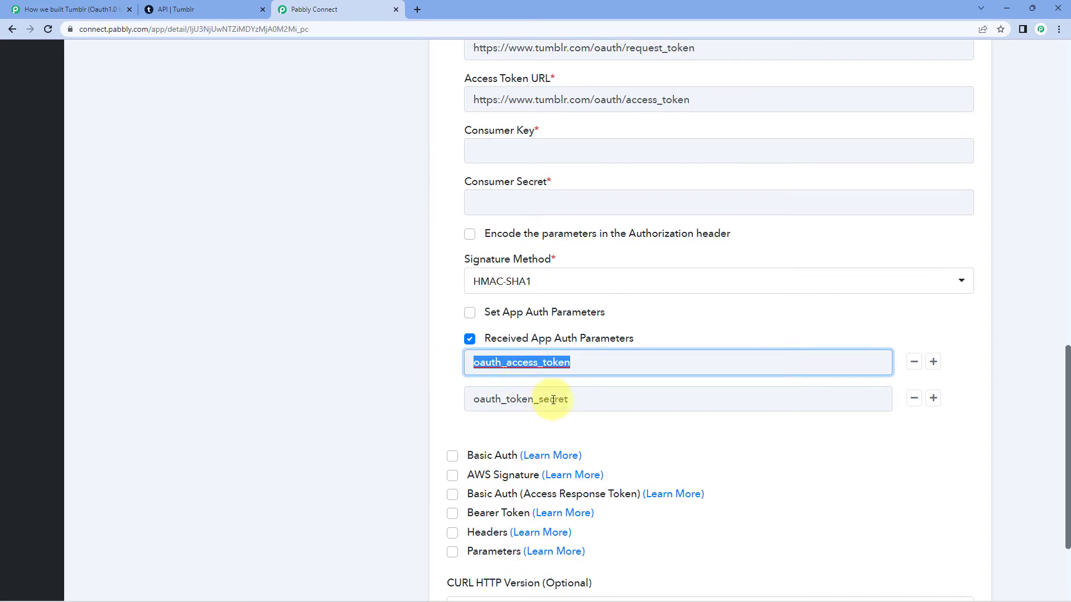
double_click(586, 400)
click(430, 394)
scroll(430, 362, up, 2)
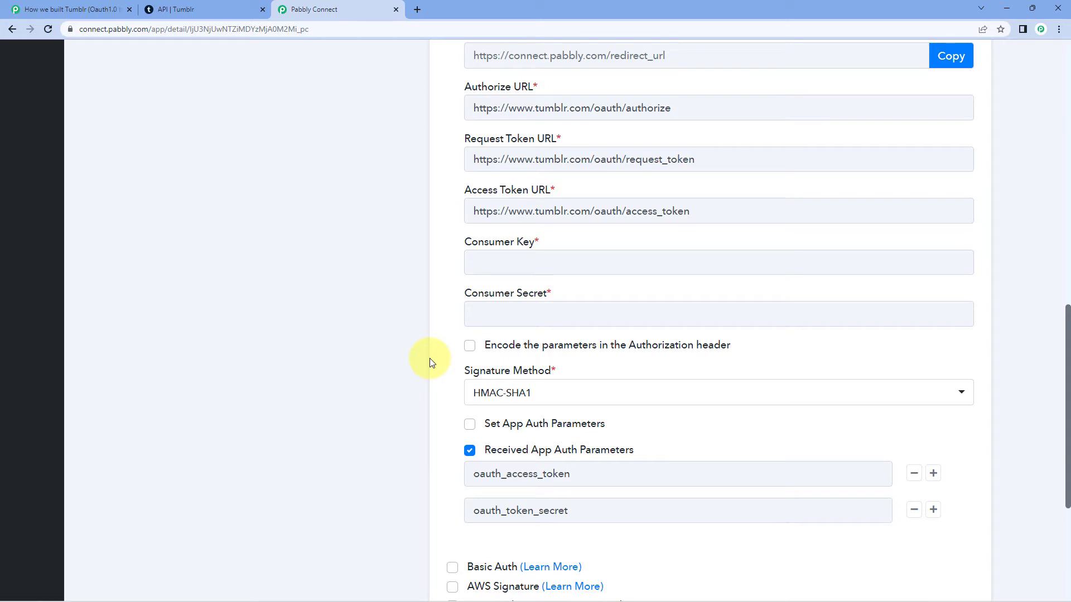
scroll(429, 363, down, 2)
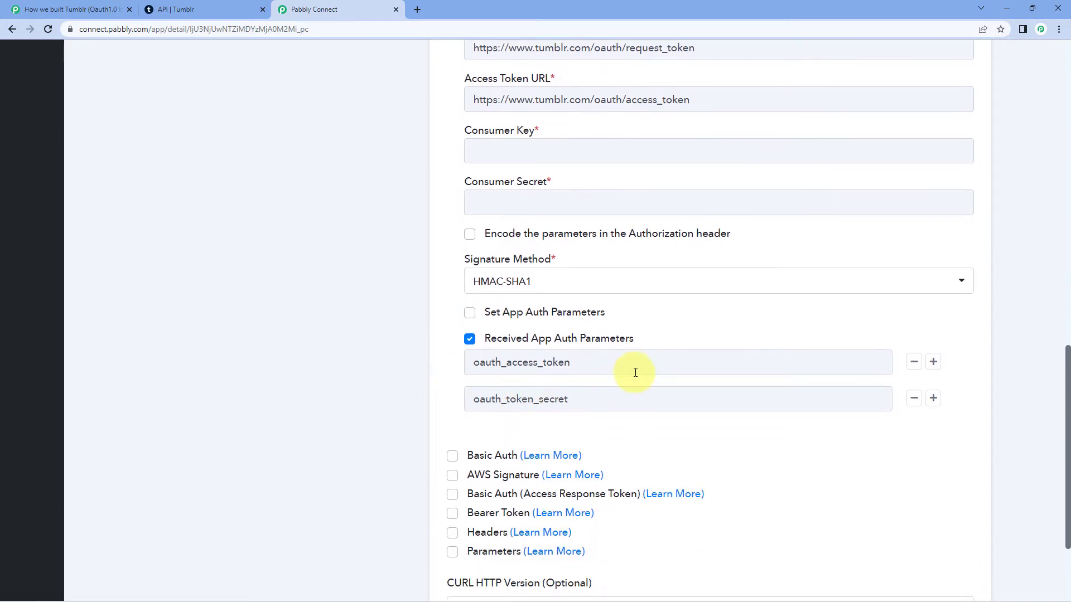
Add an empty received app auth parameter row below oauth_token_secret and remove it again.
click(933, 399)
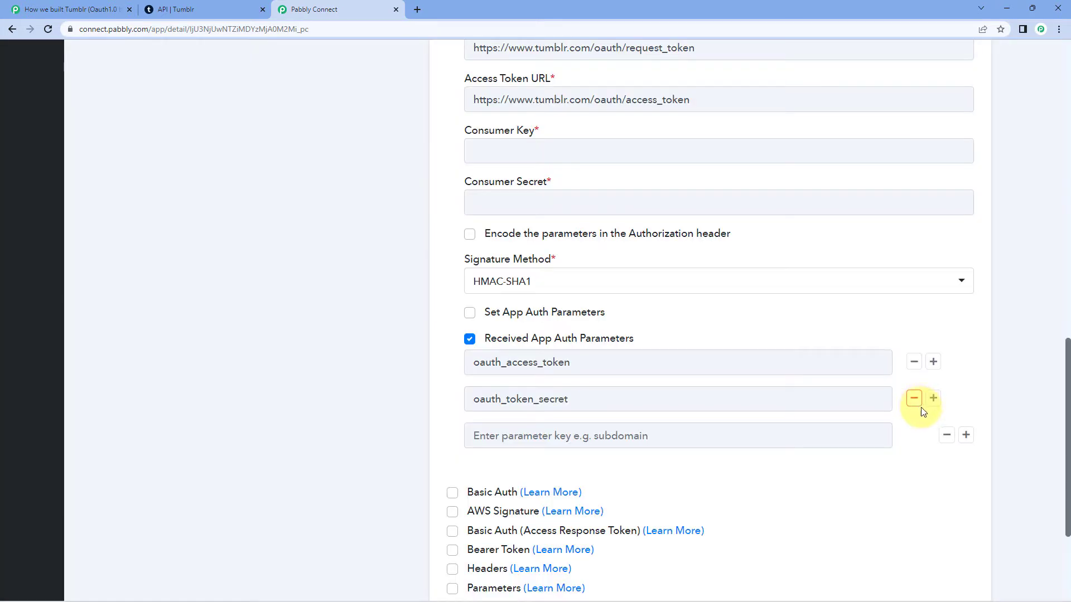
click(946, 435)
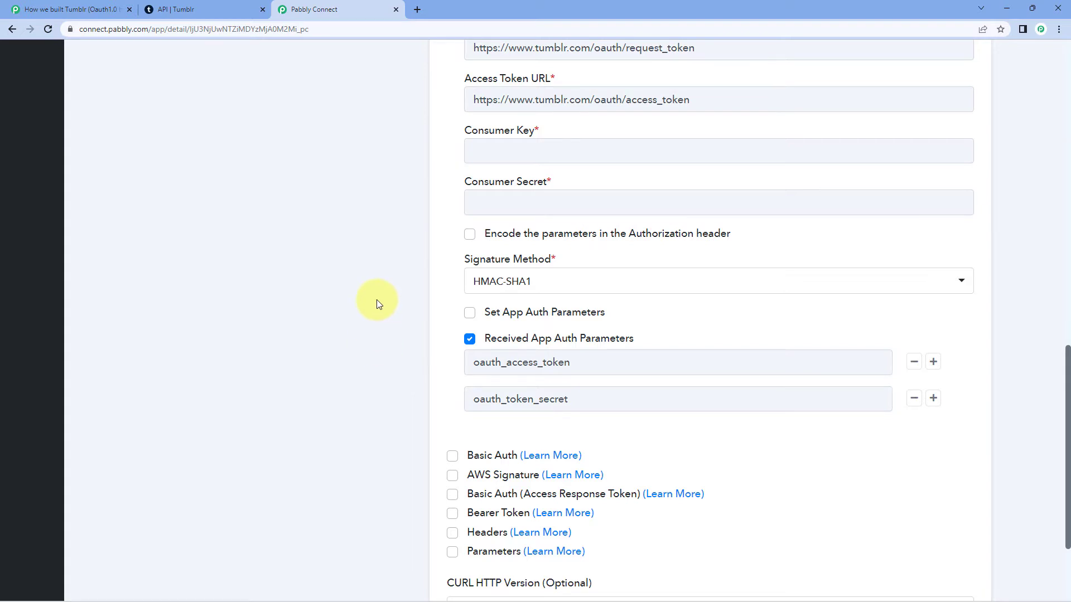
Save the Tumblr Clone app's authentication settings.
scroll(371, 296, down, 3)
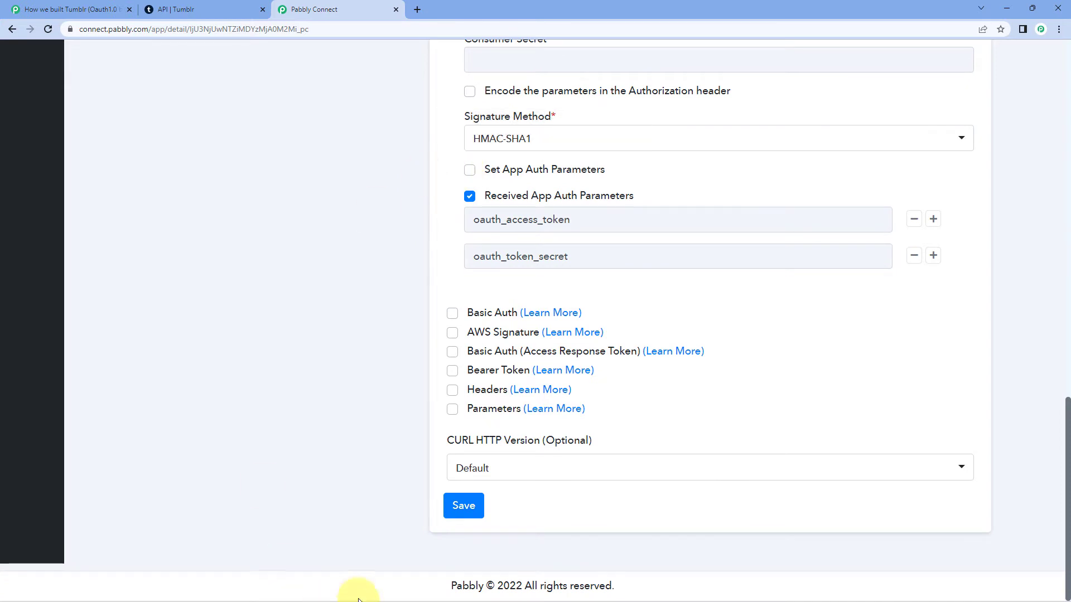
click(462, 511)
scroll(374, 408, up, 17)
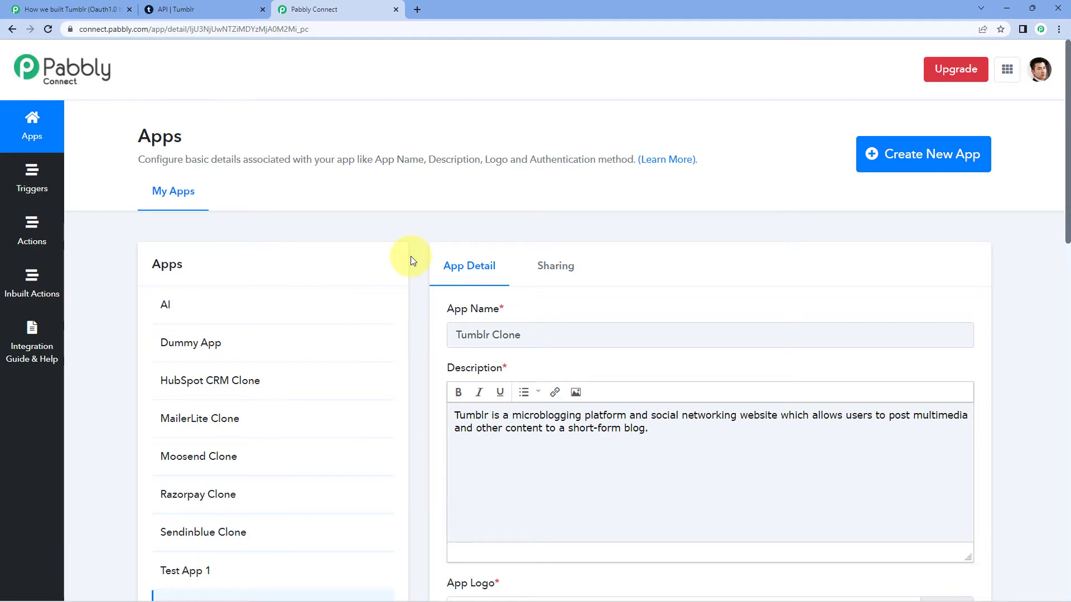
Go to the Tumblr Clone triggers and view the new trigger's name dialog, closing it without creating a trigger.
click(55, 171)
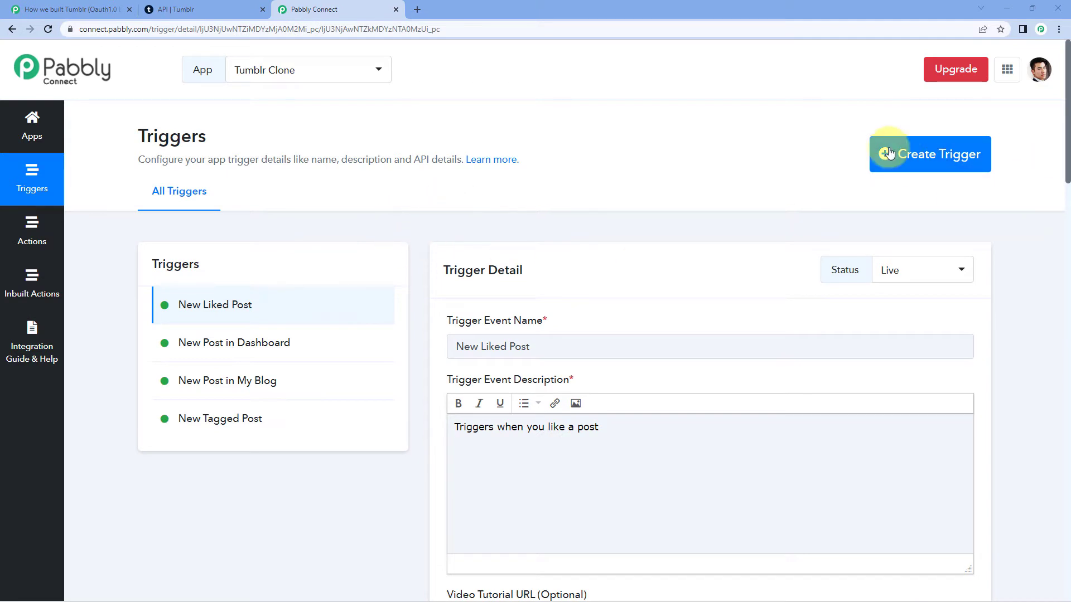
click(950, 162)
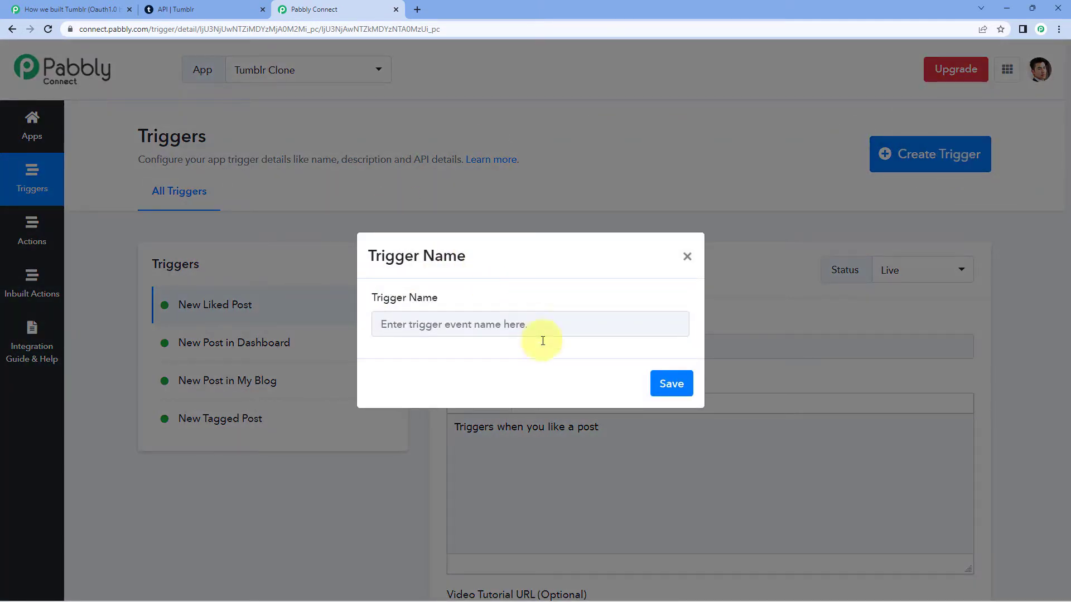
click(686, 256)
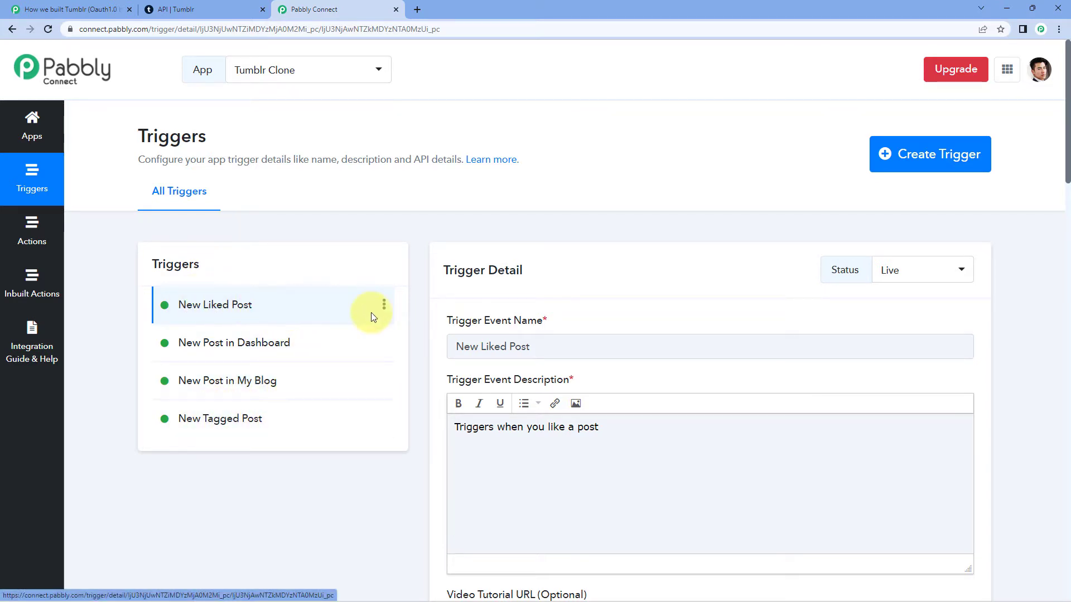
Choose Polling to Check New Data (Not Recommended) as the trigger type of the New Liked Post trigger.
scroll(419, 269, down, 1)
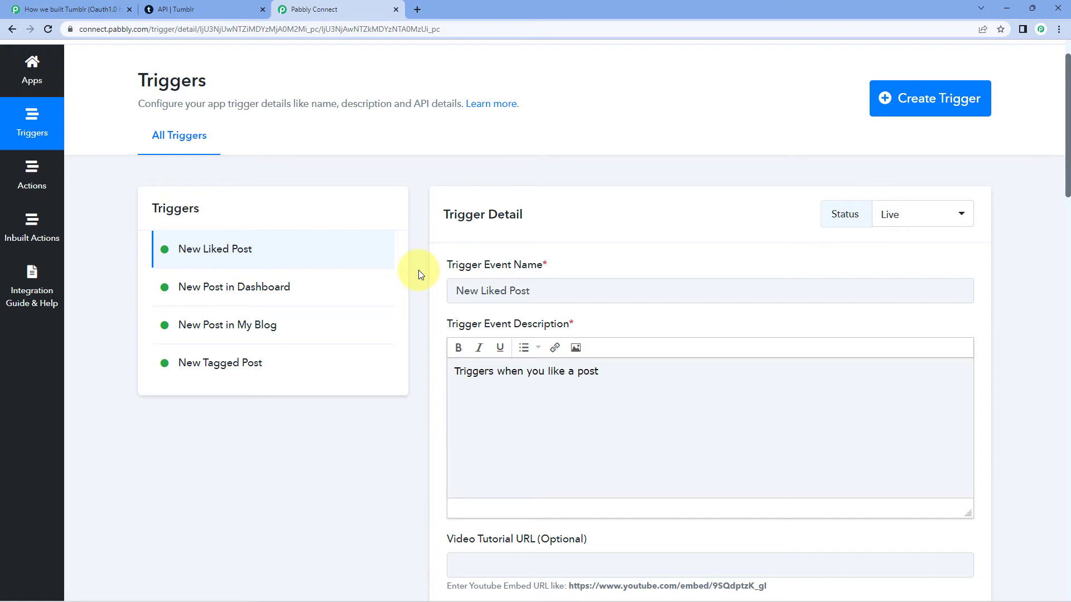
scroll(535, 259, down, 2)
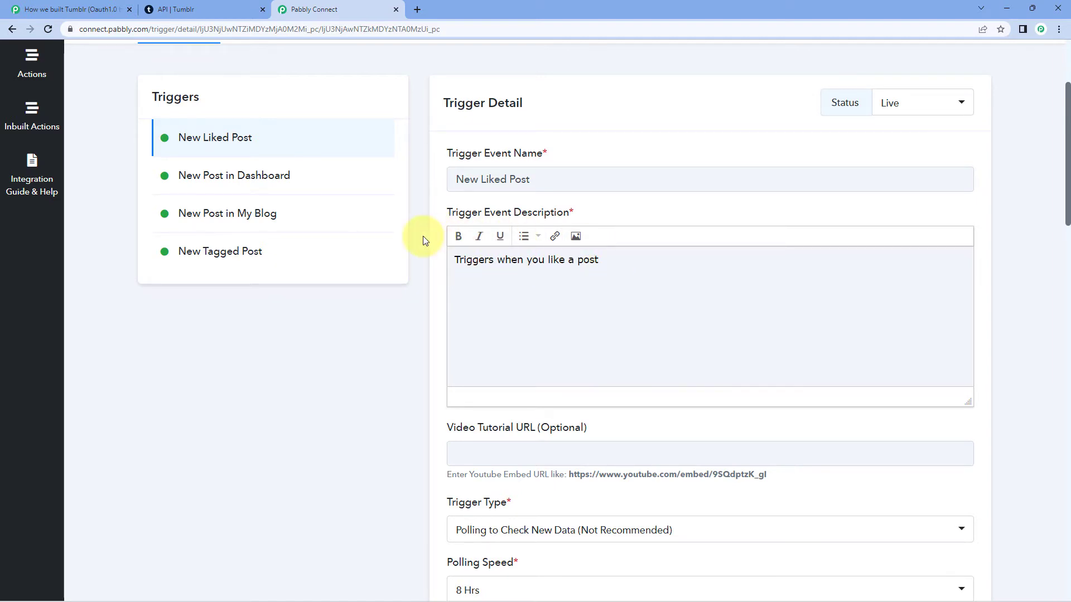
scroll(422, 235, down, 4)
mouse_move(512, 204)
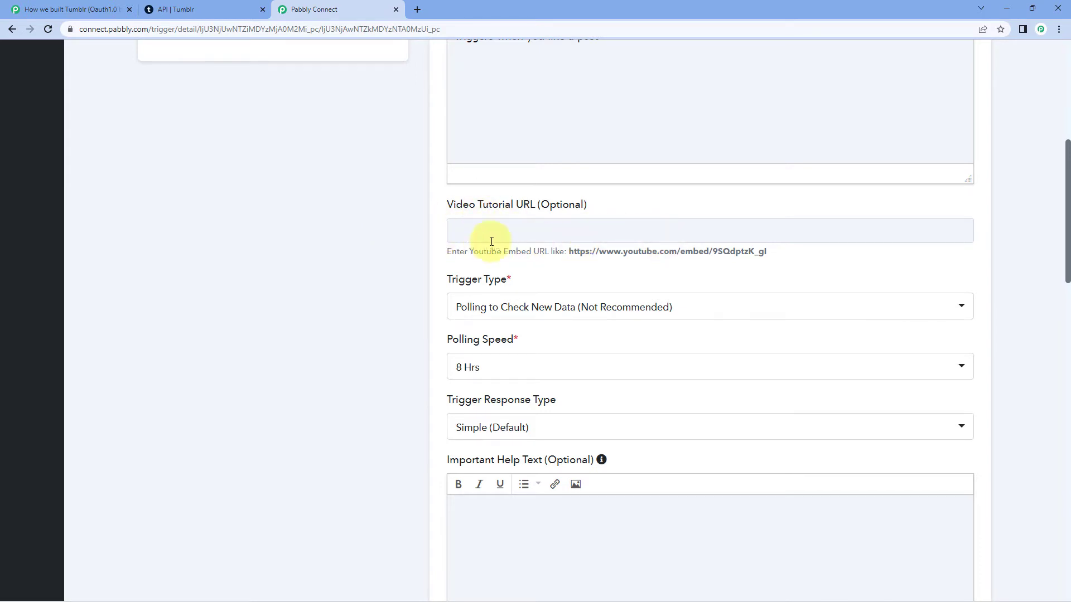
scroll(368, 253, down, 2)
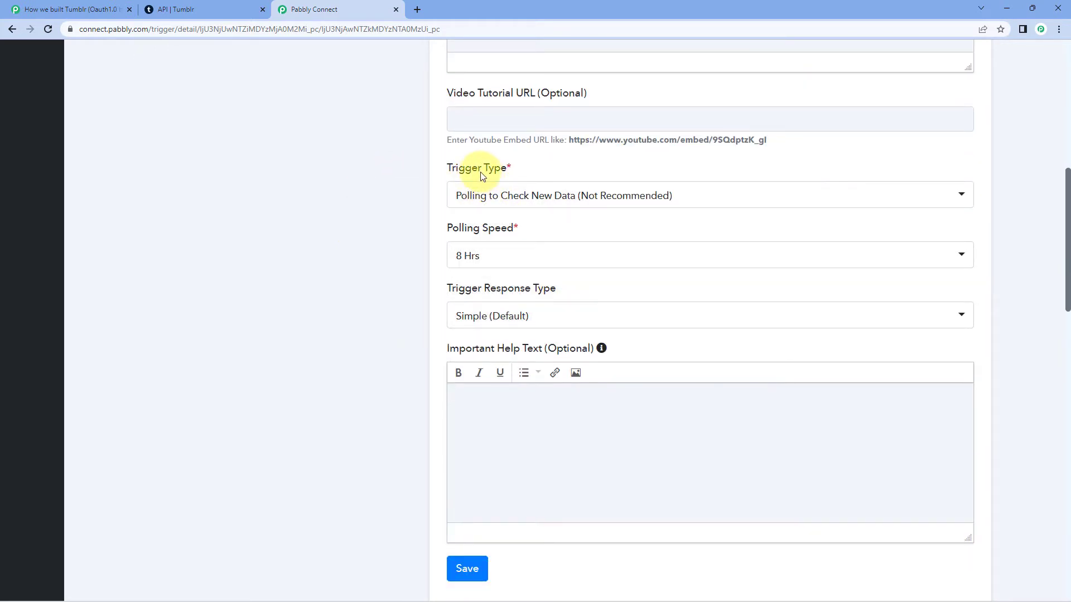
click(626, 200)
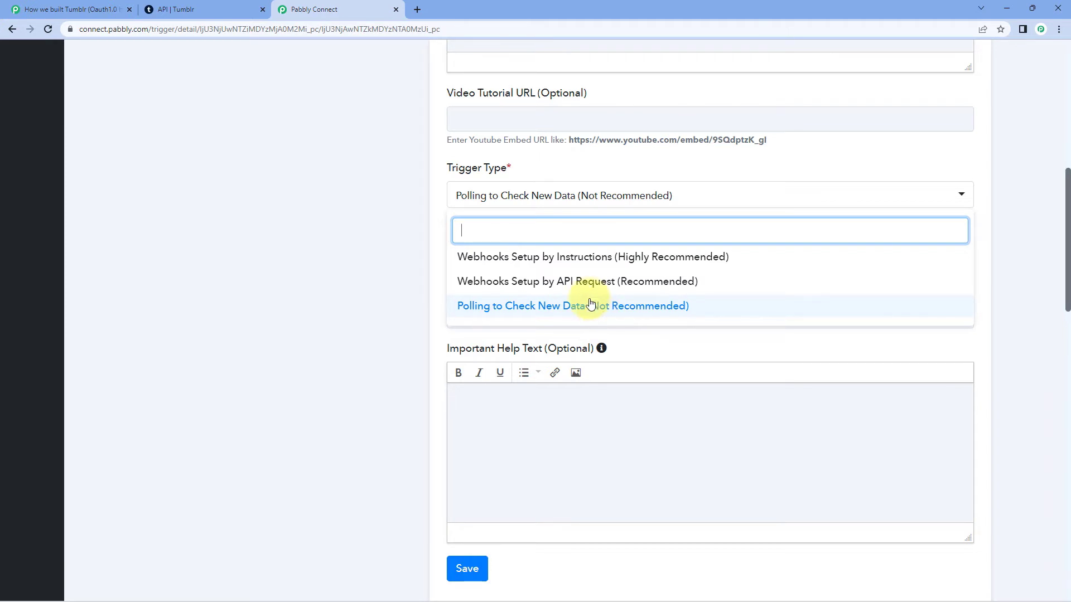
click(487, 311)
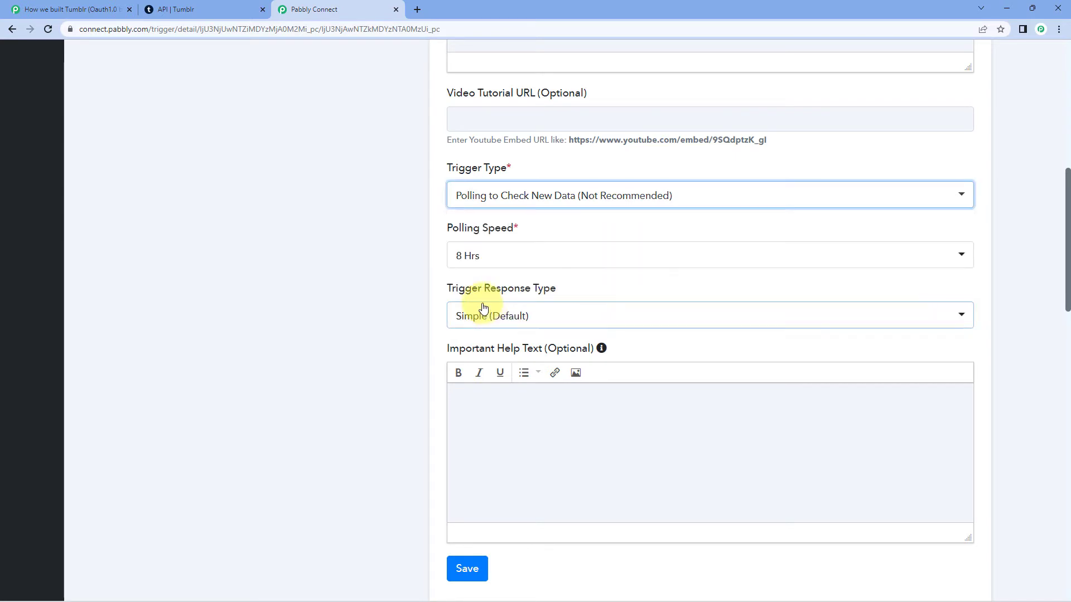
Set the New Liked Post trigger's polling speed to 8 Hrs.
mouse_move(489, 176)
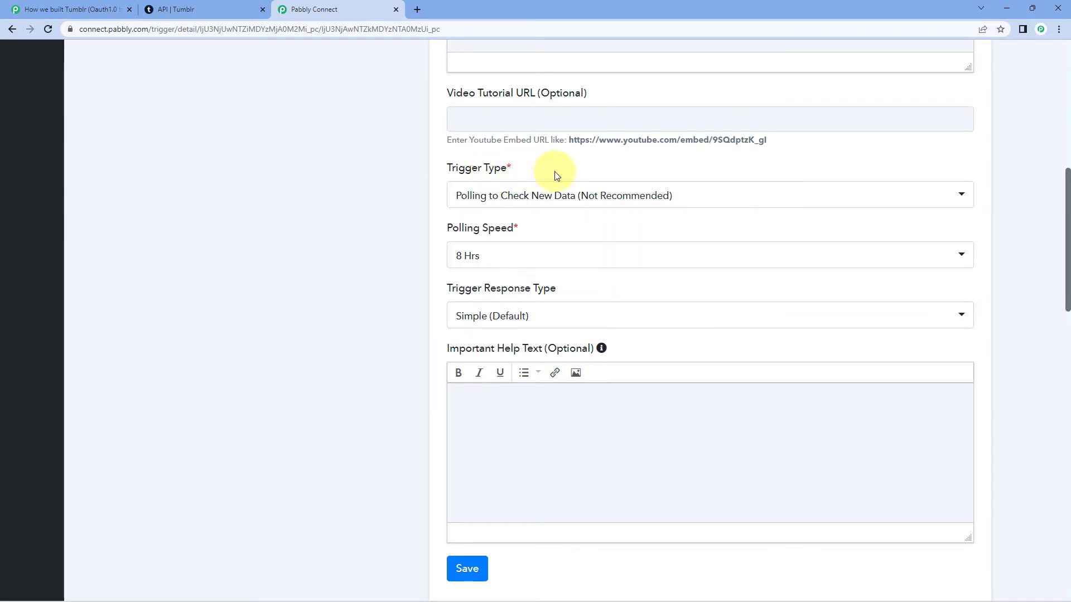
scroll(508, 194, down, 1)
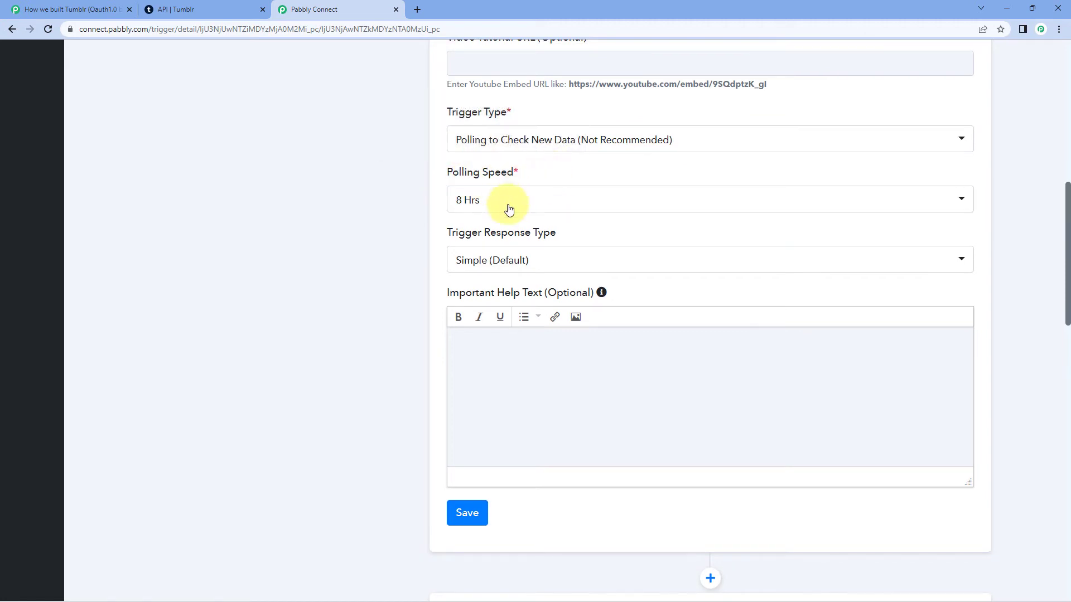
click(577, 200)
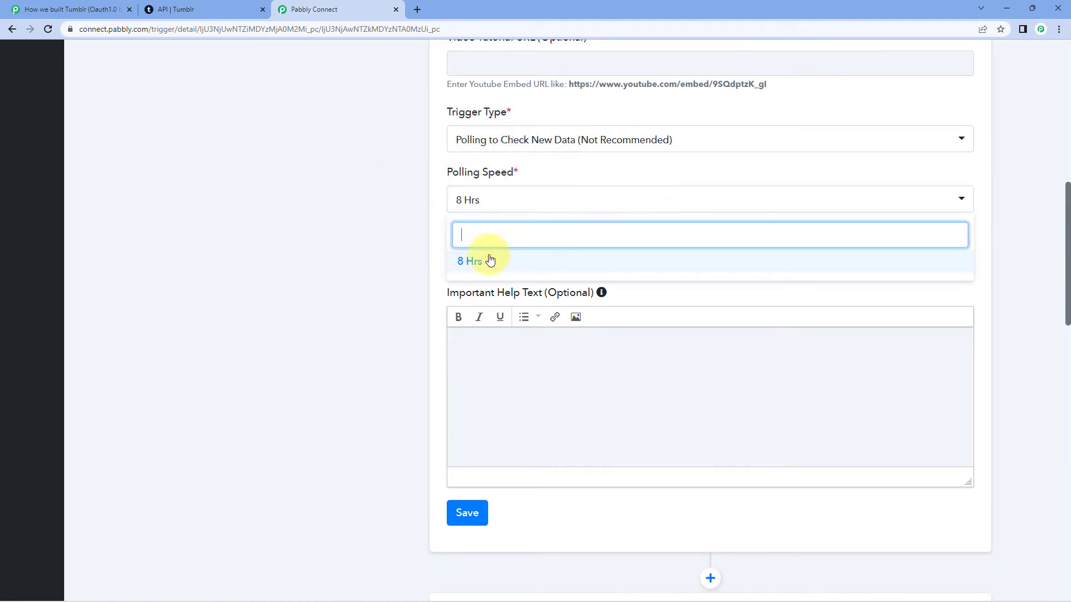
click(474, 263)
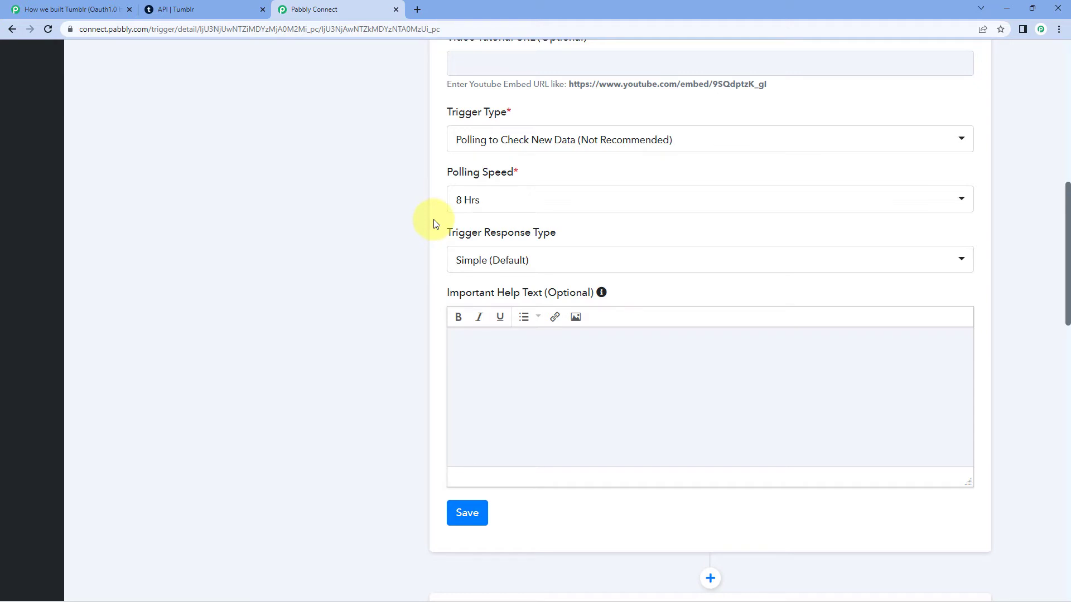
Set the trigger response type to Simple (Default) and save the New Liked Post trigger details.
scroll(434, 223, down, 2)
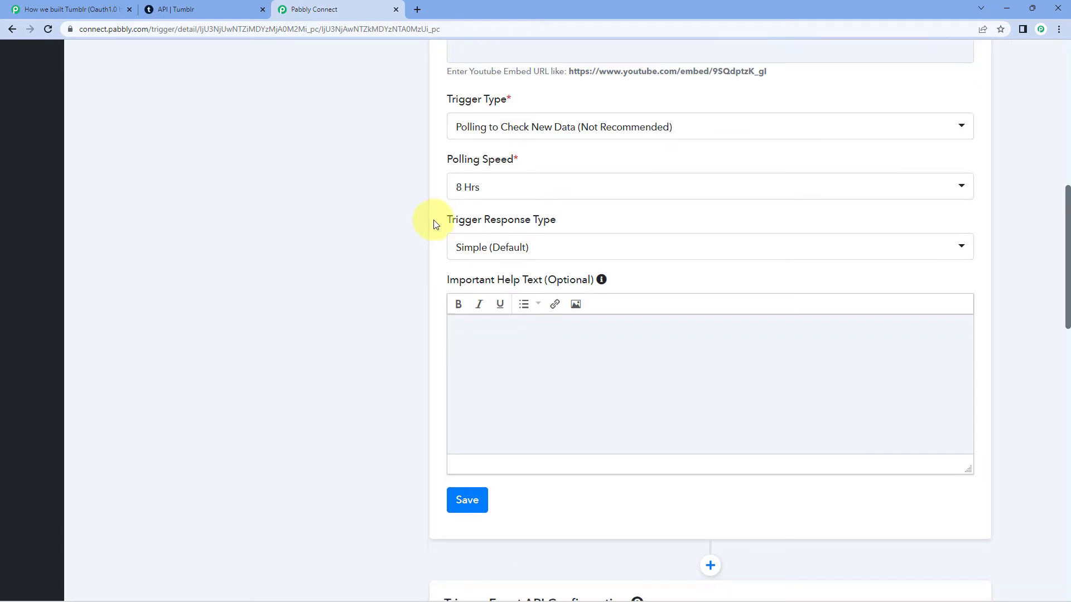
mouse_move(566, 120)
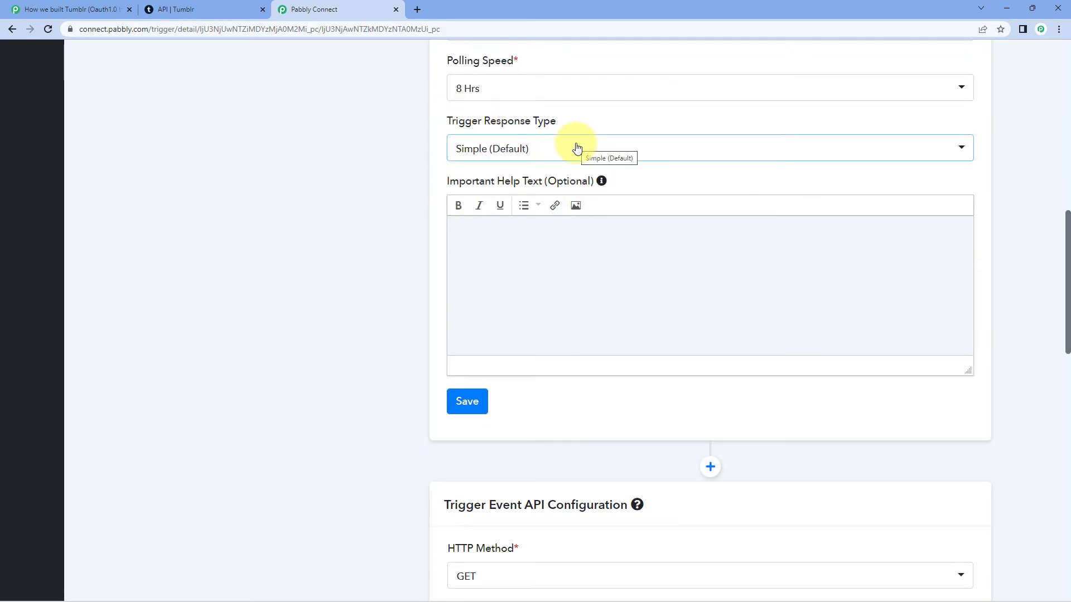
click(577, 149)
click(466, 209)
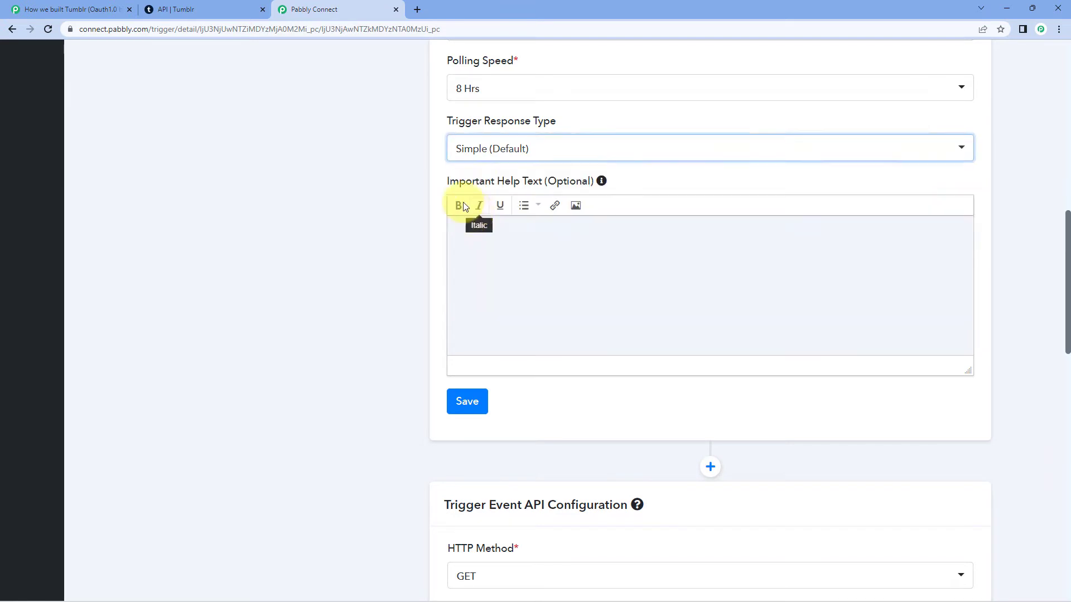
click(426, 174)
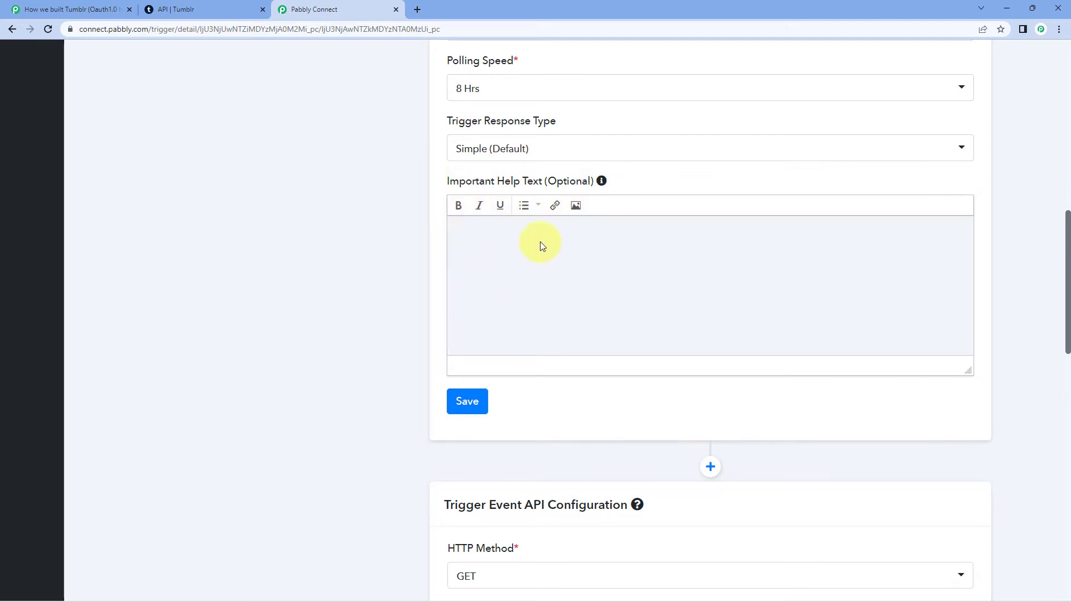
click(477, 403)
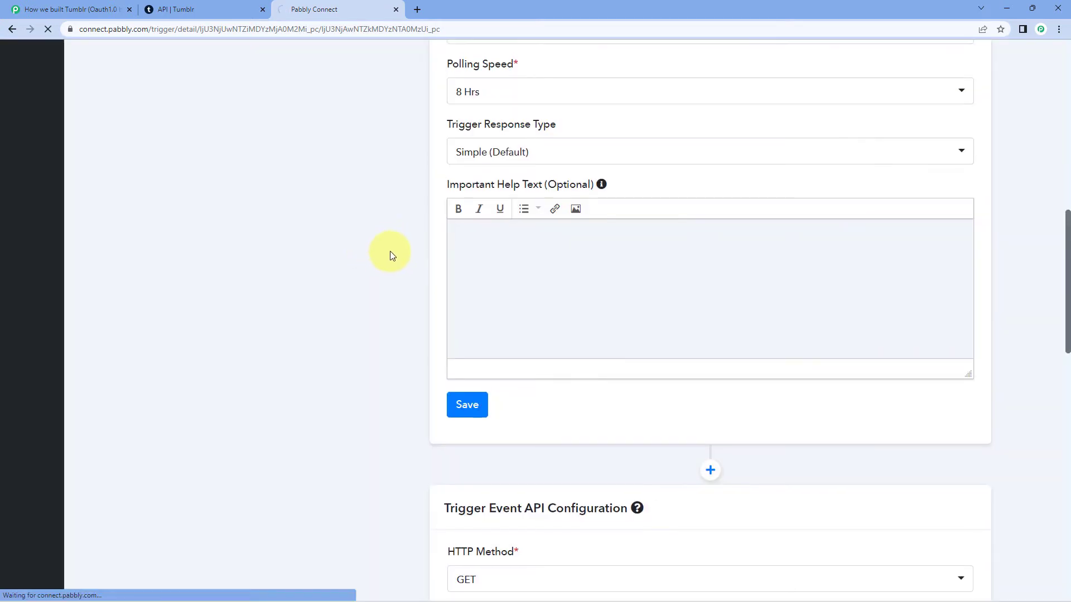
Examine the New Liked Post trigger's API configuration and the available HTTP method options.
scroll(413, 271, down, 4)
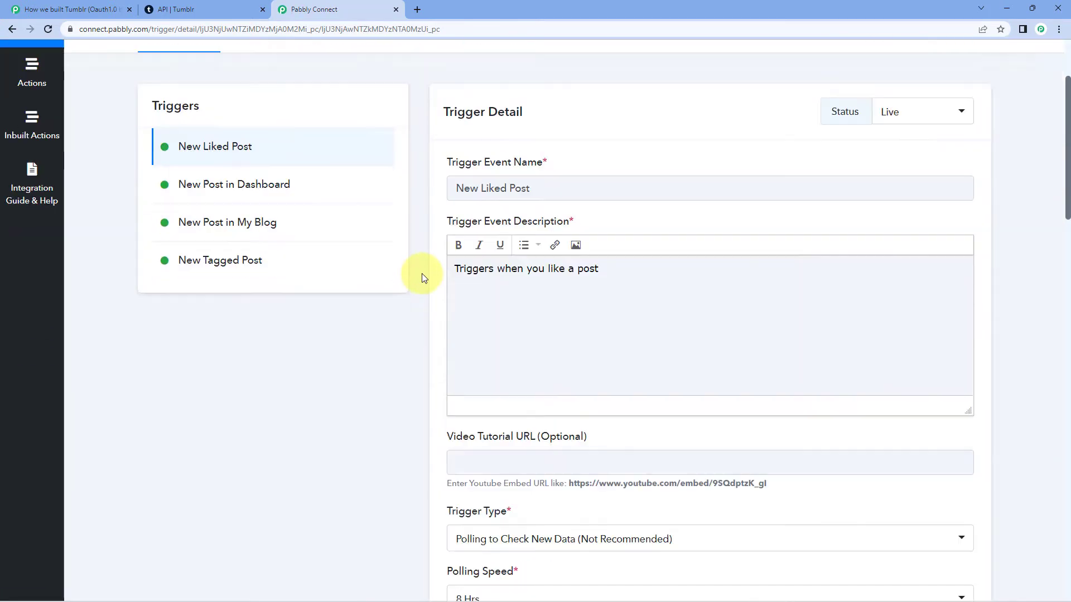
scroll(410, 276, down, 9)
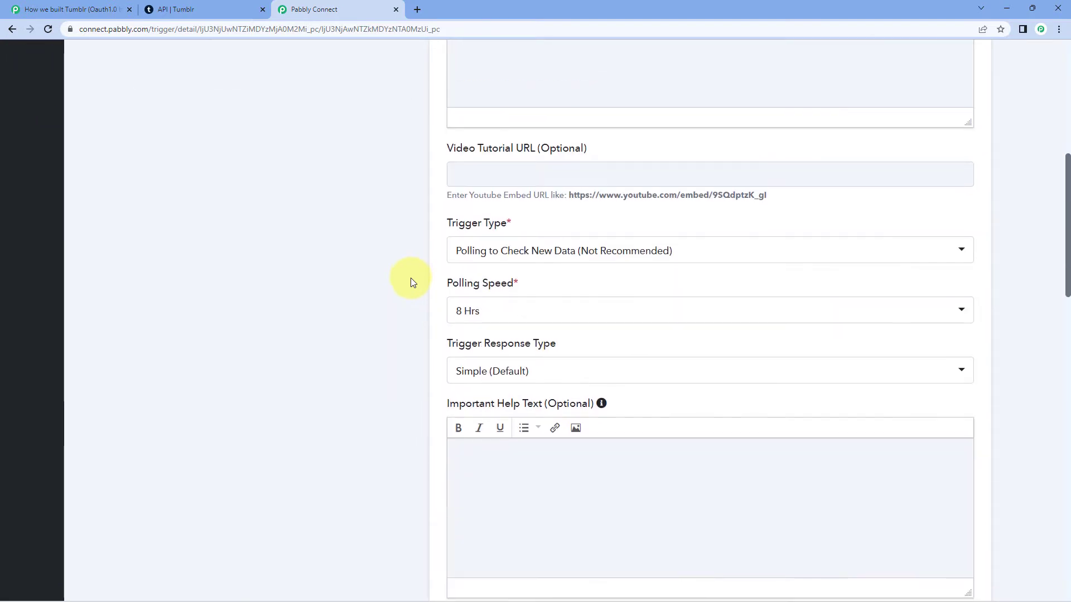
scroll(411, 277, down, 4)
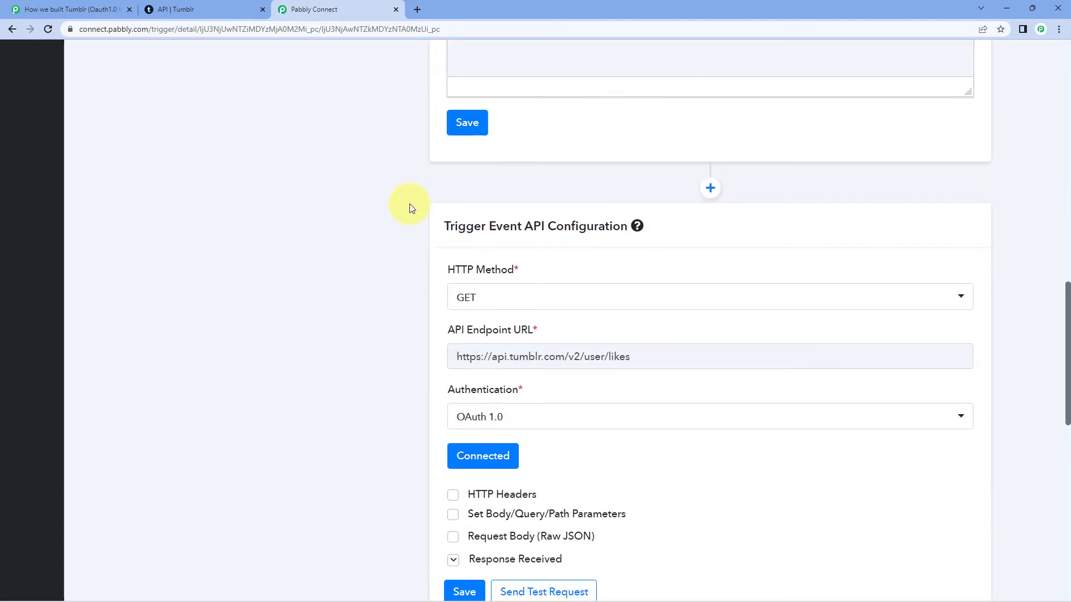
scroll(415, 191, down, 1)
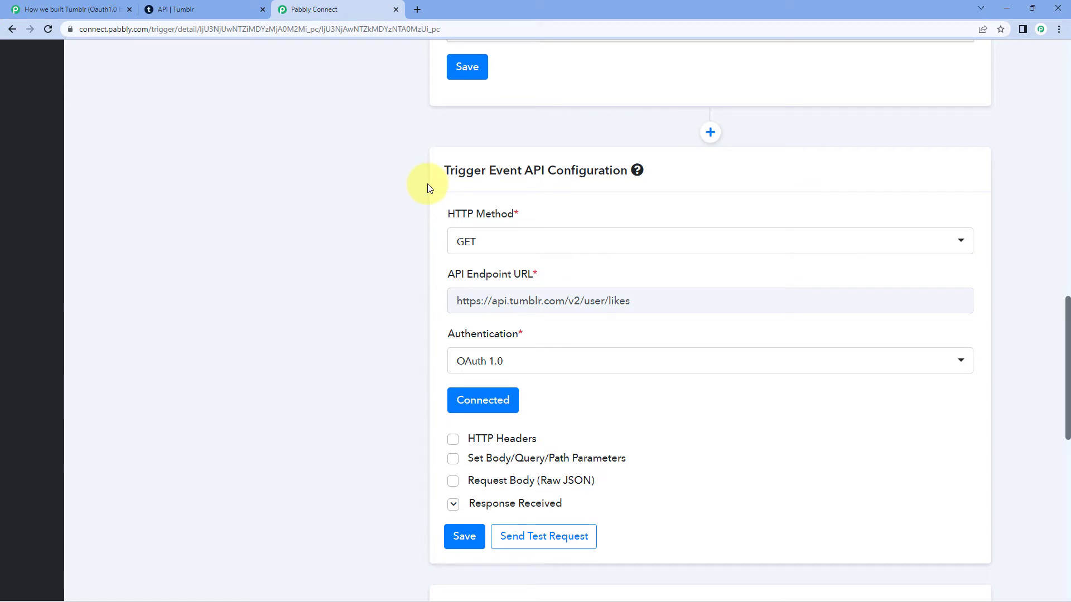
scroll(421, 184, down, 3)
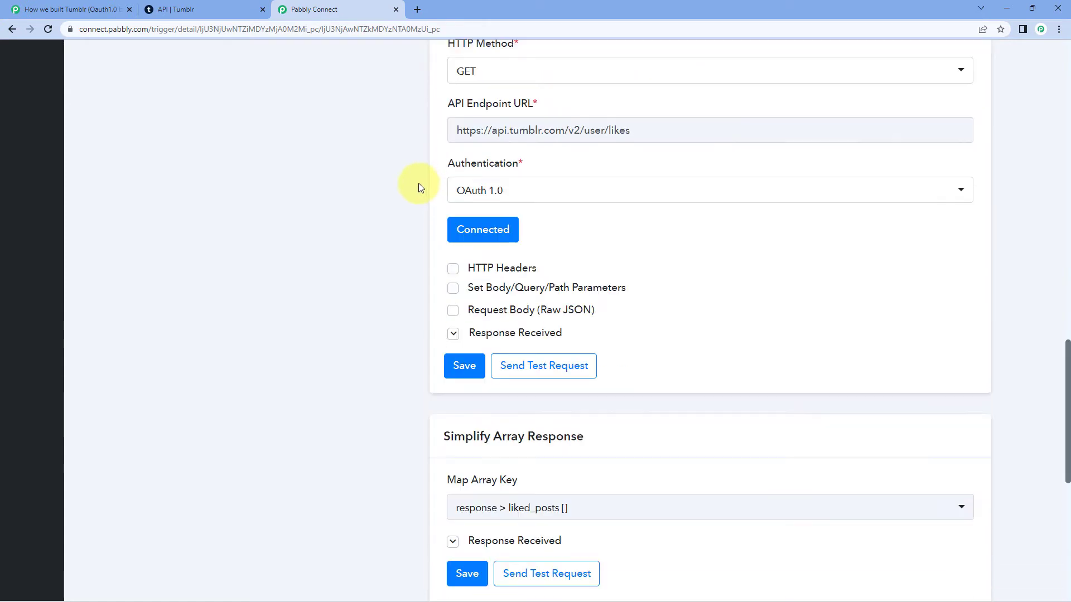
scroll(427, 207, up, 1)
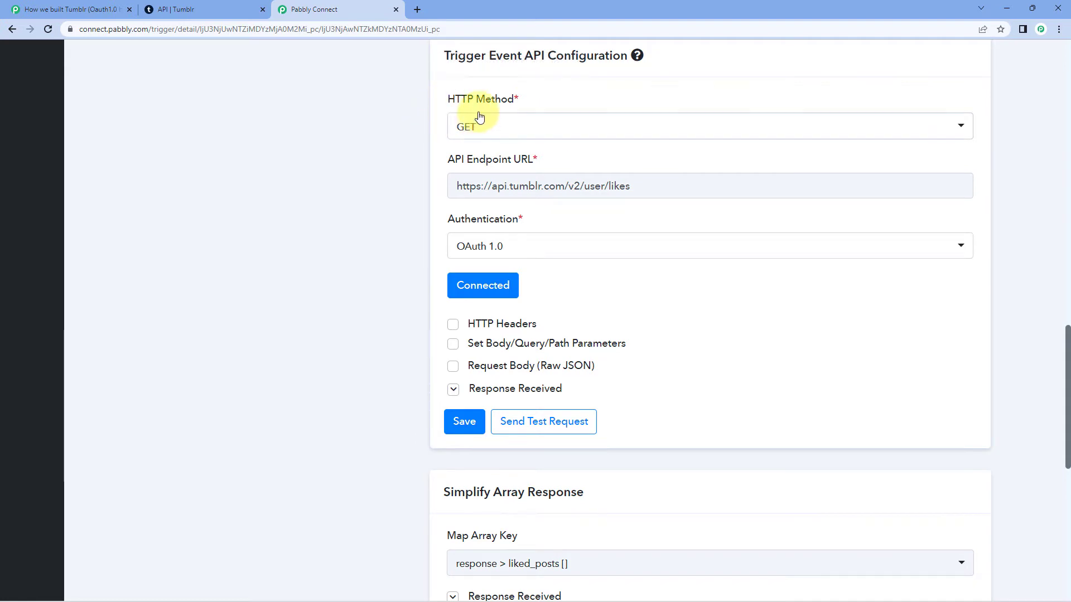
click(539, 133)
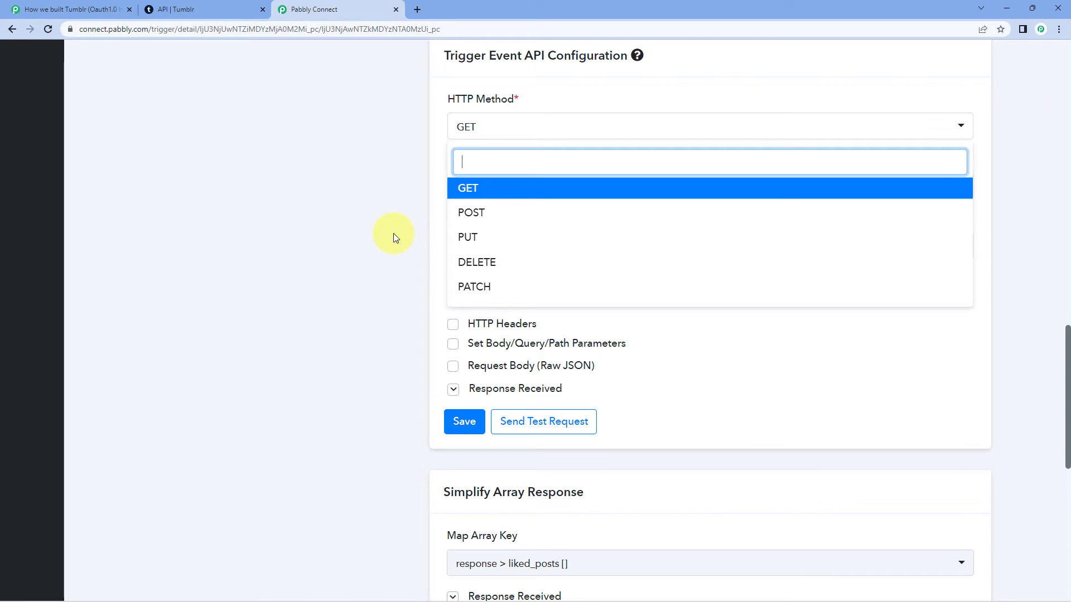
click(384, 211)
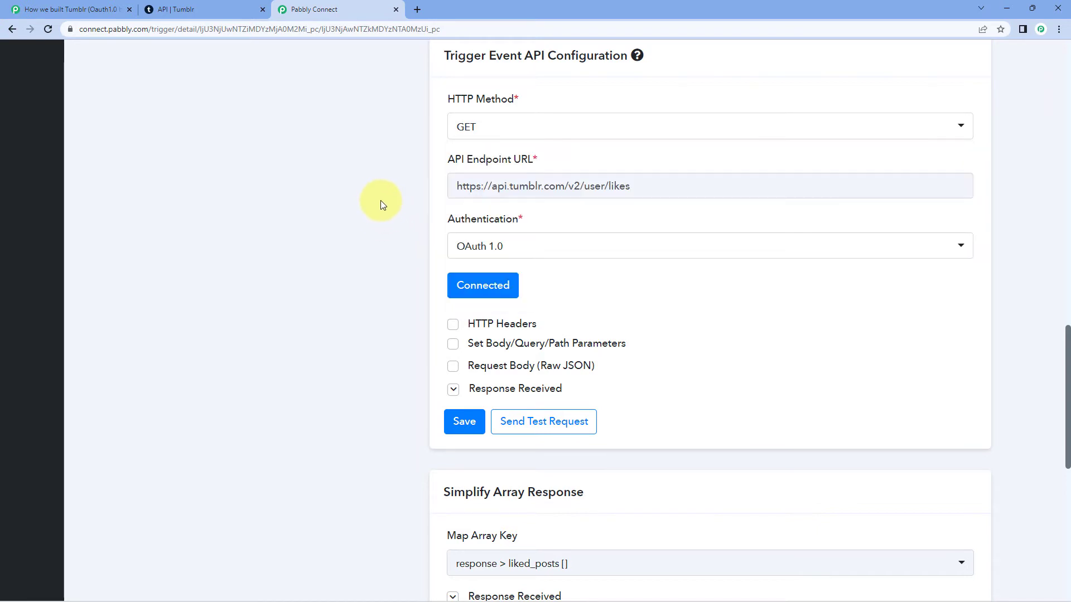
Choose OAuth 1.0 as the authentication for the New Liked Post trigger's API request.
scroll(540, 186, up, 2)
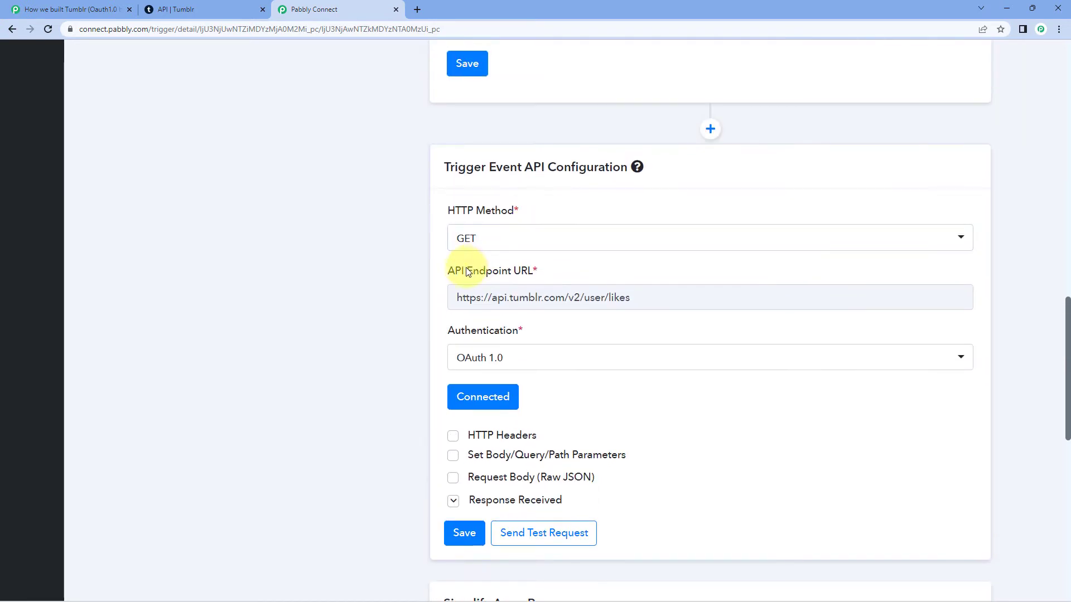
mouse_move(519, 278)
mouse_move(451, 335)
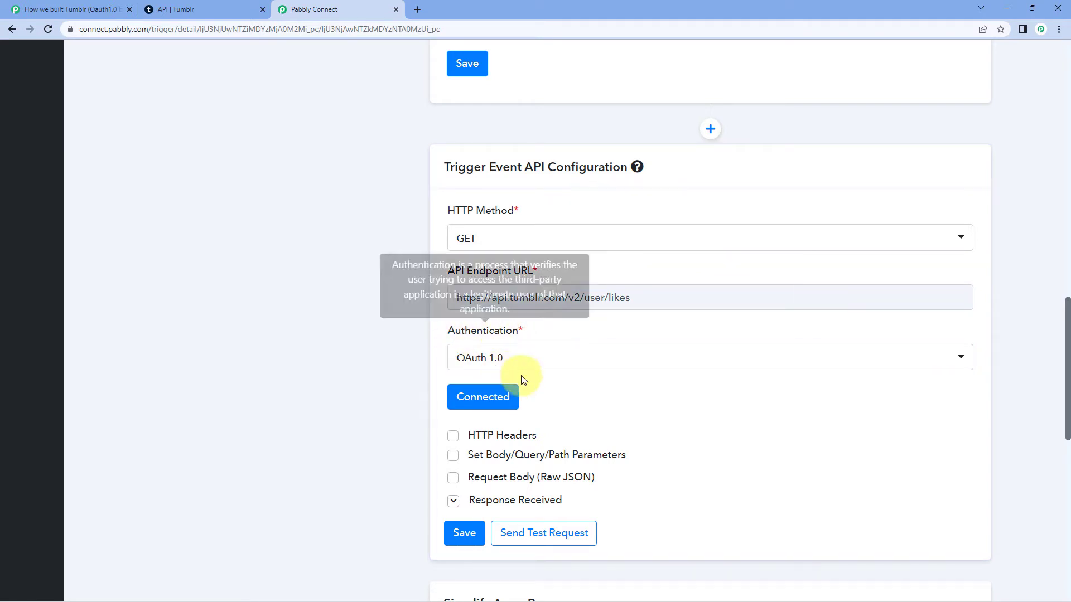
click(581, 361)
scroll(379, 329, down, 2)
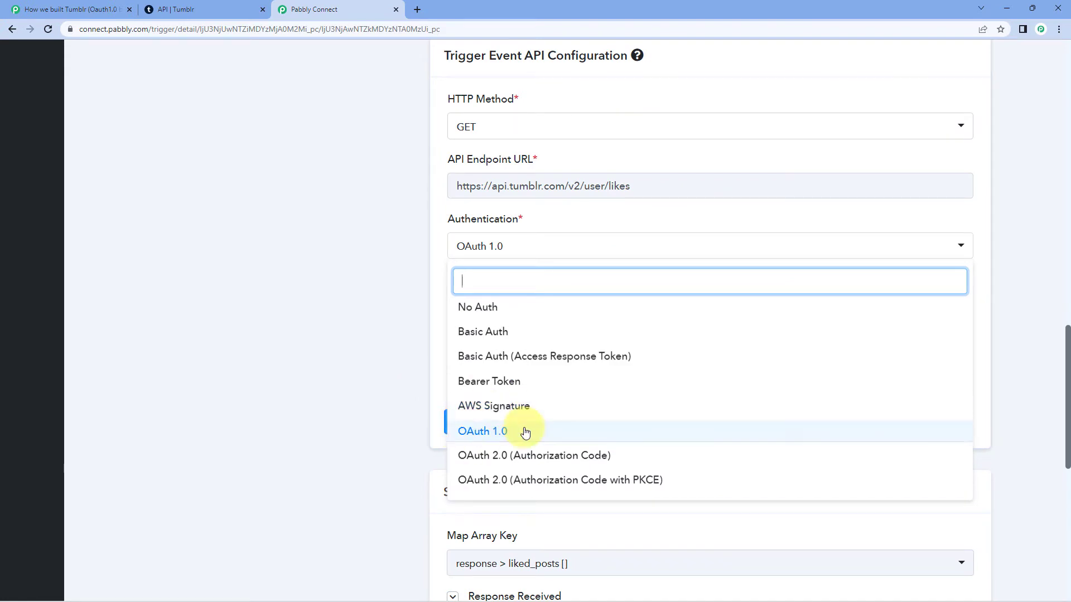
click(498, 430)
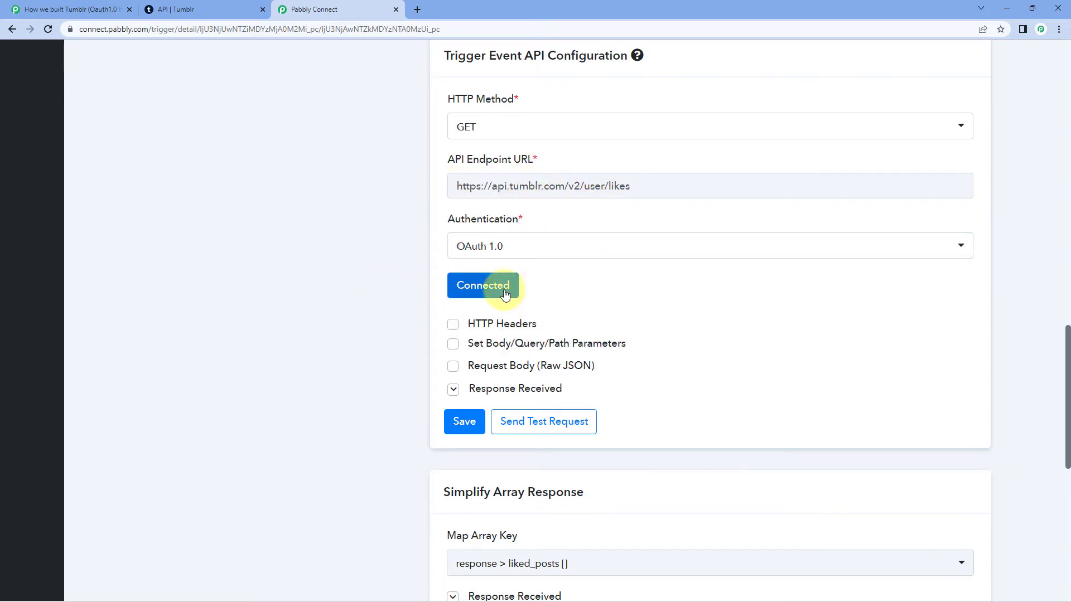
View the Tumblr login window for authorizing the OAuth 1.0 connection and close it without logging in.
click(489, 287)
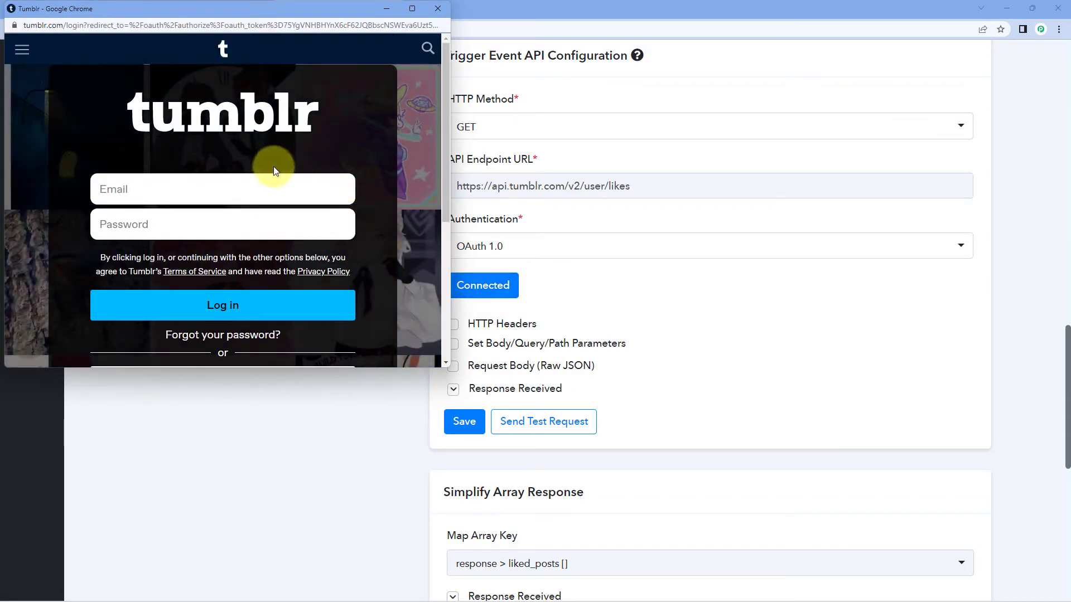
scroll(306, 263, down, 1)
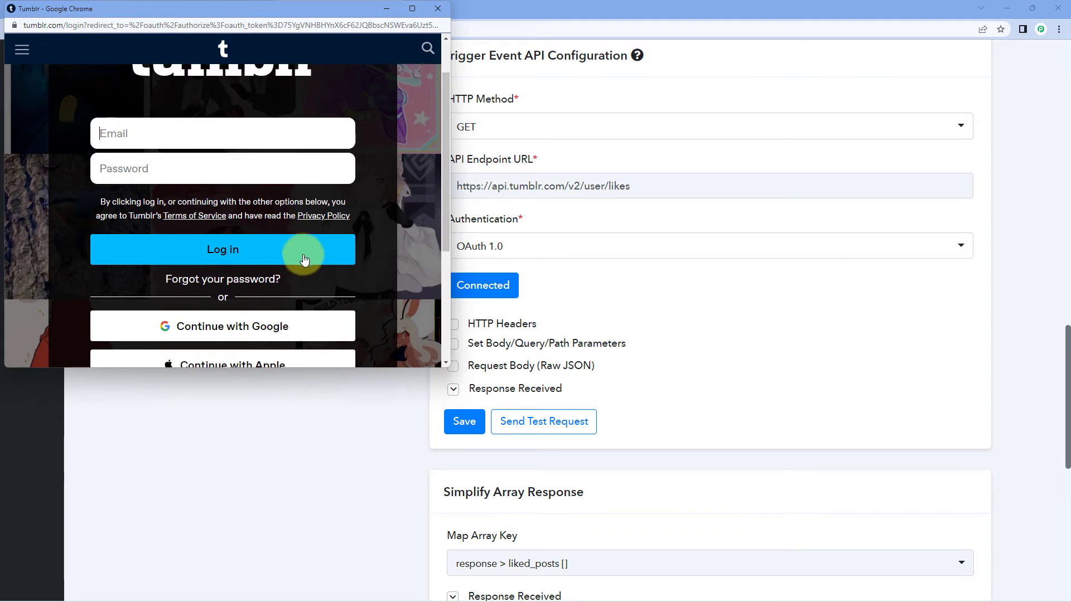
click(439, 9)
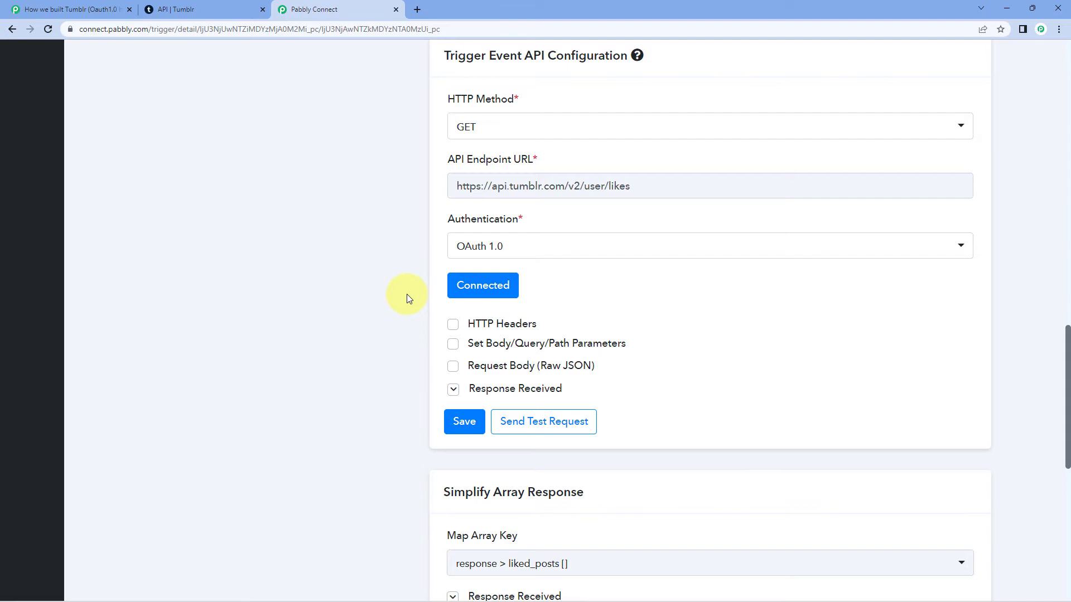
Expand the response received in the Trigger Event API Configuration and view its fields.
scroll(407, 293, down, 1)
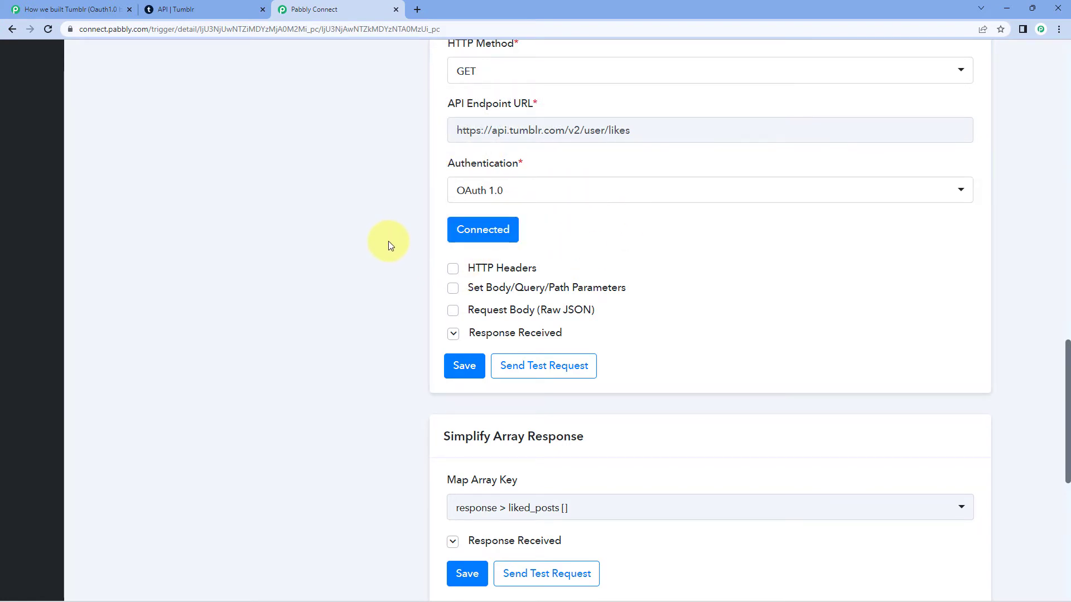
click(452, 316)
click(452, 316)
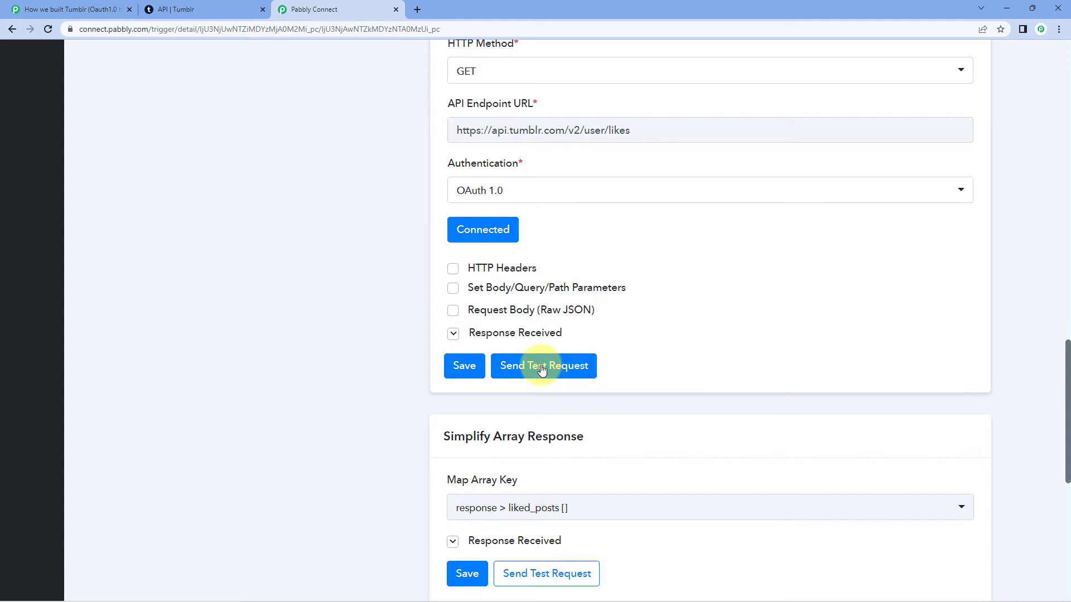
click(457, 336)
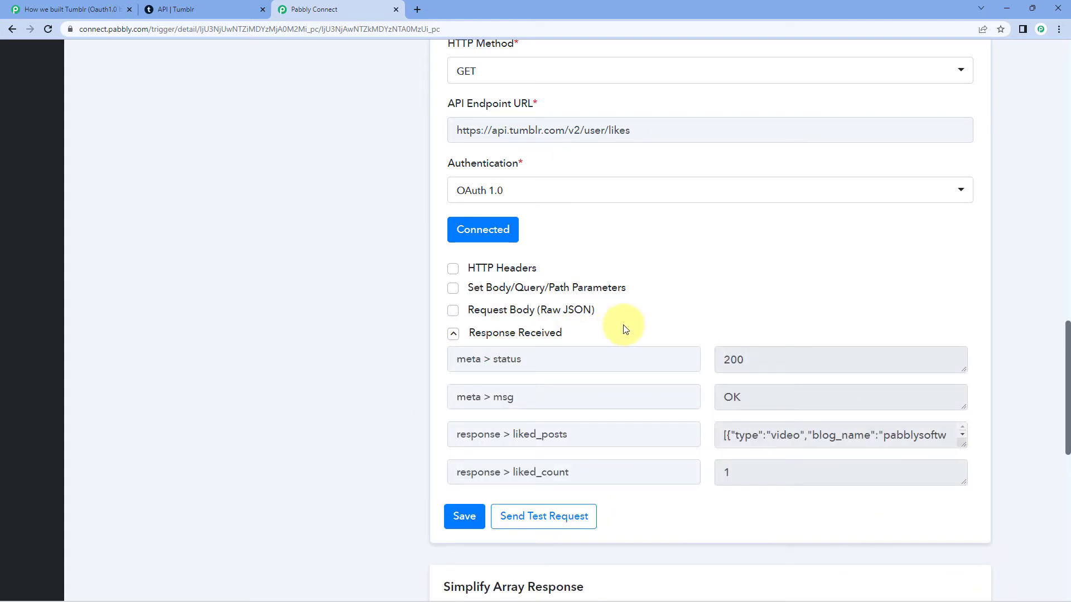
scroll(628, 328, down, 1)
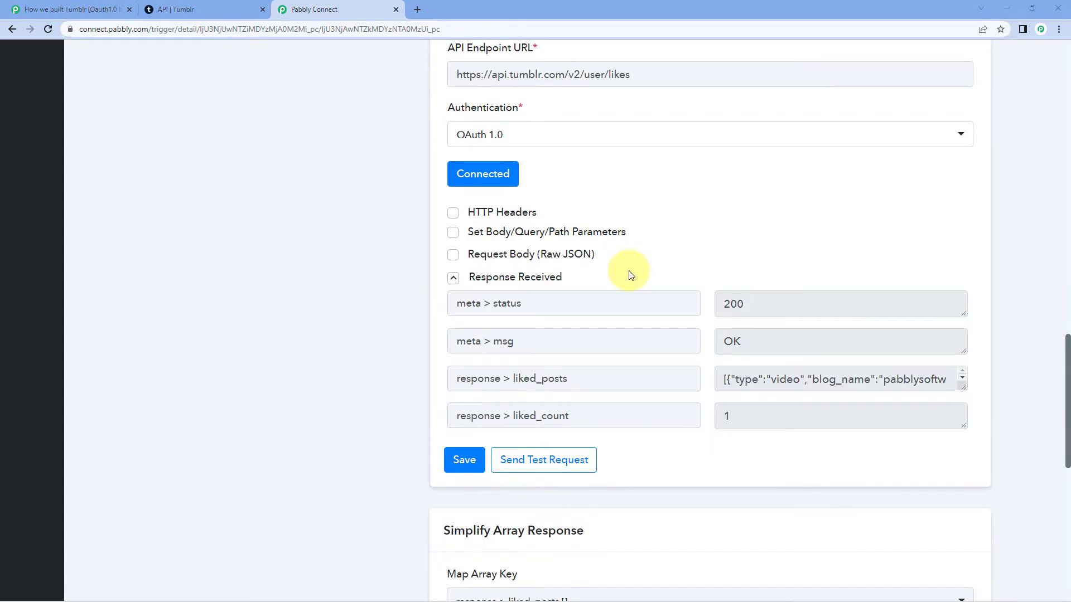
scroll(743, 245, down, 1)
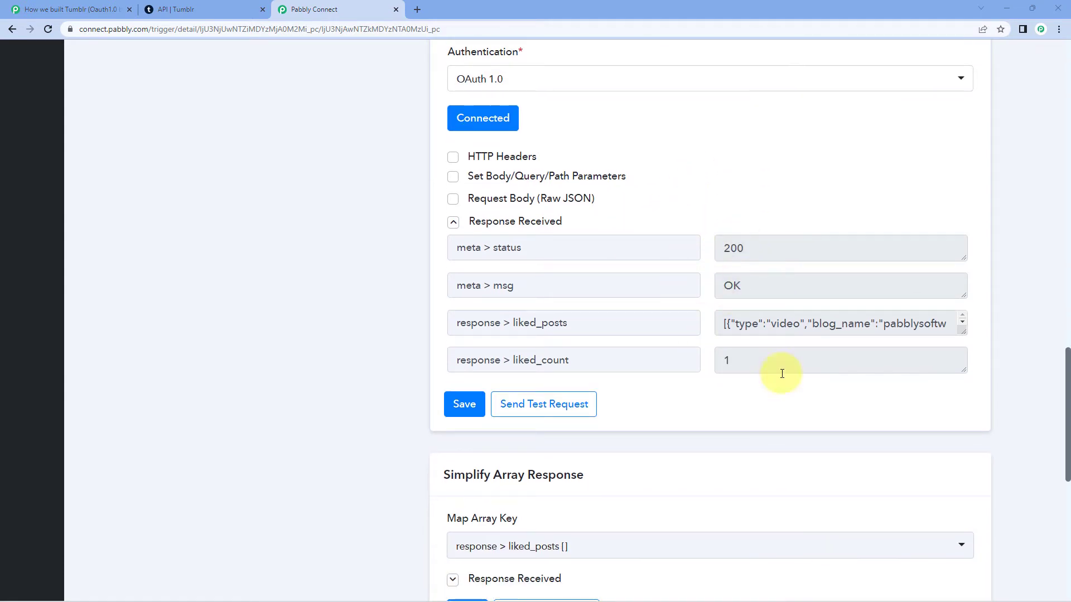
Enlarge the response > liked_posts value box and examine the raw array data inside it.
drag(963, 329, 963, 465)
scroll(781, 354, down, 2)
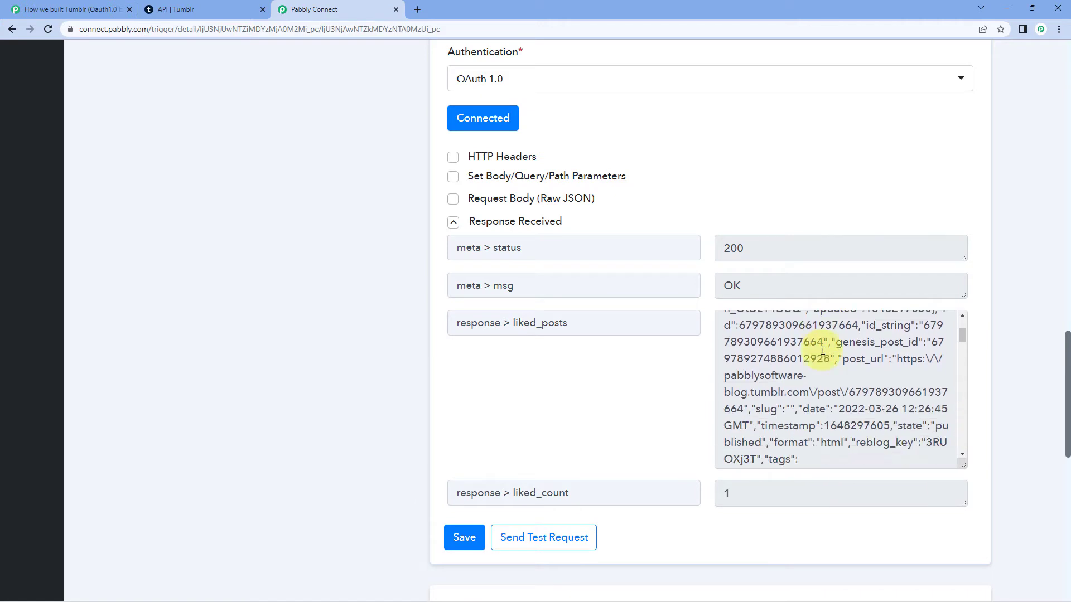
scroll(748, 347, up, 2)
drag(718, 322, 930, 453)
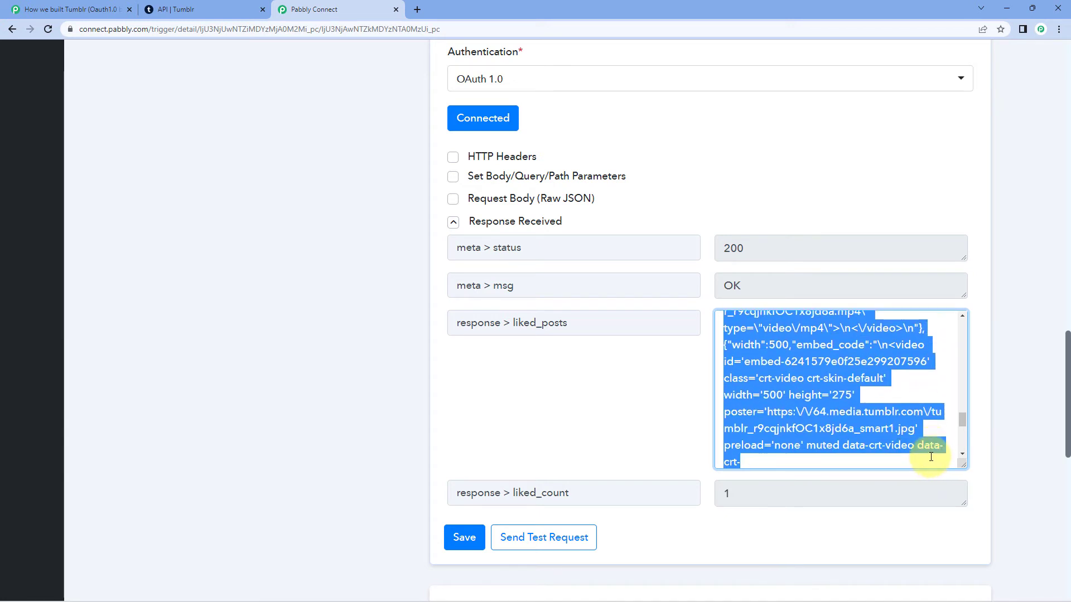
click(884, 380)
scroll(792, 373, up, 10)
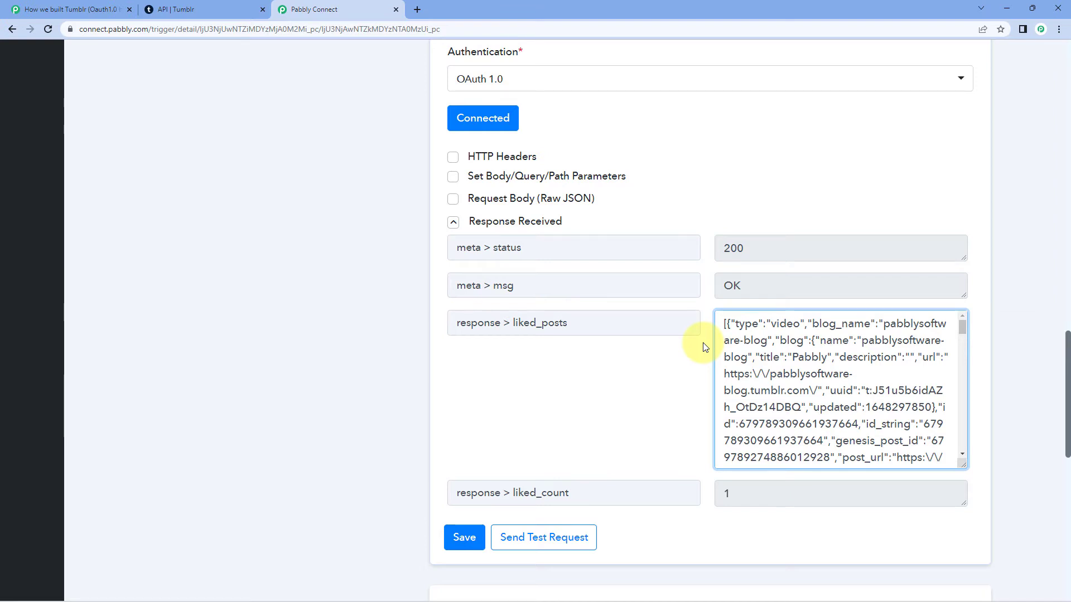
View the Map Array Key options and compare them with the response > liked_posts field of the API response.
scroll(384, 335, down, 5)
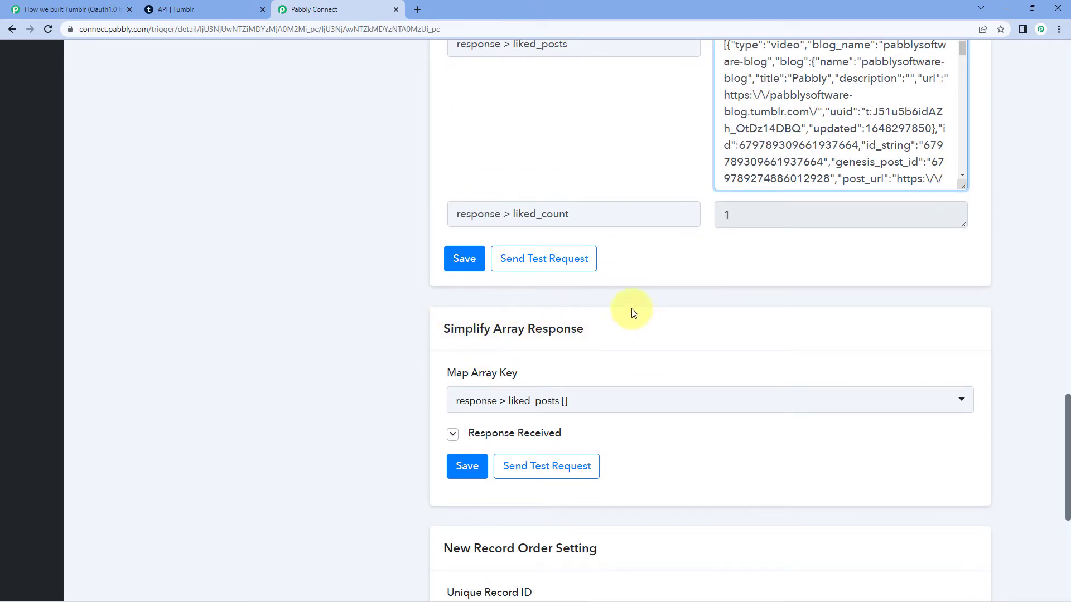
click(687, 400)
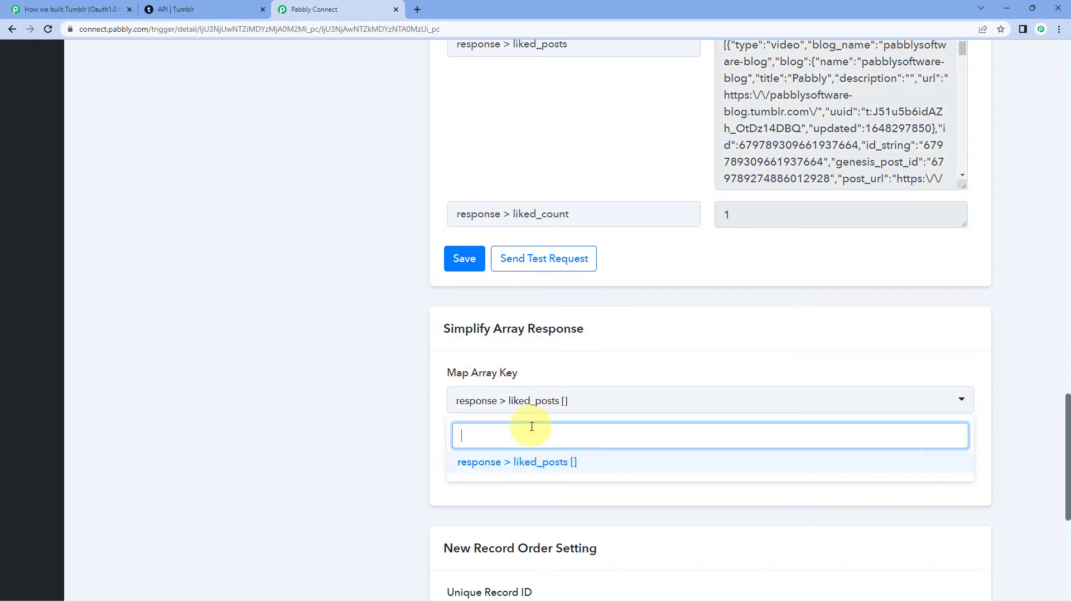
scroll(691, 275, up, 4)
drag(580, 267, 454, 267)
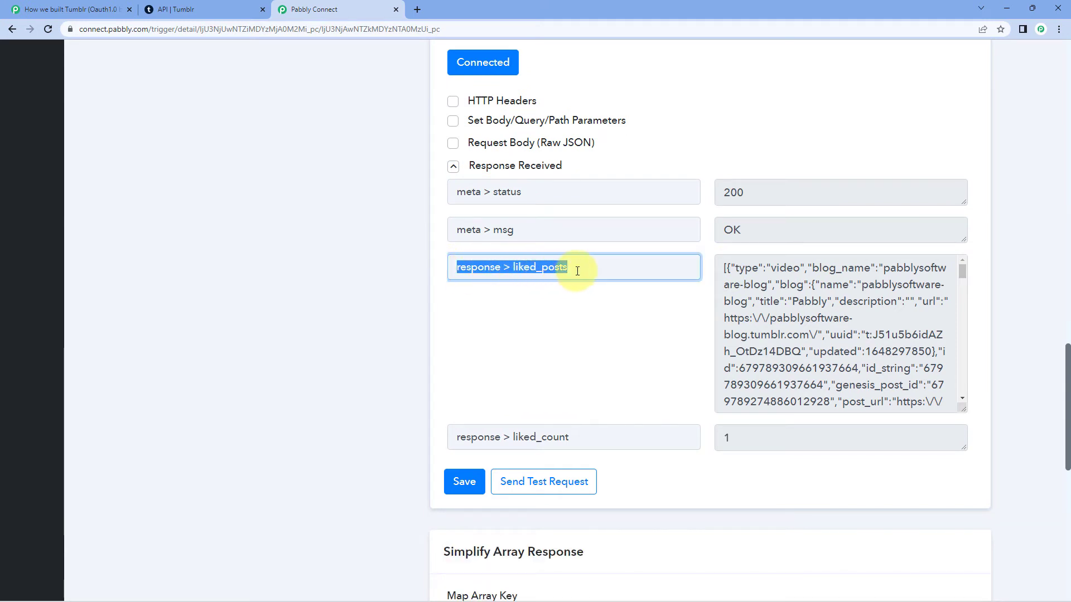
drag(597, 271, 416, 271)
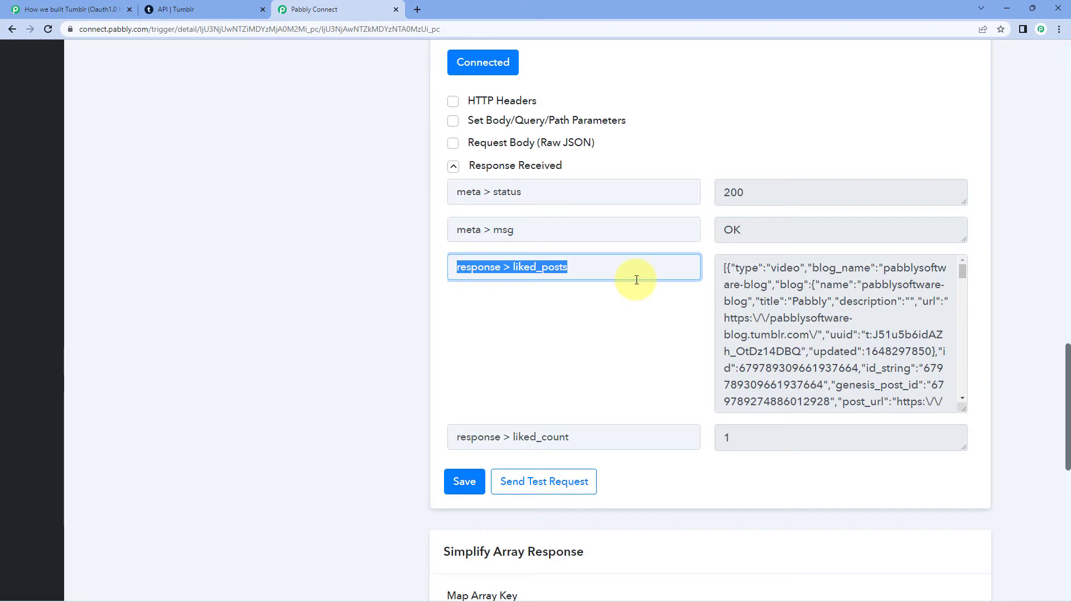
scroll(636, 280, up, 6)
click(647, 365)
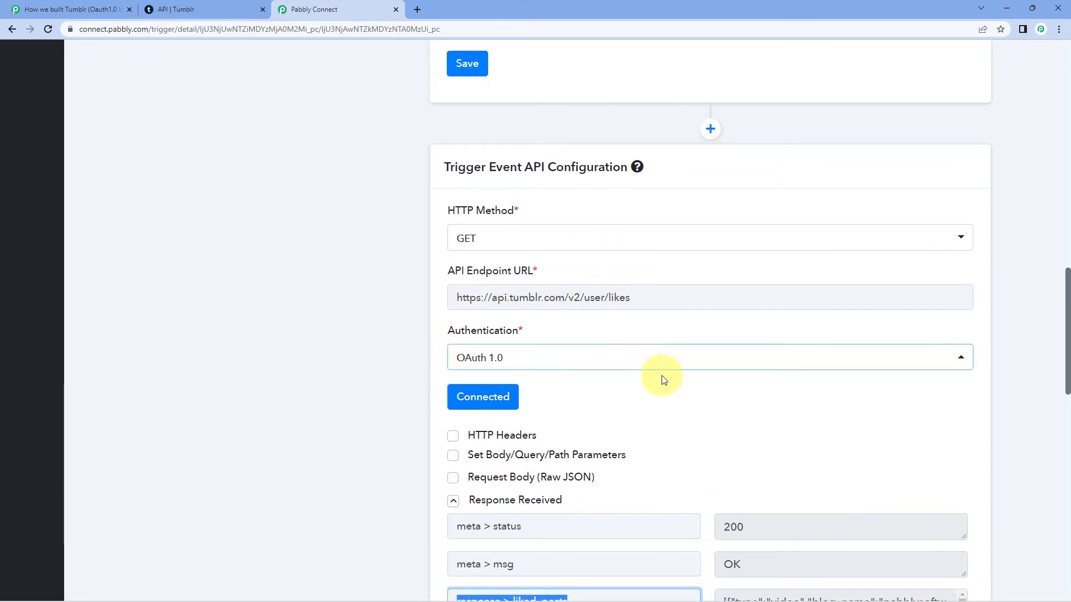
Choose response > liked_posts [] as the Map Array Key for simplifying the array response.
scroll(662, 380, down, 12)
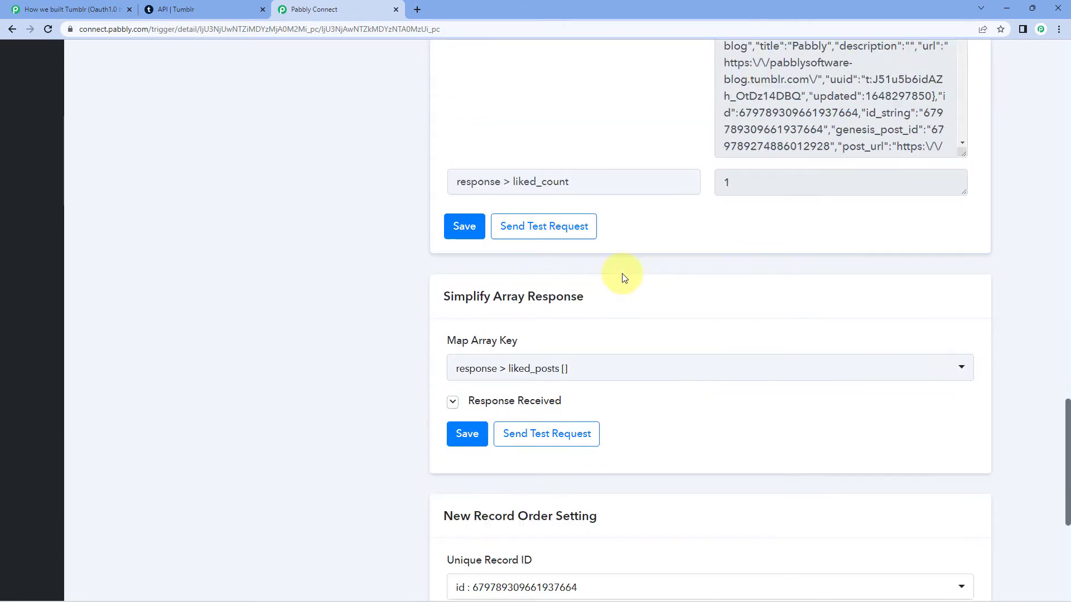
scroll(624, 277, down, 1)
click(566, 291)
click(491, 348)
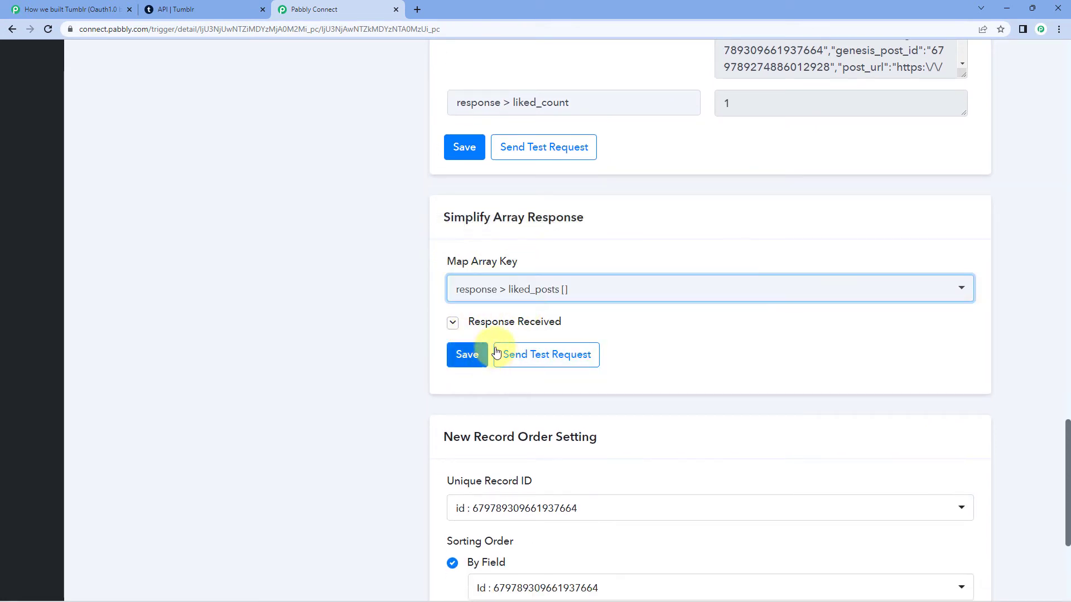
Expand the processed response under Simplify Array Response and look through the individual liked-post fields.
click(453, 324)
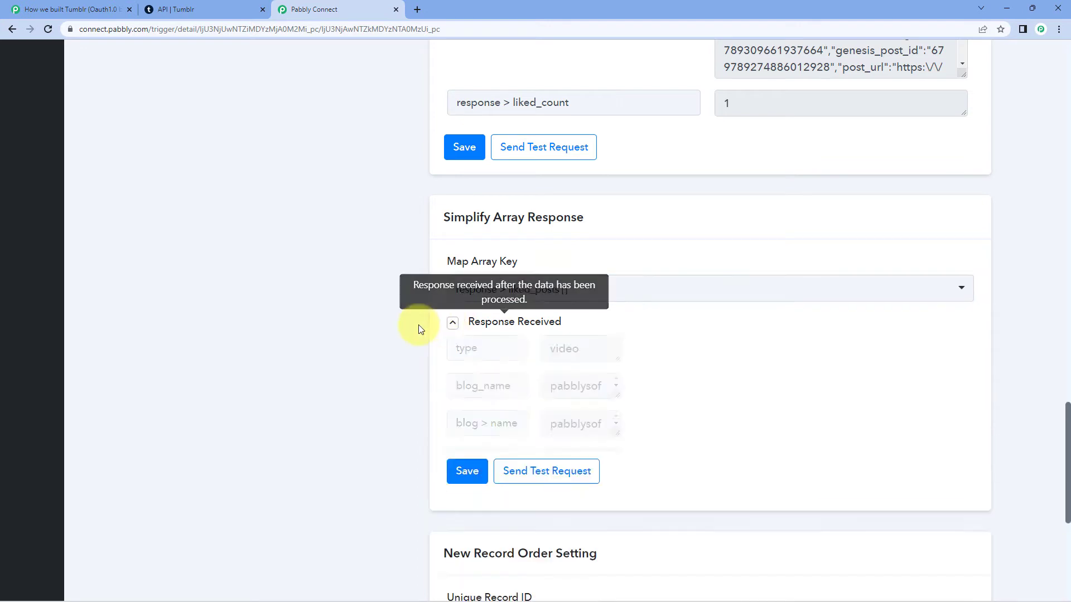
scroll(414, 325, down, 3)
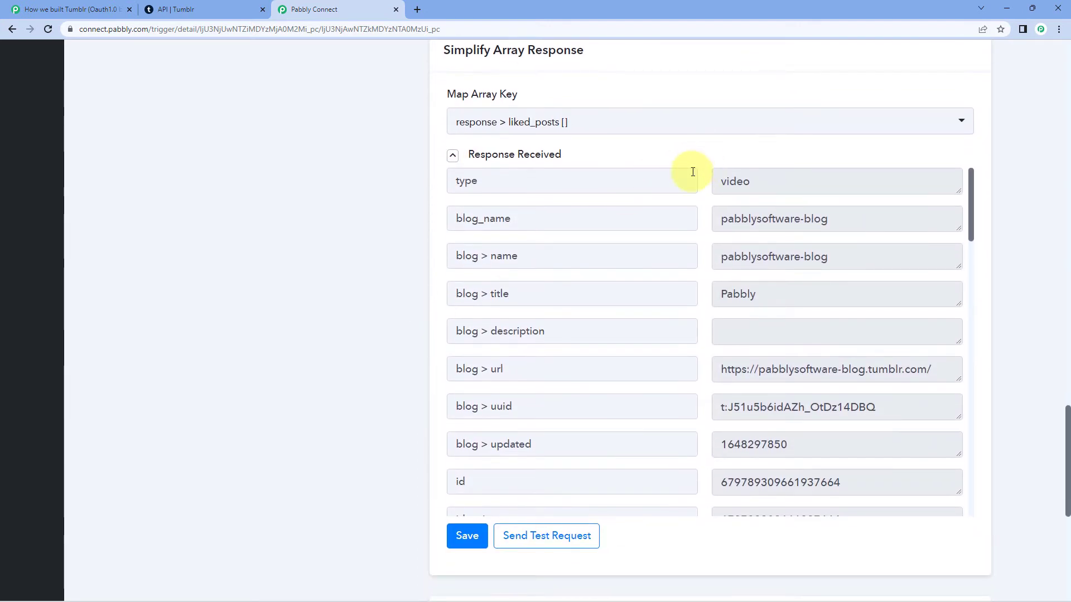
scroll(697, 190, down, 2)
scroll(695, 215, down, 1)
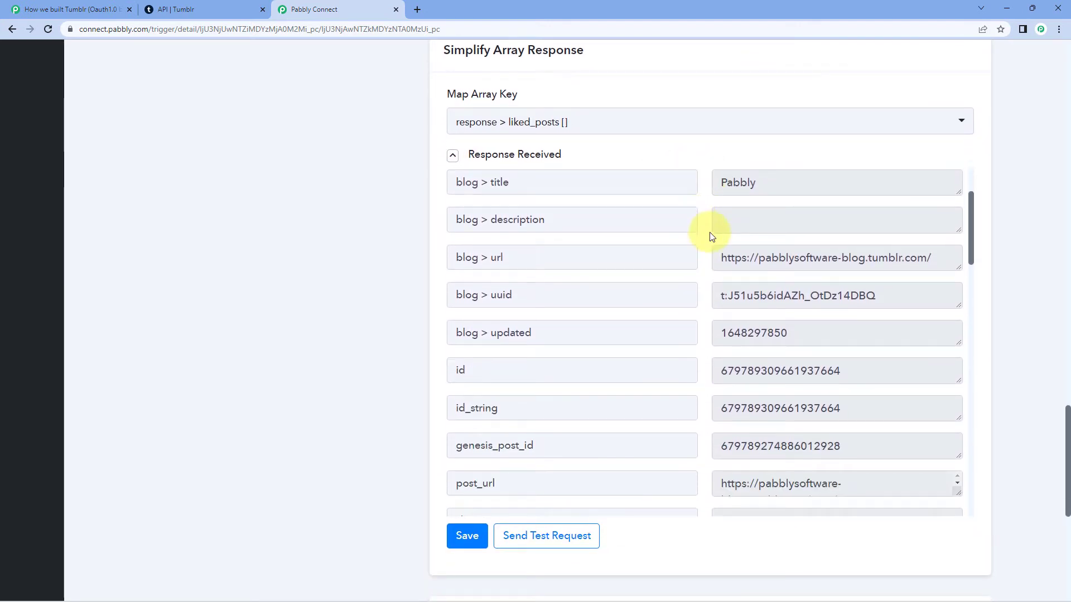
scroll(706, 234, down, 5)
scroll(700, 262, up, 3)
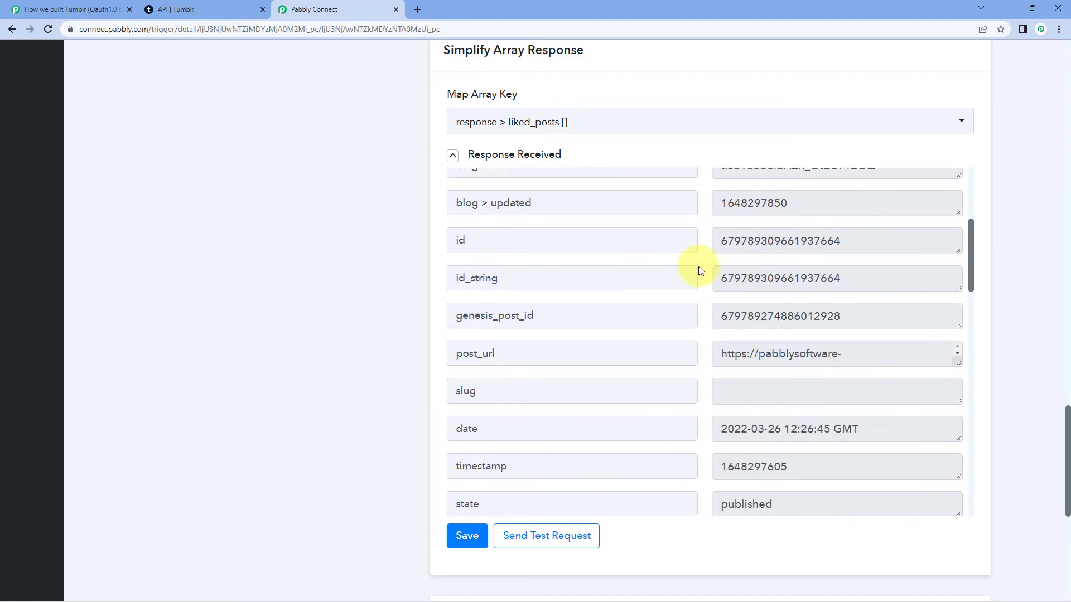
scroll(701, 270, up, 7)
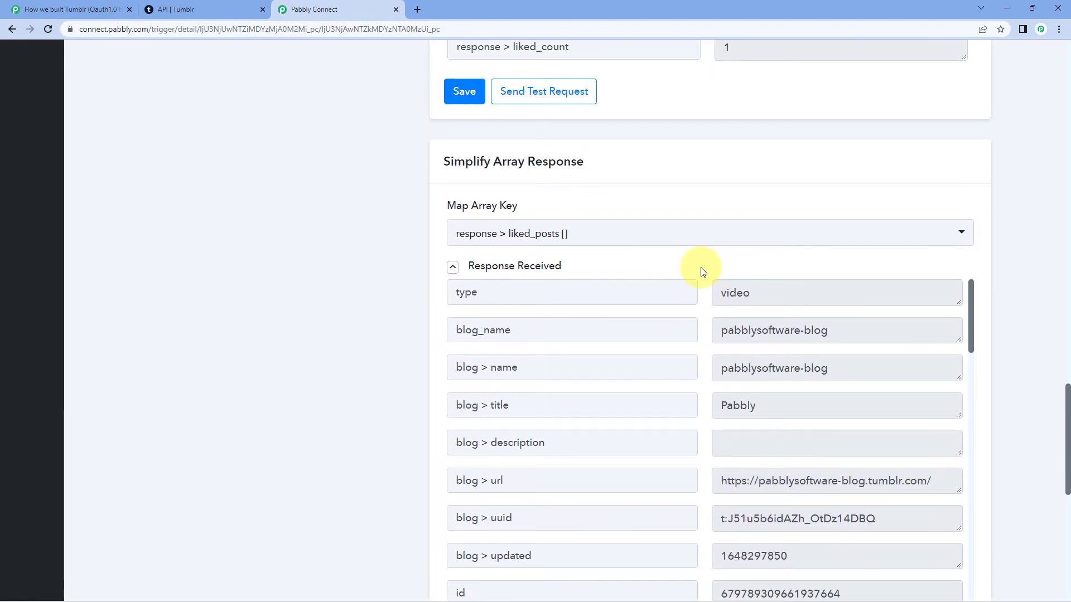
Compare the simplified response fields with the raw response > liked_posts value in the API response.
scroll(703, 272, up, 2)
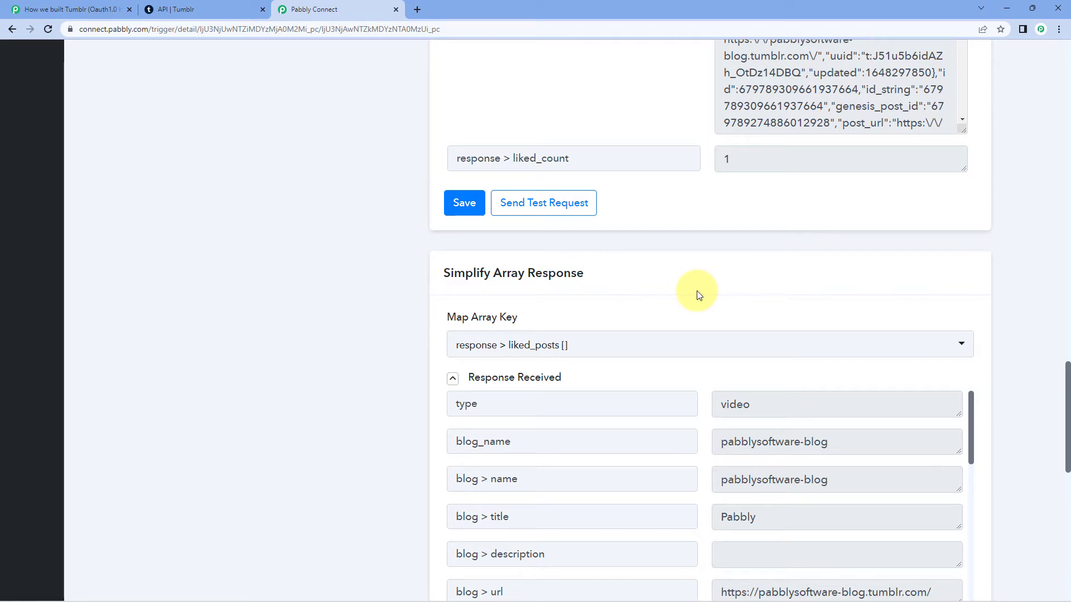
scroll(700, 279, down, 2)
scroll(701, 268, up, 6)
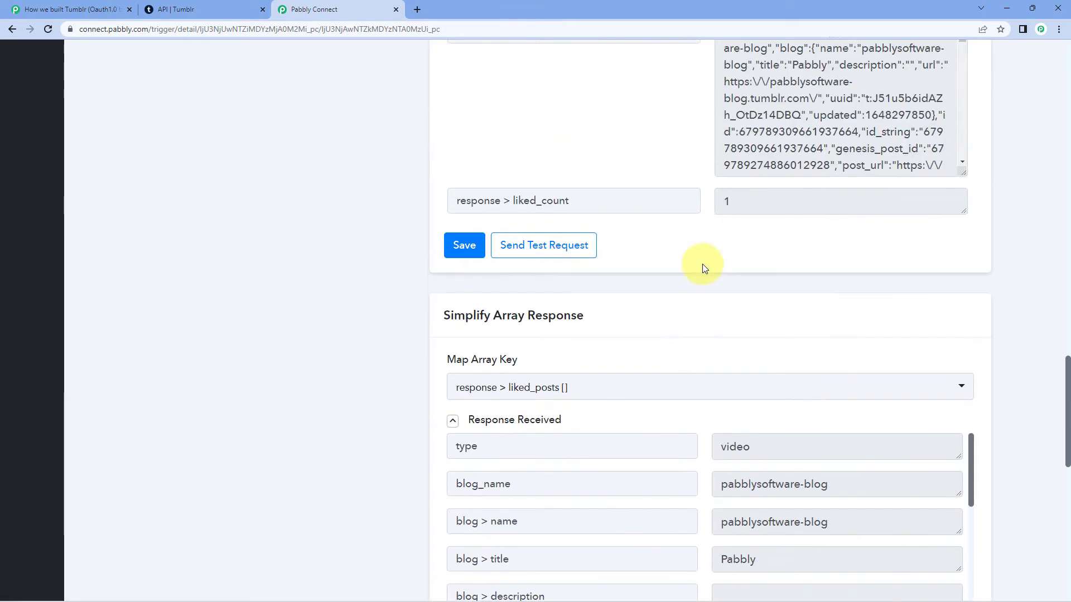
drag(724, 212, 841, 346)
click(693, 316)
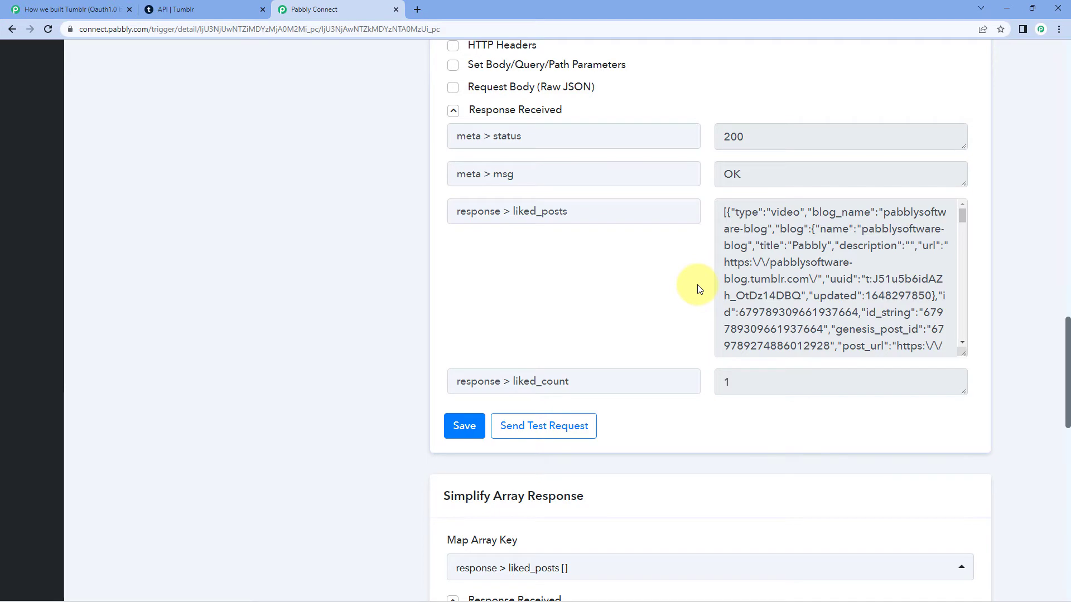
Review the trigger's polling type, polling speed and response type, continuing through to the New Record Order Setting.
scroll(697, 289, up, 20)
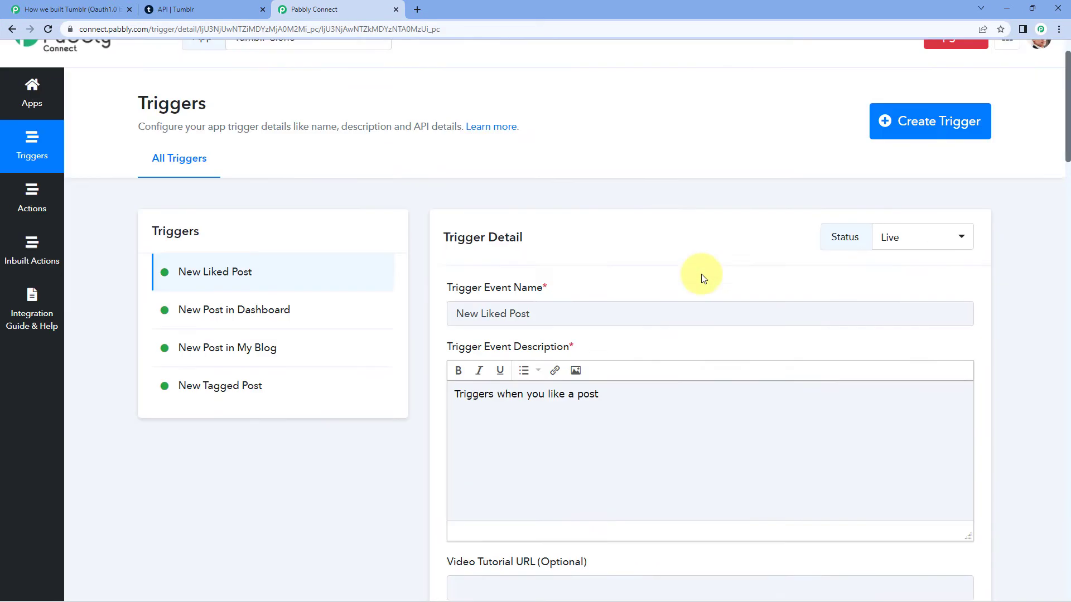
scroll(685, 281, down, 5)
scroll(685, 281, down, 3)
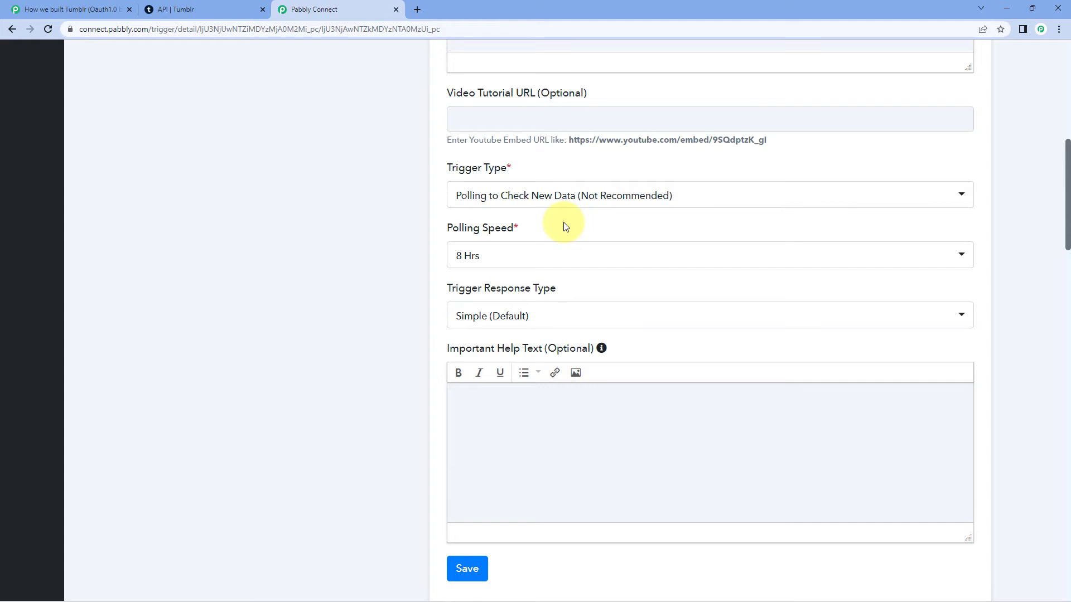
scroll(420, 232, down, 14)
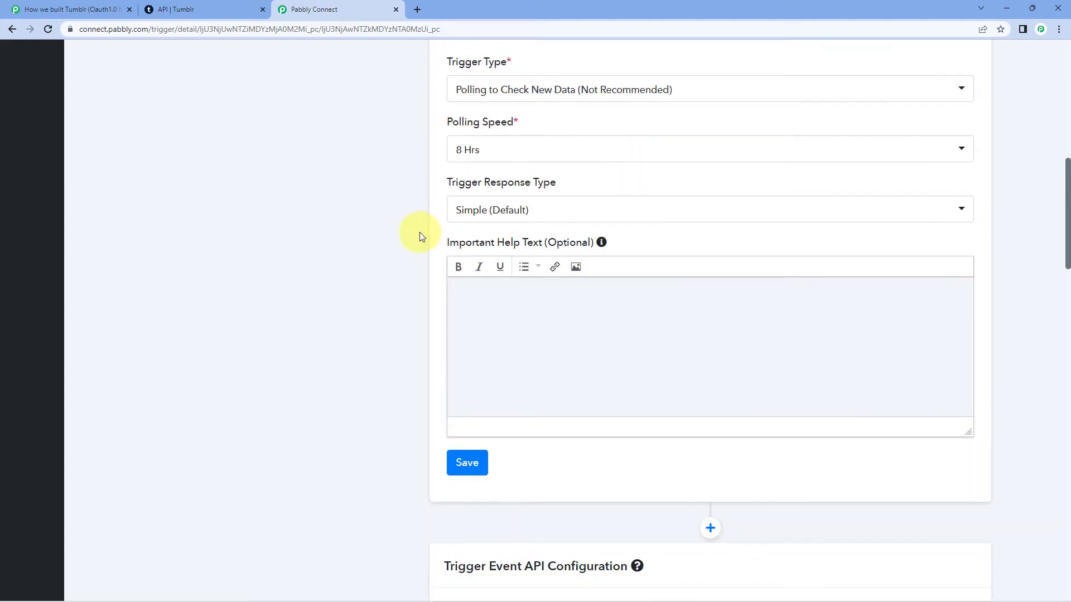
scroll(420, 237, down, 15)
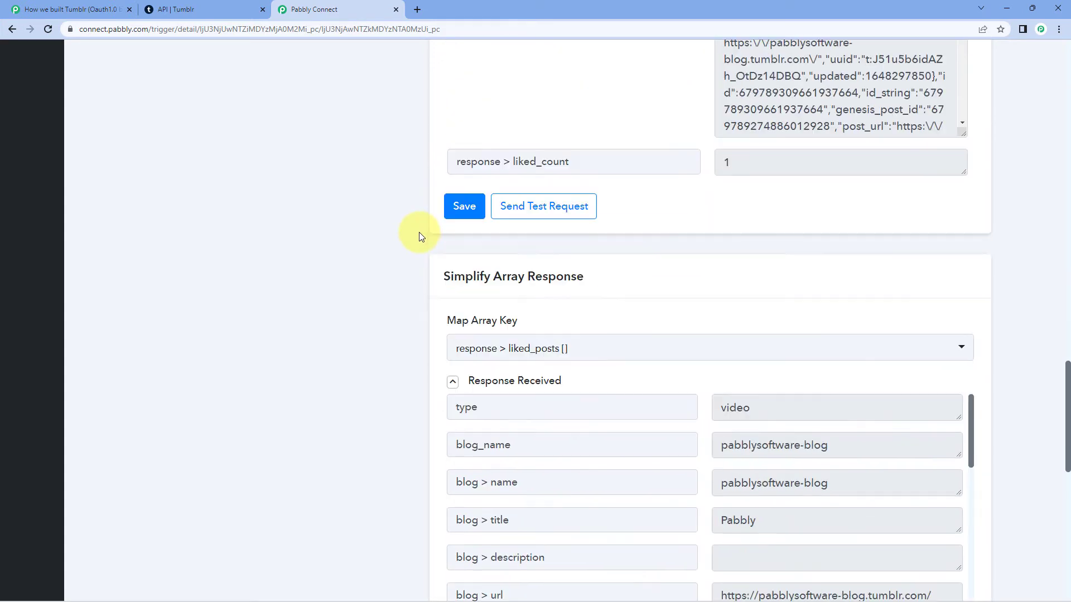
scroll(412, 234, down, 3)
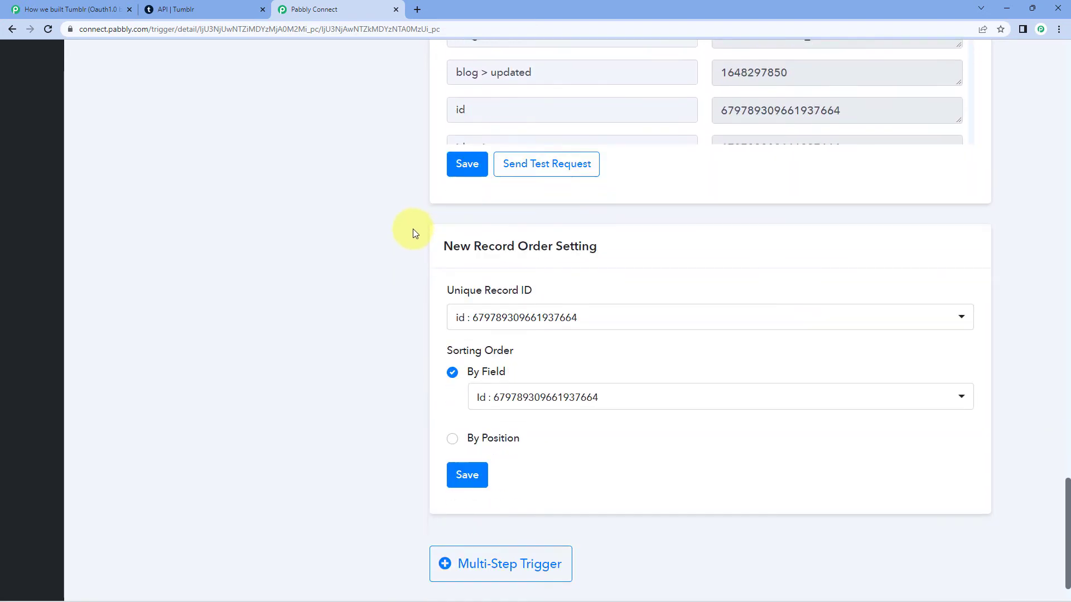
Re-examine the raw API response and the Simplify Array Response fields that precede the record order settings.
scroll(411, 218, up, 7)
scroll(714, 223, up, 8)
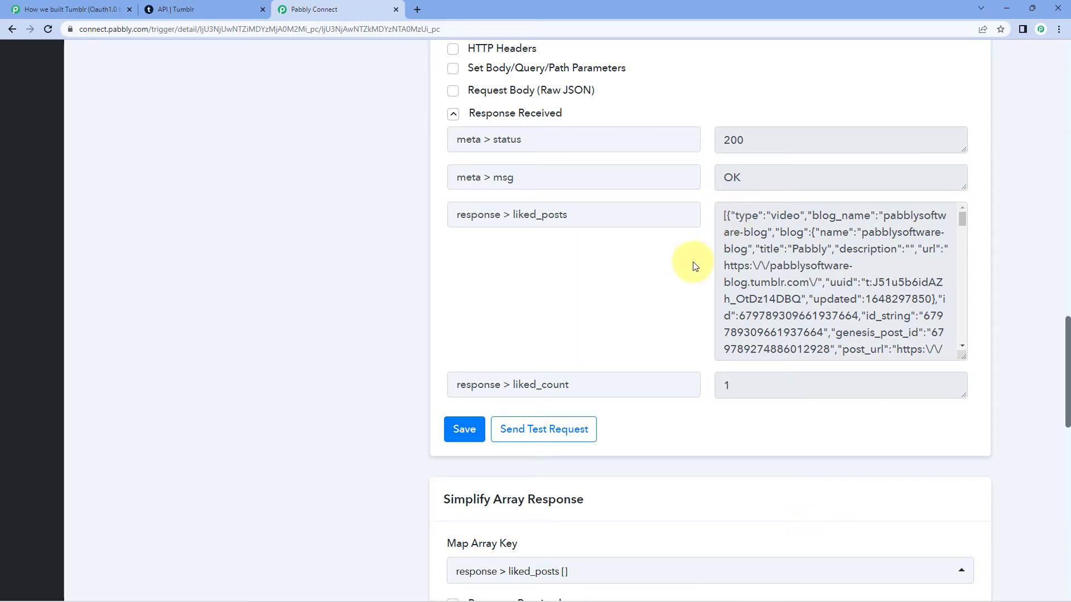
scroll(693, 260, down, 5)
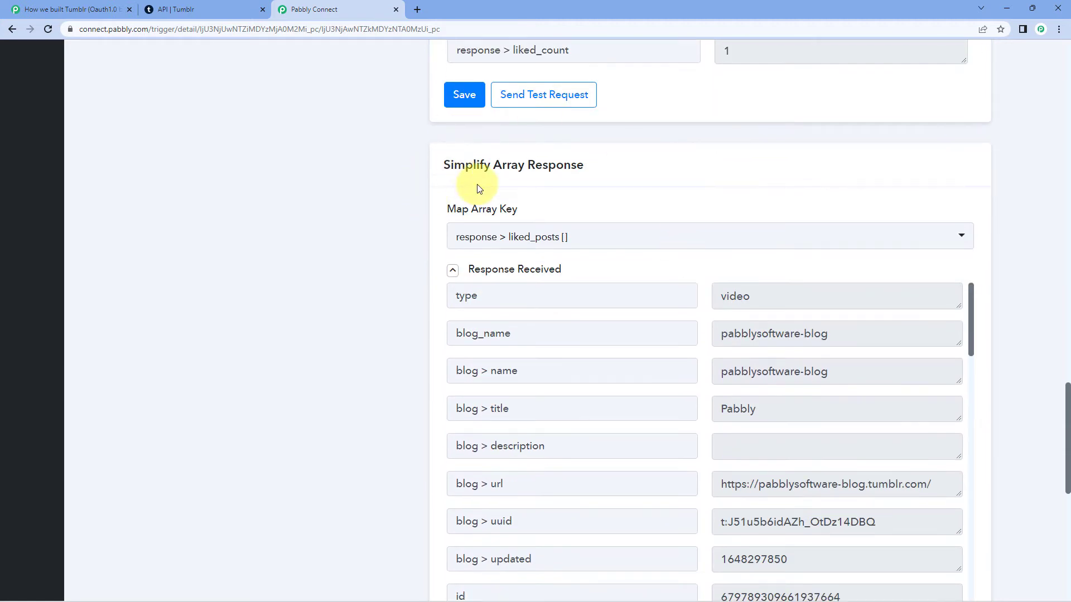
scroll(664, 176, down, 1)
scroll(396, 168, down, 8)
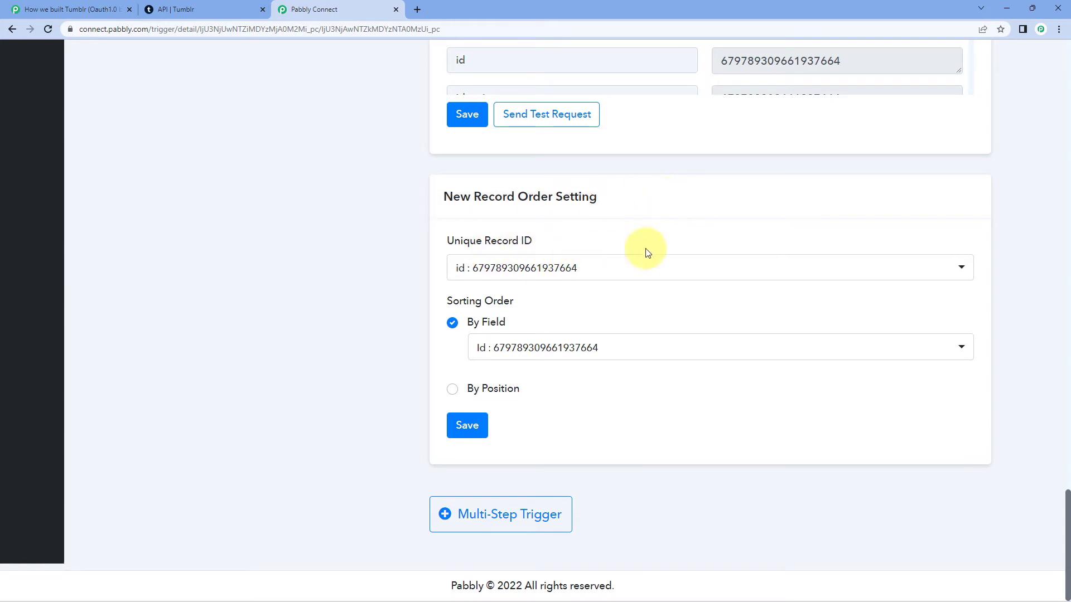
Look through the Unique Record ID options and the Simplify Array Response fields they are drawn from.
click(635, 267)
scroll(414, 278, up, 7)
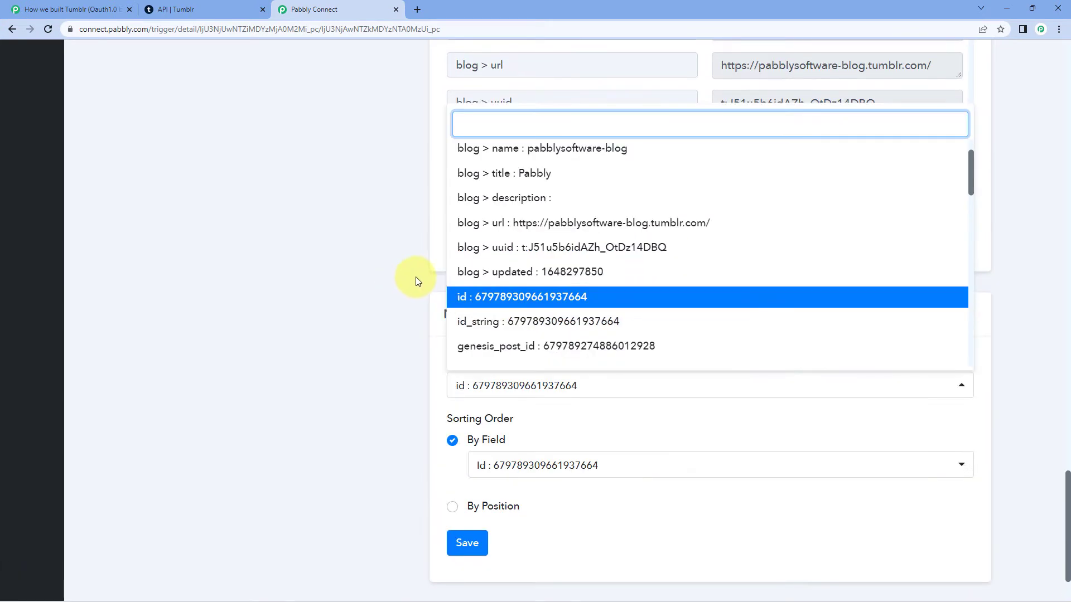
click(411, 278)
scroll(410, 279, up, 4)
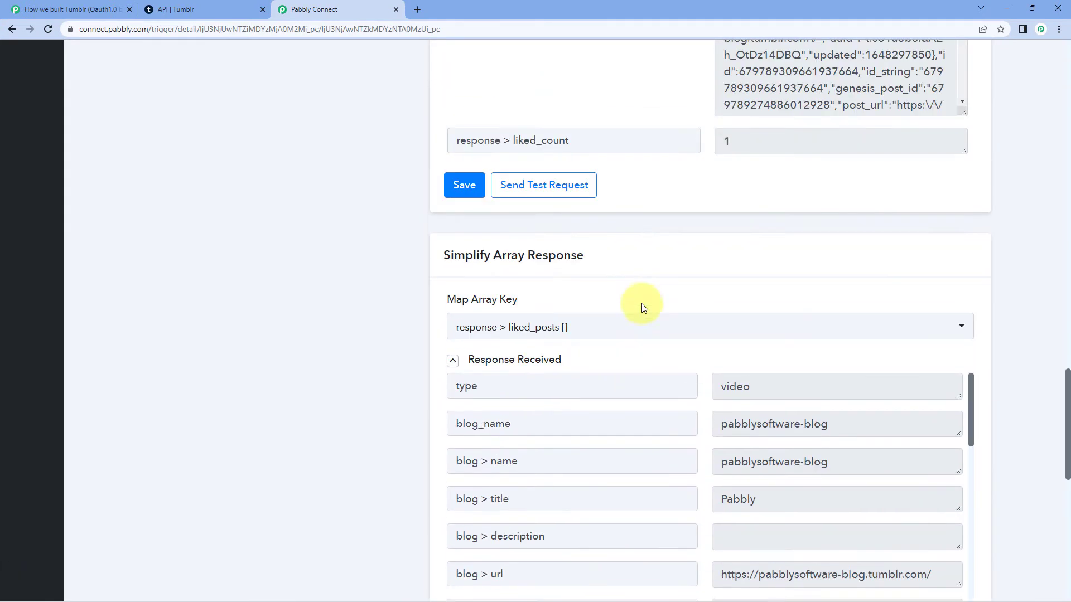
scroll(647, 295, down, 3)
scroll(673, 283, down, 5)
scroll(414, 276, down, 8)
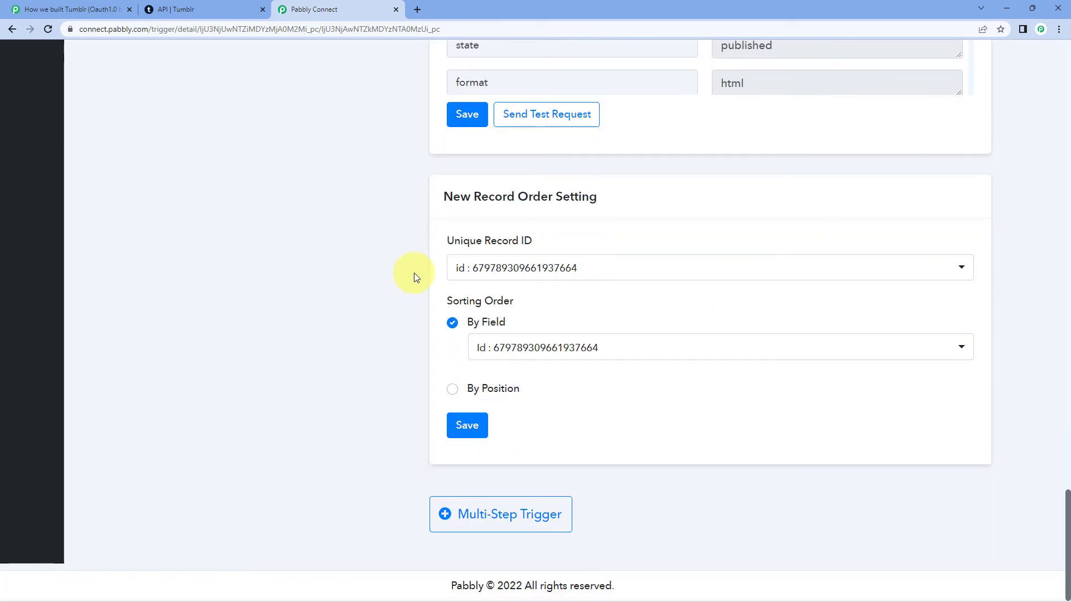
Choose the liked post's id field as the Unique Record ID in the New Record Order Setting.
click(478, 270)
scroll(554, 349, down, 4)
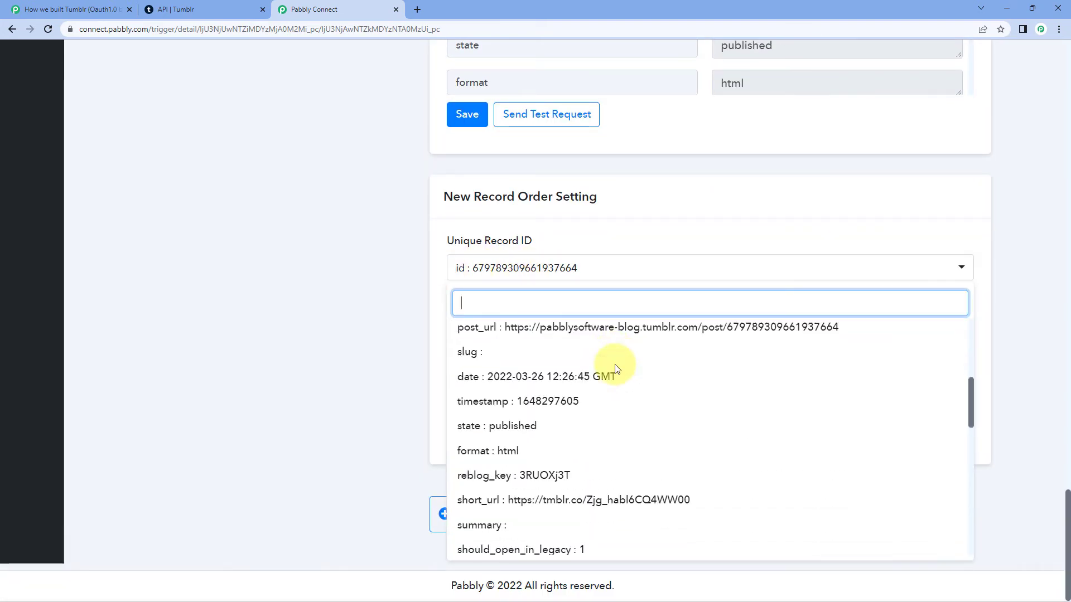
scroll(612, 369, up, 4)
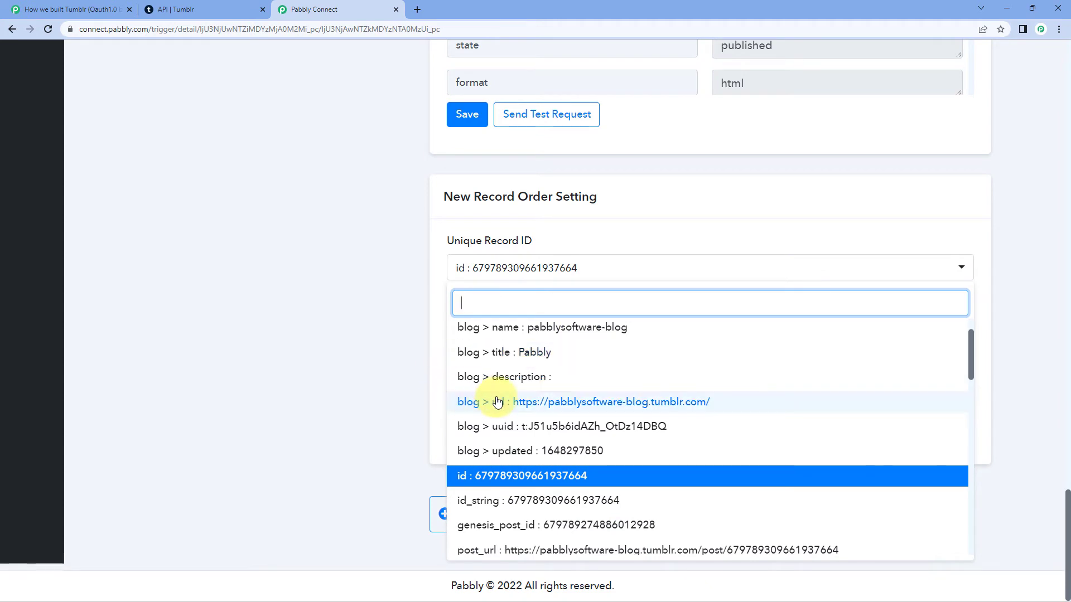
scroll(524, 435, down, 1)
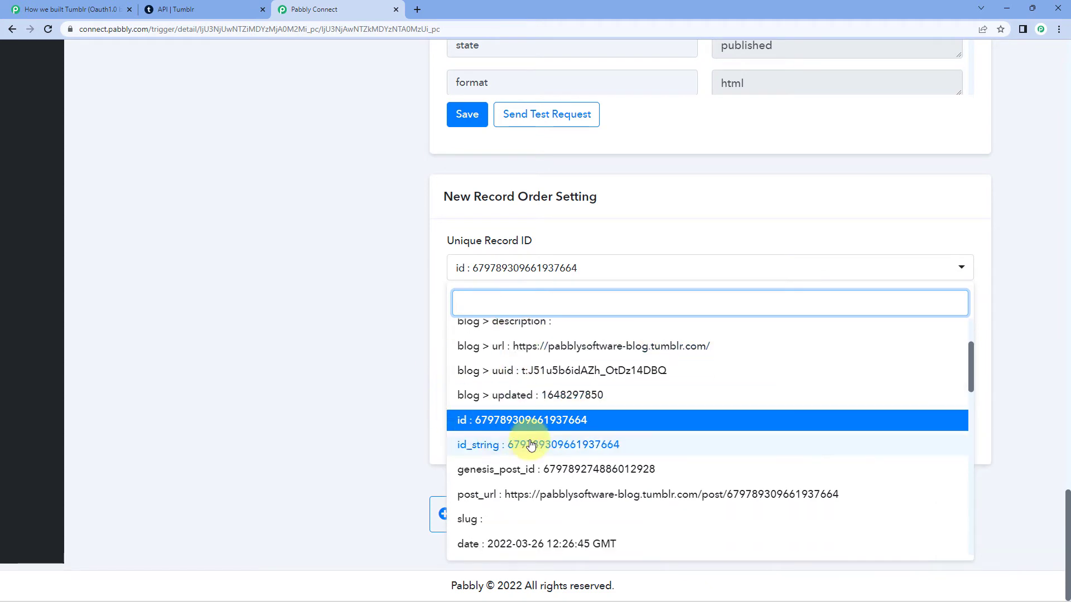
click(514, 424)
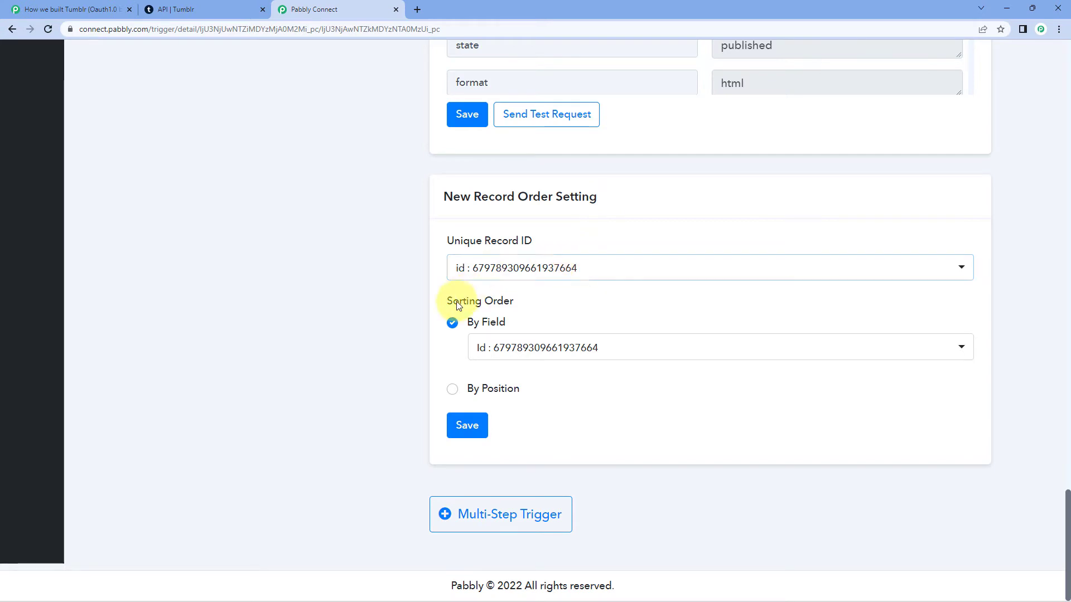
Inspect the By Position choices for Sorting Order, restore By Field, and view its available fields.
mouse_move(463, 304)
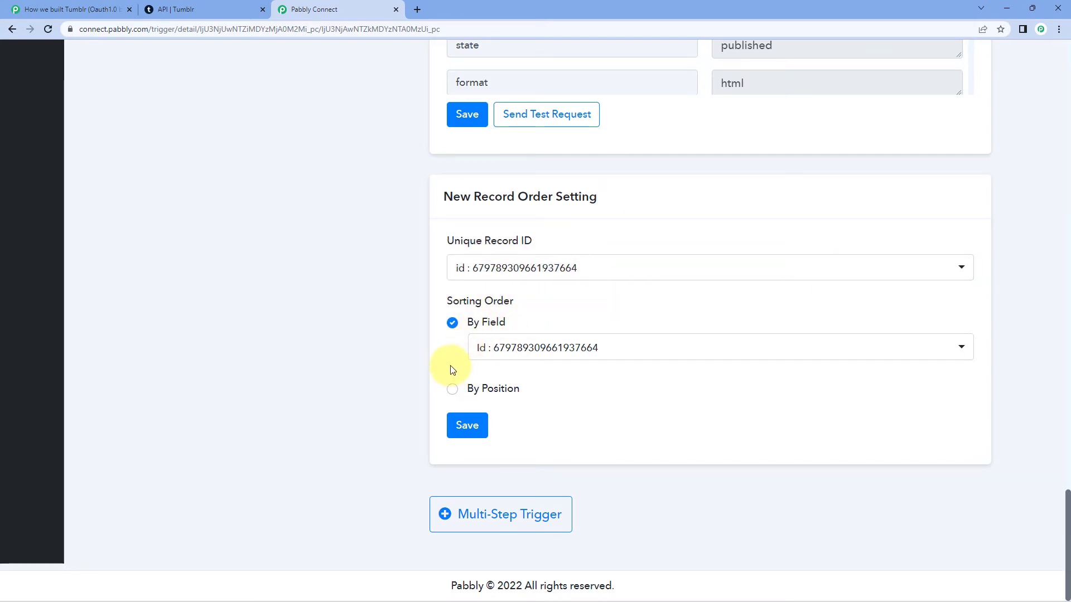
click(452, 389)
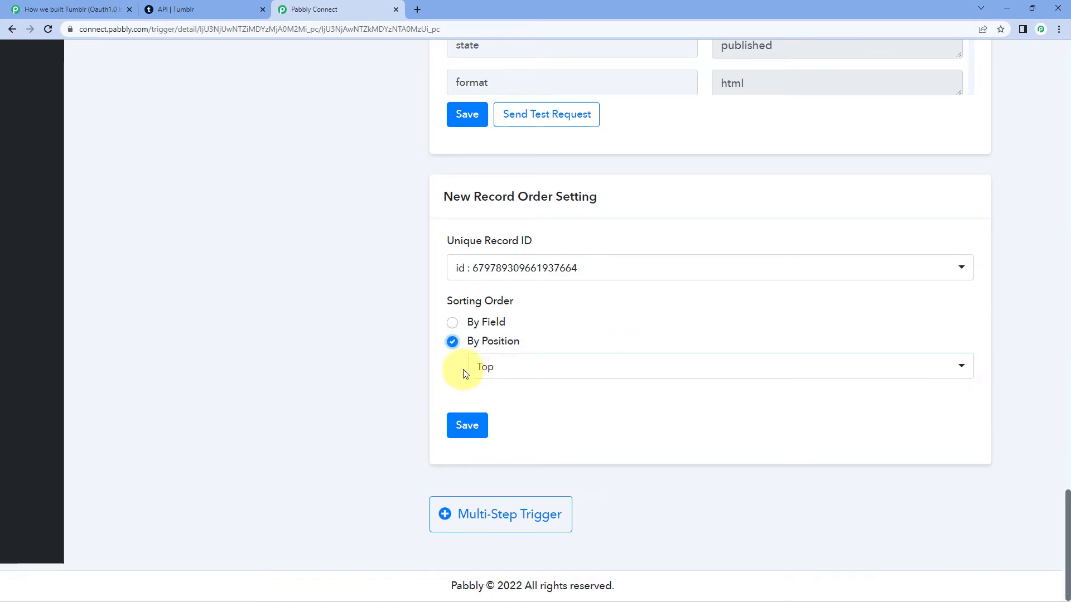
click(547, 368)
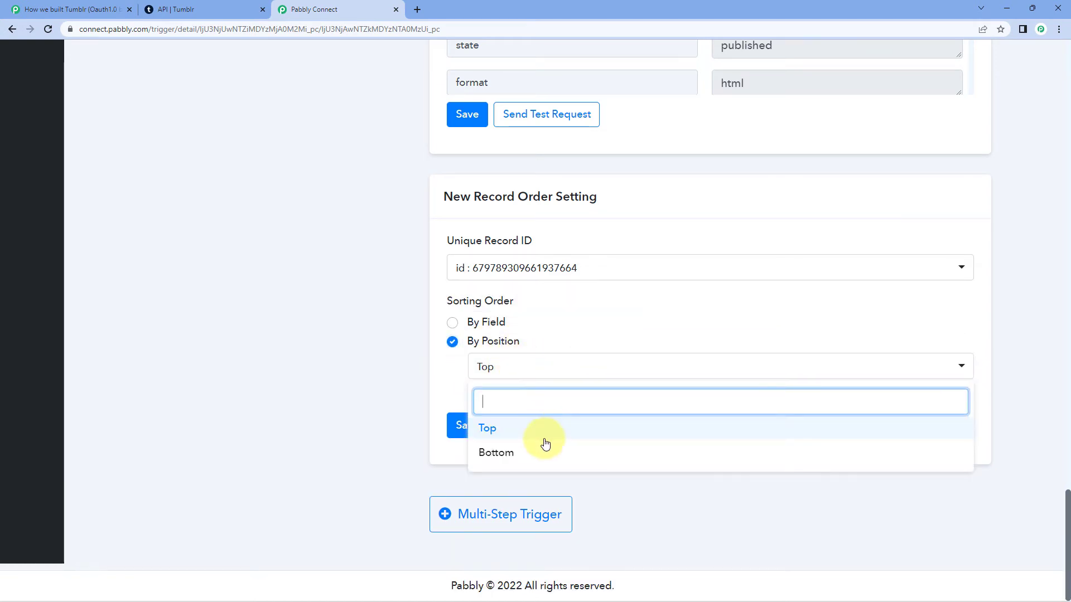
click(454, 324)
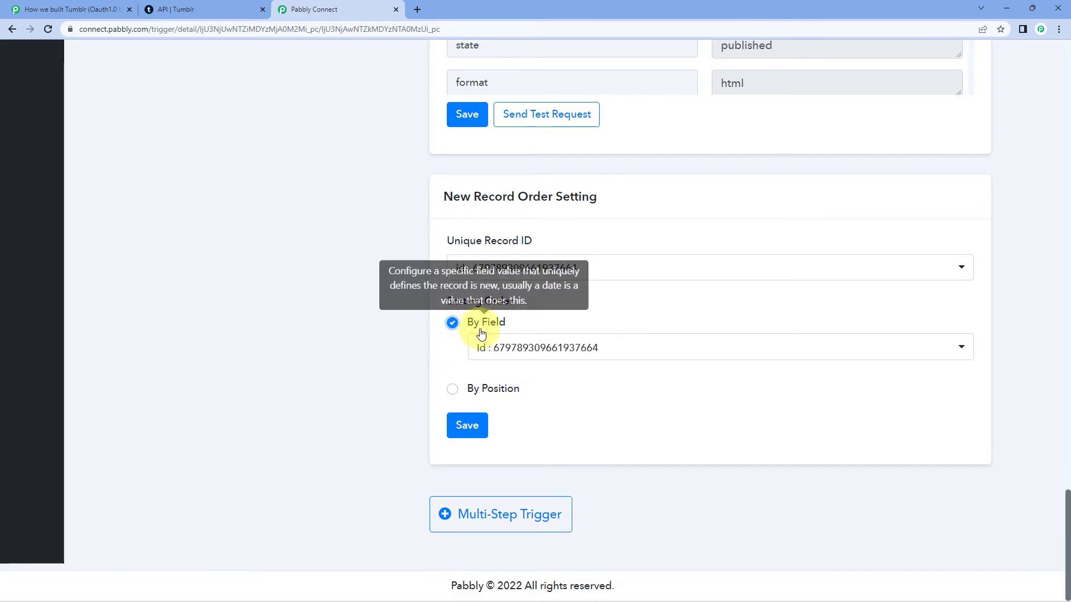
click(640, 349)
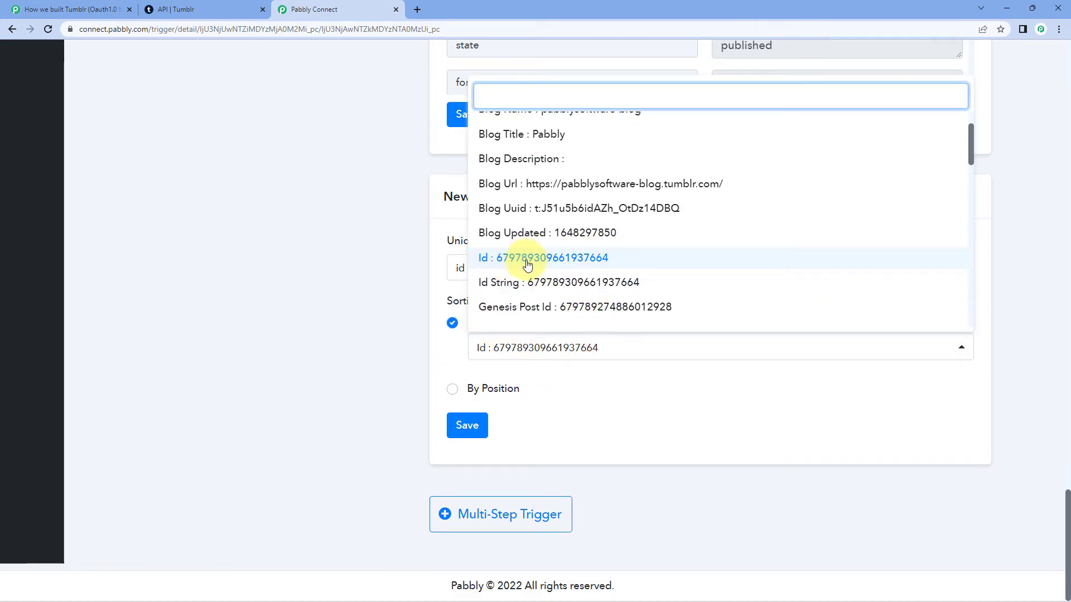
click(391, 273)
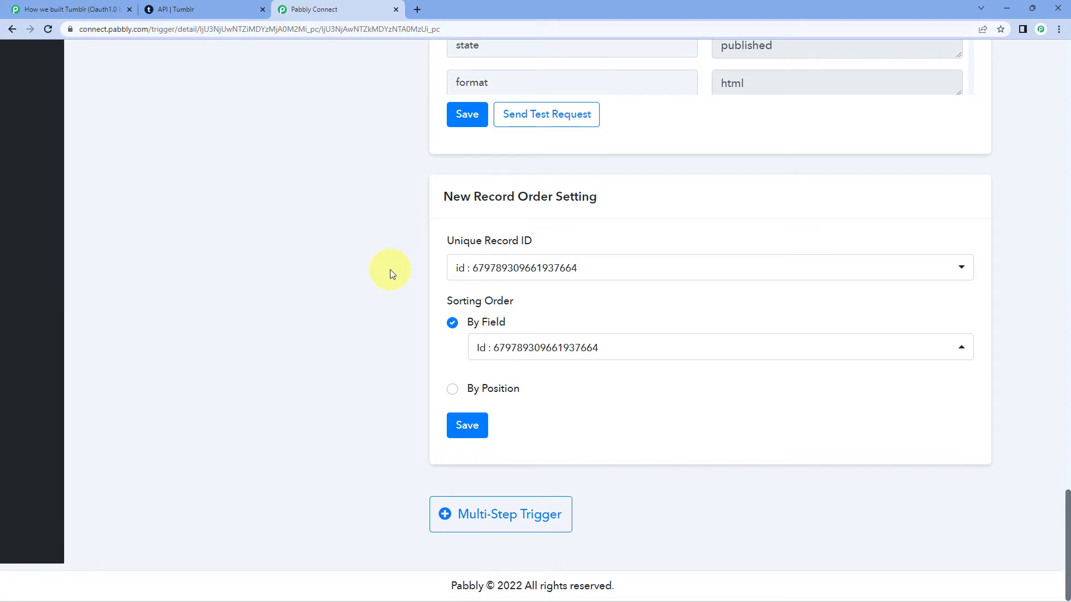
Compare the simplified liked-post fields with the options offered for Unique Record ID and By Field sorting.
scroll(390, 238, up, 2)
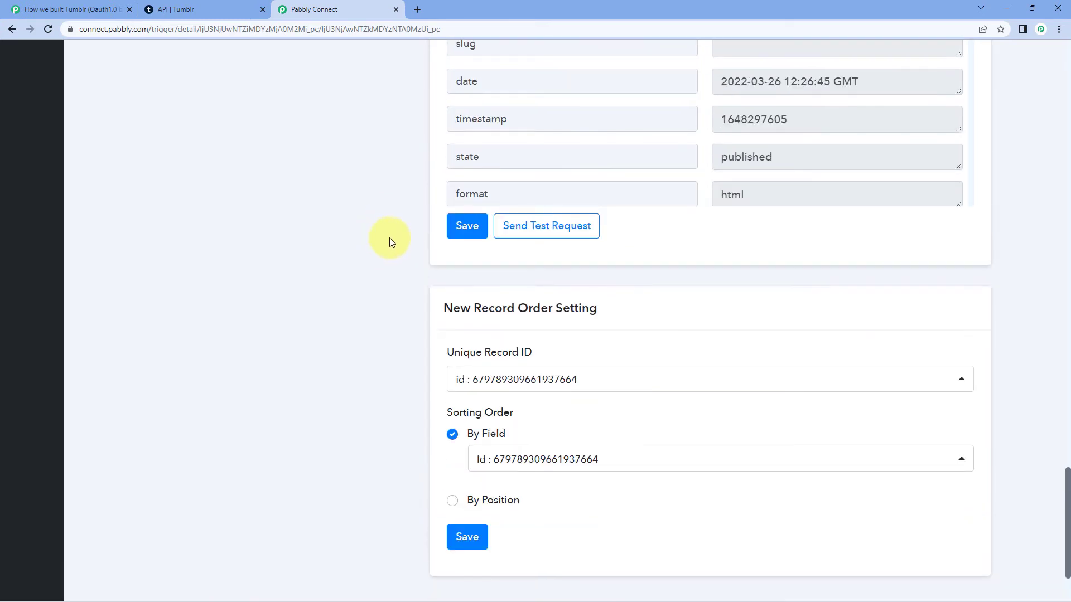
scroll(389, 238, up, 7)
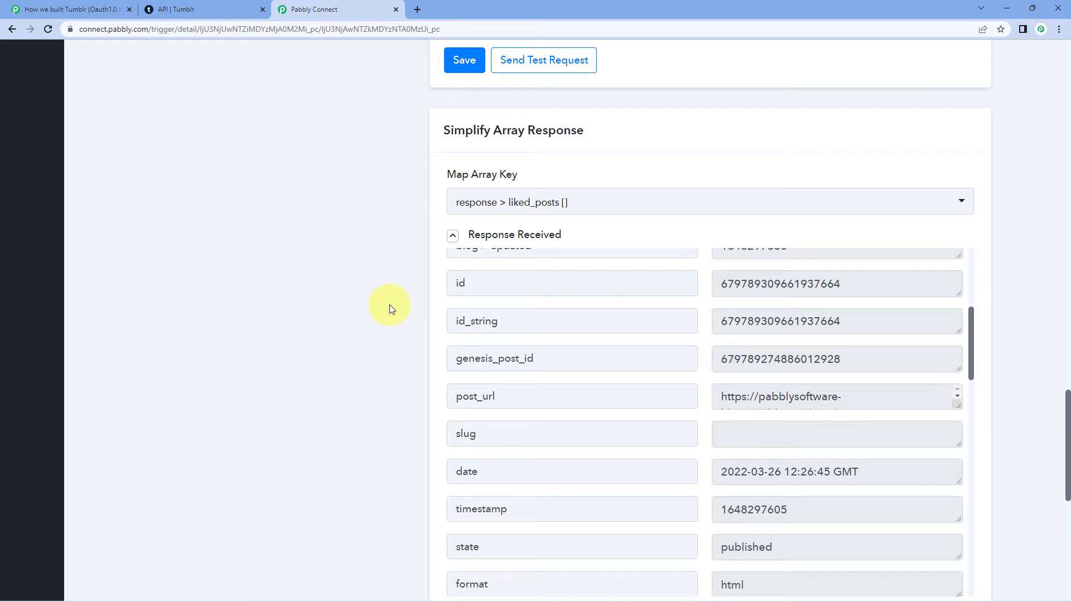
scroll(390, 309, down, 4)
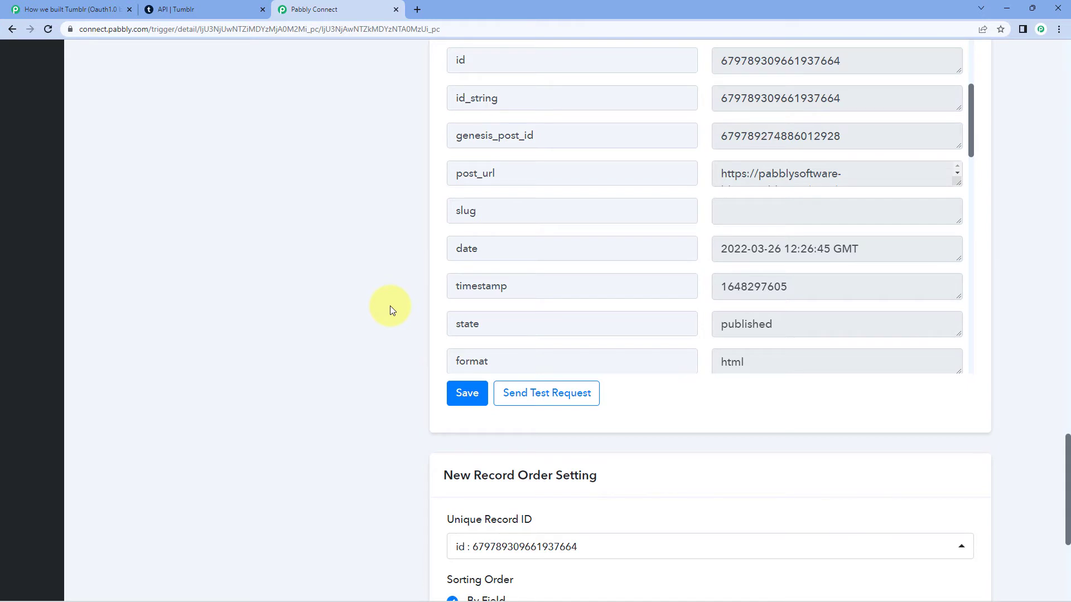
scroll(383, 370, down, 3)
scroll(389, 367, down, 1)
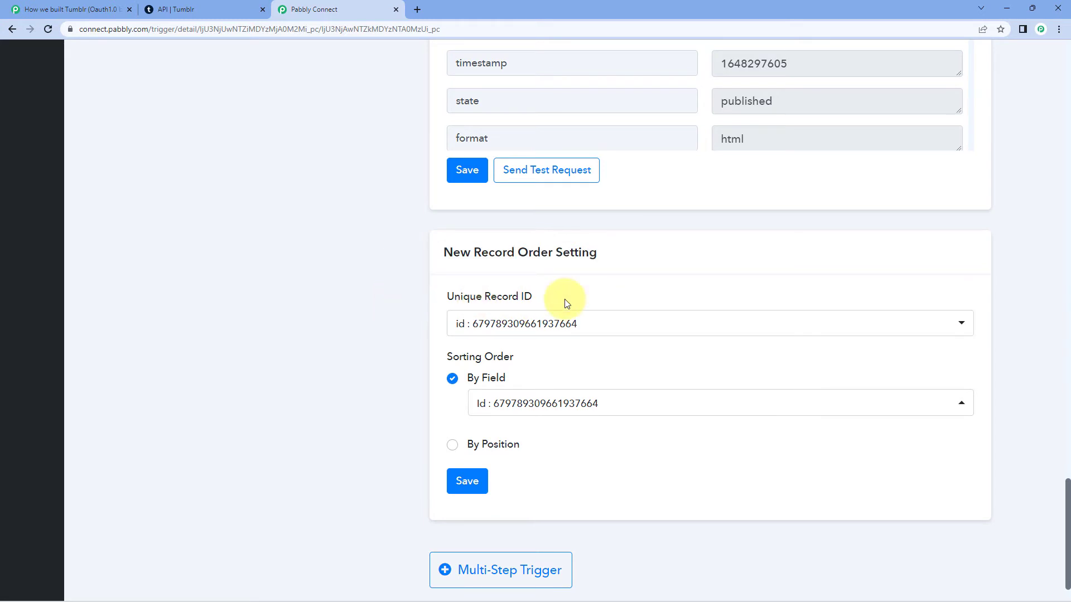
click(555, 329)
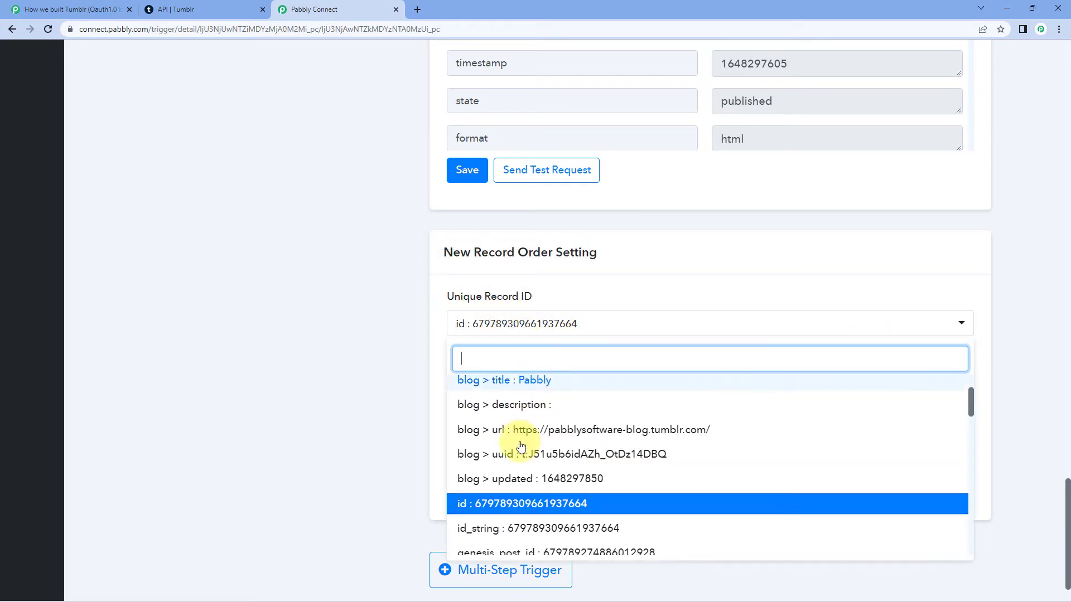
click(367, 299)
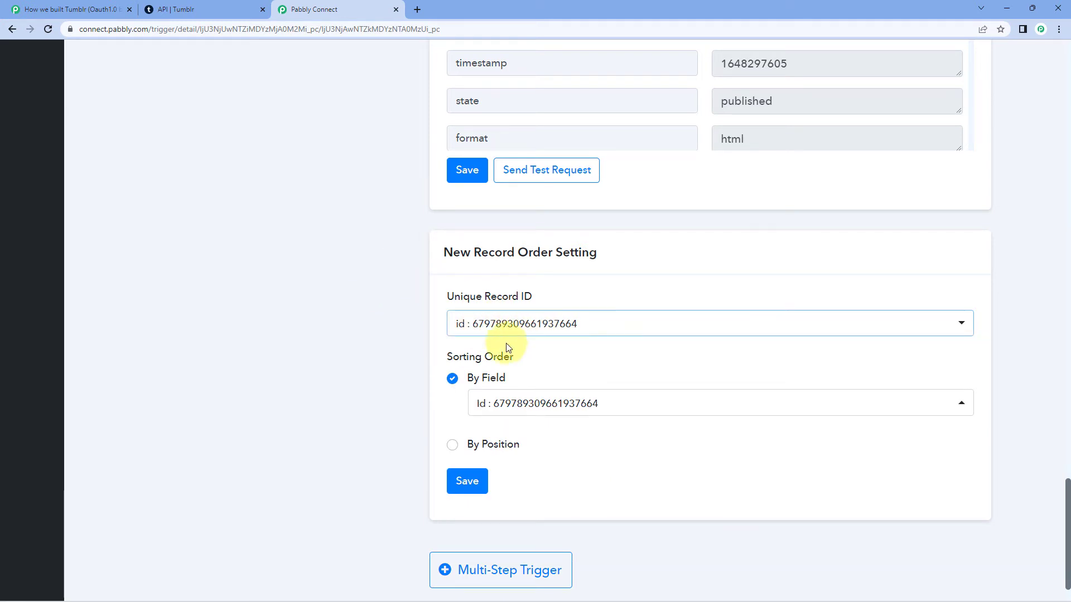
click(592, 403)
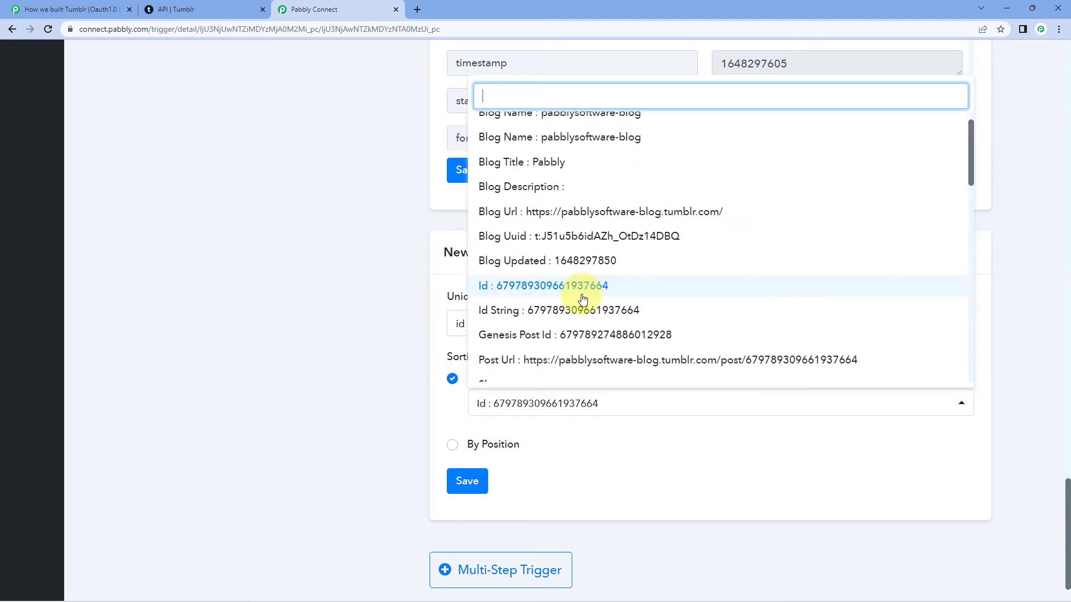
click(382, 299)
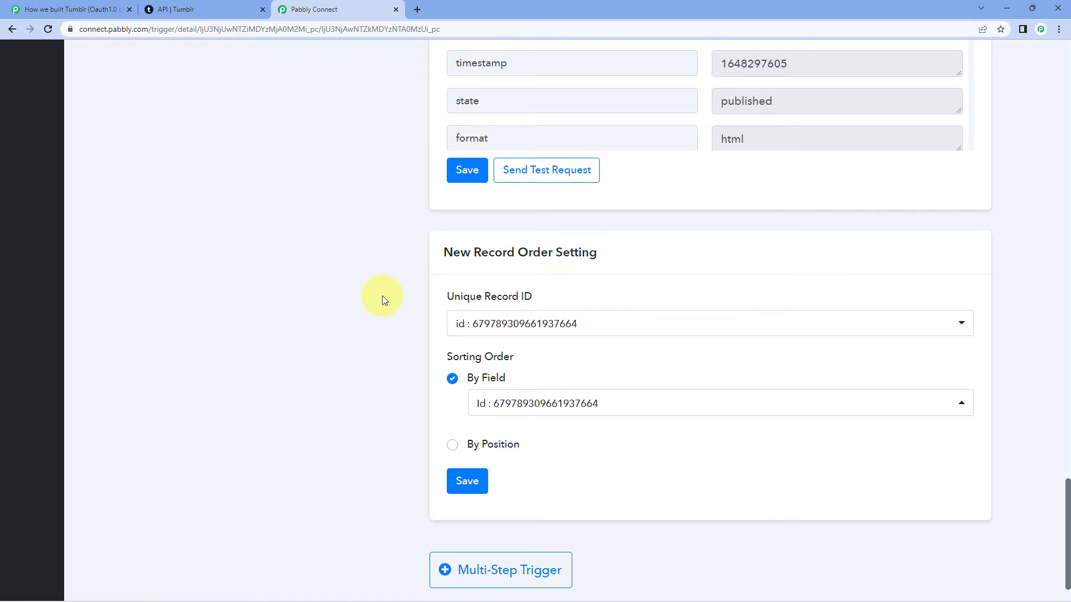
Review the whole trigger configuration from the New Record Order Setting back to Trigger Detail, including trigger type and polling speed.
scroll(366, 293, up, 1)
scroll(367, 224, down, 2)
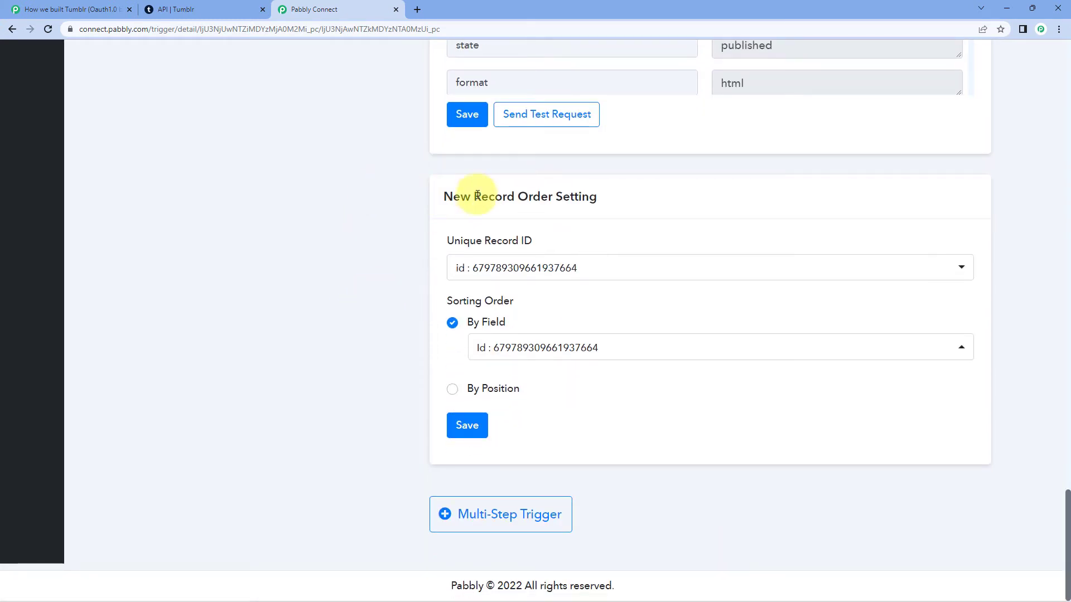
scroll(381, 289, up, 3)
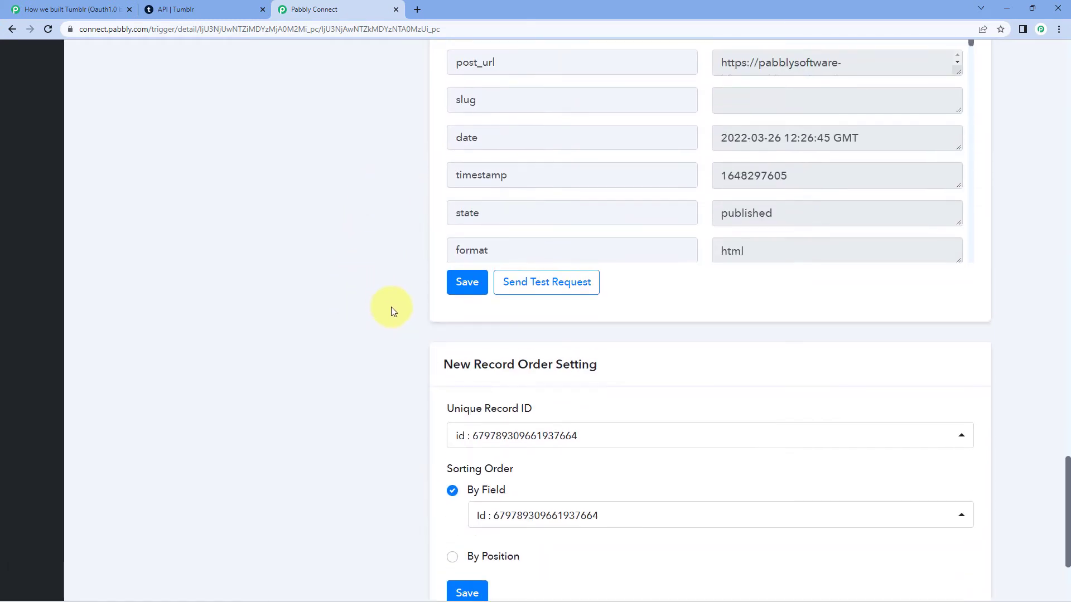
scroll(392, 308, down, 3)
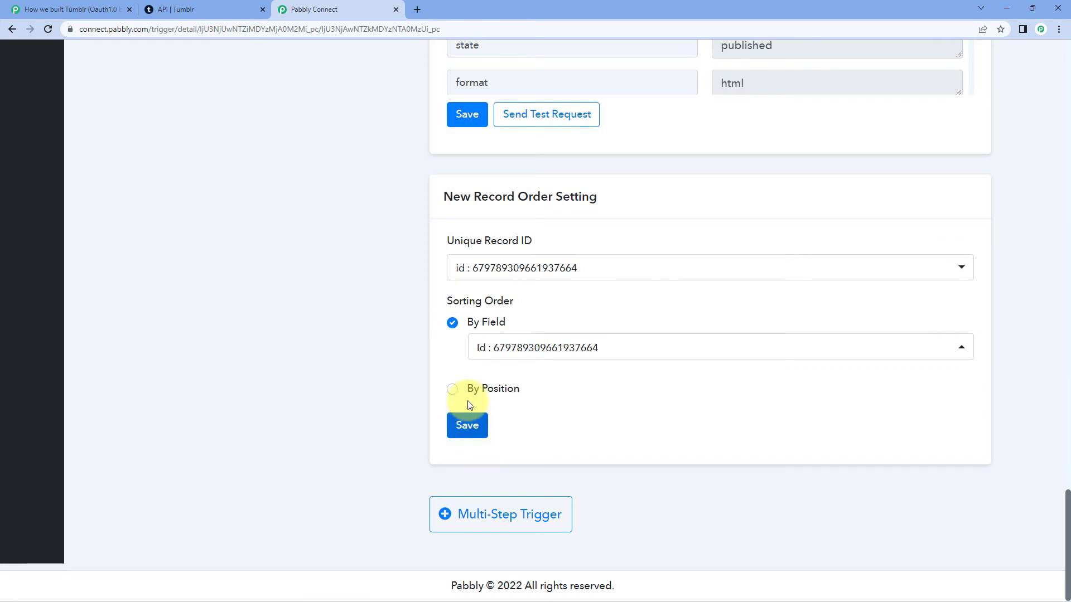
scroll(463, 312, up, 2)
scroll(410, 284, up, 7)
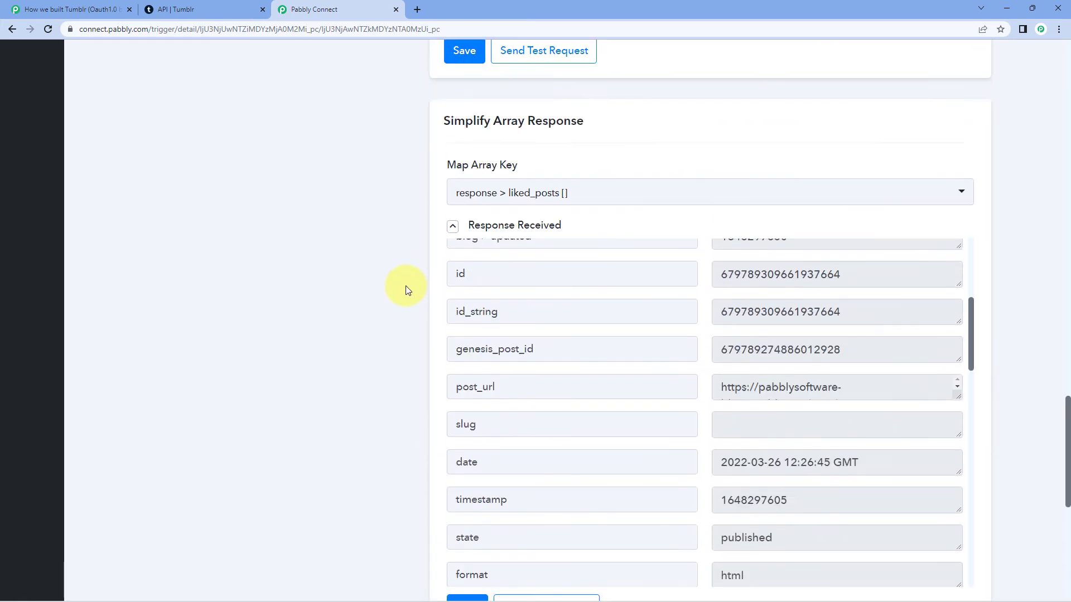
scroll(406, 285, up, 20)
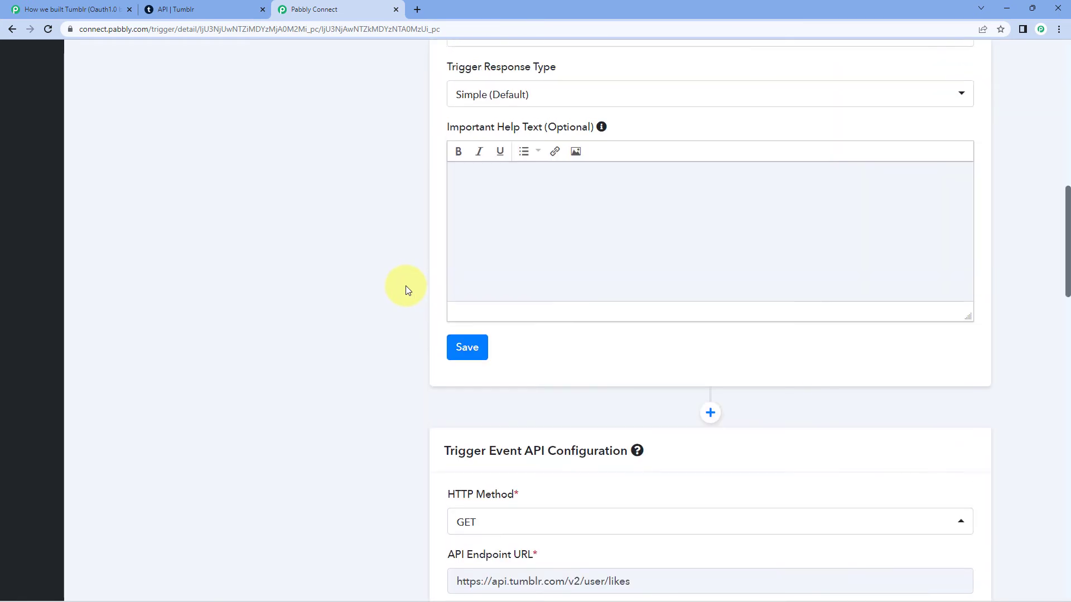
scroll(406, 285, up, 13)
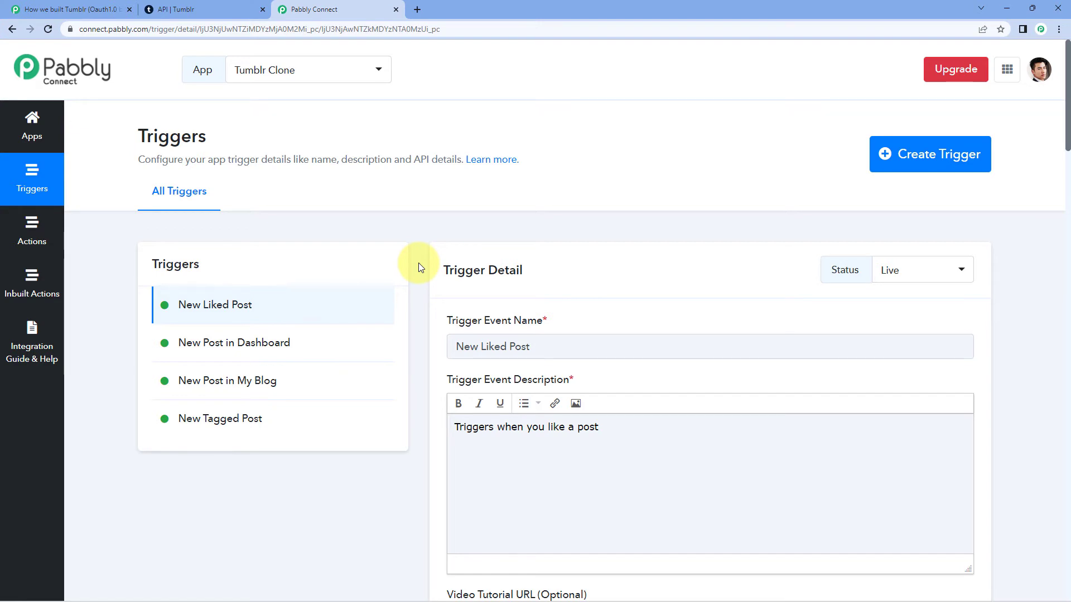
scroll(419, 268, down, 7)
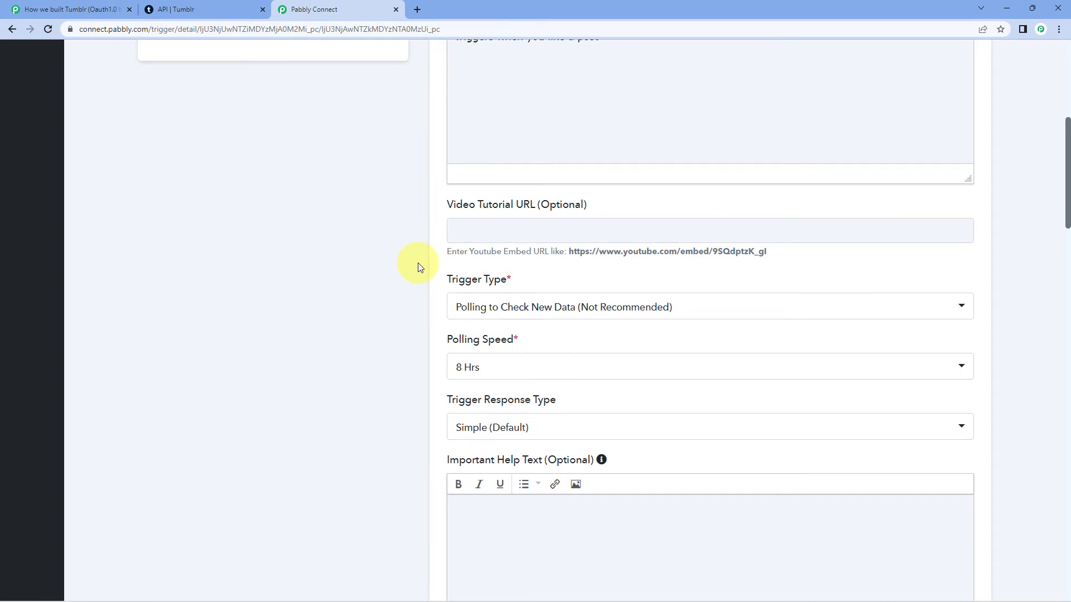
scroll(419, 263, up, 7)
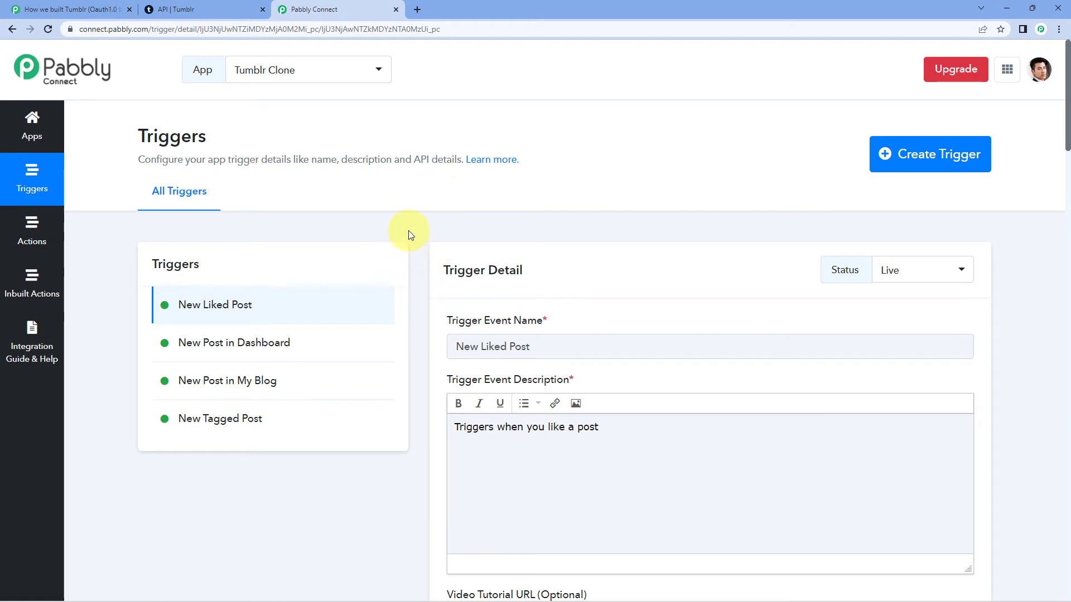
Open the Pabbly Connect dashboard in a new browser tab and create a workflow named Demo.
click(416, 11)
text(co)
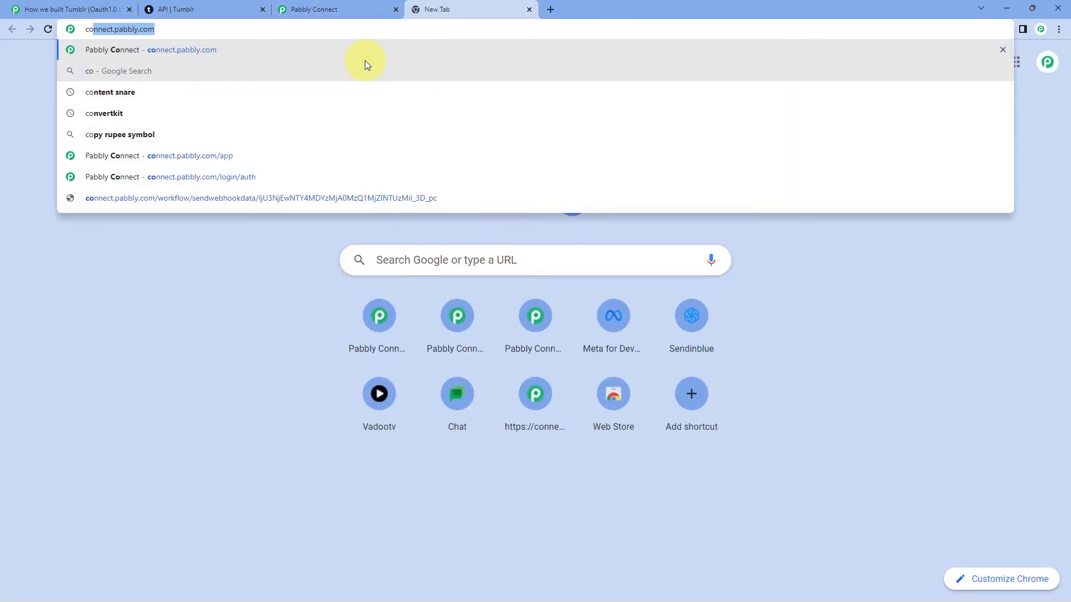
key(Return)
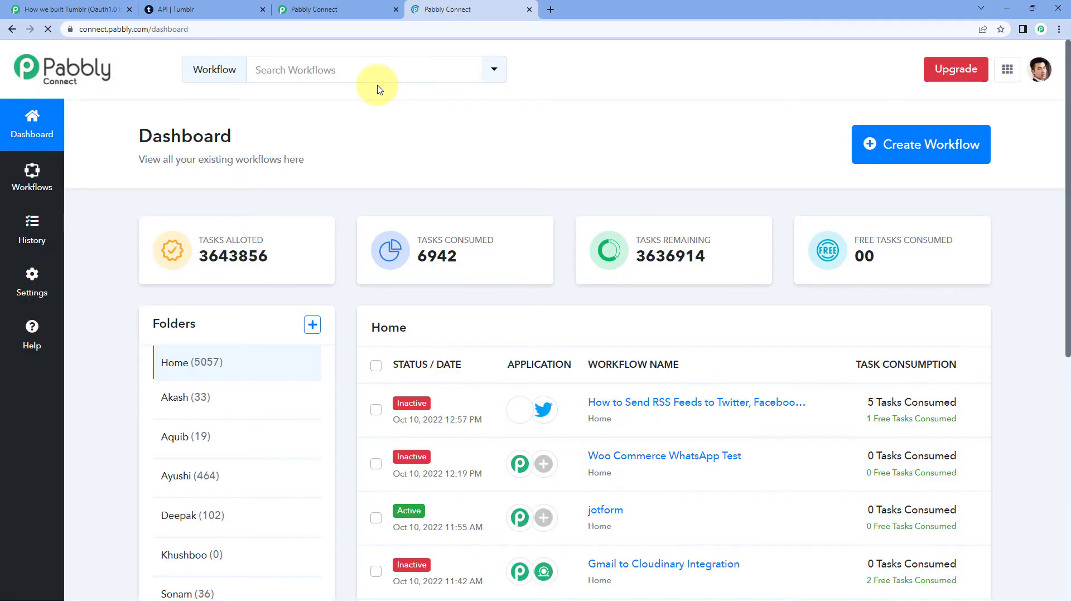
click(898, 148)
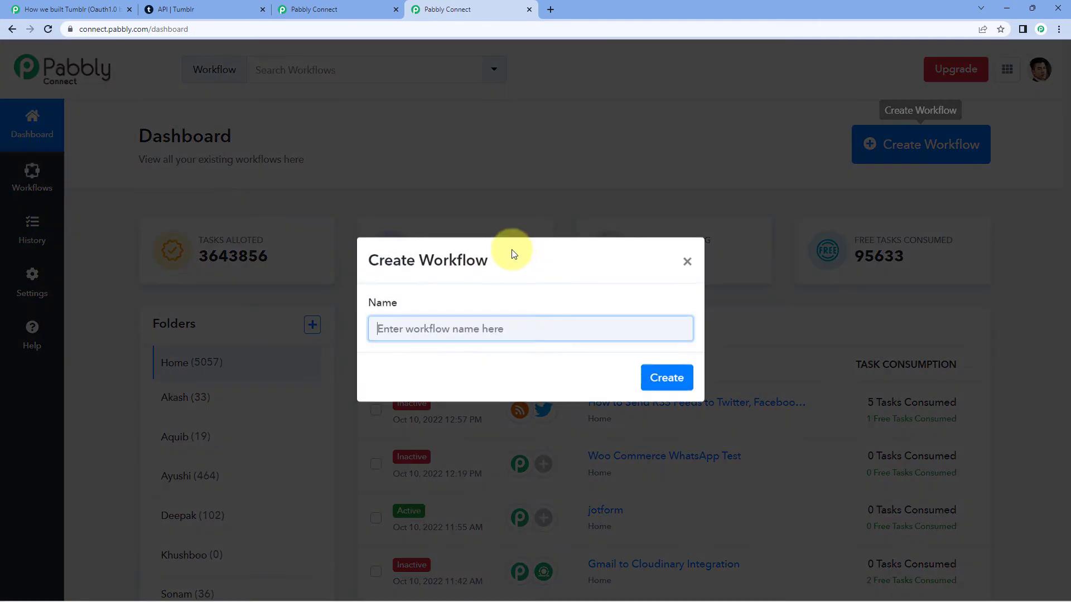
text(Demo)
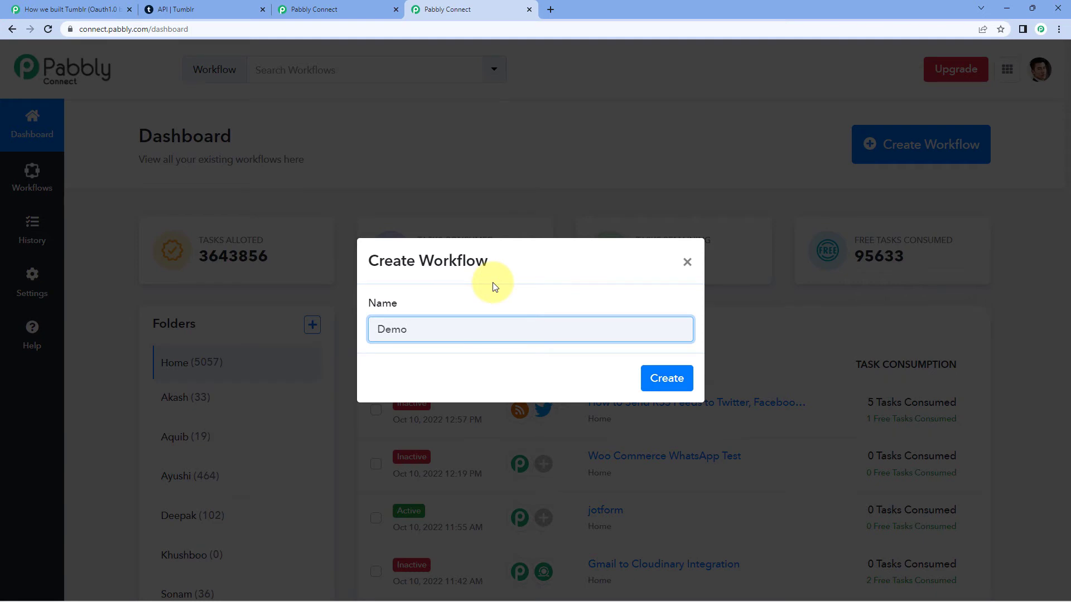
click(666, 378)
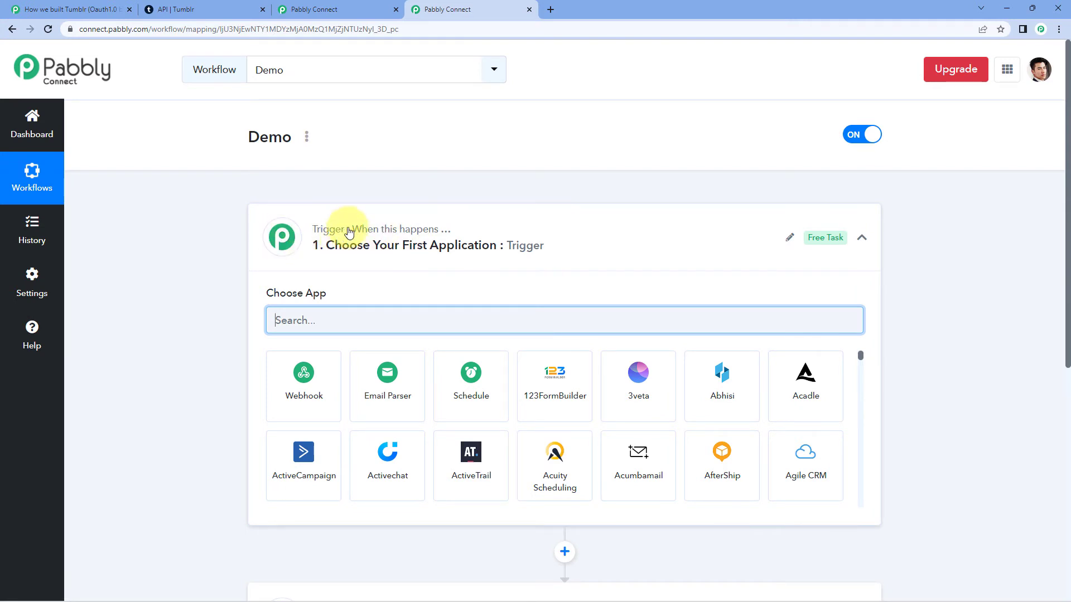
Choose Tumblr Clone (Private) as the Demo workflow's trigger app and New Liked Post as its trigger event.
text(Tum)
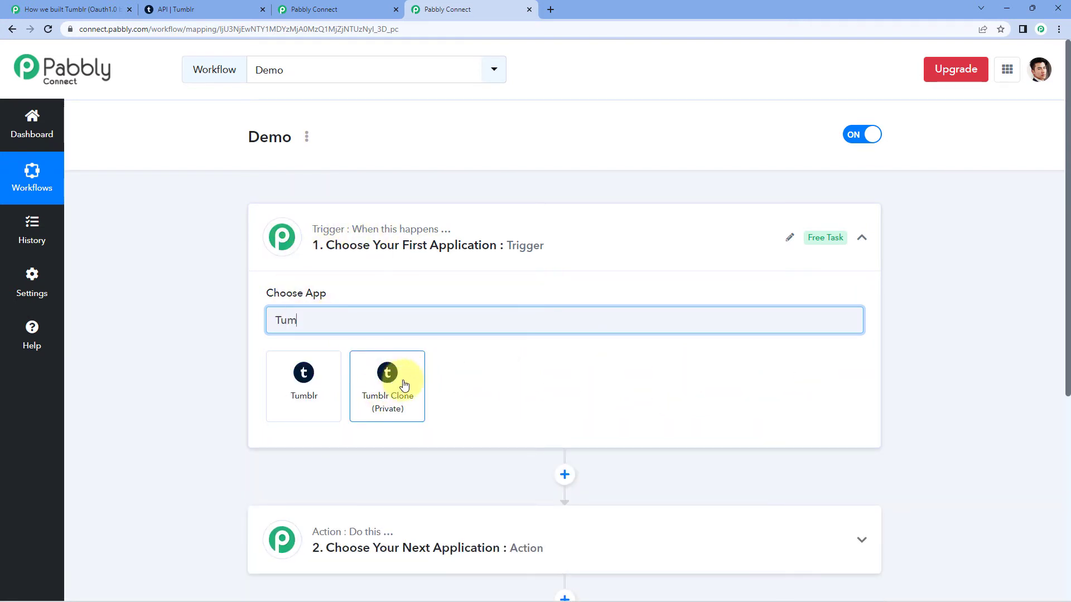
click(399, 380)
click(331, 7)
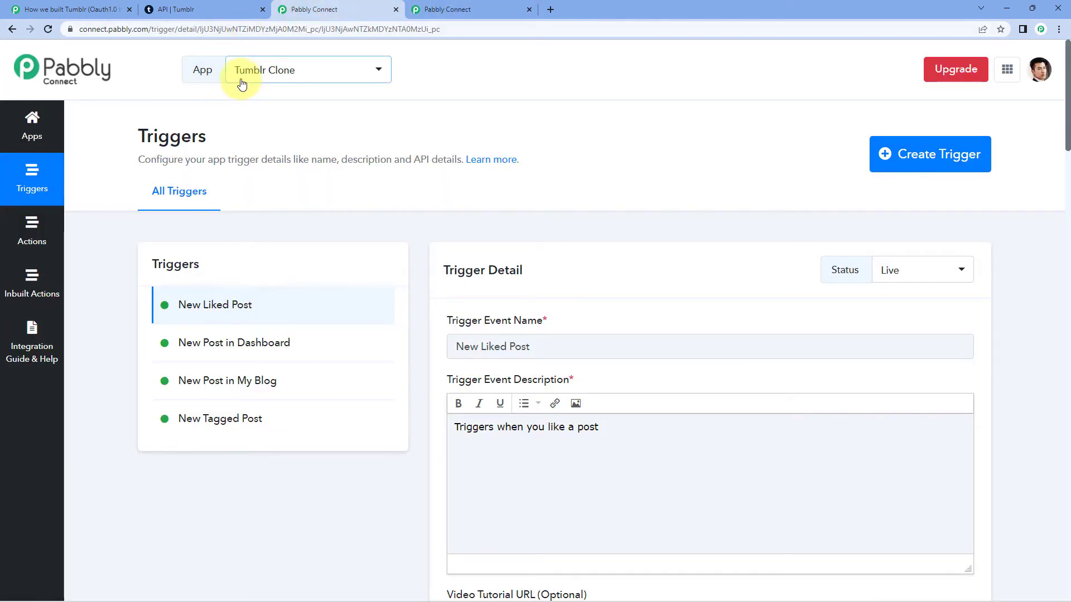
click(480, 8)
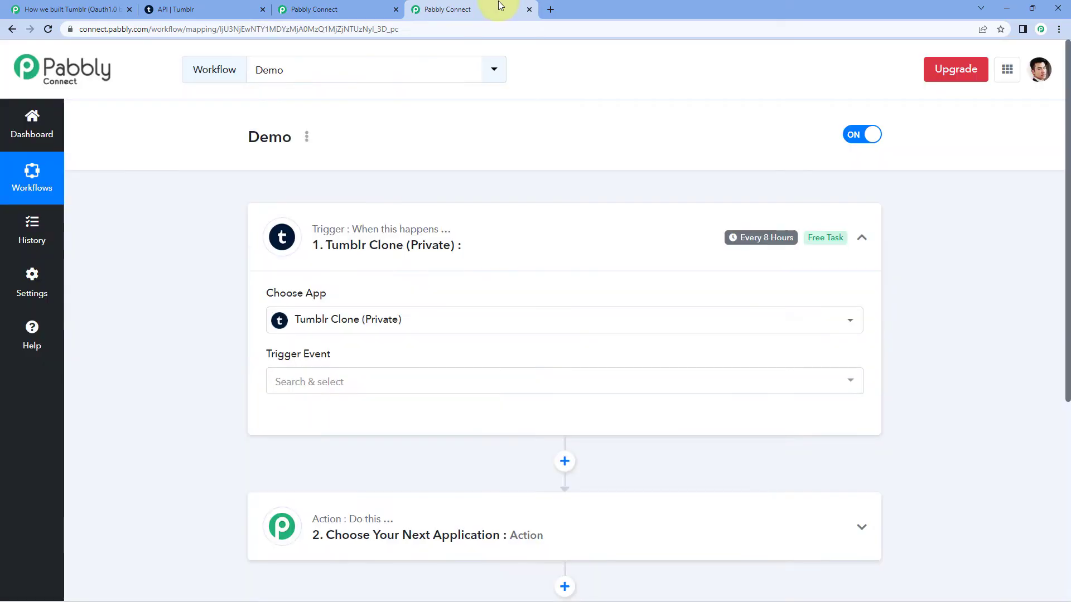
scroll(363, 329, down, 1)
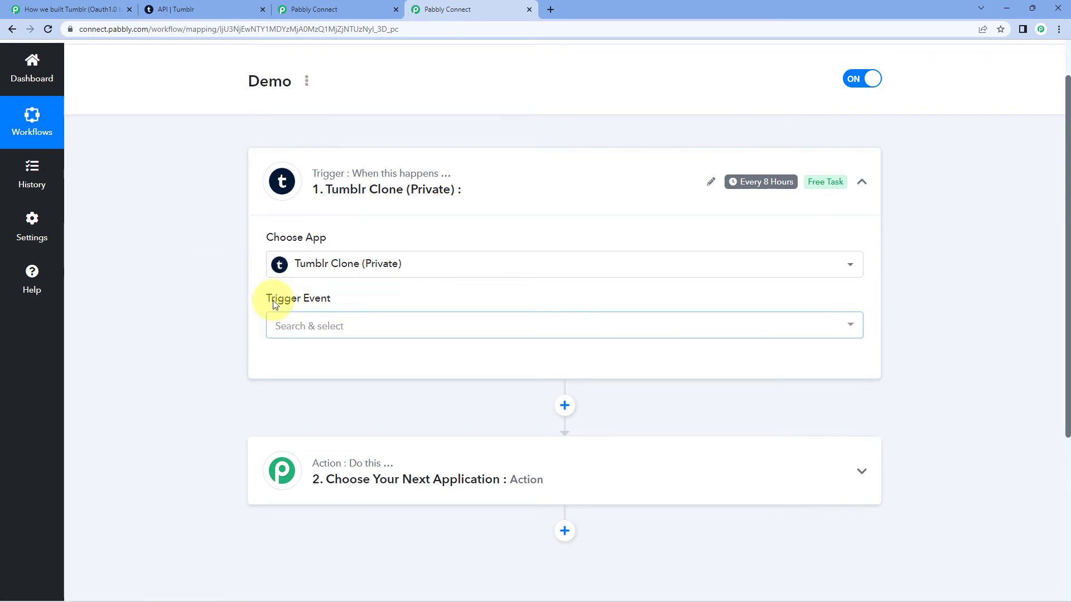
click(383, 325)
scroll(223, 318, down, 1)
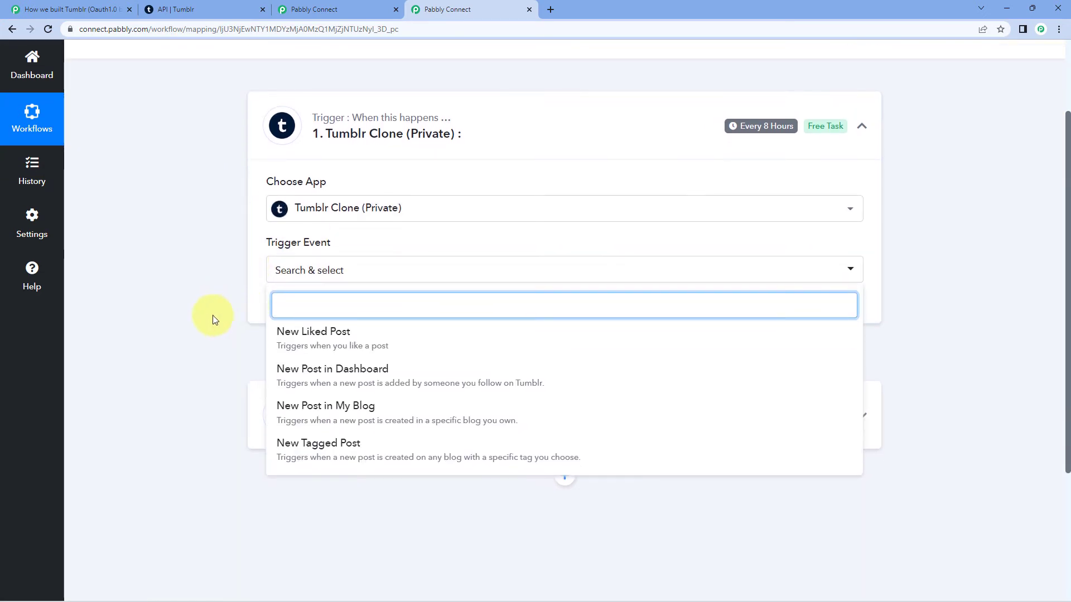
click(360, 339)
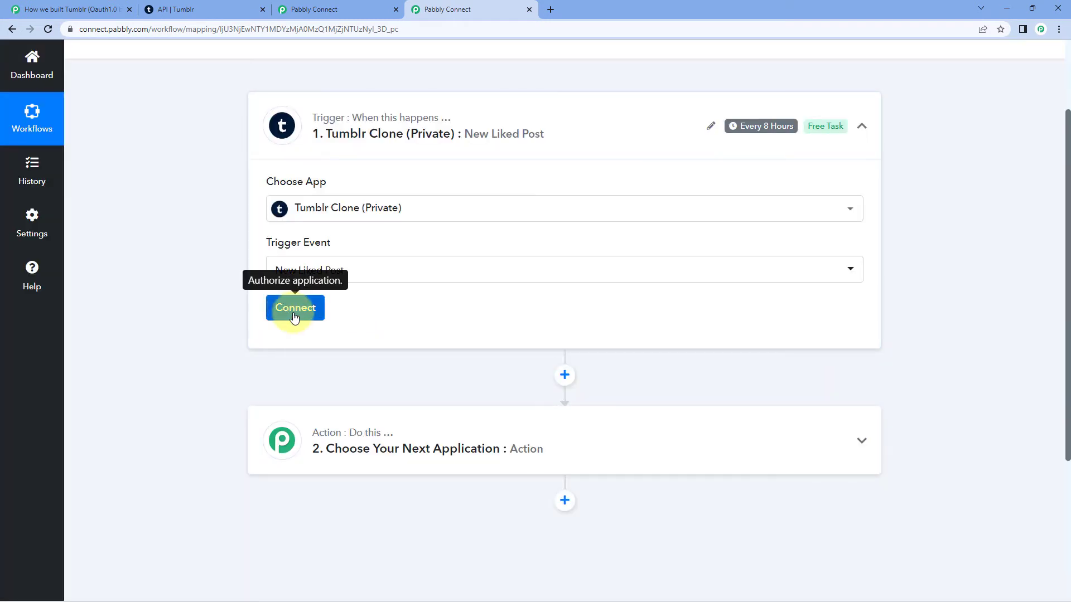
Add a new Tumblr Clone connection to the trigger, logging in to Tumblr and allowing Pabbly Connect access to the account.
click(296, 314)
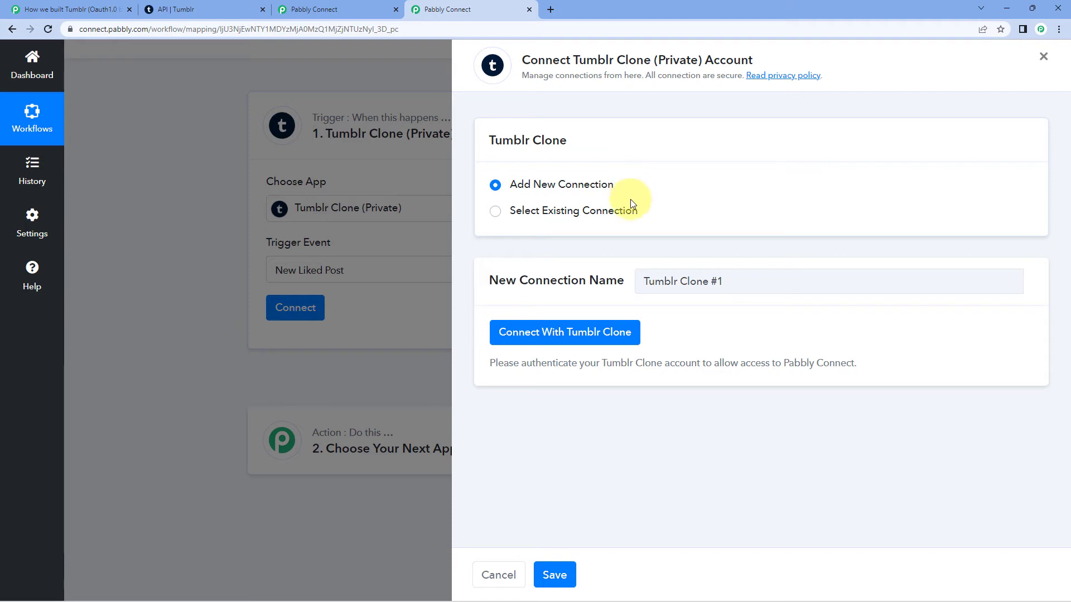
click(568, 338)
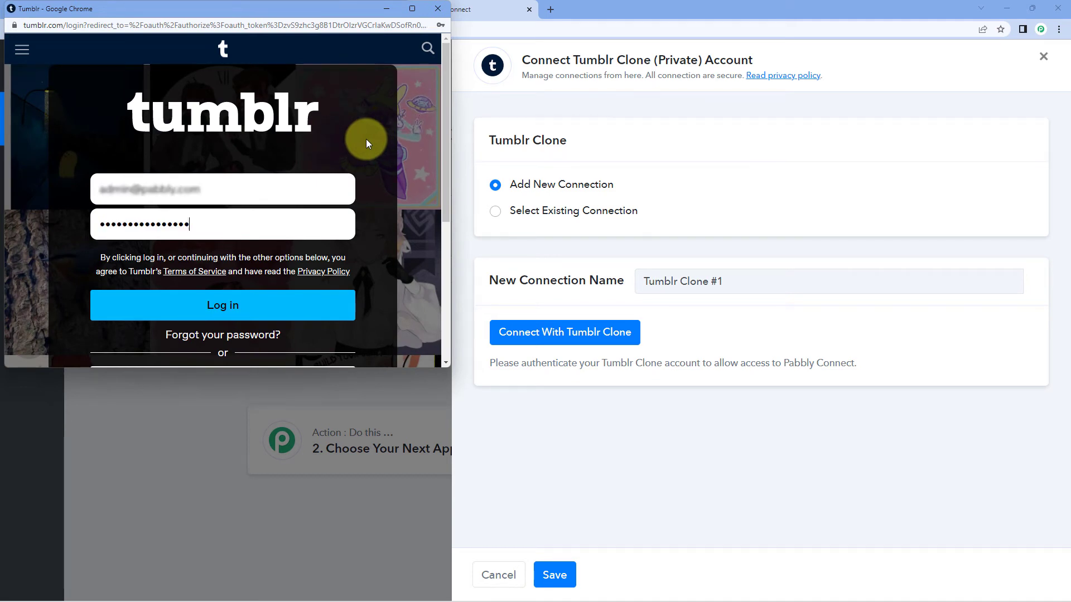
click(191, 309)
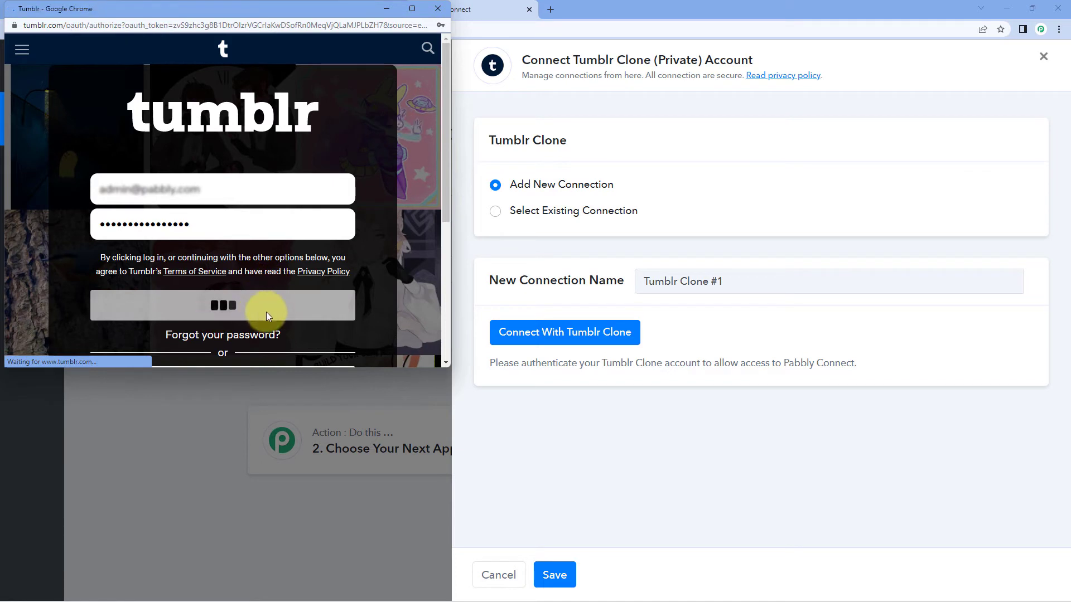
click(422, 211)
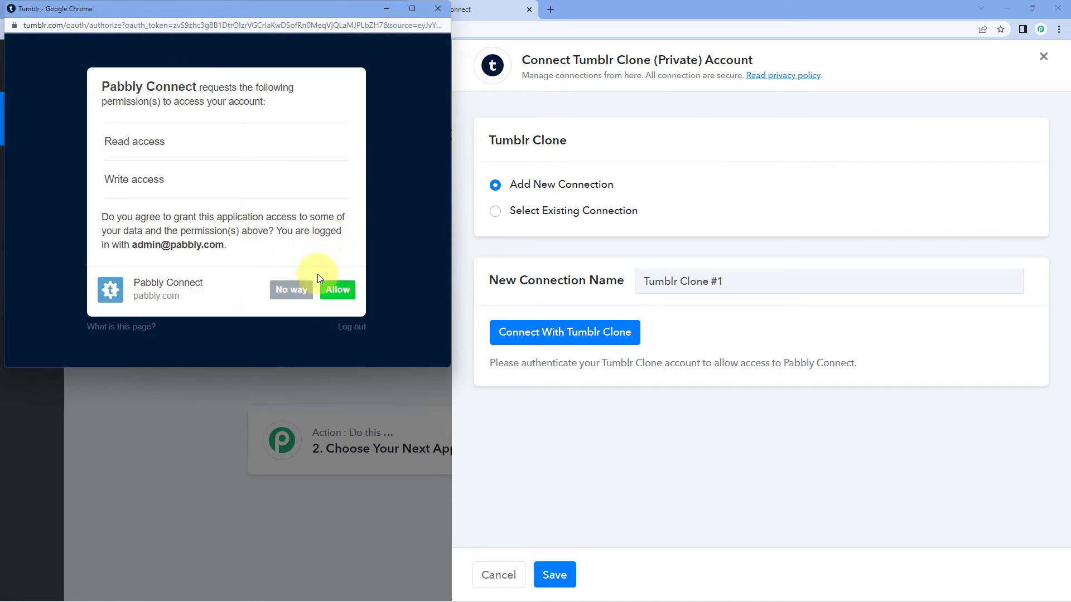
click(338, 290)
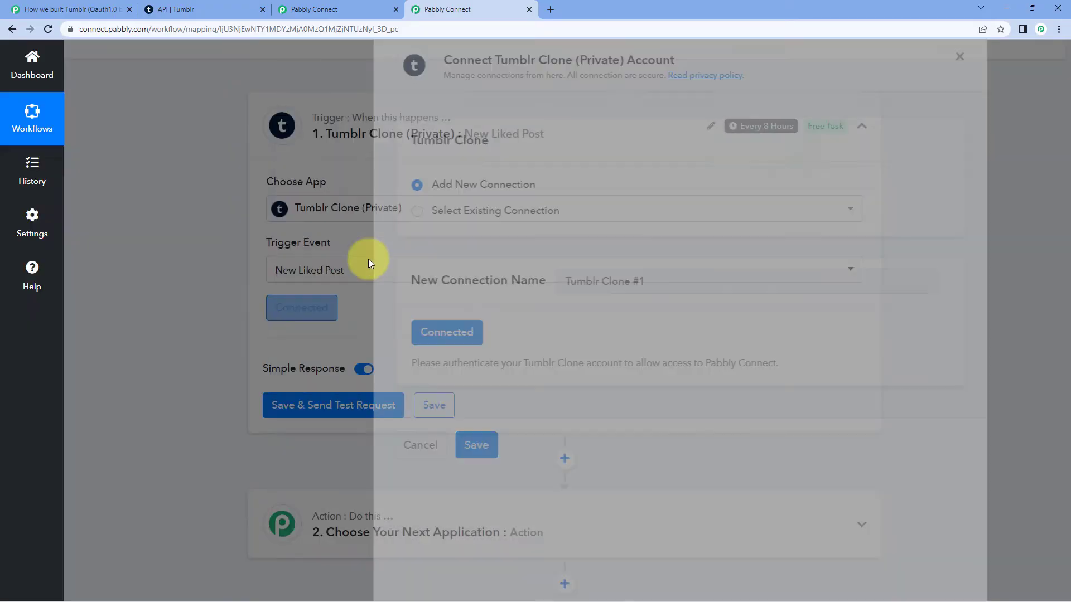
Save the New Liked Post trigger with a test request and look through the received response fields.
scroll(223, 263, down, 1)
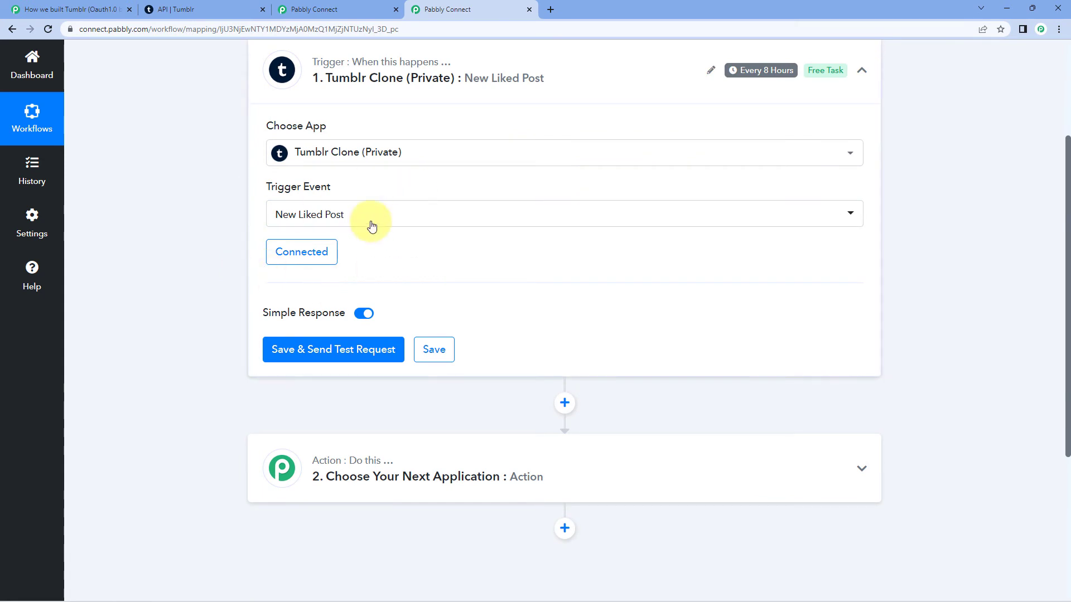
click(330, 363)
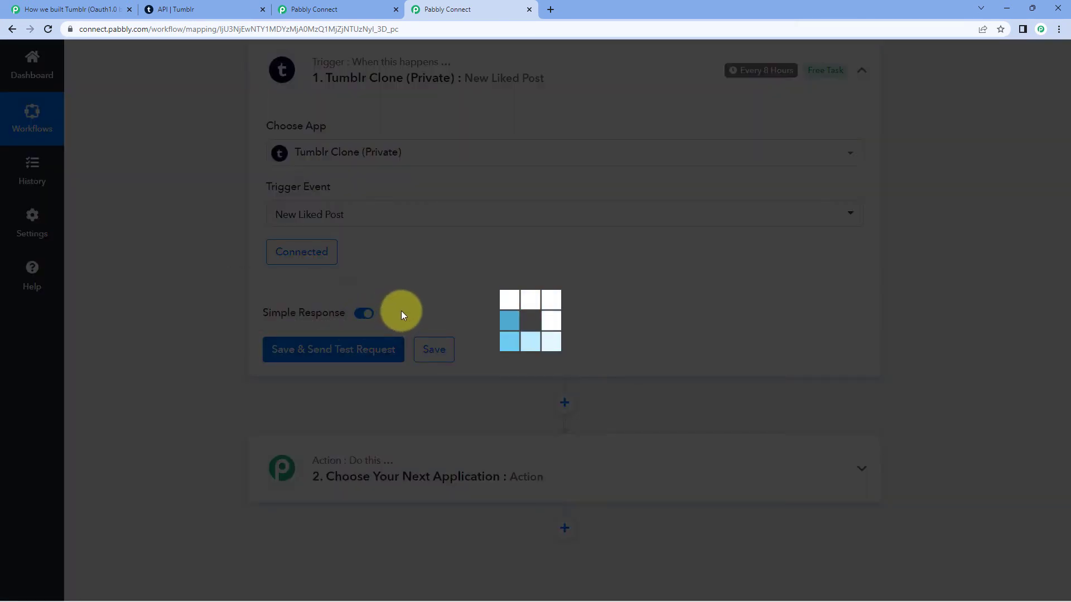
scroll(310, 287, down, 5)
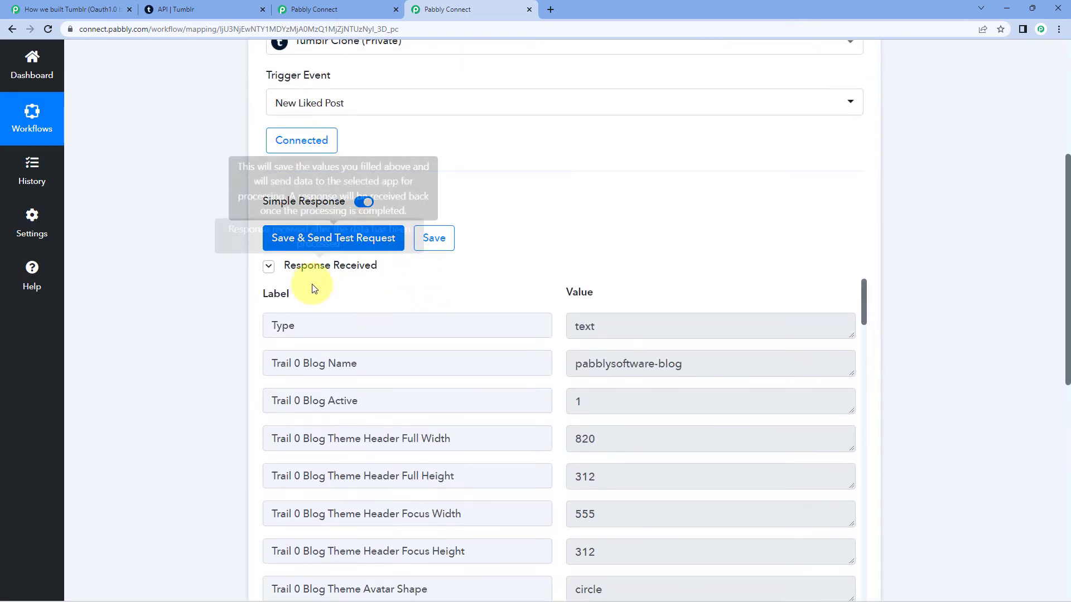
scroll(548, 231, down, 2)
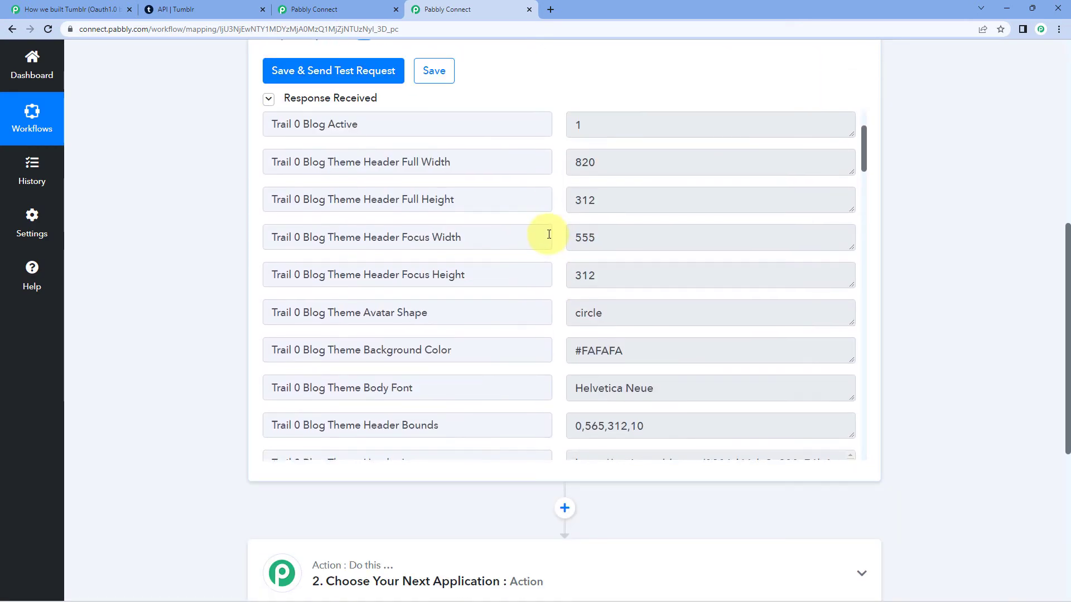
scroll(266, 328, up, 6)
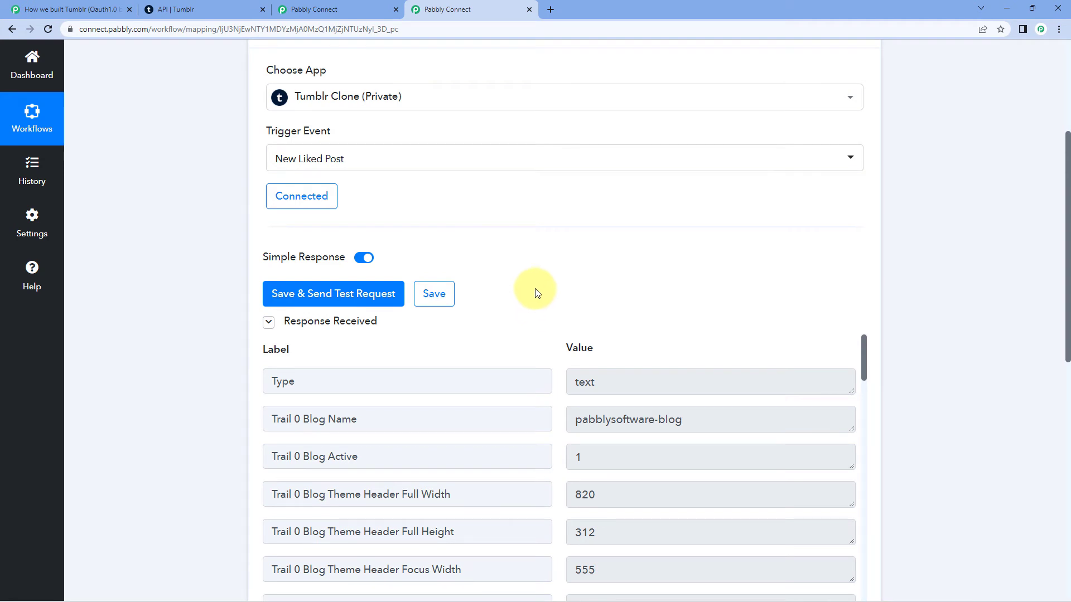
scroll(533, 273, down, 2)
scroll(527, 234, up, 2)
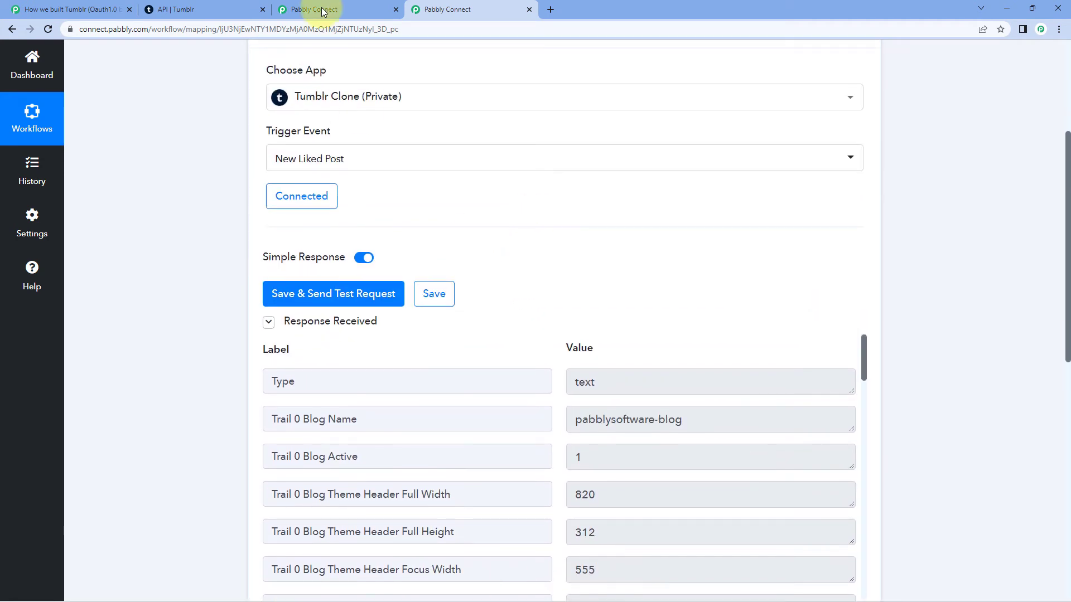
Compare the New Liked Post trigger's API configuration with the Demo workflow's test response, and collapse the workflow's trigger step.
click(343, 8)
scroll(419, 279, down, 5)
scroll(416, 283, down, 5)
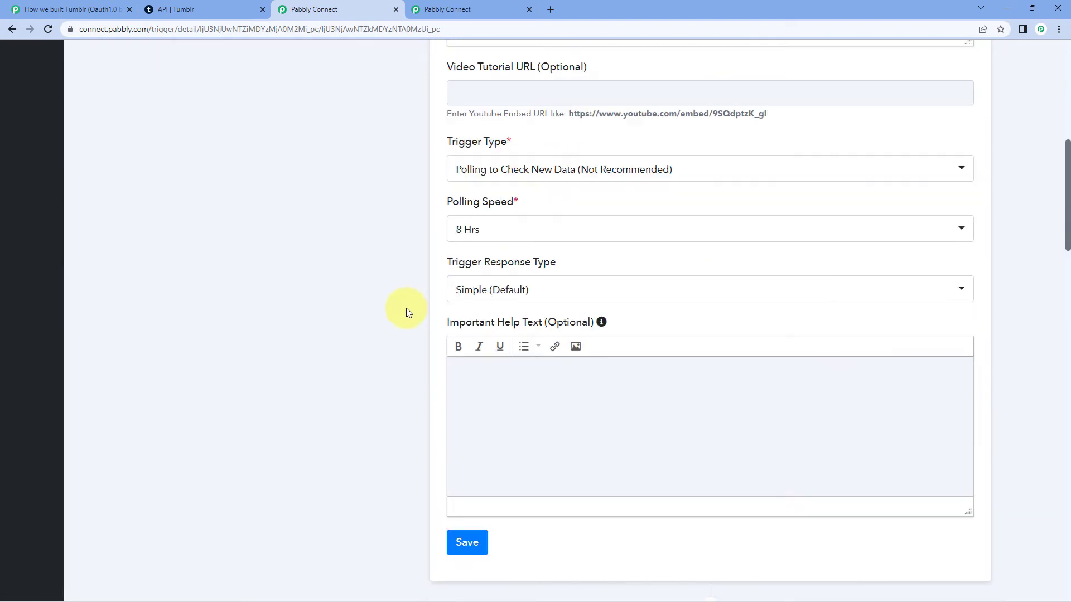
scroll(407, 310, down, 9)
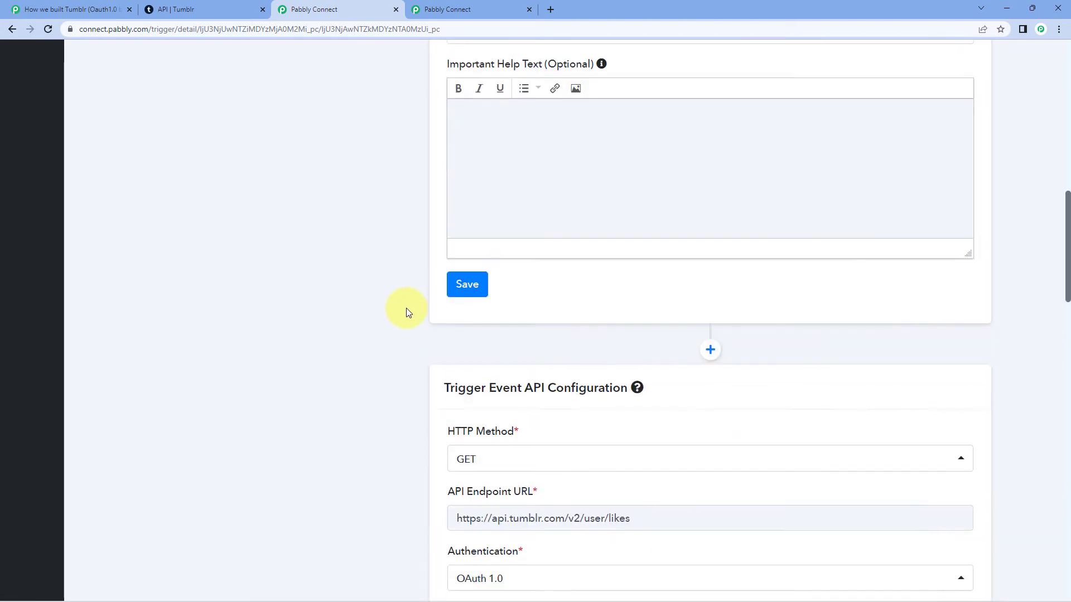
scroll(406, 308, down, 4)
scroll(406, 308, up, 6)
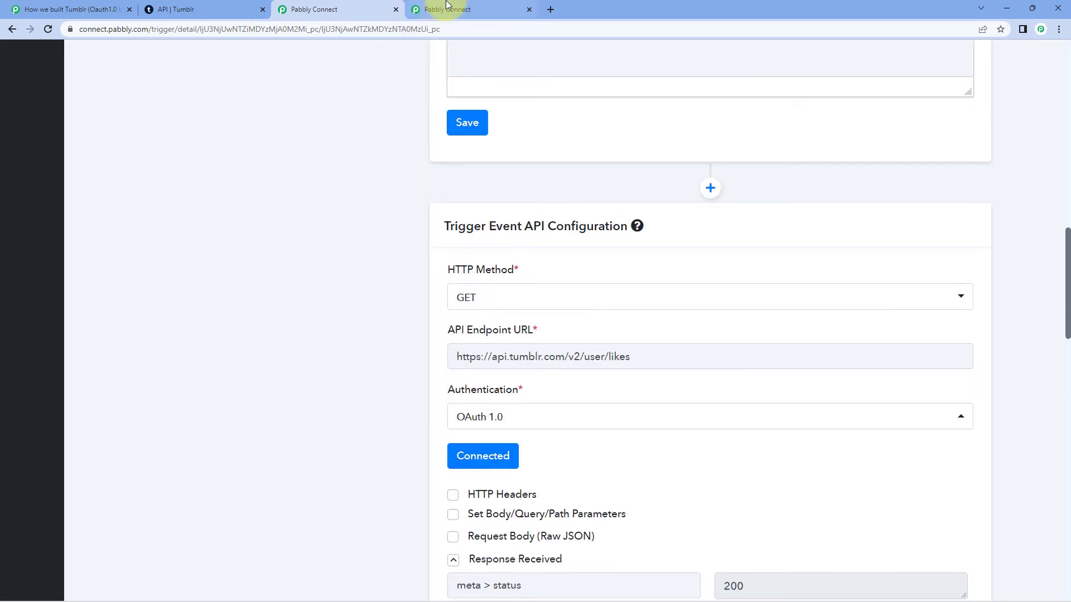
click(448, 9)
scroll(531, 259, down, 1)
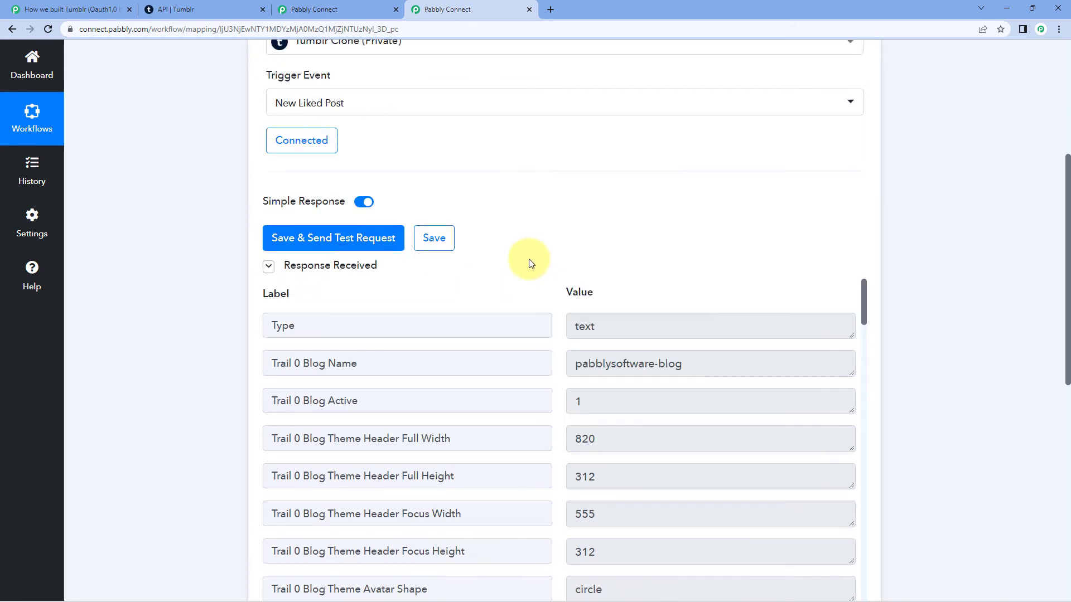
scroll(502, 287, up, 2)
click(584, 76)
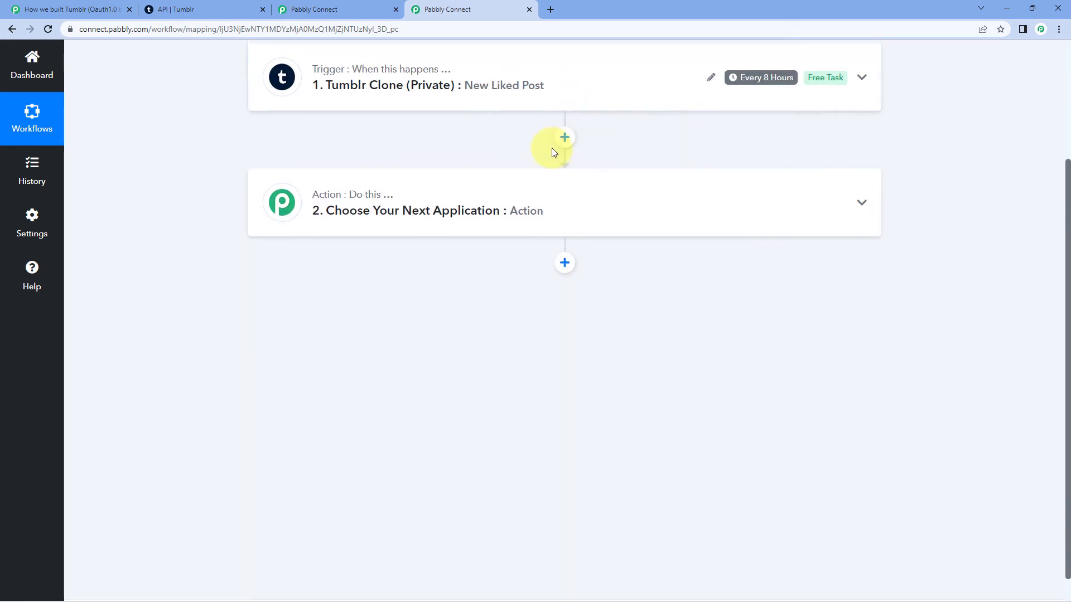
Return to the Tumblr Clone app's configuration, view its list of actions, and open the Create Text Post action.
click(369, 9)
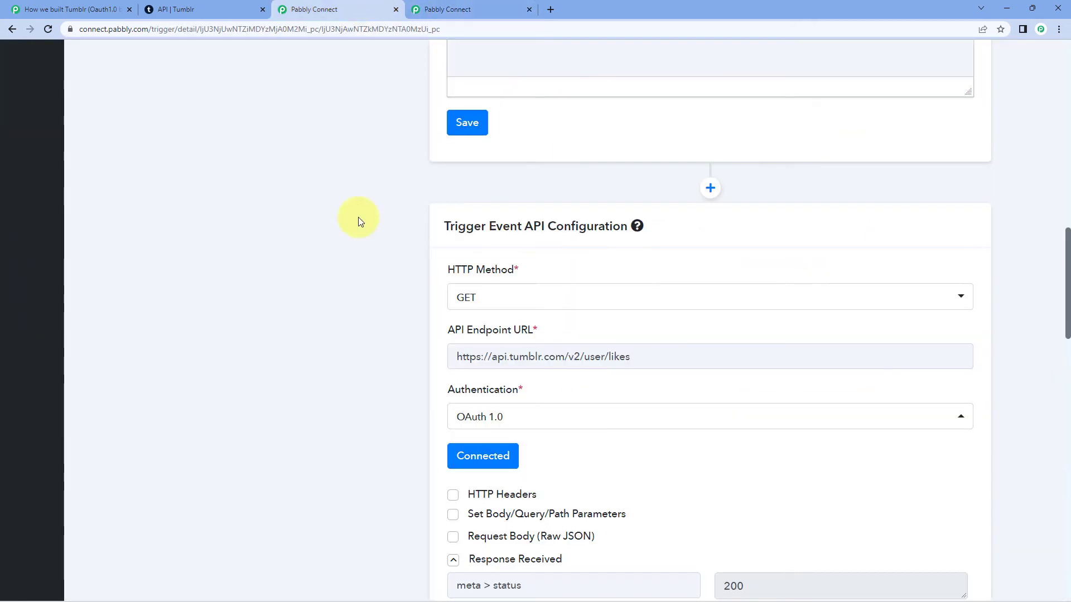
scroll(418, 312, up, 10)
scroll(408, 321, up, 6)
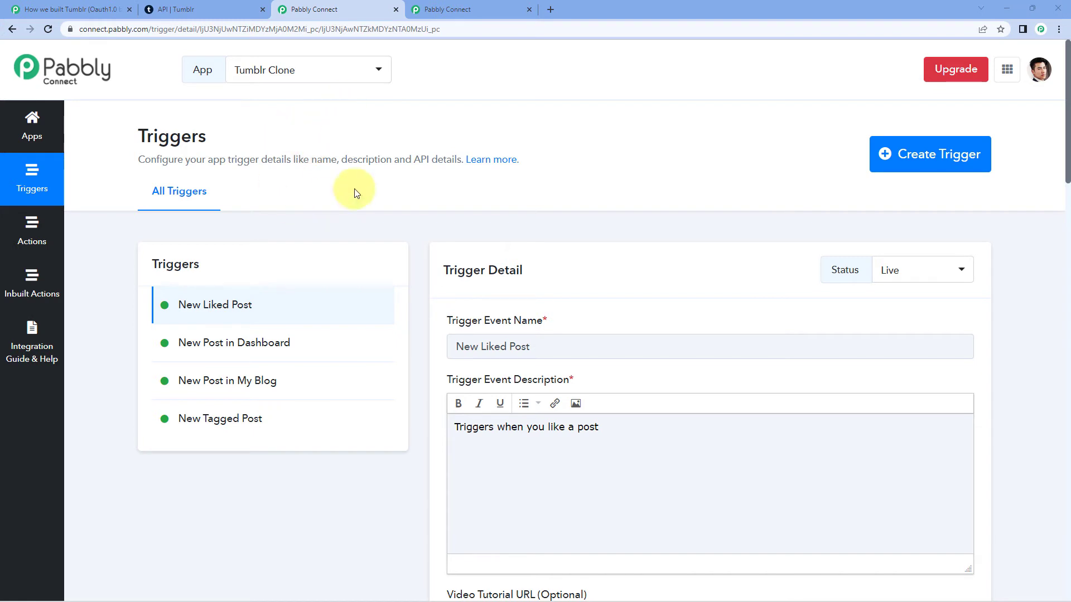
click(50, 230)
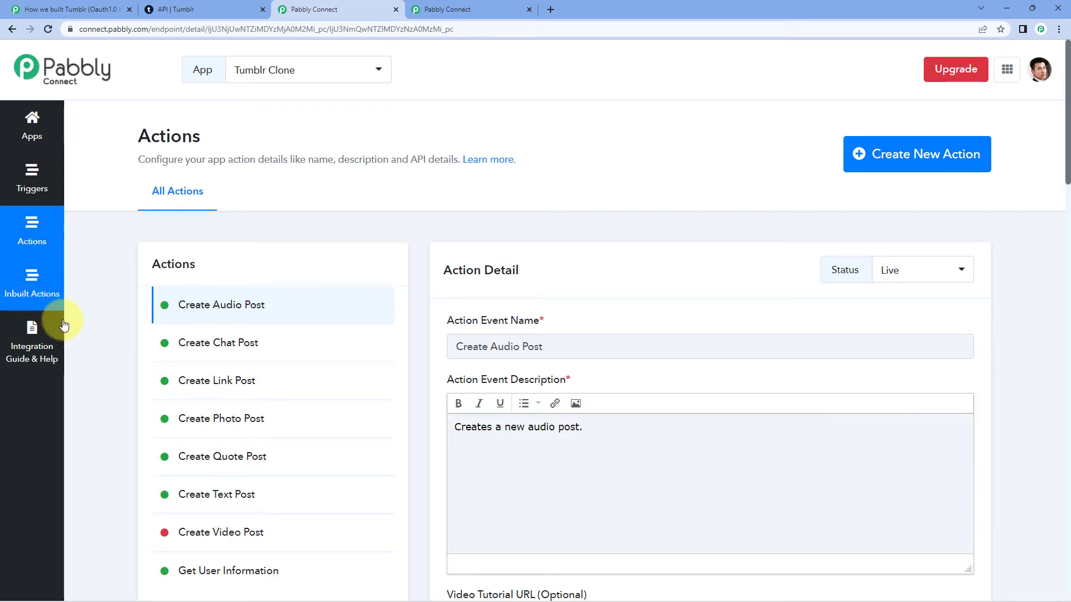
scroll(288, 235, down, 2)
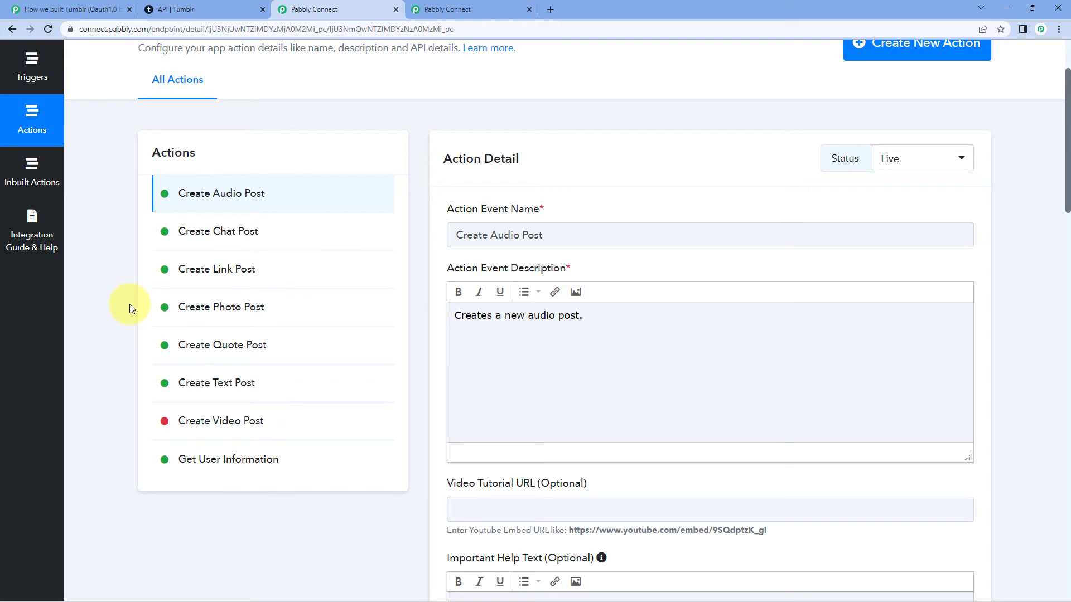
click(260, 383)
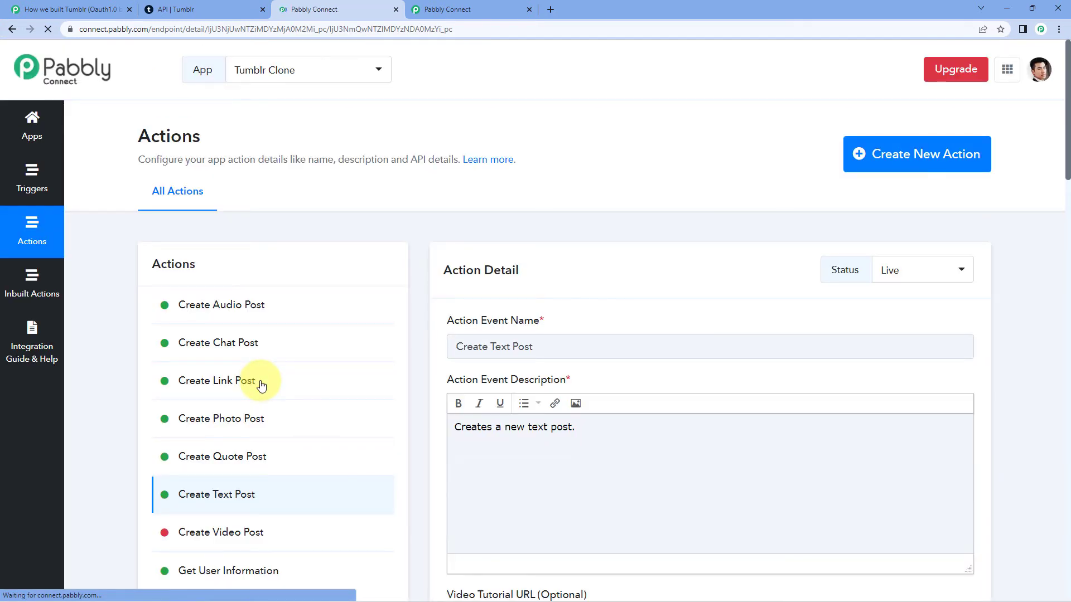
scroll(409, 258, down, 1)
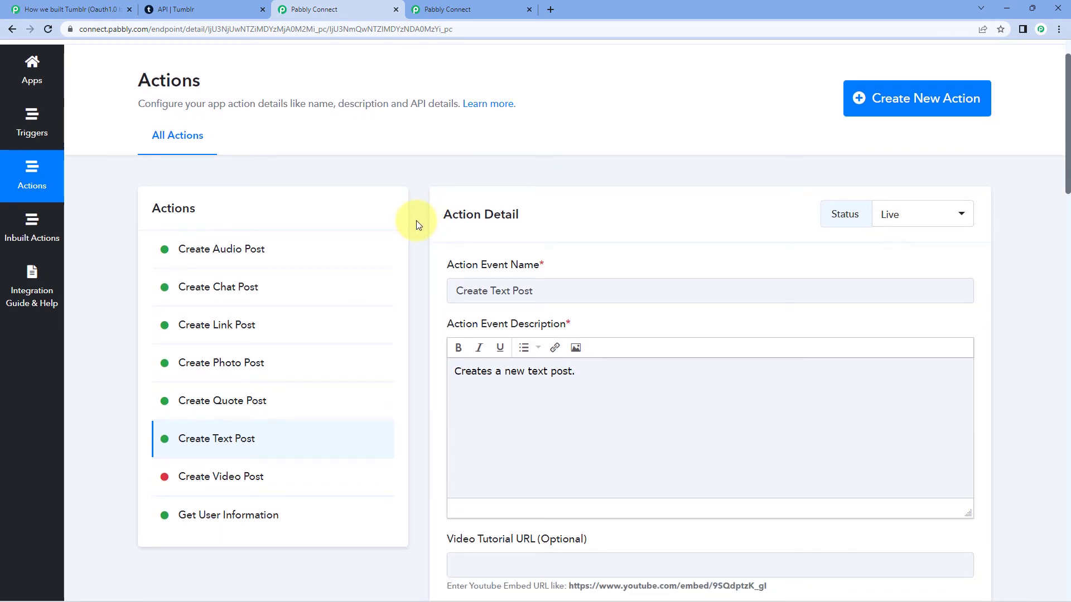
scroll(417, 220, up, 1)
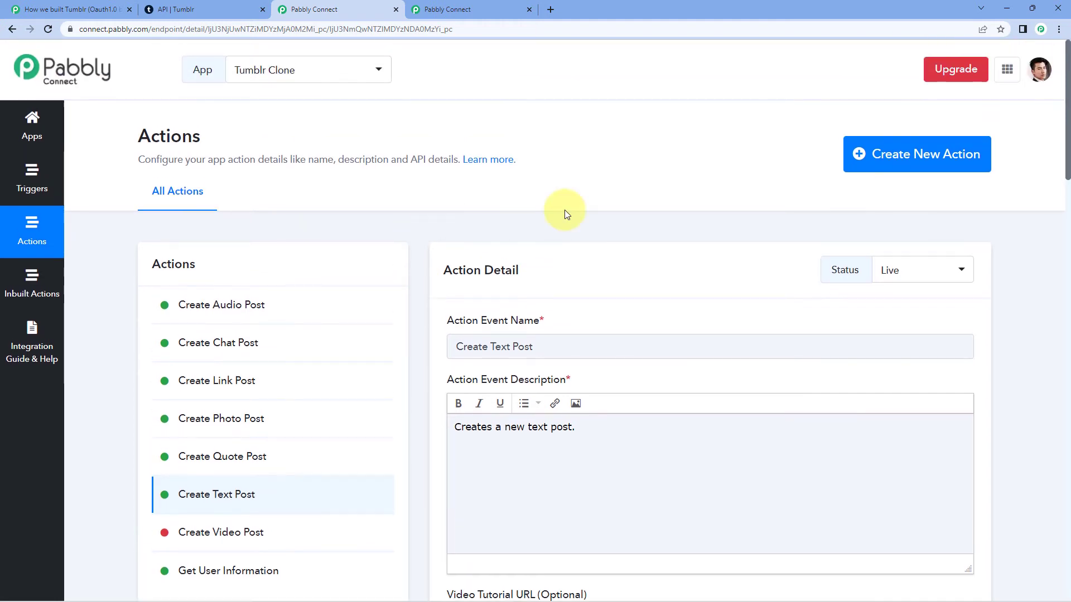
View the new action name prompt, dismiss it, and review Create Text Post's Action Detail settings down to the inbuilt action.
click(910, 168)
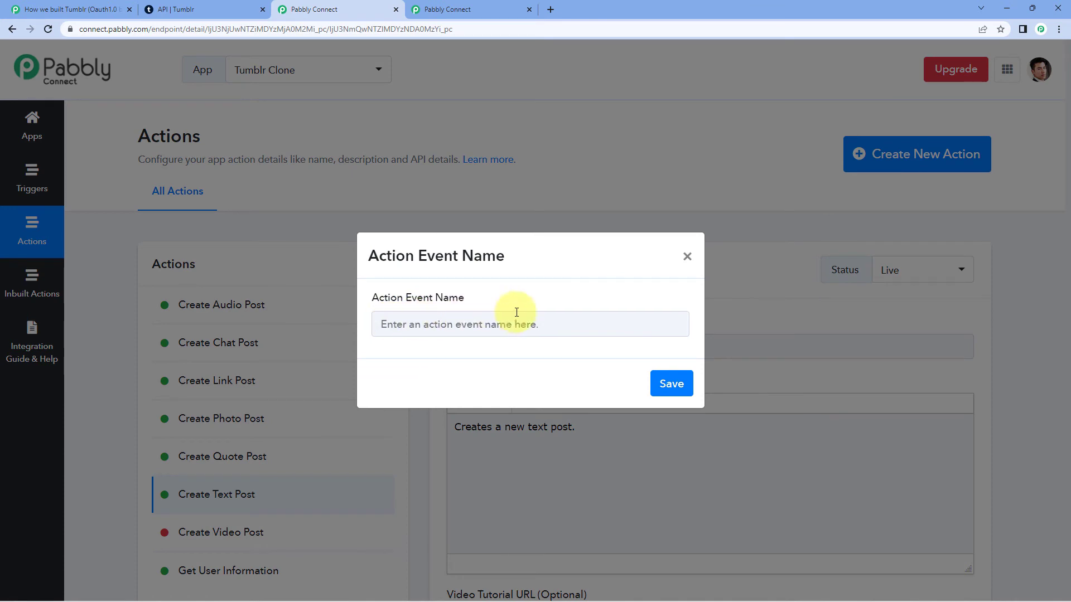
click(687, 258)
scroll(424, 240, down, 3)
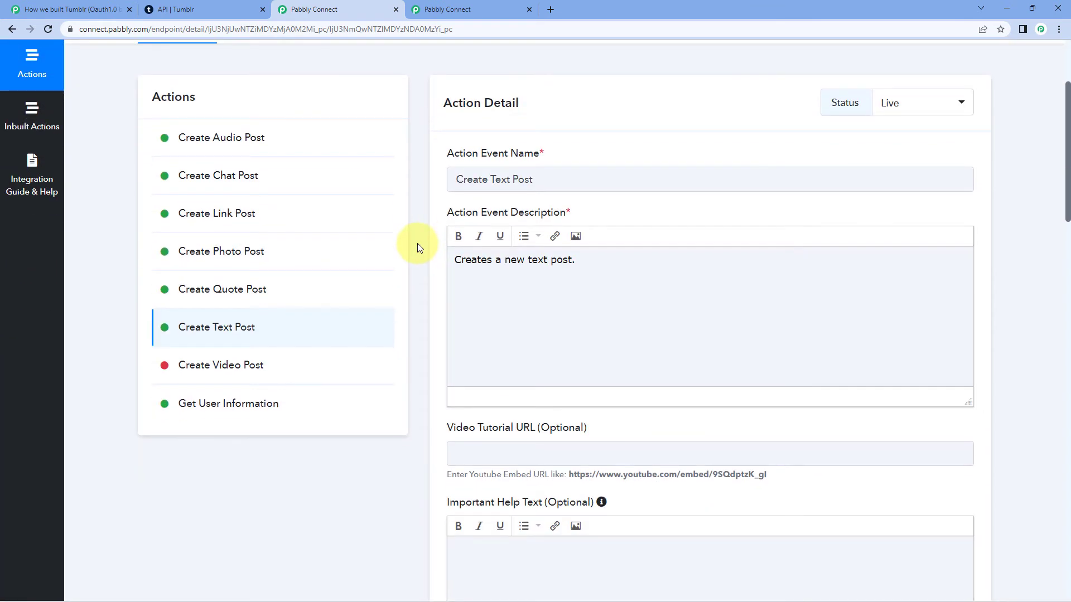
scroll(417, 243, down, 1)
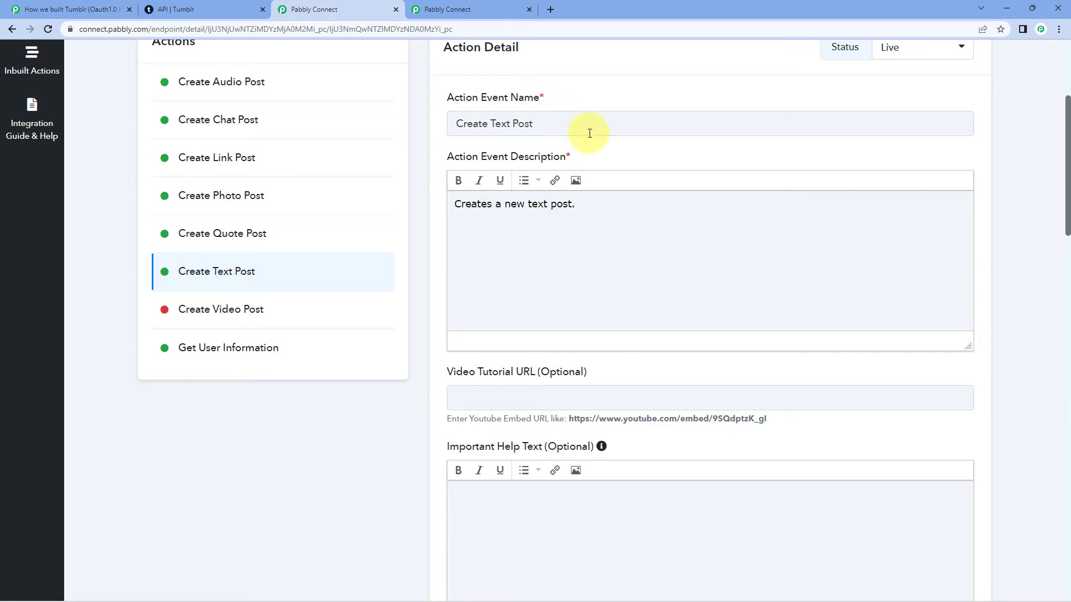
scroll(619, 232, down, 4)
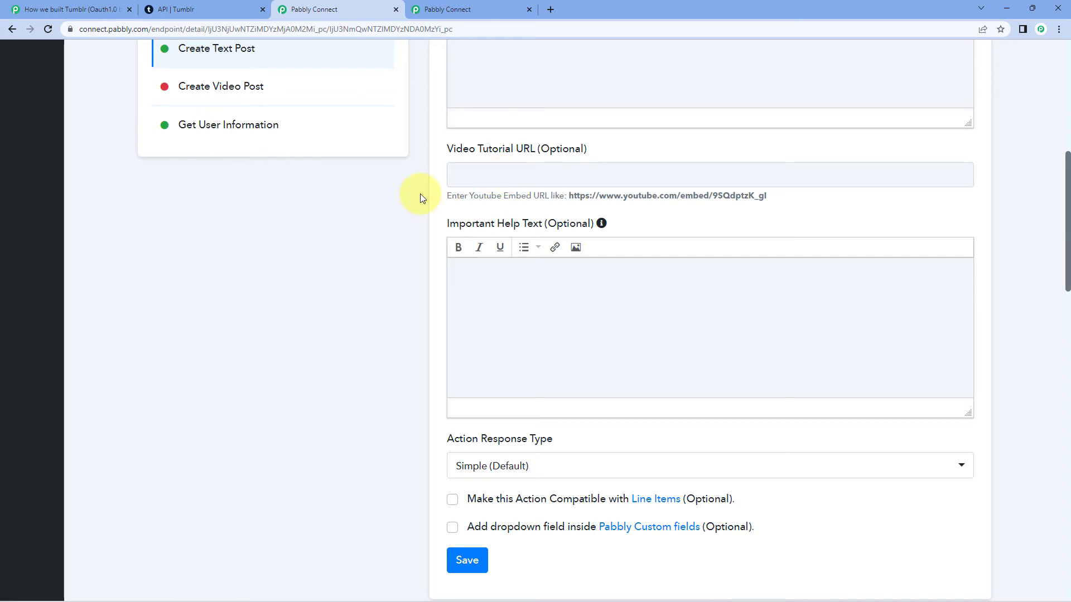
scroll(481, 166, down, 2)
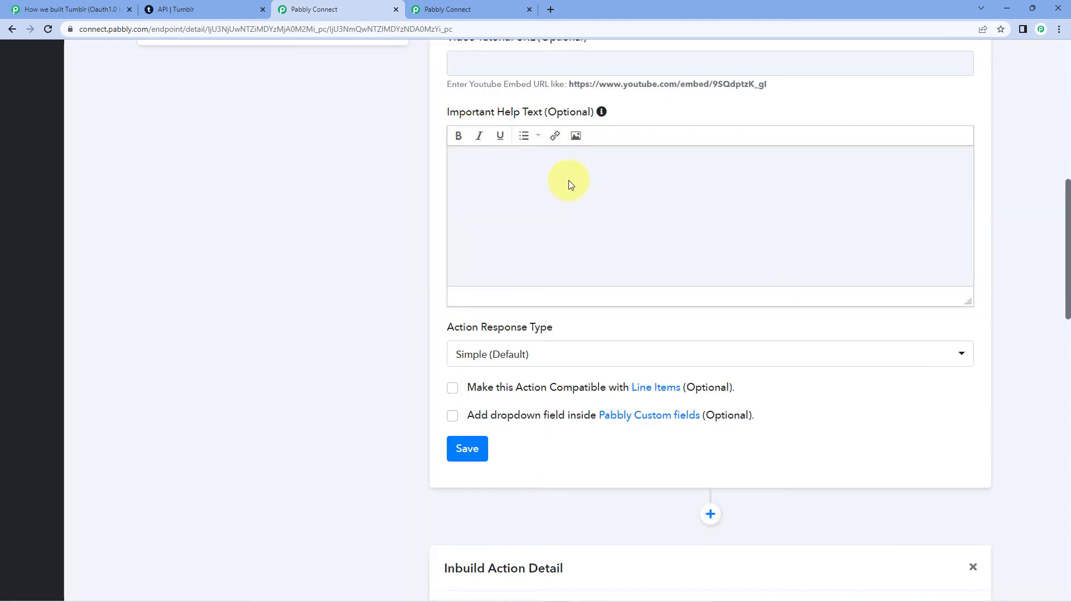
scroll(476, 220, down, 2)
mouse_move(473, 218)
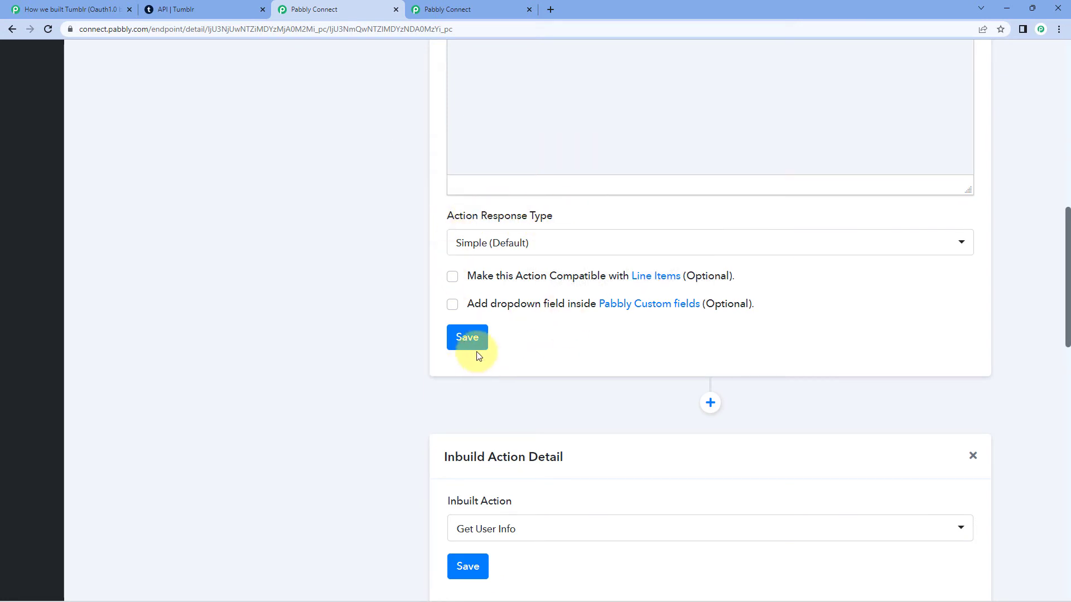
Examine the Inbuild Action Detail section of the Create Text Post action.
scroll(409, 340, down, 3)
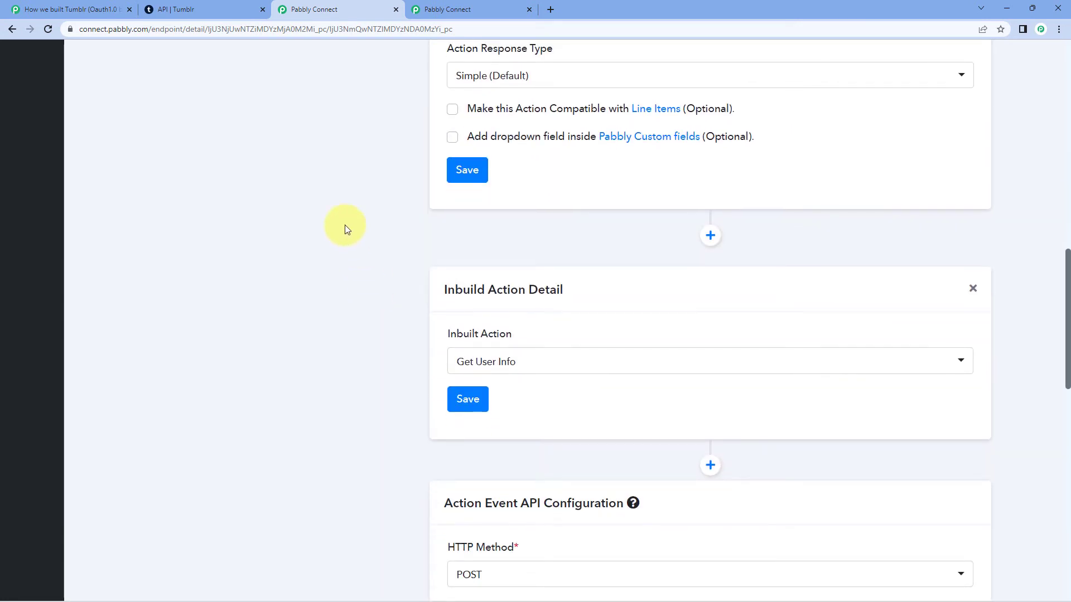
scroll(342, 221, down, 2)
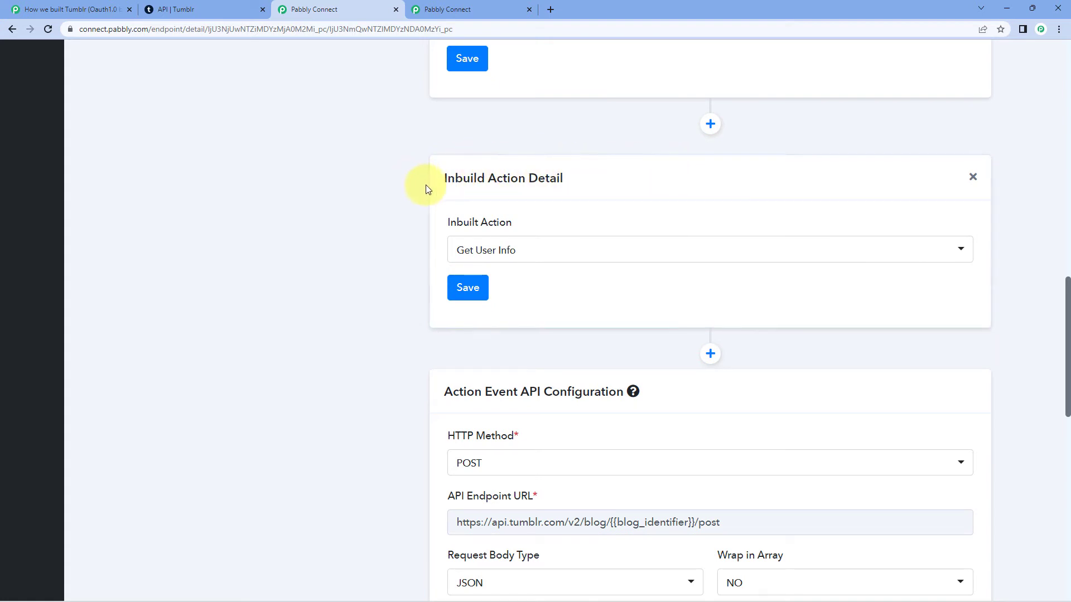
drag(442, 181, 565, 187)
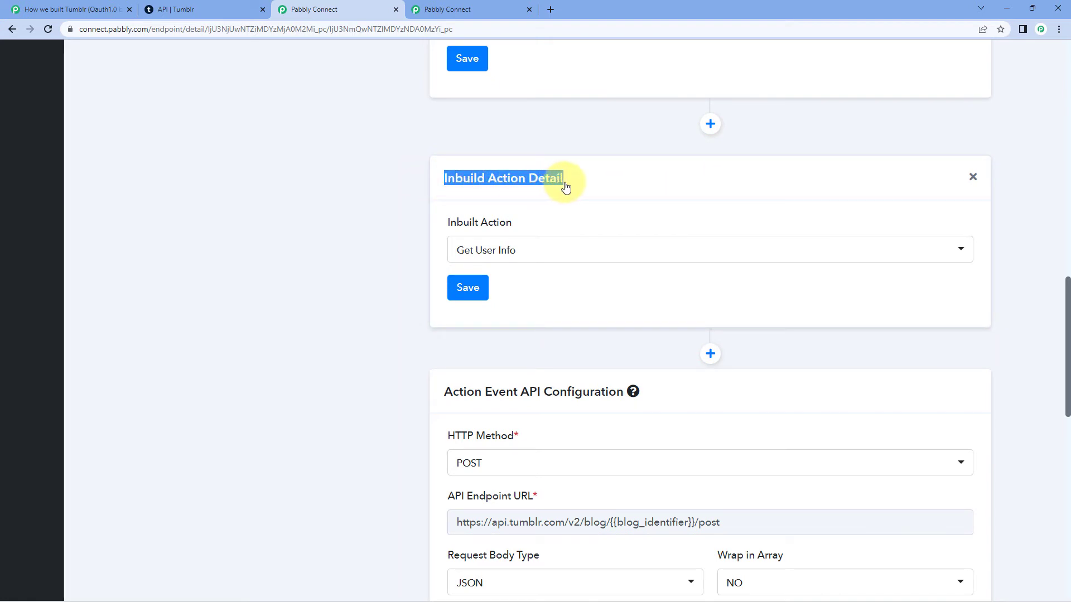
click(389, 194)
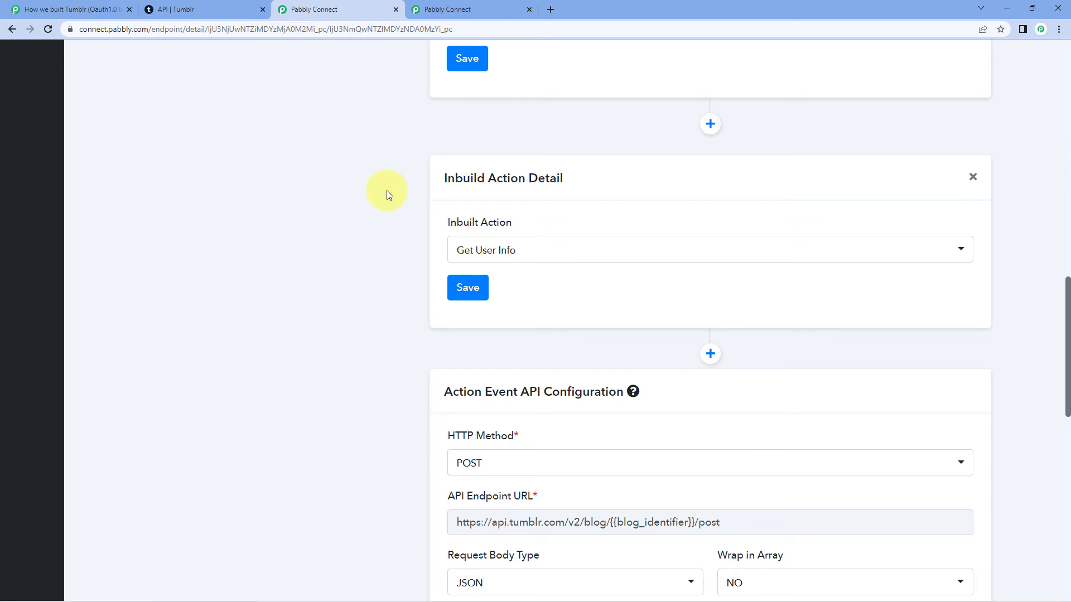
scroll(387, 190, up, 1)
View the available HTTP Method options in Create Text Post's Action Event API Configuration and leave POST selected.
scroll(388, 191, down, 5)
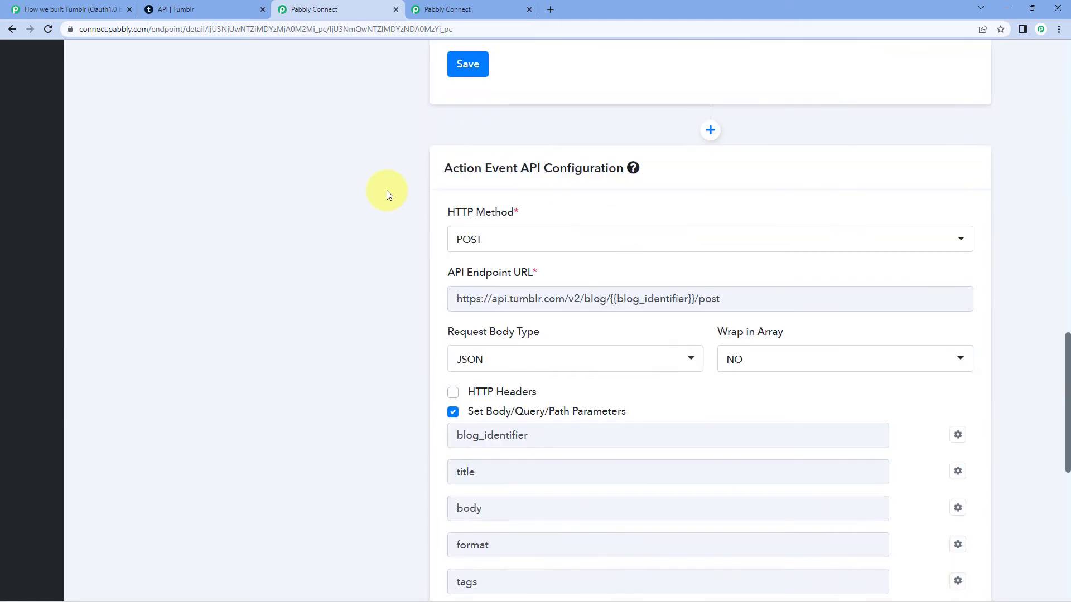
scroll(388, 195, down, 1)
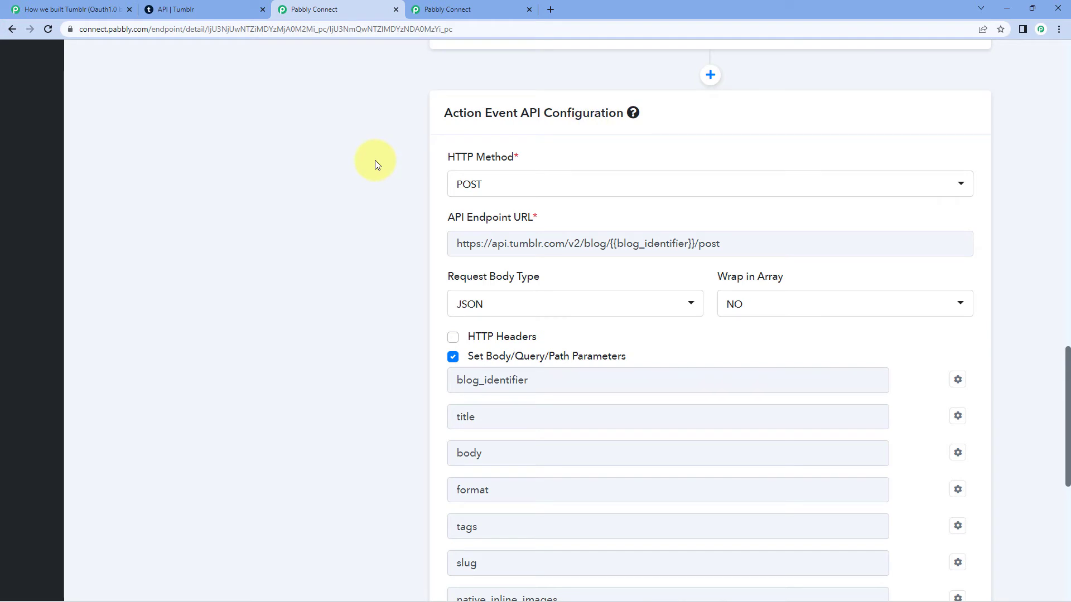
click(509, 187)
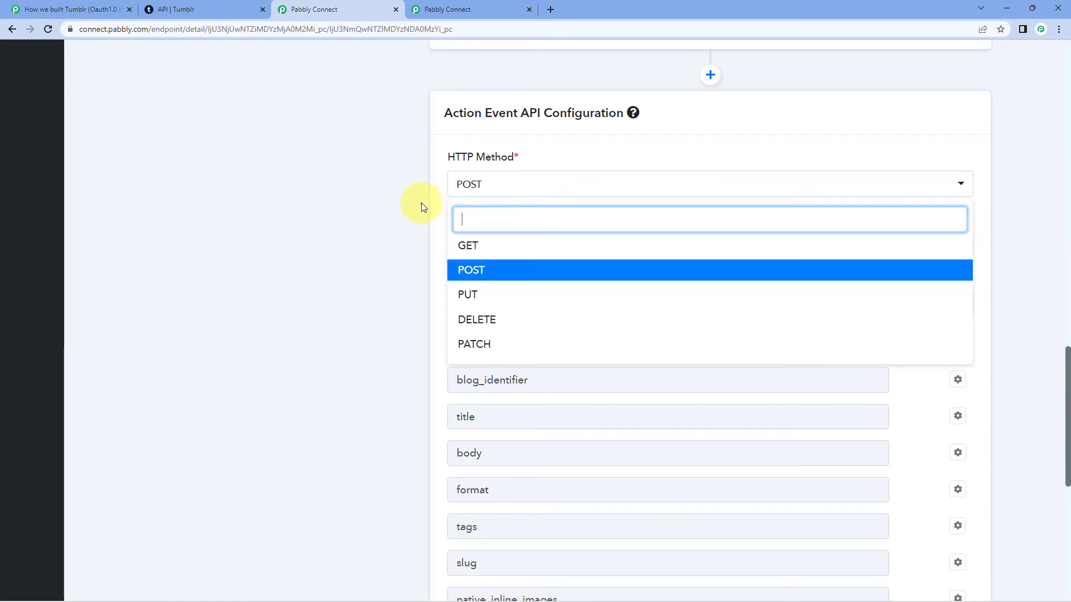
click(422, 208)
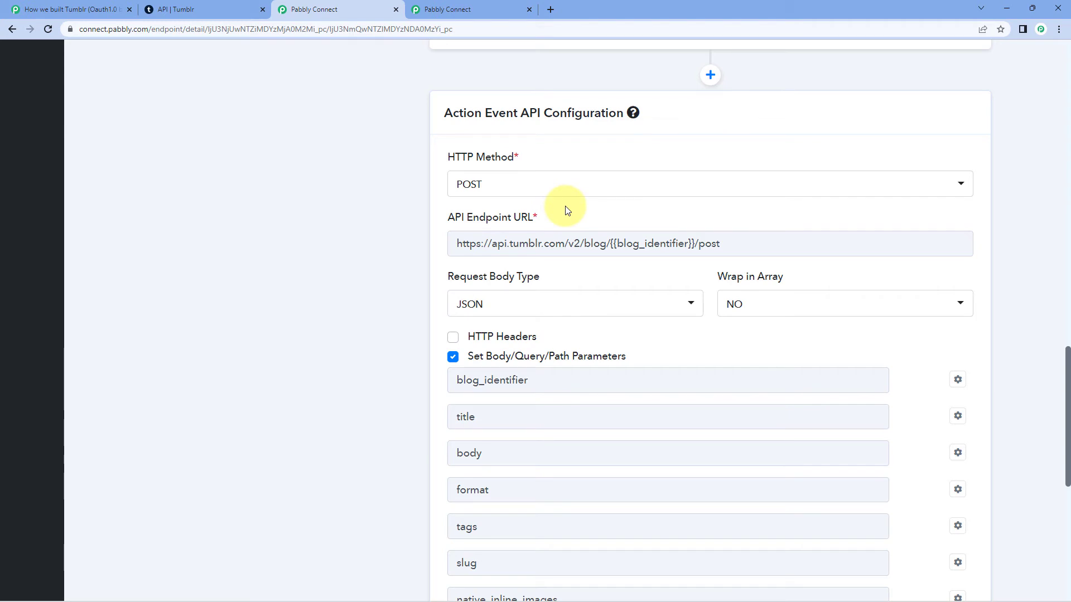
View the Request Body Type options, keep JSON selected, and check the Wrap in Array setting.
scroll(382, 227, down, 1)
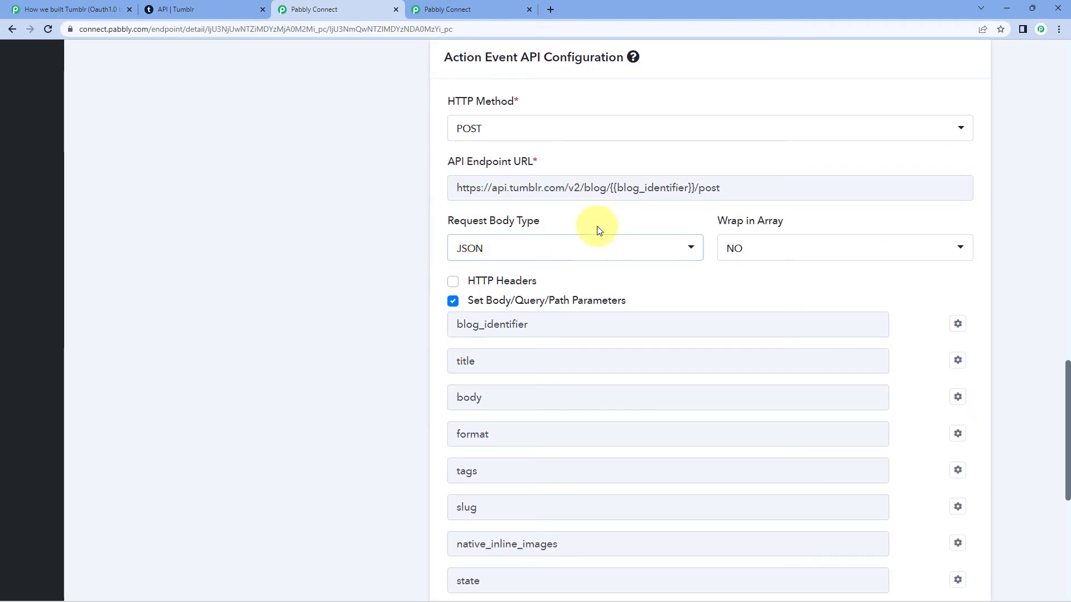
click(626, 249)
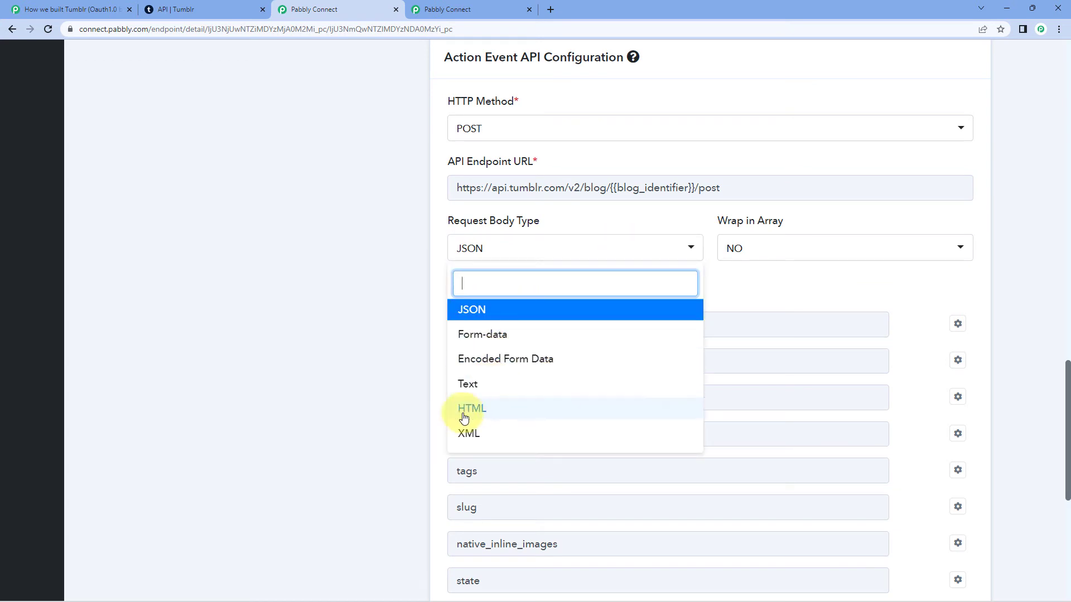
click(498, 311)
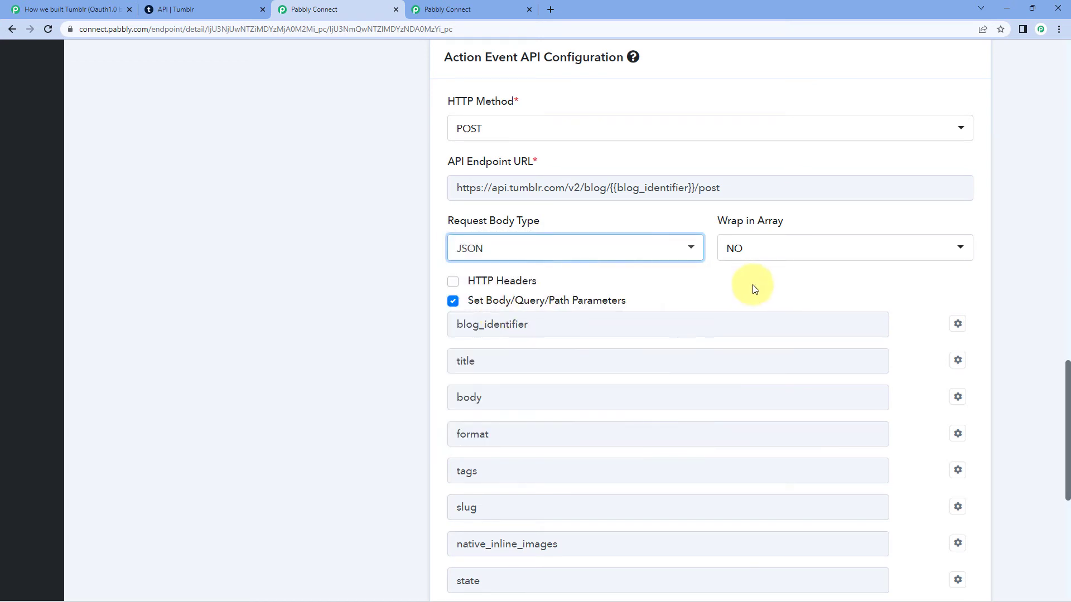
click(754, 250)
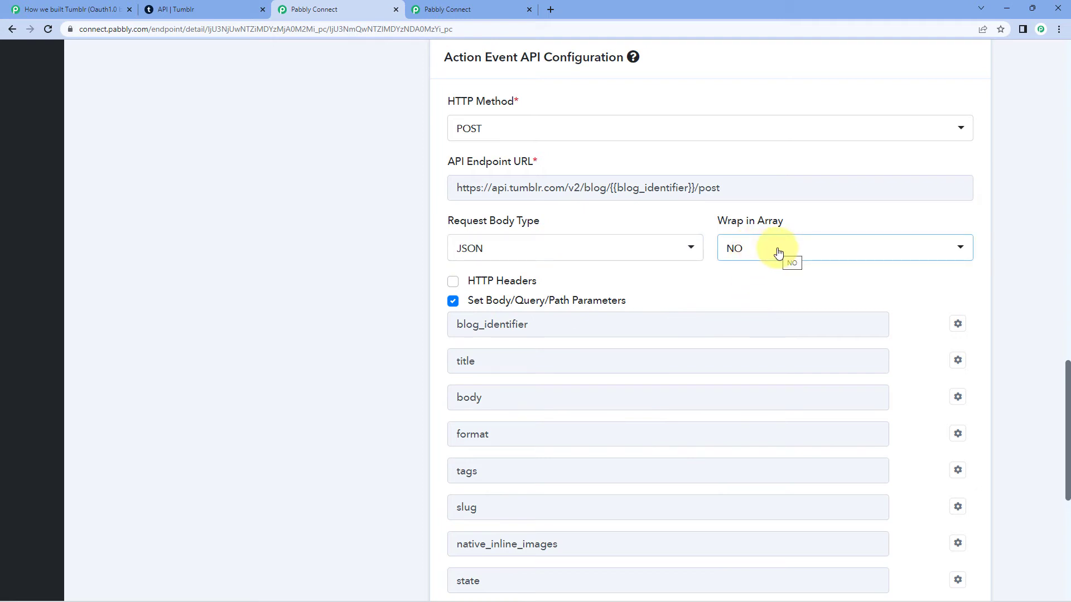
click(374, 265)
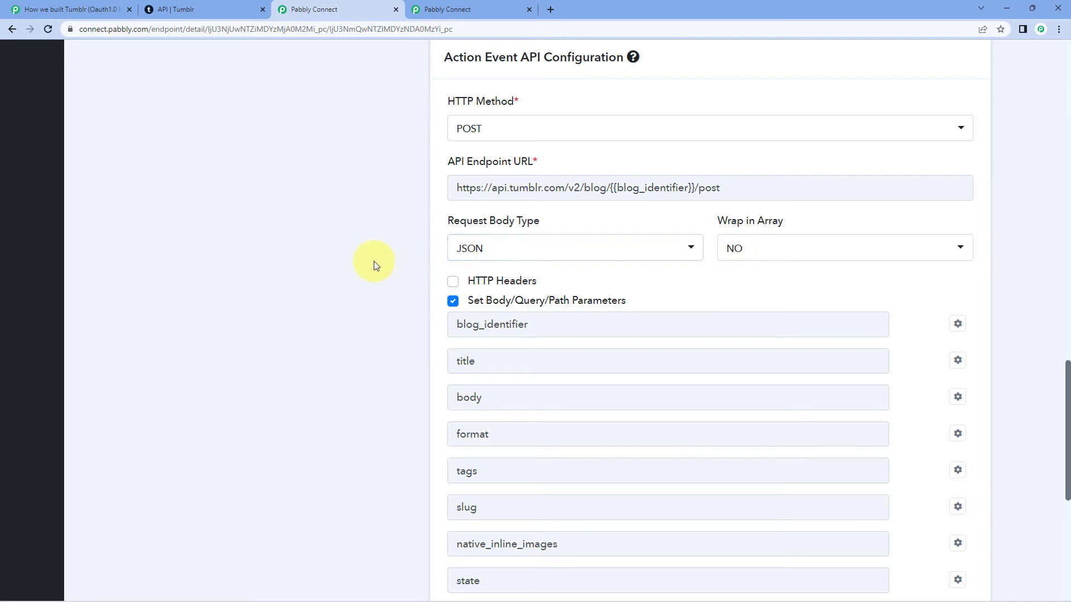
Enable HTTP Headers for Create Text Post, view the header's configuration details, and close them without saving.
scroll(374, 266, down, 1)
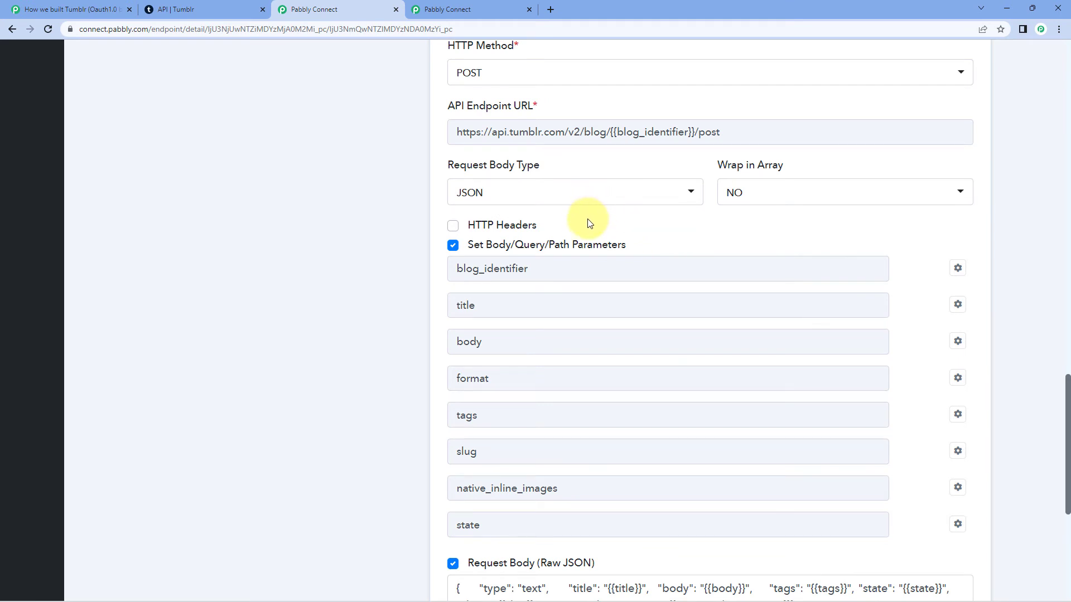
click(452, 226)
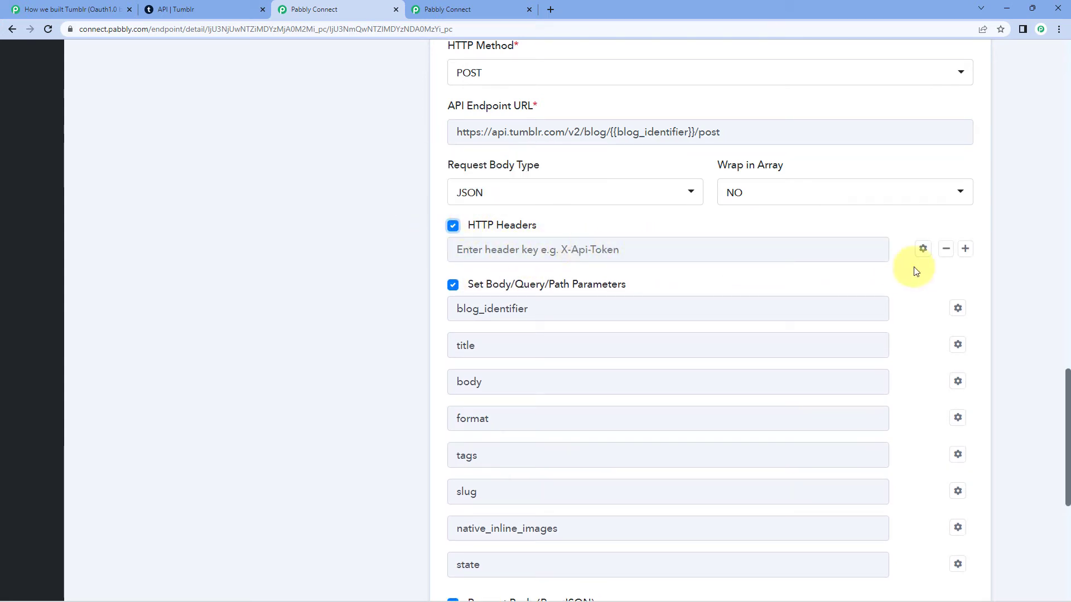
click(923, 249)
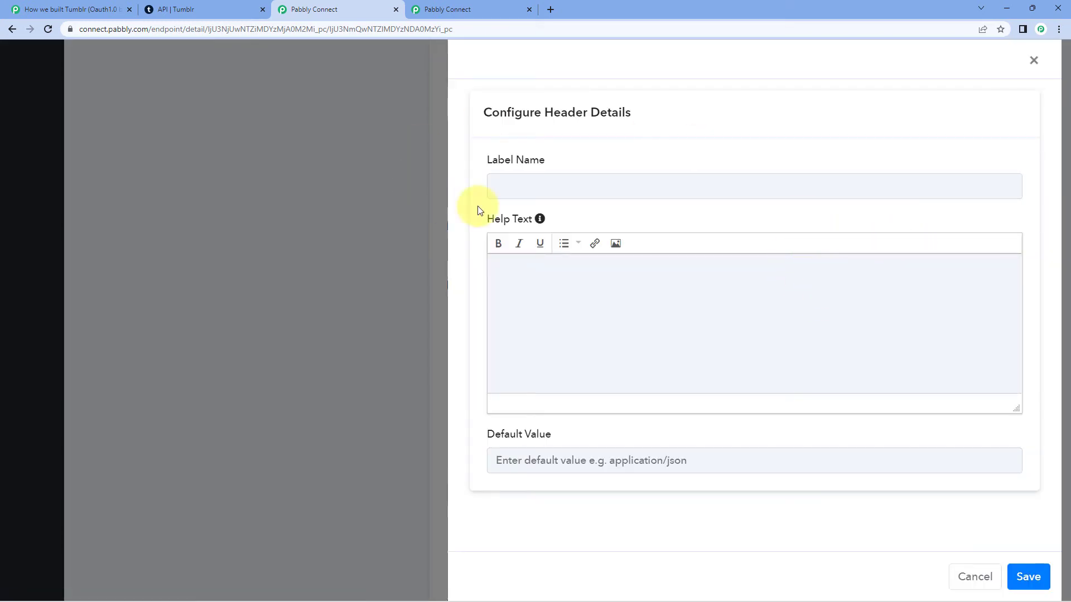
click(974, 576)
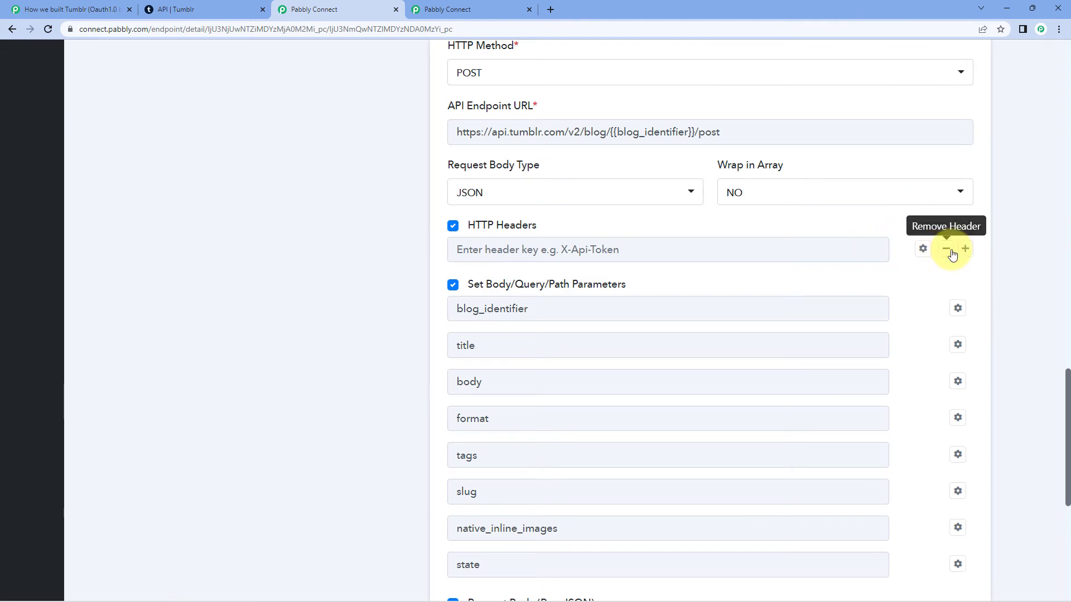
Add a second HTTP header row, remove it, and disable HTTP Headers again.
click(964, 251)
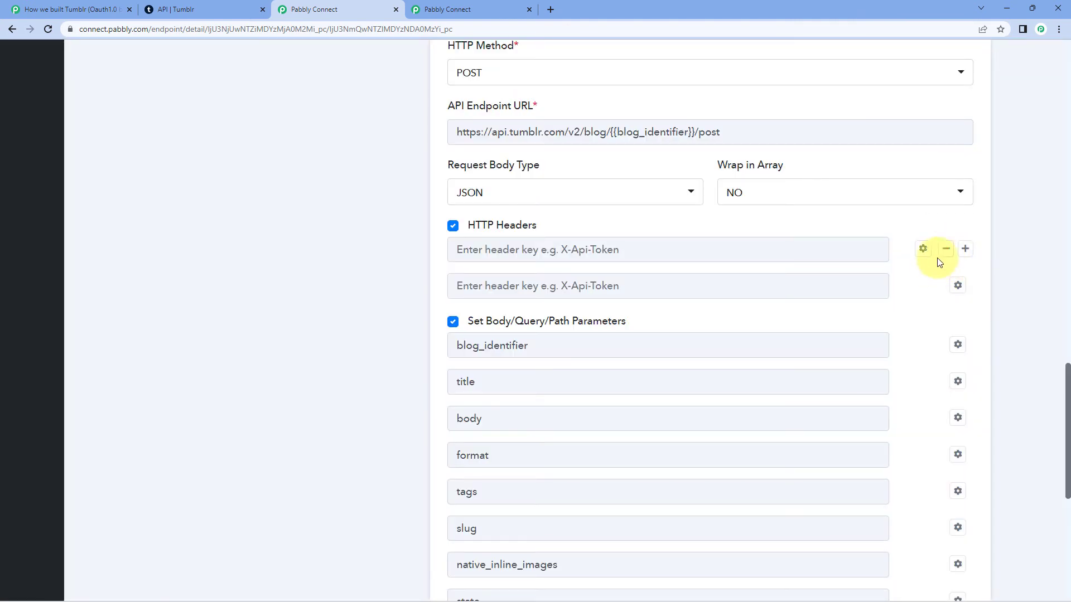
mouse_move(901, 303)
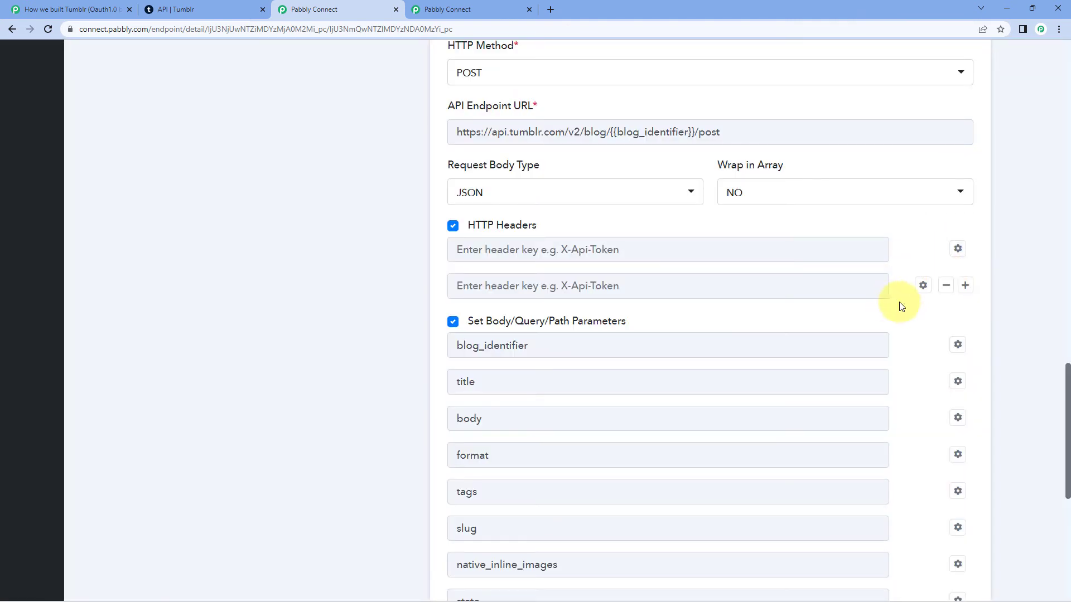
click(945, 286)
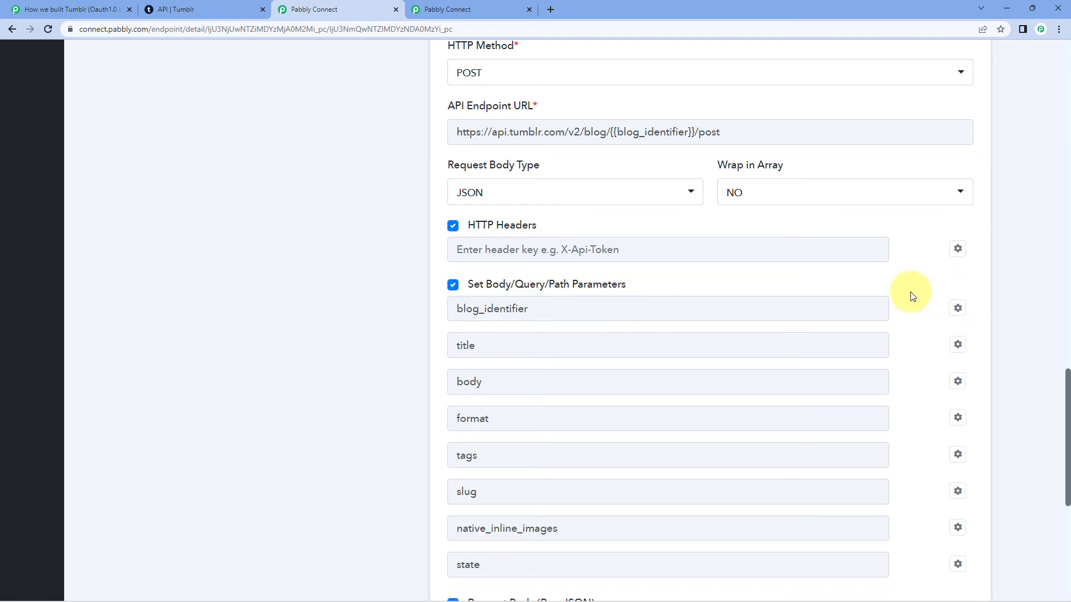
click(452, 226)
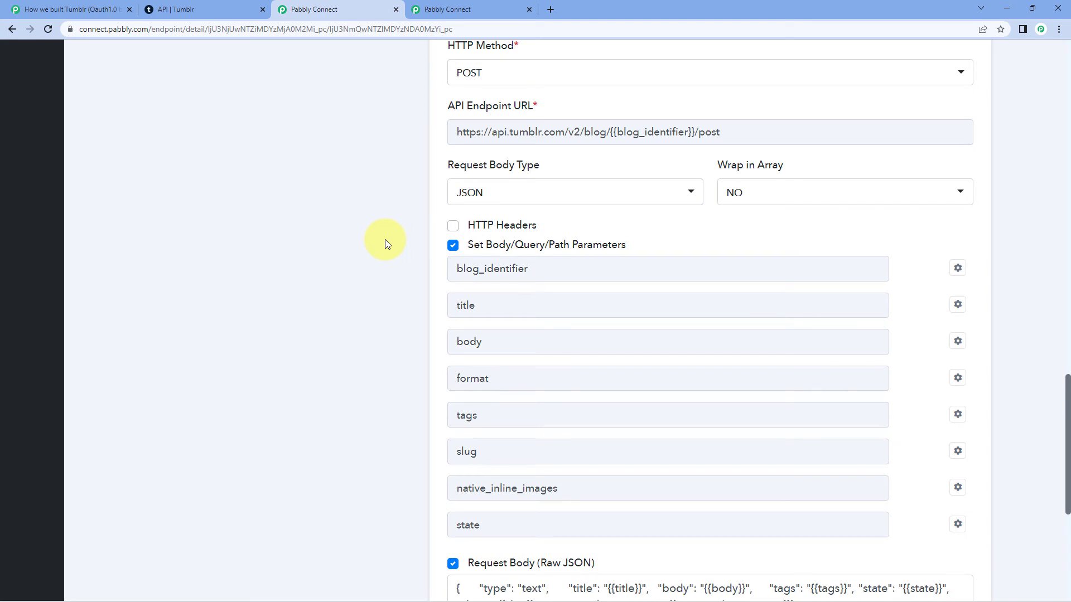
Look over the Create Text Post configuration from the Action Detail settings down to the body parameters and raw JSON request body.
scroll(385, 240, down, 1)
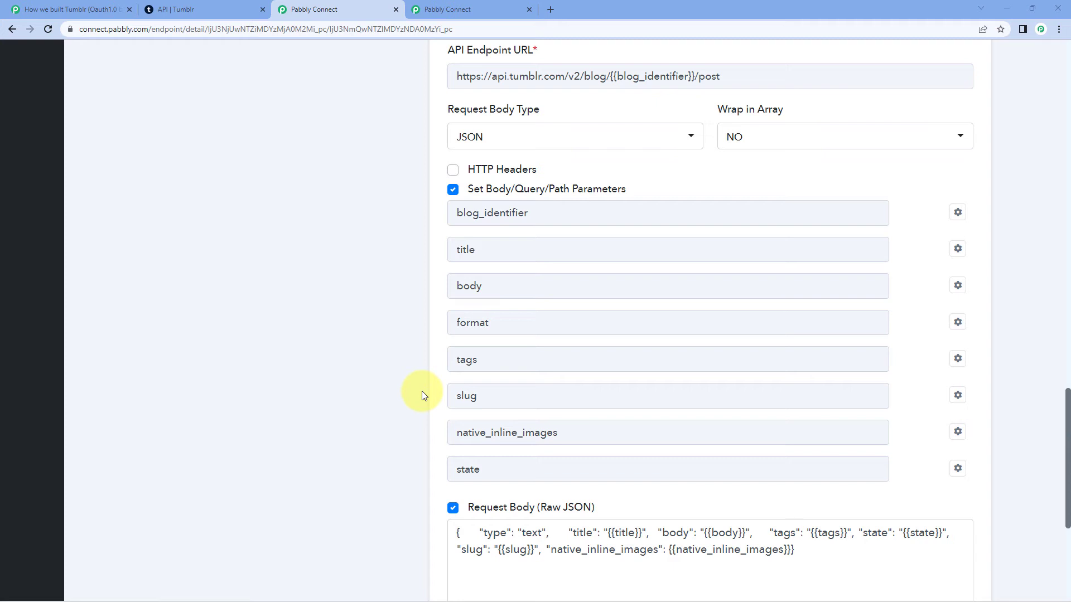
scroll(422, 391, up, 3)
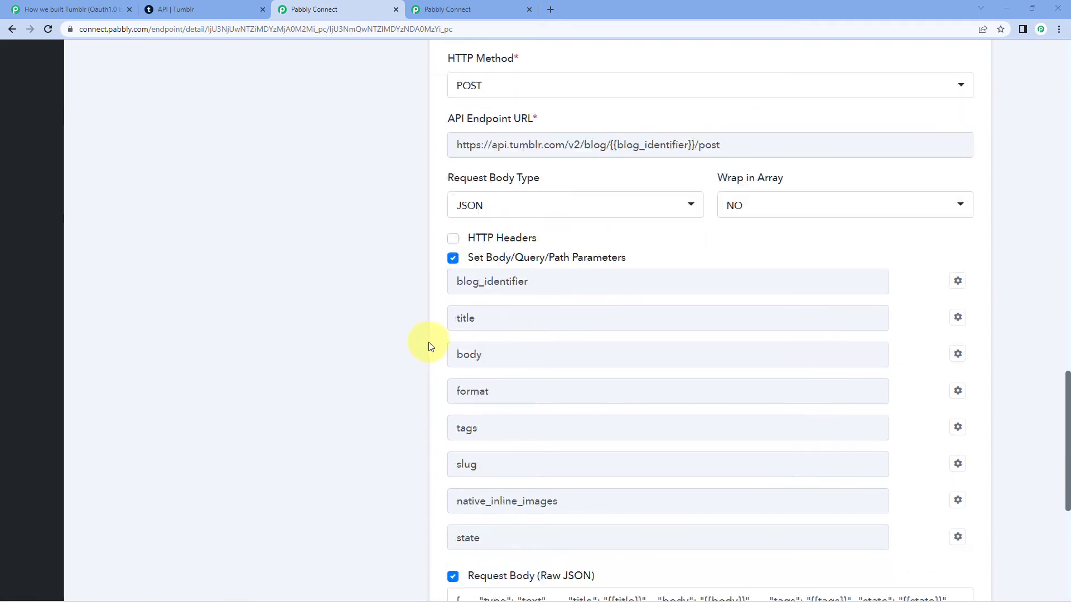
scroll(409, 259, up, 15)
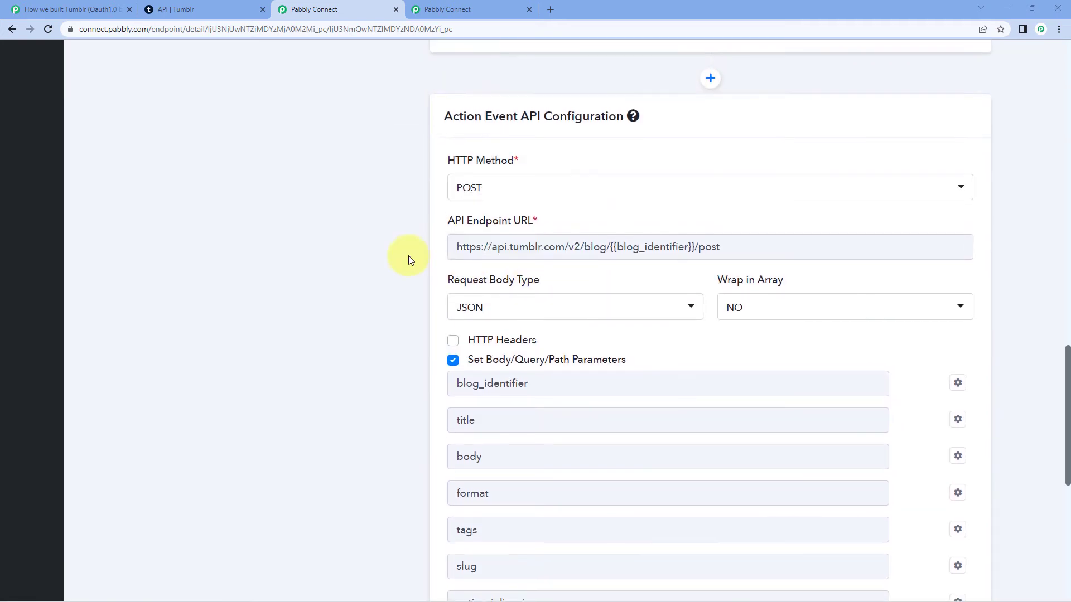
scroll(391, 263, up, 4)
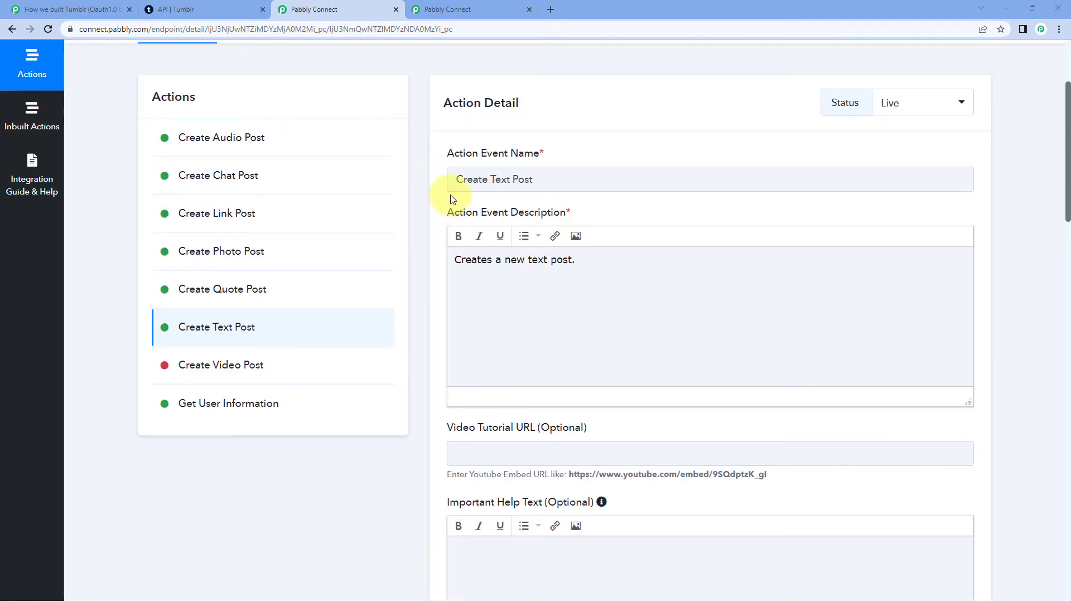
scroll(326, 281, down, 17)
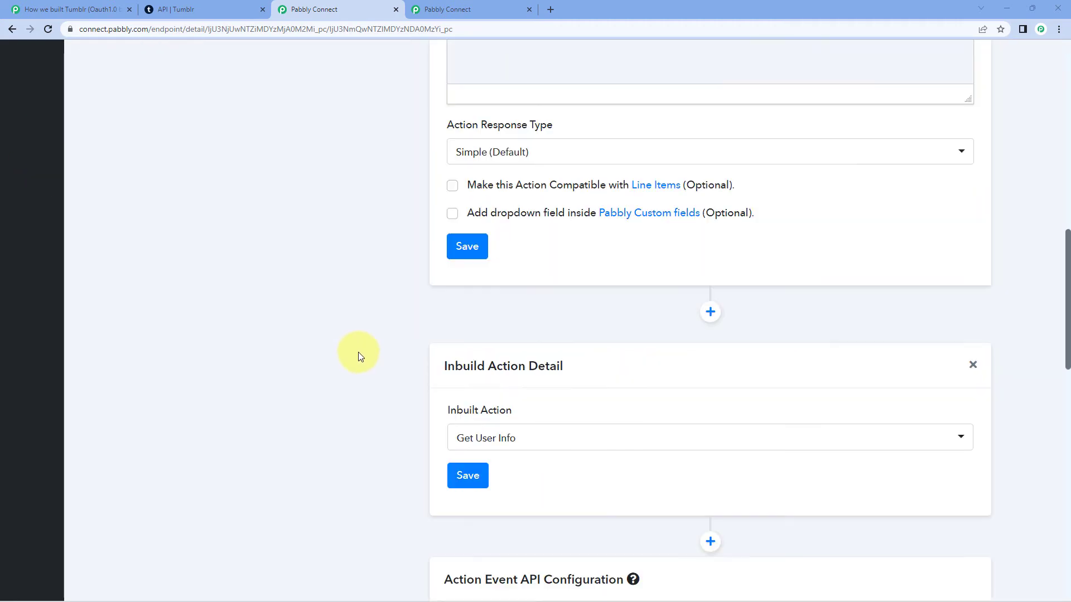
scroll(358, 353, down, 9)
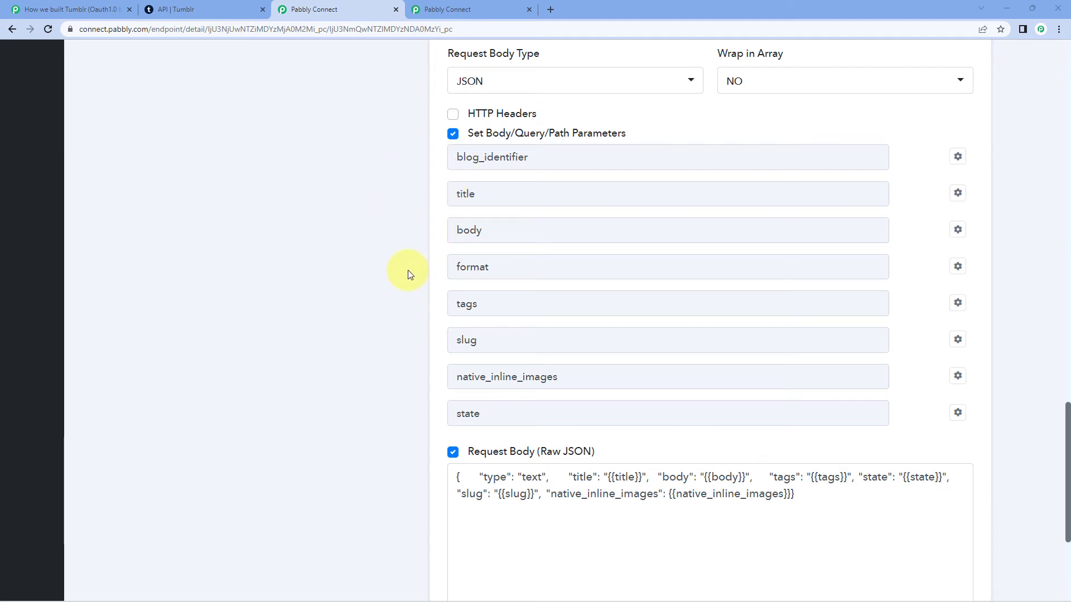
scroll(407, 270, up, 1)
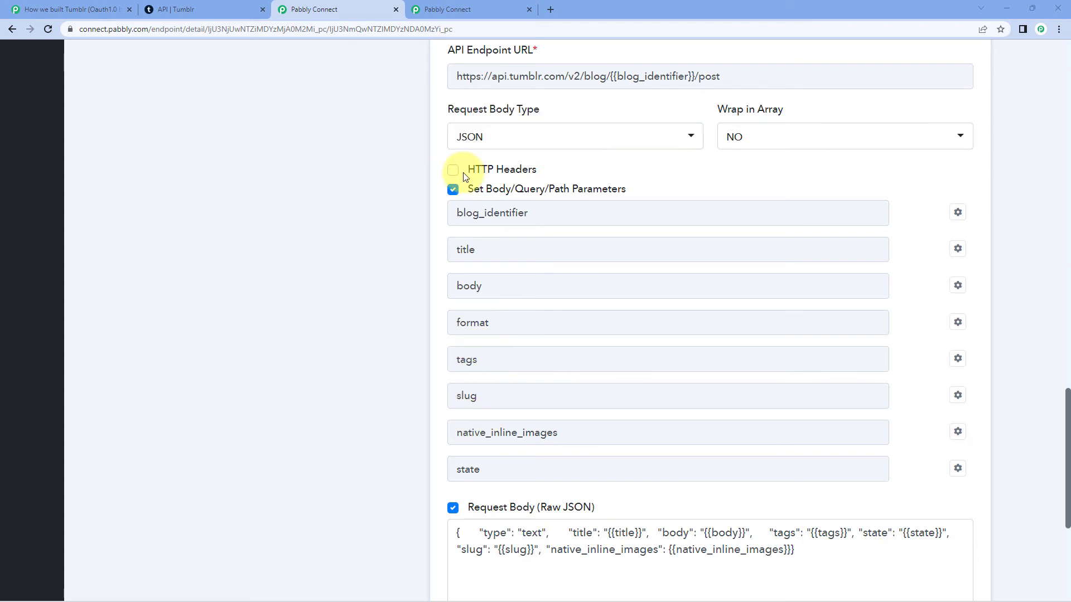
scroll(459, 256, up, 1)
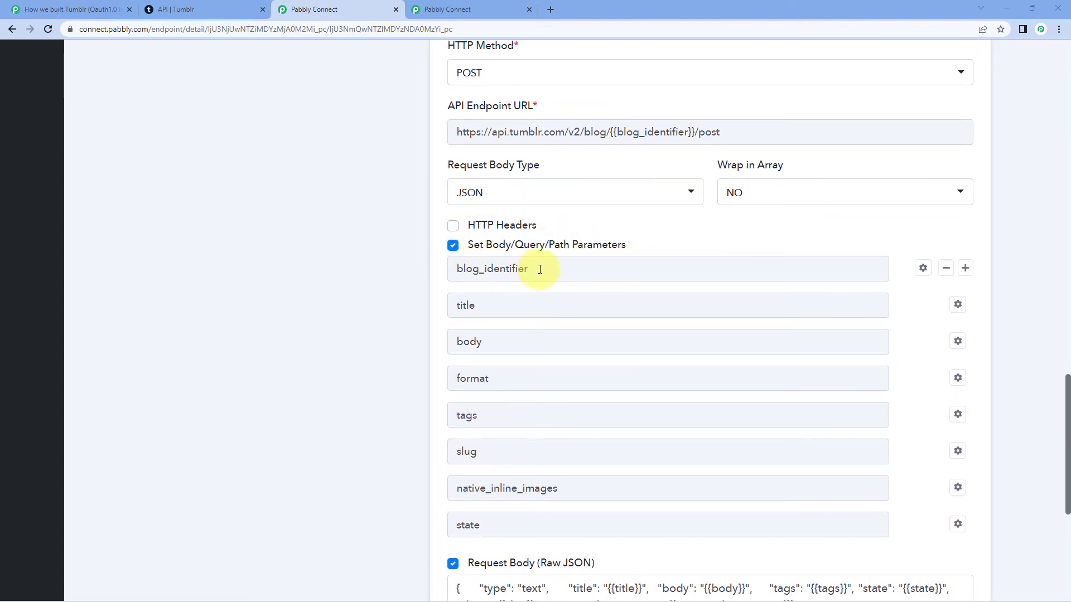
Locate the blog_identifier parameter in the body/query/path parameters and open its field details.
drag(540, 267, 448, 267)
click(600, 268)
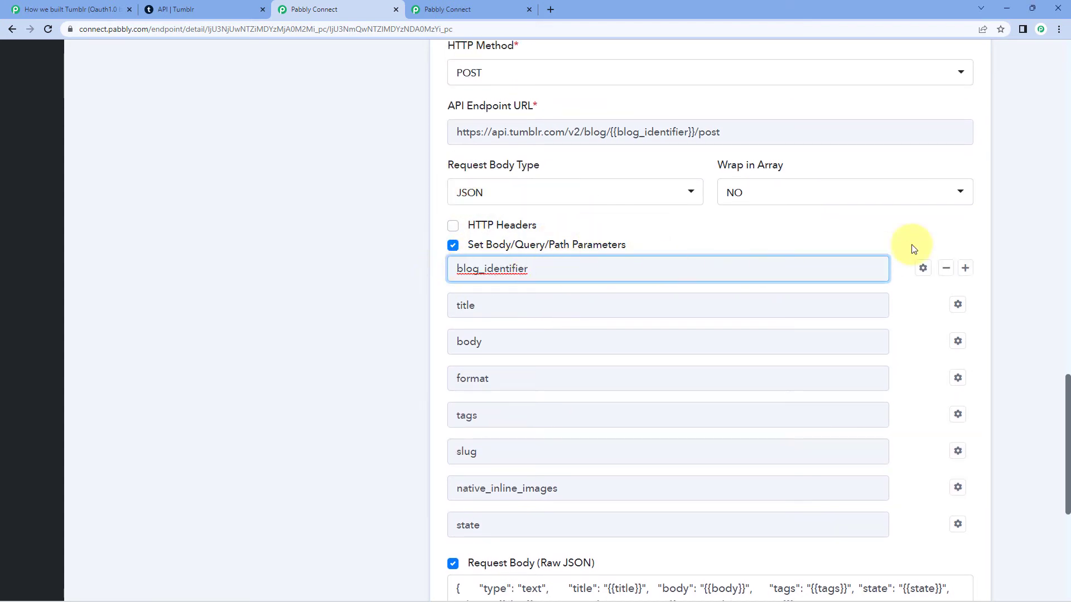
click(790, 232)
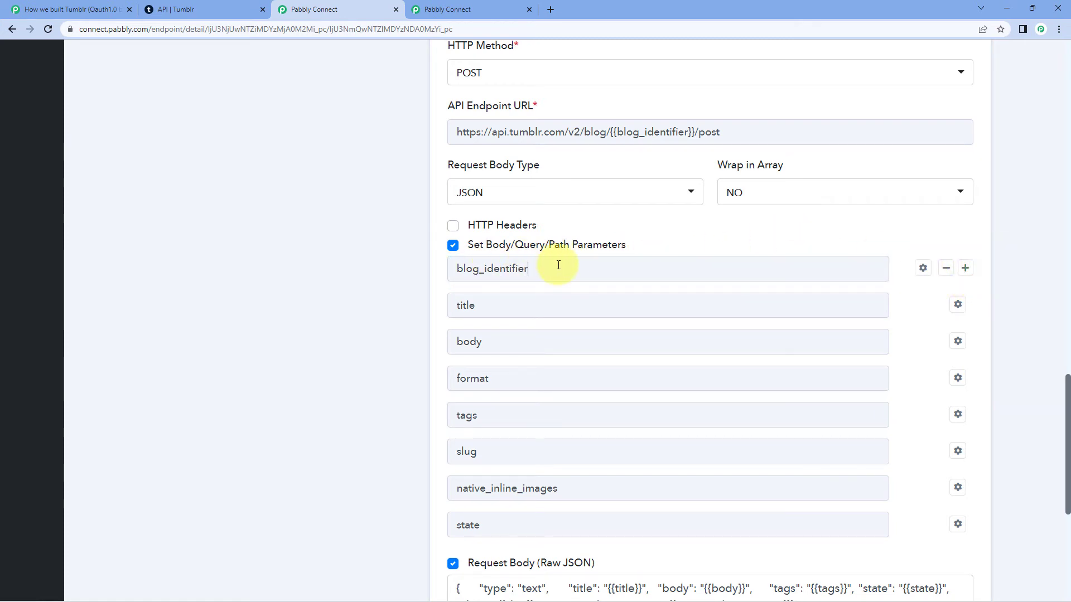
drag(558, 265, 413, 267)
click(490, 268)
click(923, 270)
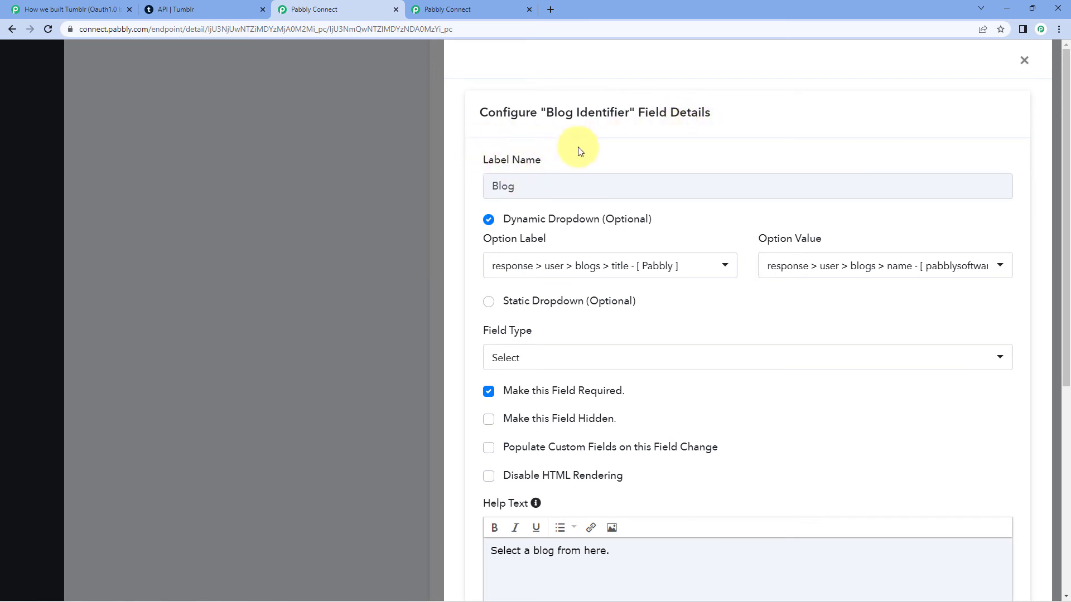
Review the Blog Identifier field's label name, Option Label choices and remaining settings, and close the field details without saving.
drag(550, 160, 466, 160)
double_click(509, 186)
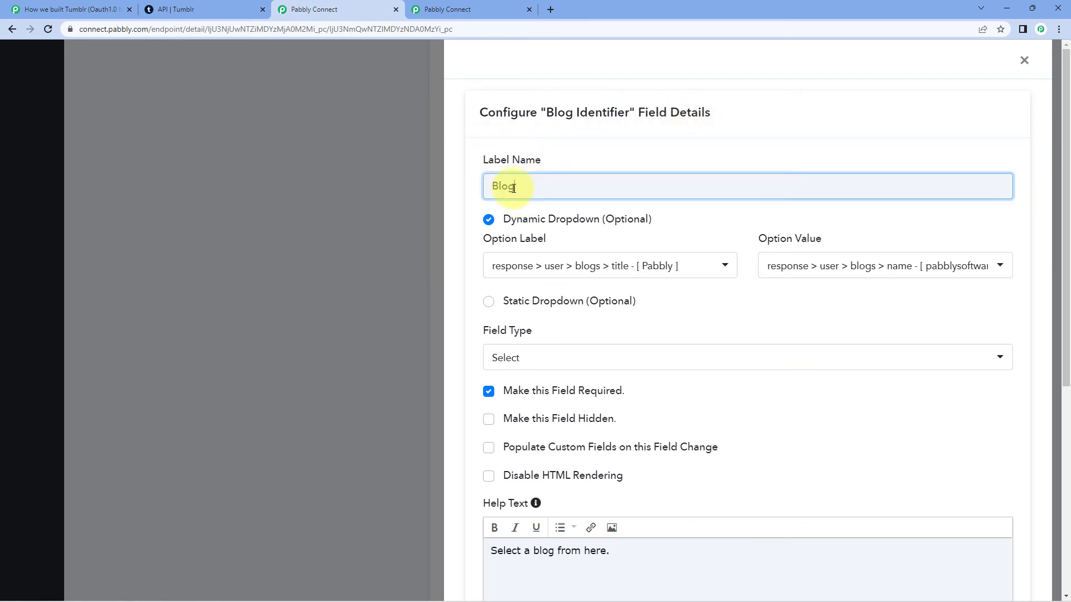
click(580, 162)
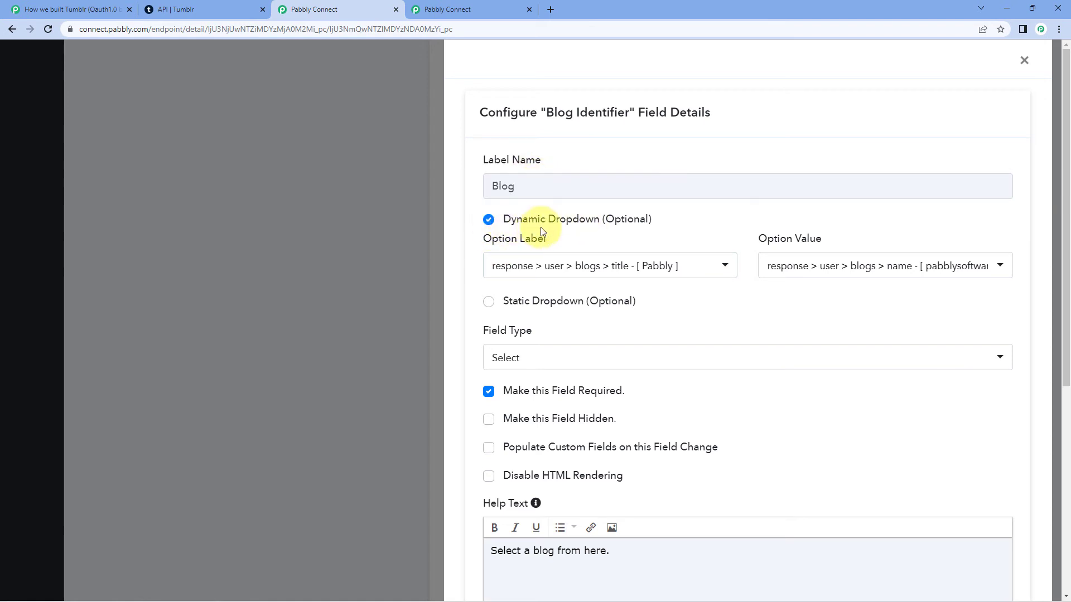
click(721, 268)
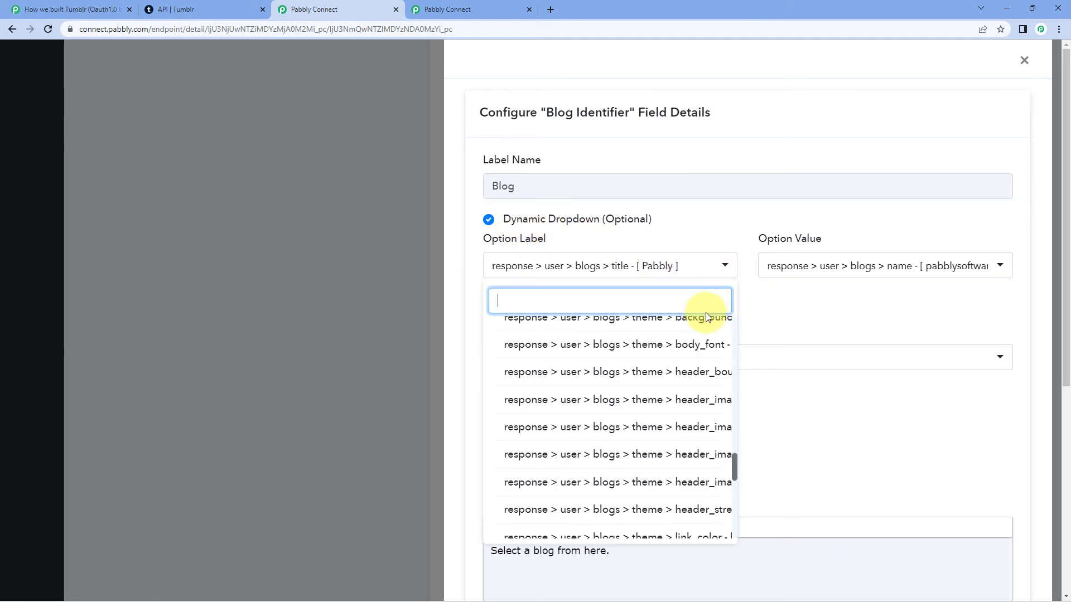
scroll(699, 355, up, 3)
scroll(698, 351, up, 5)
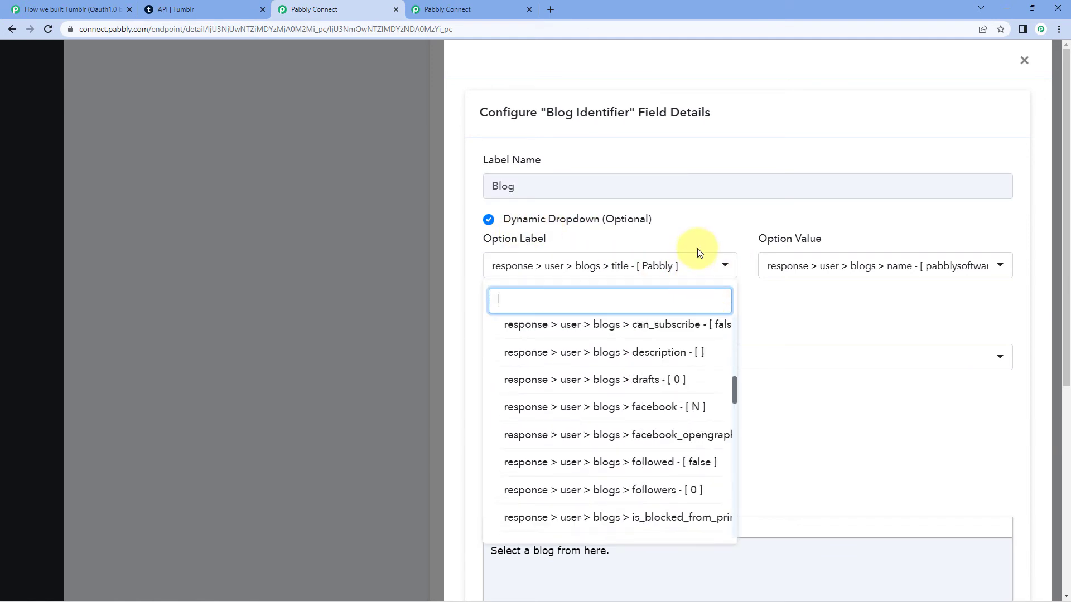
click(686, 228)
scroll(547, 494, down, 5)
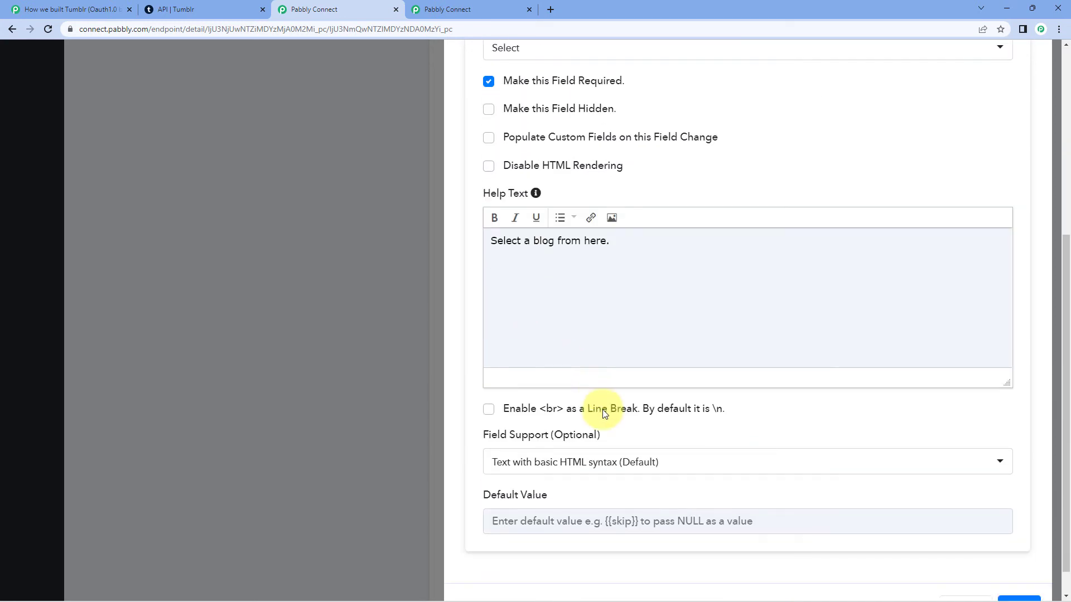
scroll(602, 411, up, 6)
click(1025, 61)
Look over the Create Text Post action from its details to the body parameters and back to the Inbuild Action Detail section.
scroll(352, 256, up, 10)
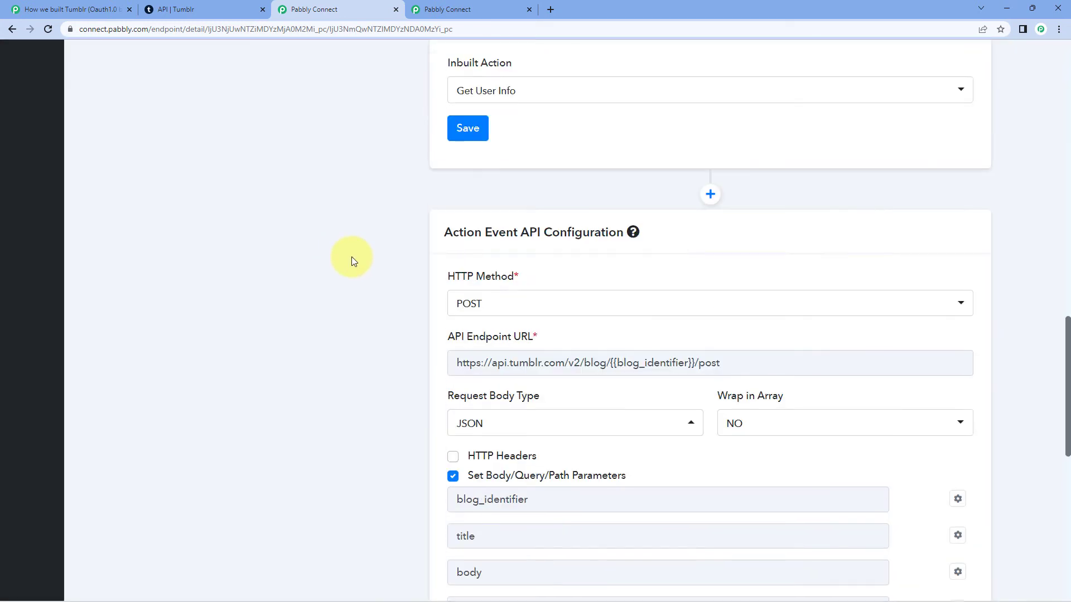
scroll(391, 279, up, 3)
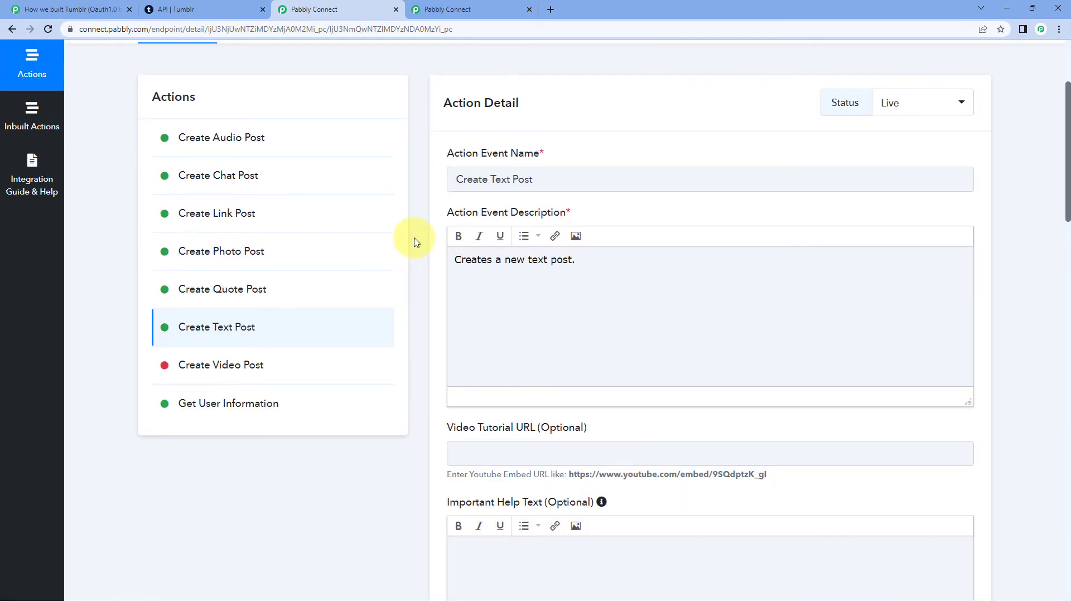
scroll(414, 238, down, 18)
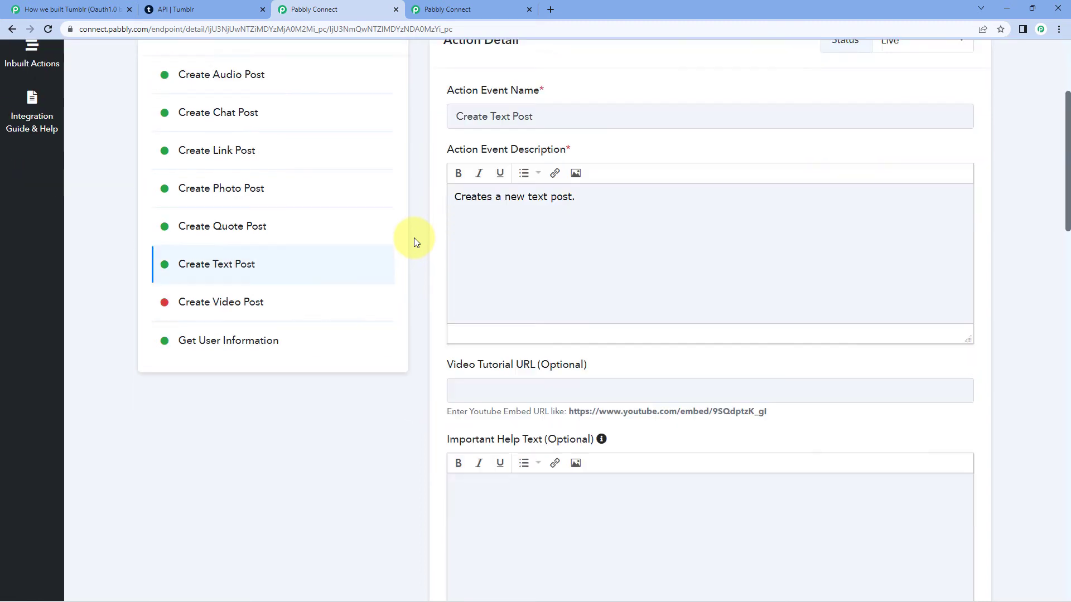
scroll(414, 241, down, 2)
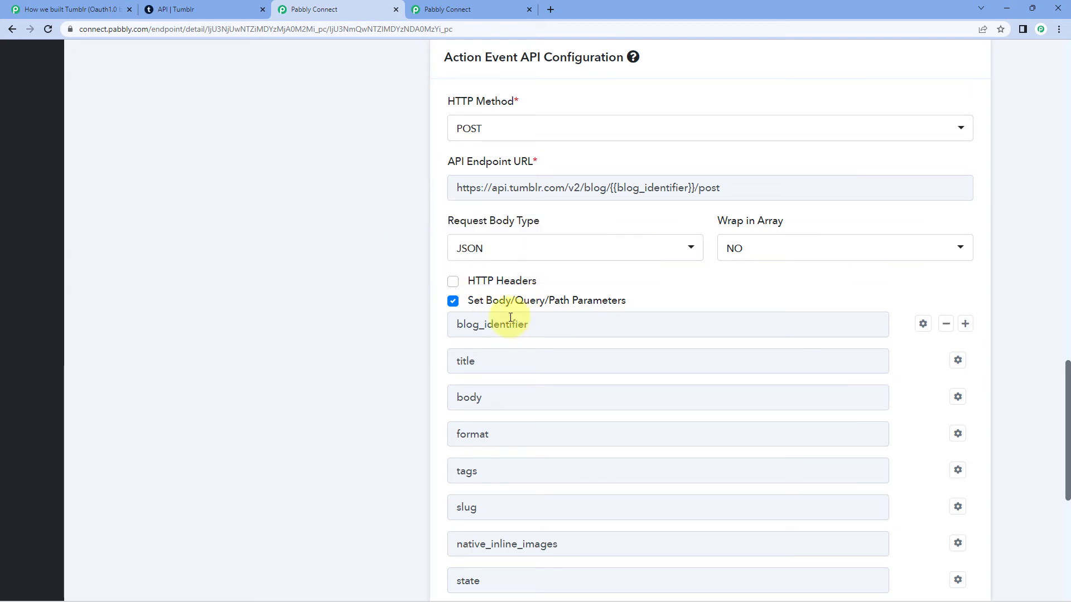
scroll(401, 312, down, 1)
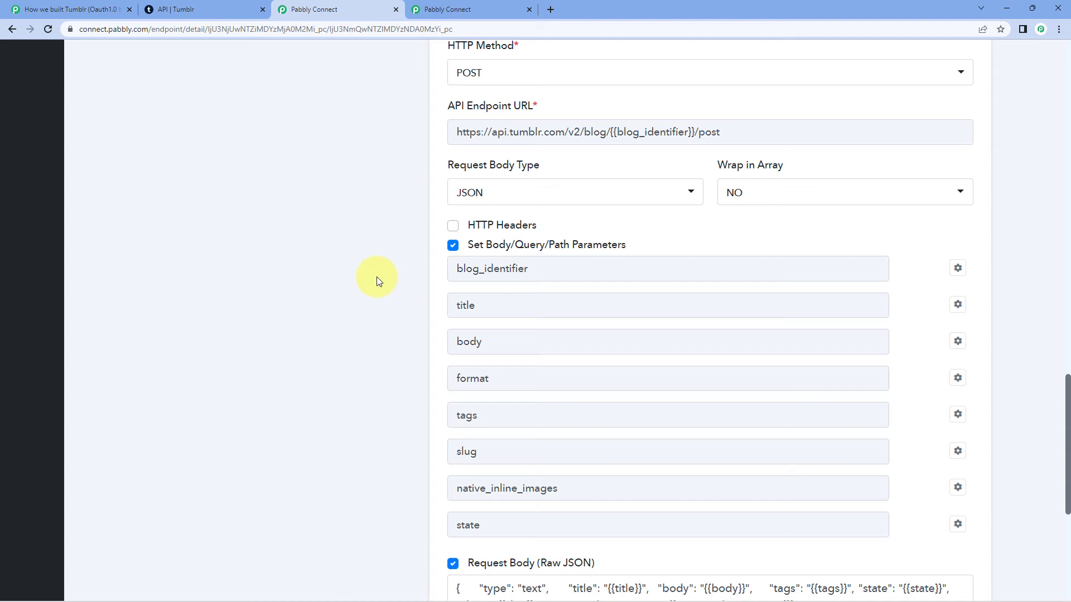
scroll(377, 276, up, 8)
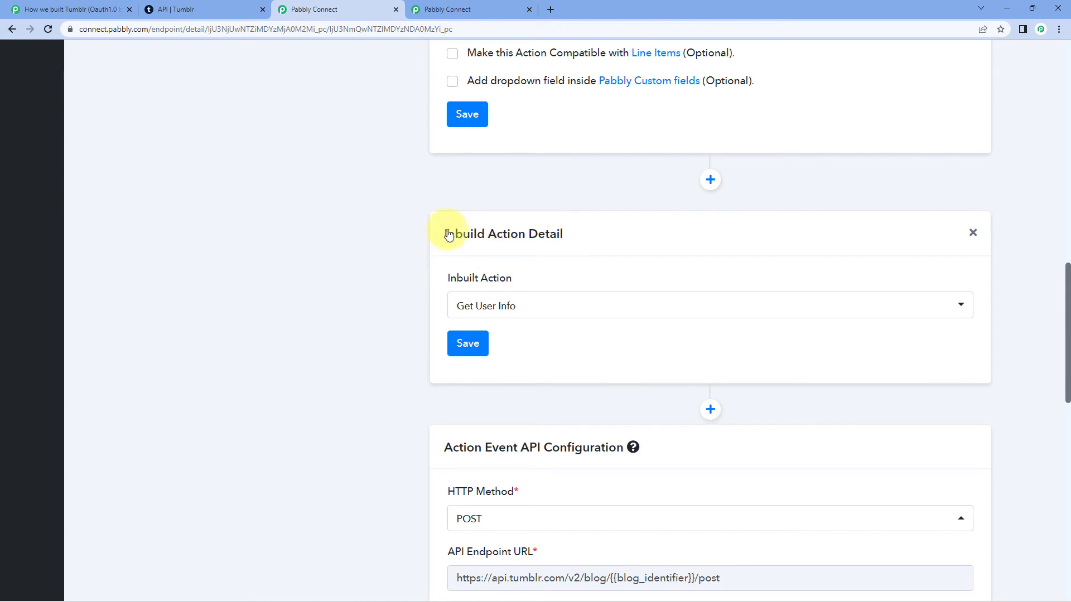
drag(444, 234, 564, 240)
click(382, 230)
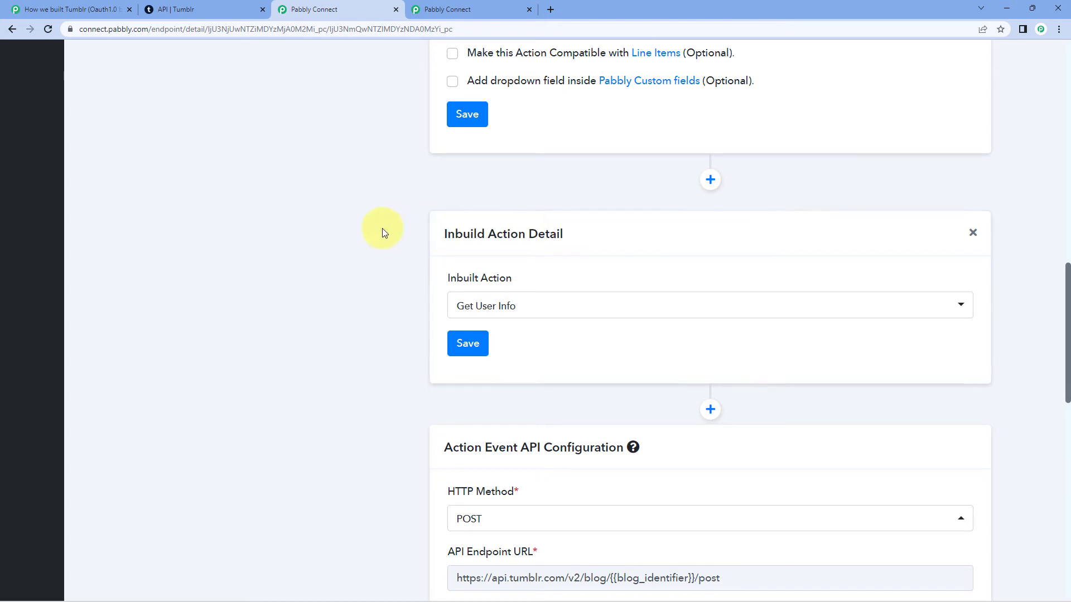
Compare the blog_identifier parameter of Create Text Post with its linked inbuilt action and return to the start of the Actions page.
scroll(395, 249, up, 12)
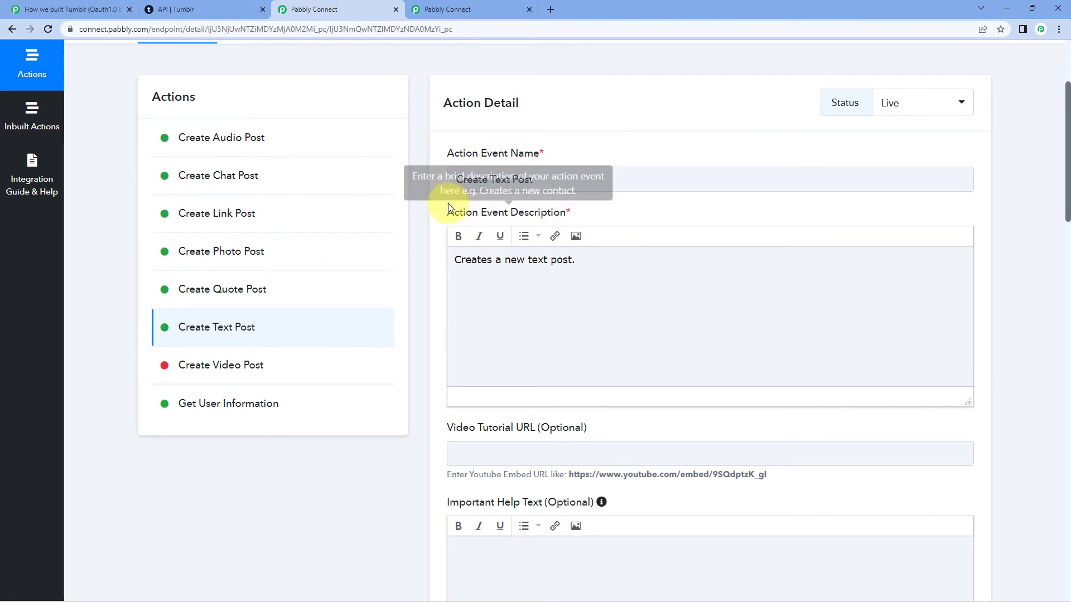
scroll(414, 224, down, 12)
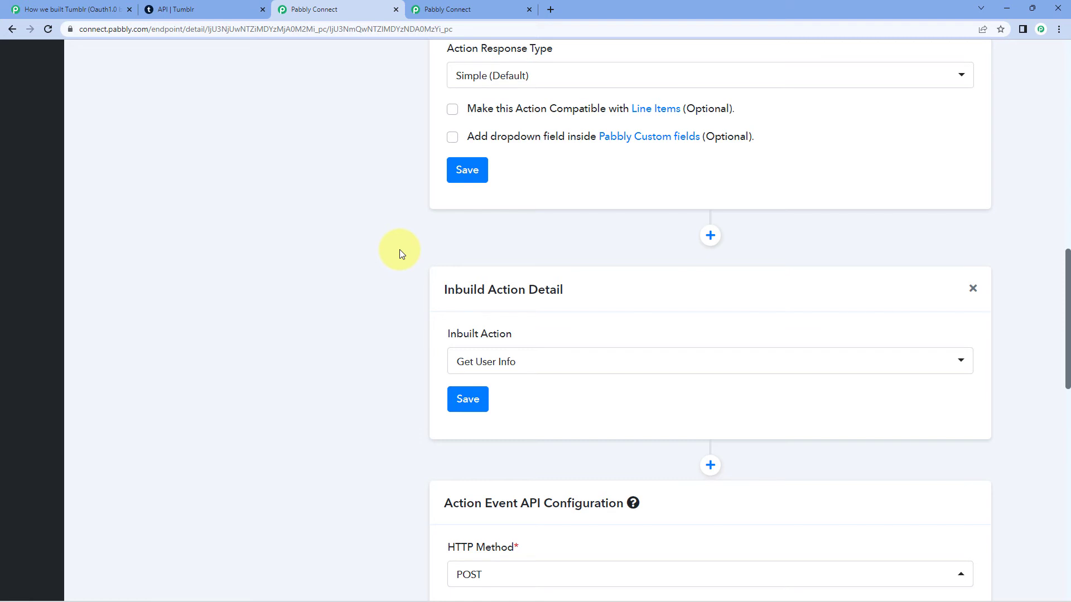
scroll(399, 249, down, 8)
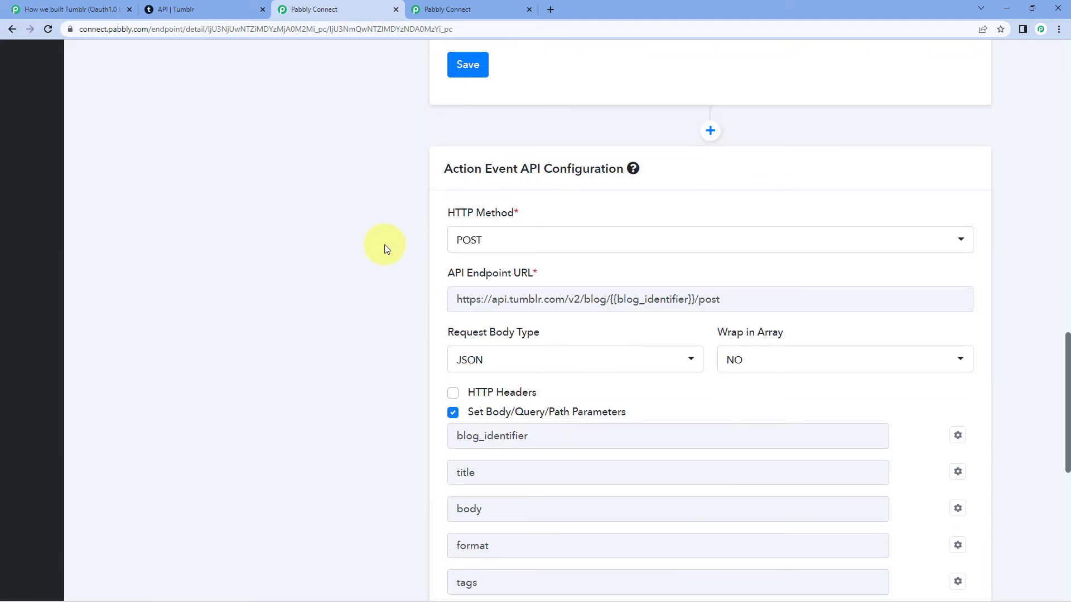
drag(530, 327, 400, 328)
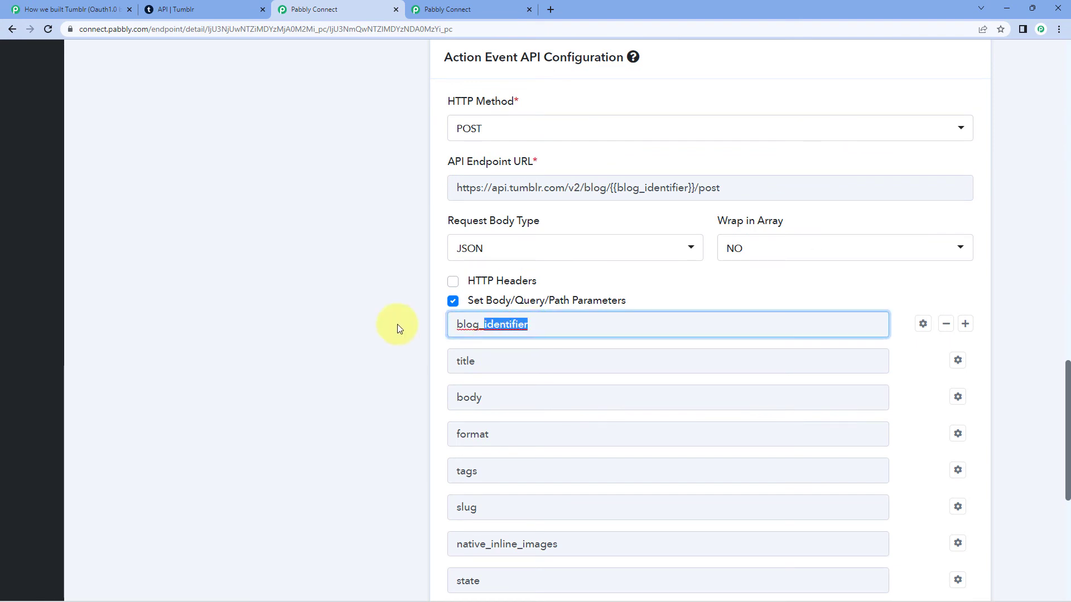
click(399, 323)
scroll(399, 320, up, 3)
scroll(400, 324, up, 4)
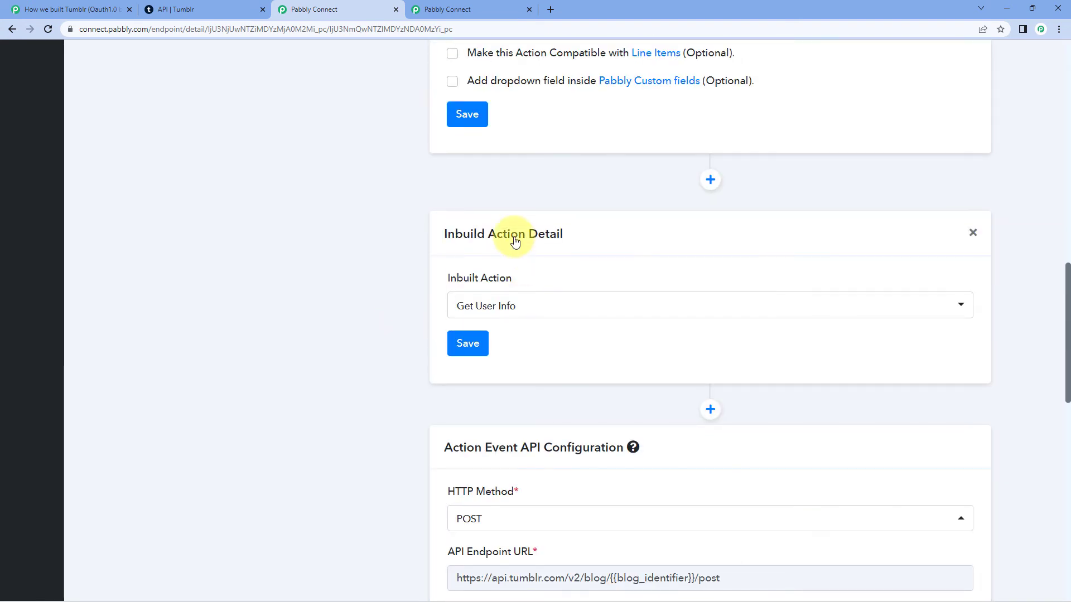
drag(442, 236, 528, 242)
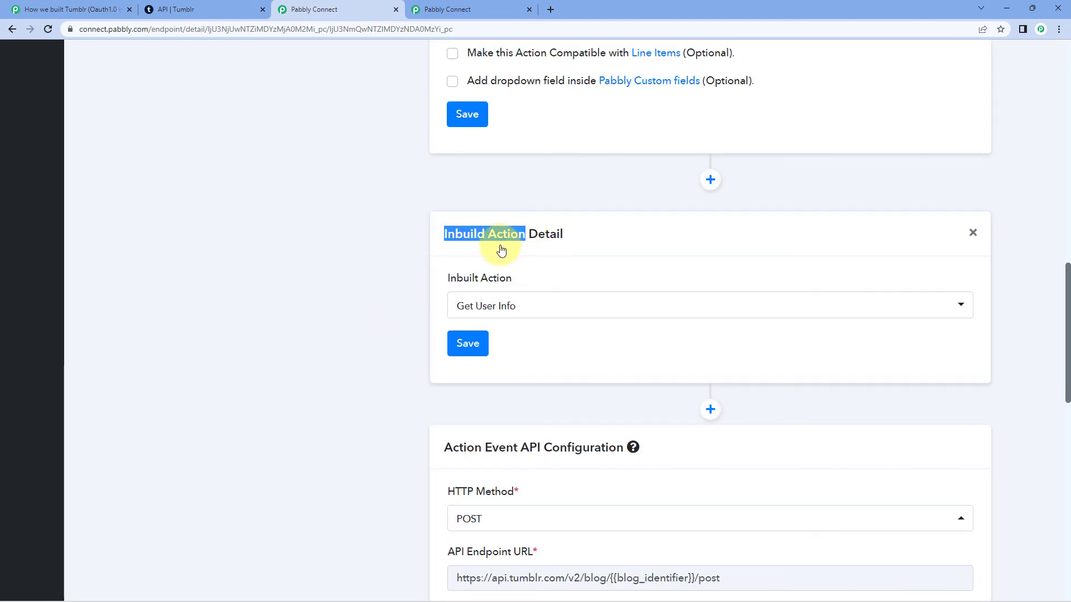
click(397, 255)
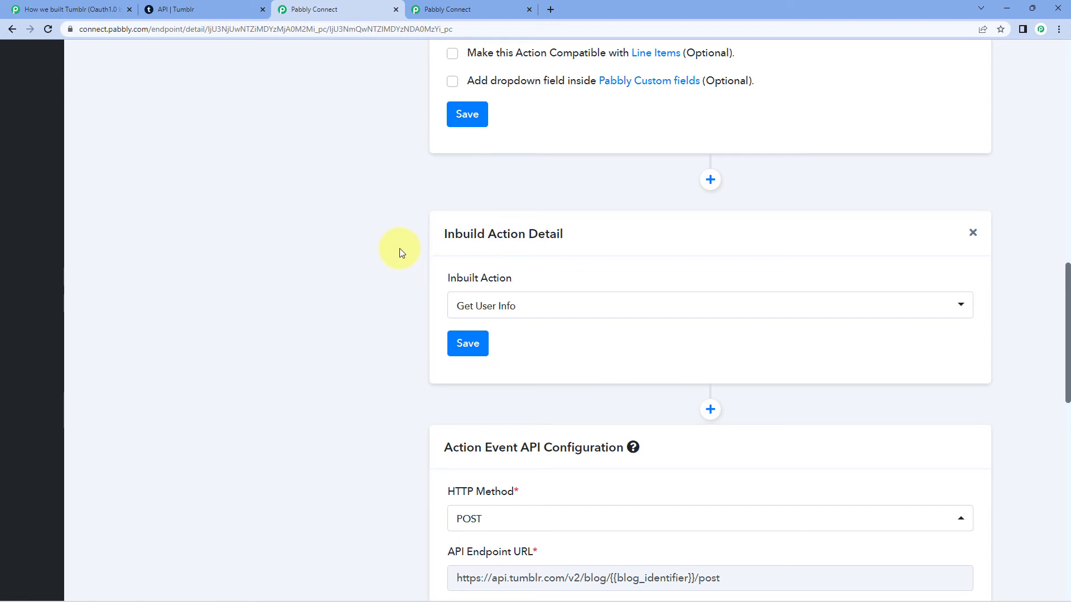
scroll(408, 243, up, 15)
scroll(408, 243, up, 1)
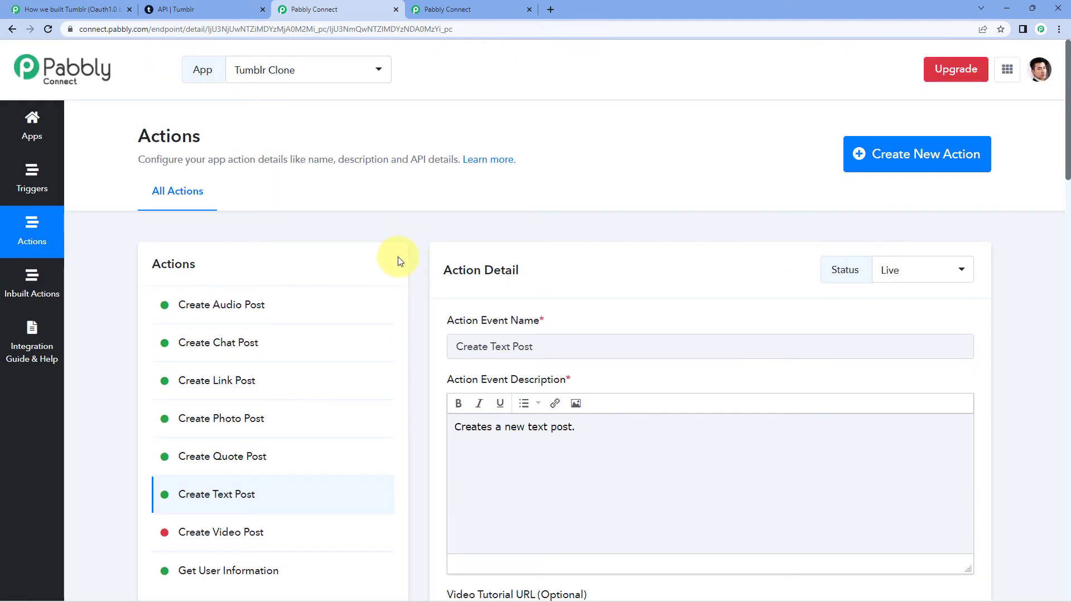
Open the app's Inbuilt Actions page and view the available Inbuilt Action Type options for Get User Info without changing the selection.
click(35, 279)
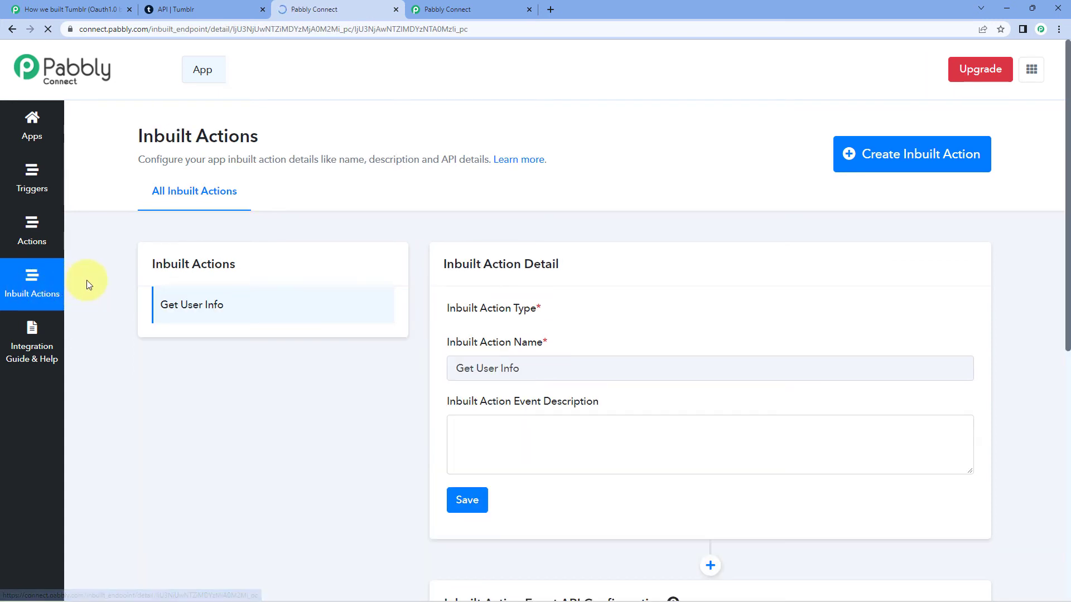
scroll(580, 201, down, 1)
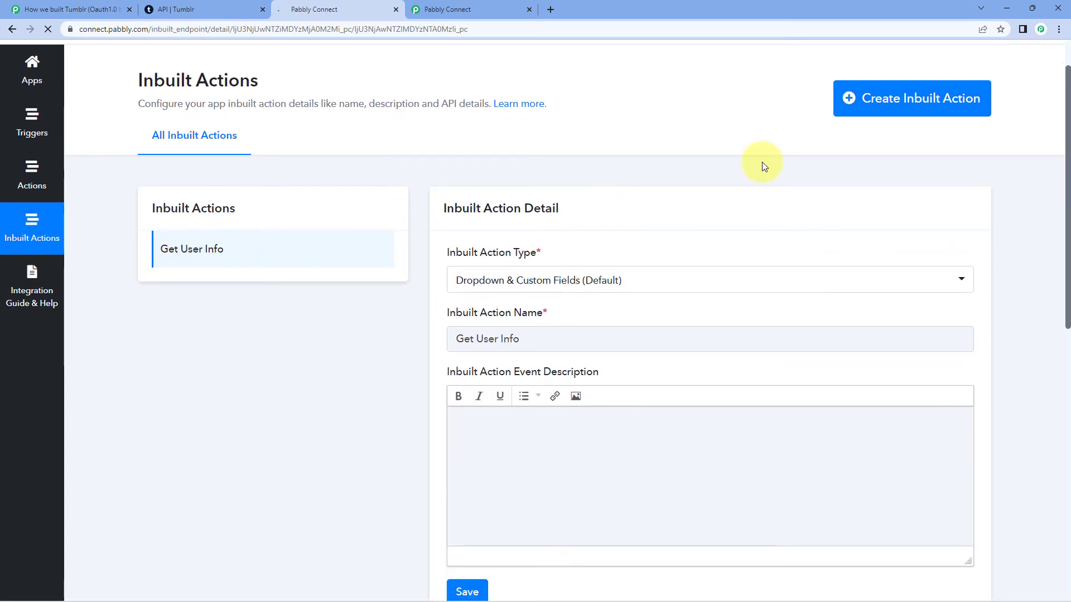
scroll(502, 134, down, 2)
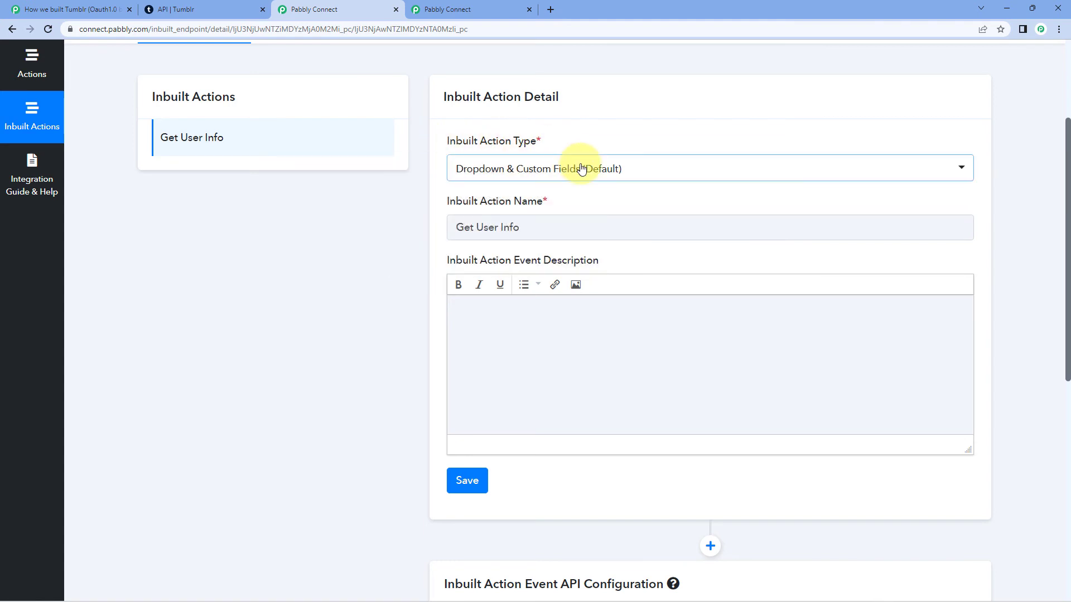
click(545, 169)
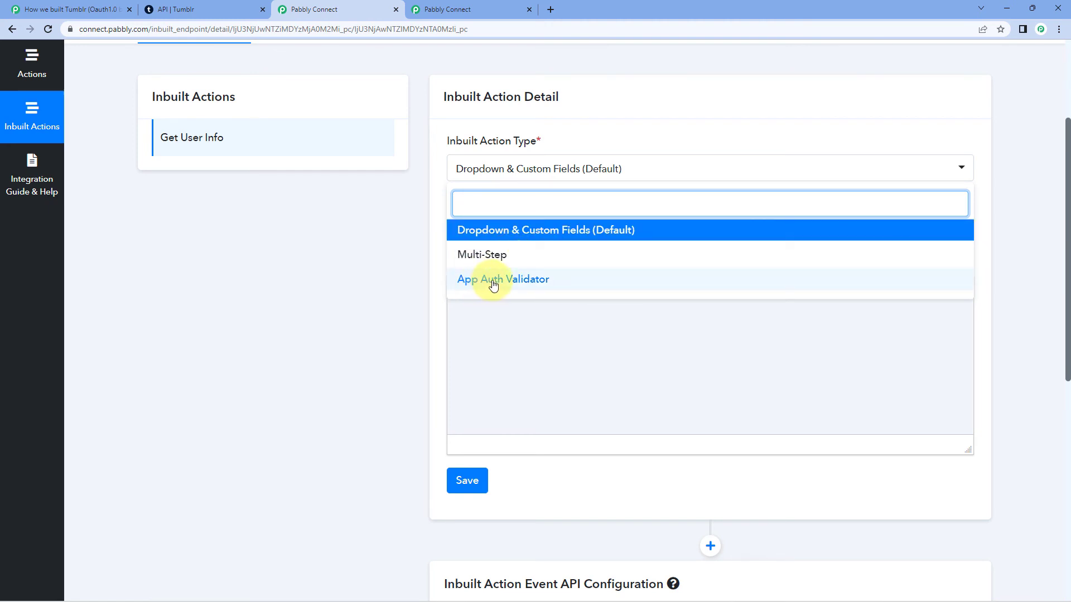
click(430, 236)
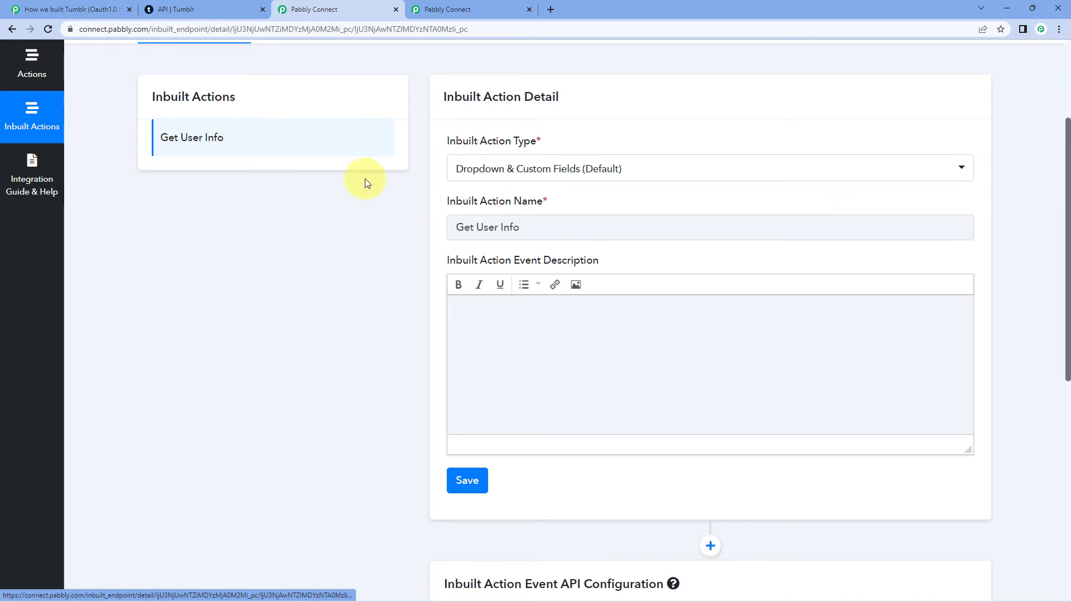
Examine the HTTP method, API endpoint URL and authentication in Get User Info's Inbuilt Action Event API Configuration.
scroll(396, 191, down, 8)
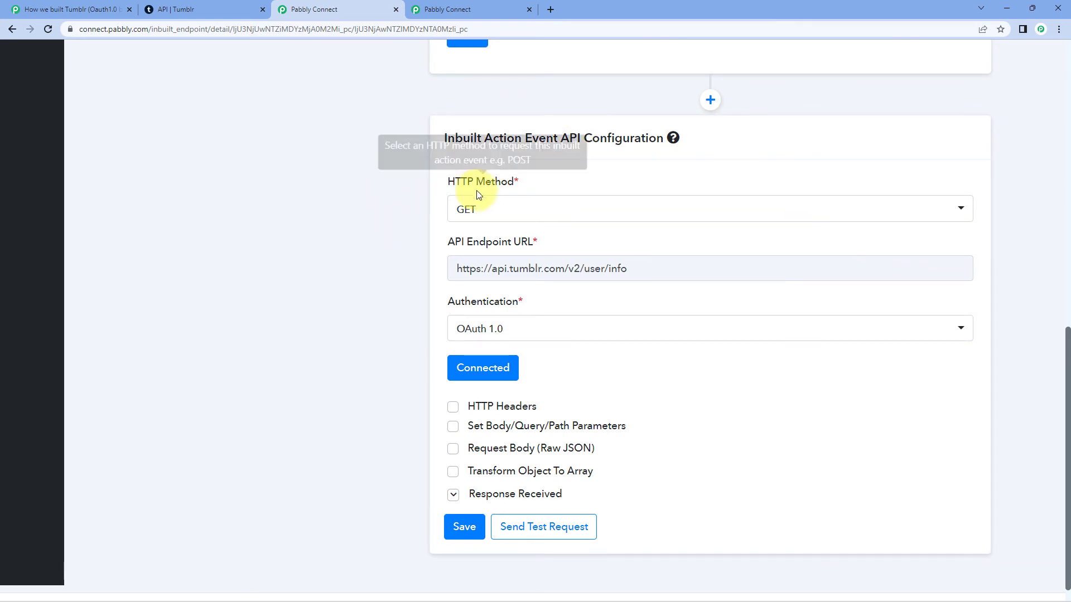
click(519, 212)
click(388, 201)
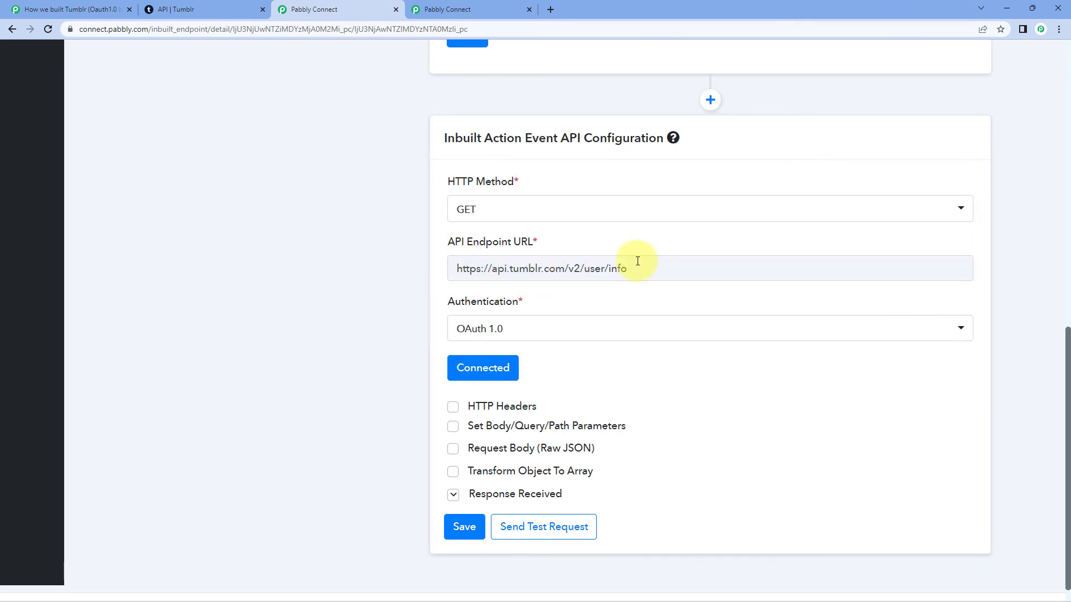
drag(638, 260, 399, 239)
click(399, 239)
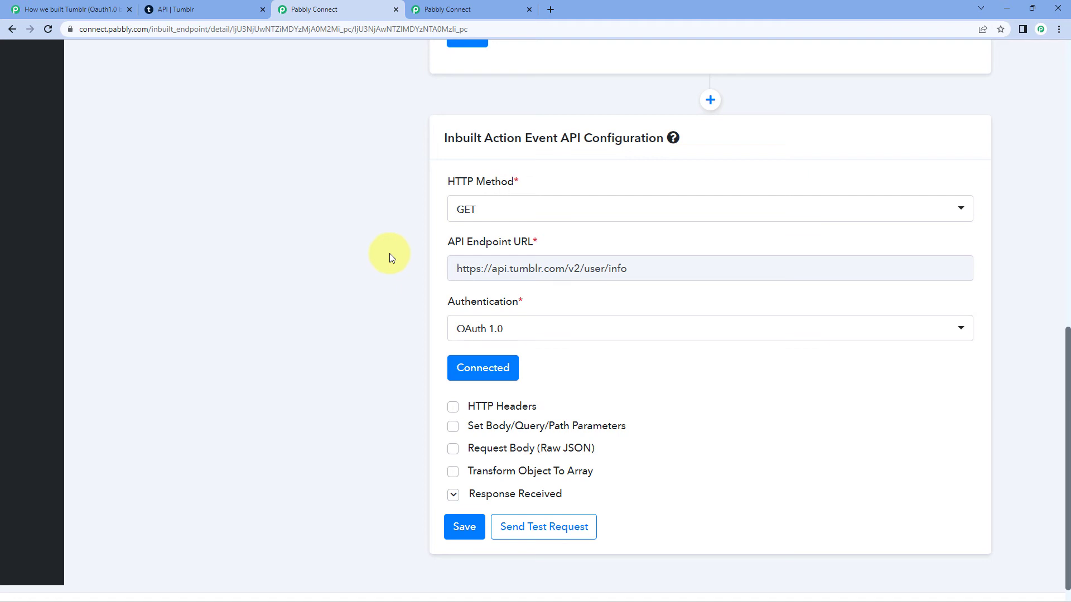
mouse_move(469, 296)
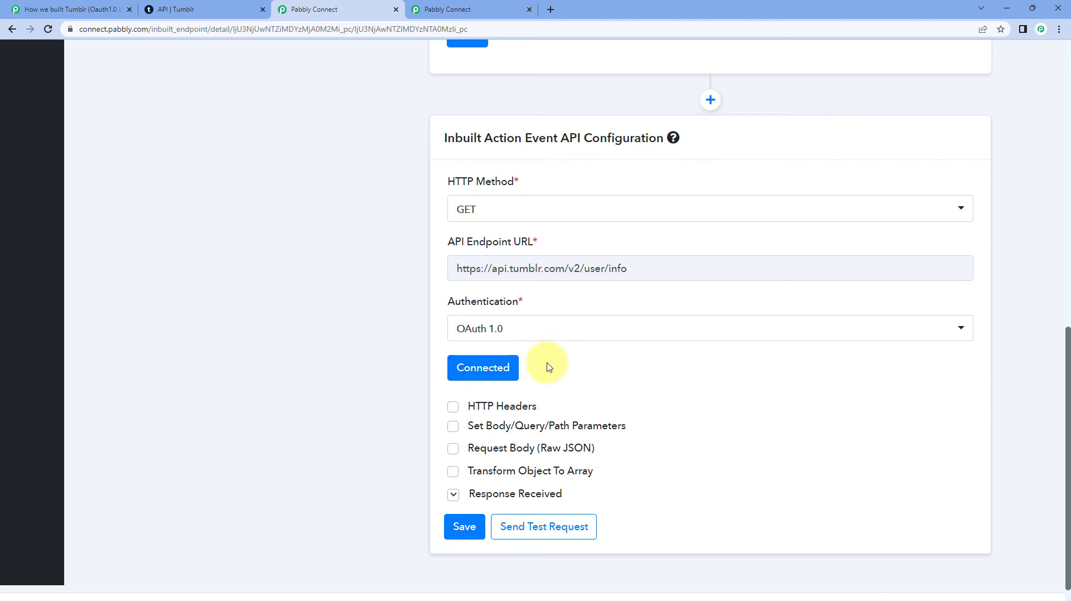
Send a test request for the Get User Info inbuilt action and look through the response fields received.
scroll(554, 347, down, 1)
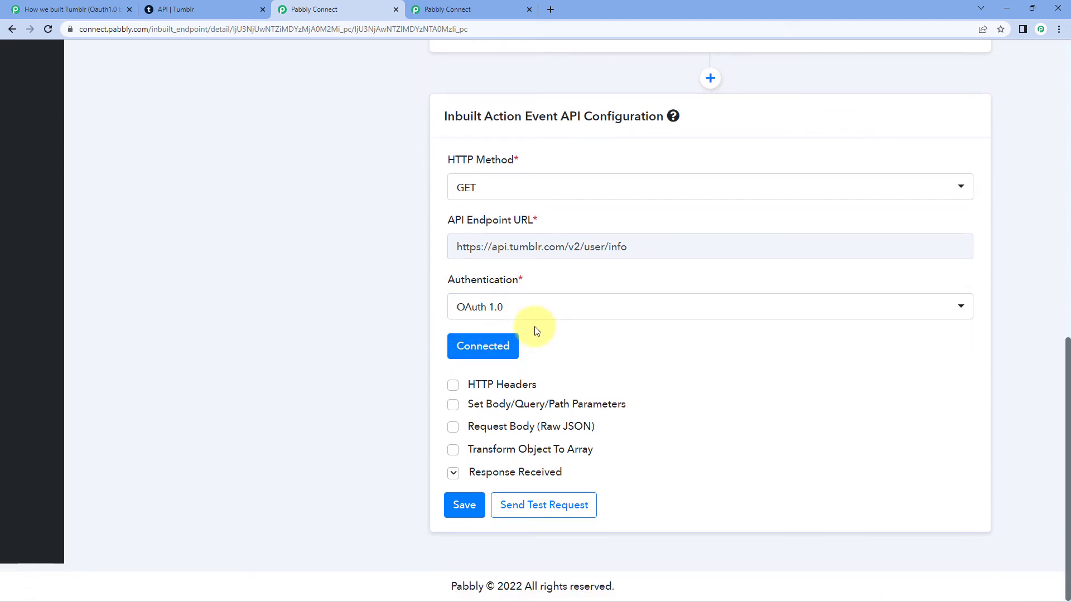
click(560, 505)
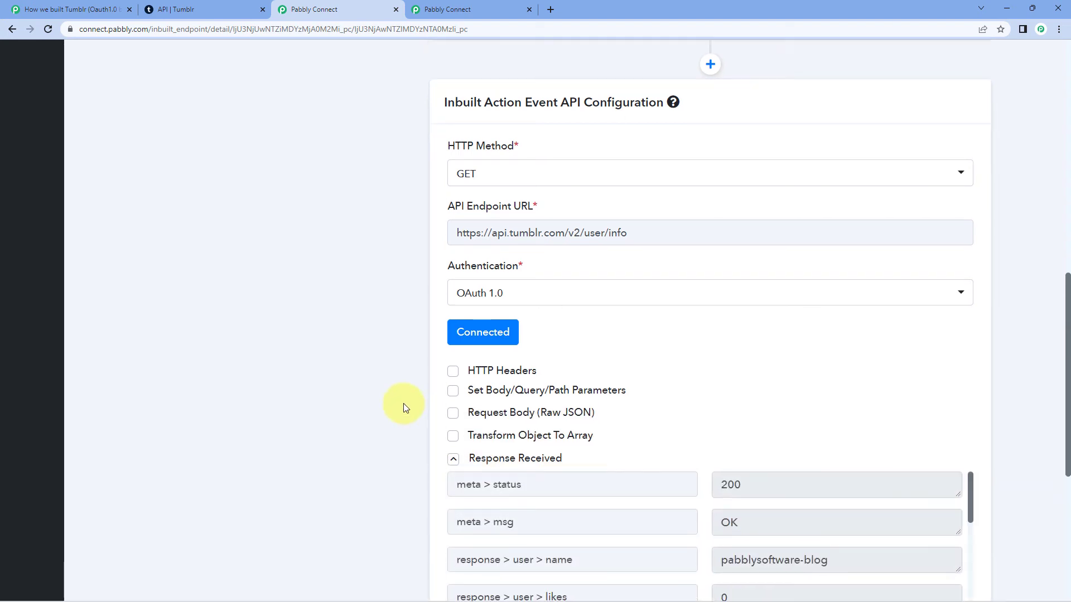
scroll(632, 239, down, 7)
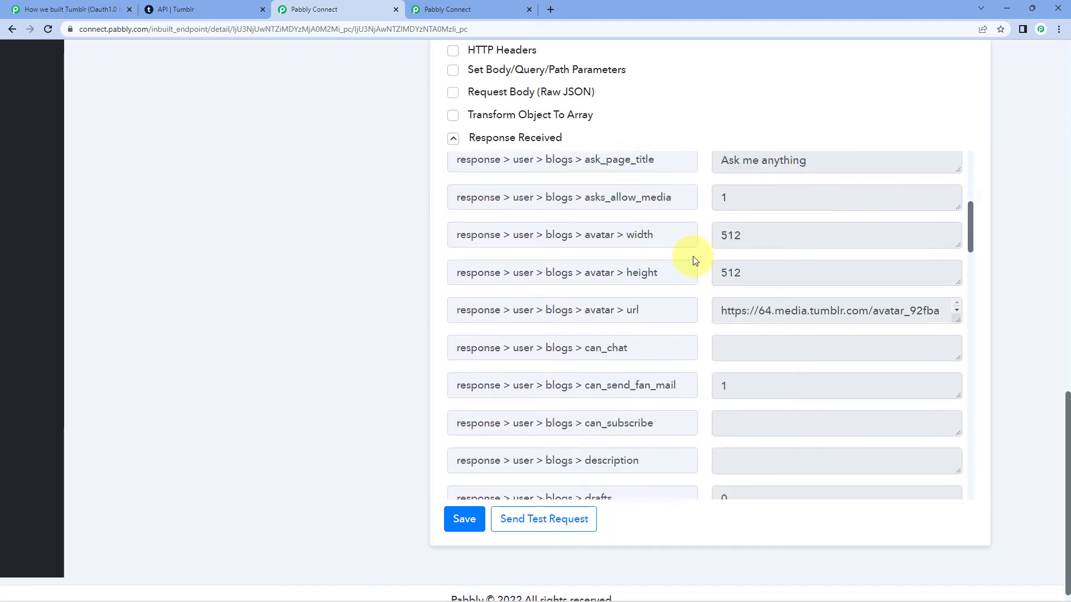
scroll(697, 276, up, 6)
scroll(698, 279, up, 1)
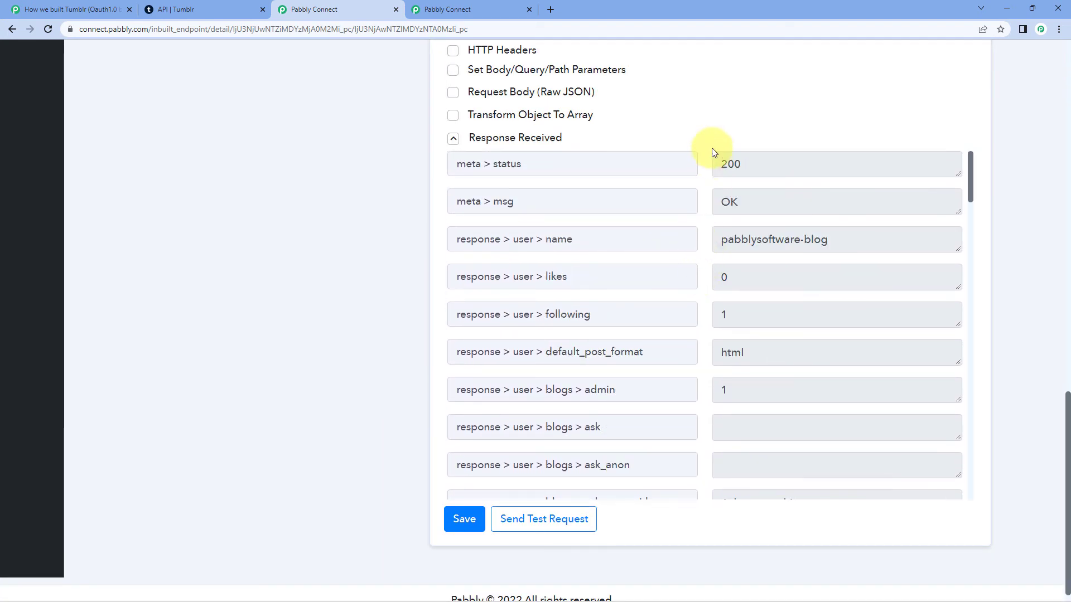
scroll(702, 179, up, 2)
scroll(382, 203, up, 5)
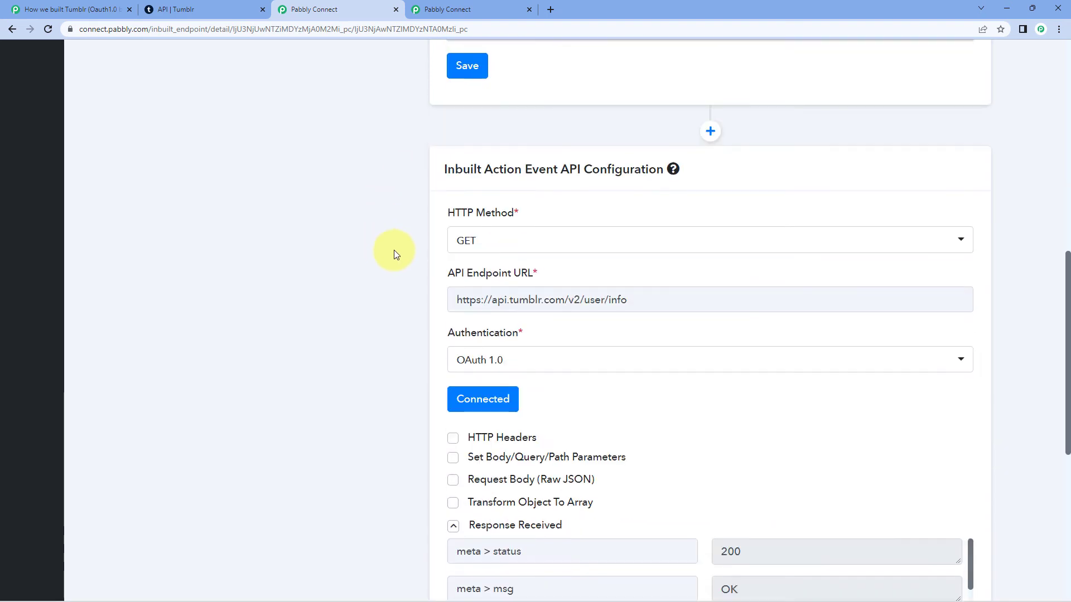
scroll(394, 255, down, 7)
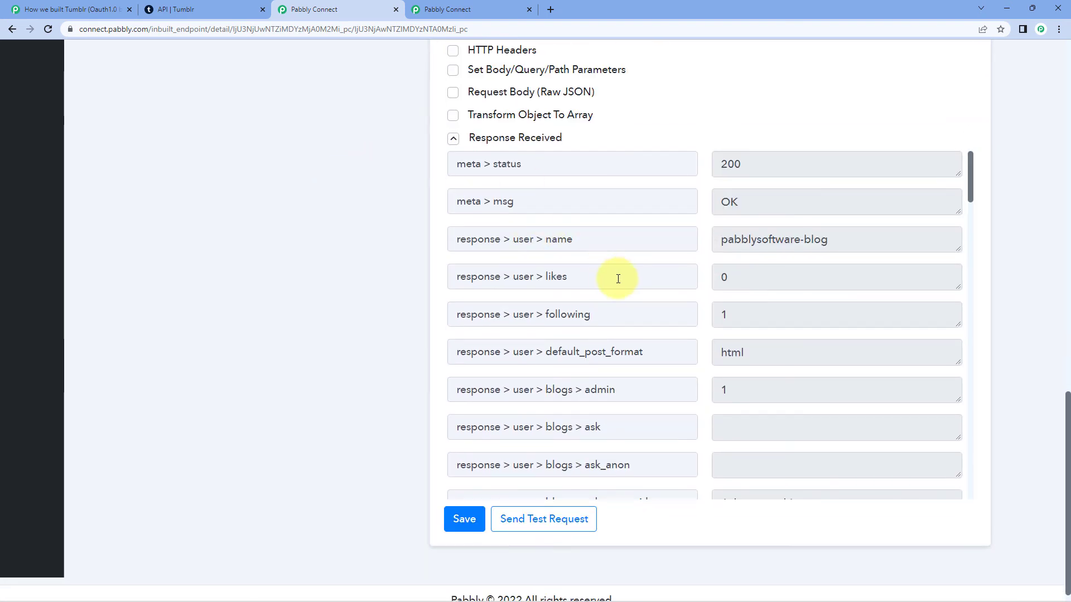
Examine the blog fields in the Get User Info response, including blogs > name, and return to the start of the Inbuilt Actions page.
scroll(701, 210, down, 5)
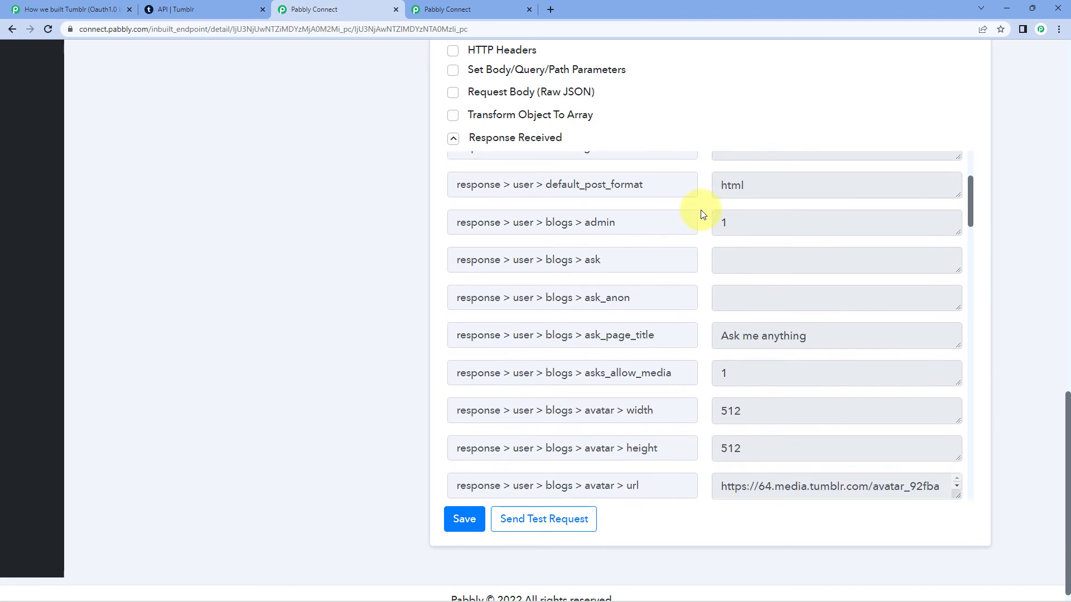
scroll(704, 208, down, 2)
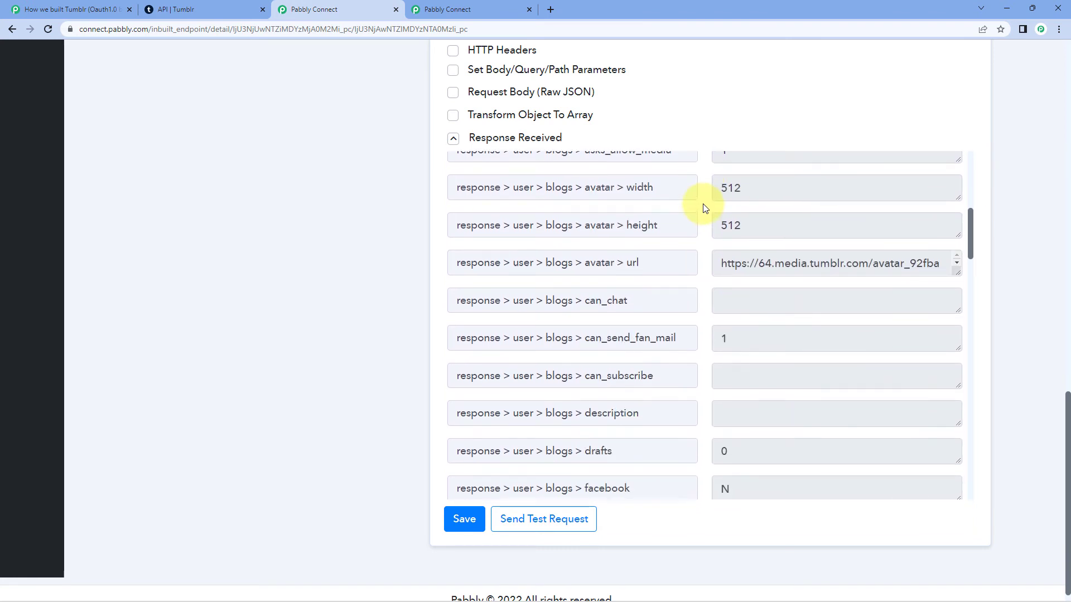
scroll(704, 209, down, 4)
scroll(704, 208, up, 5)
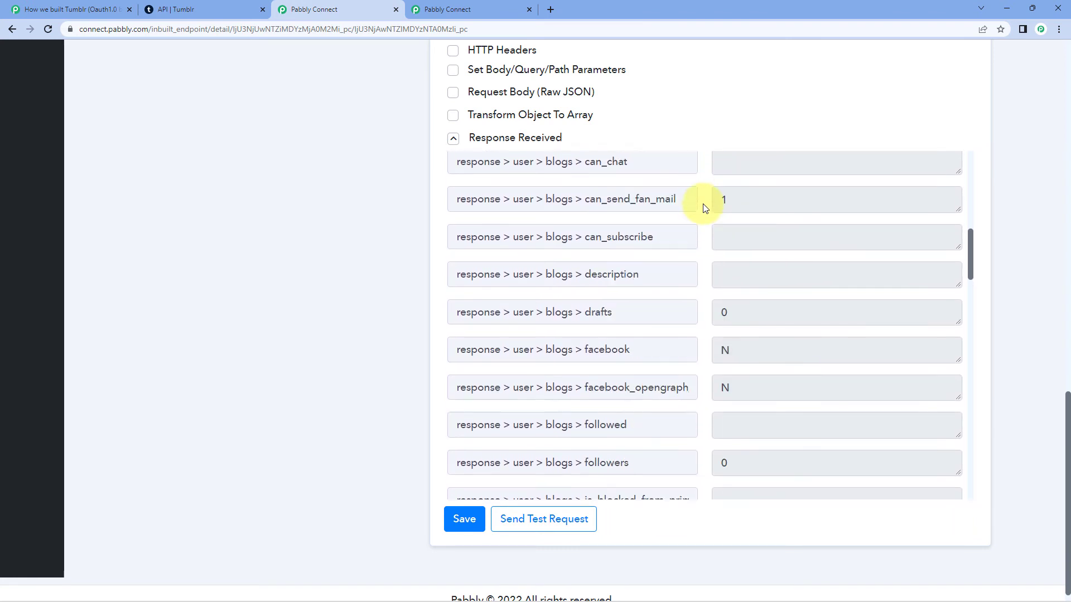
scroll(704, 209, down, 6)
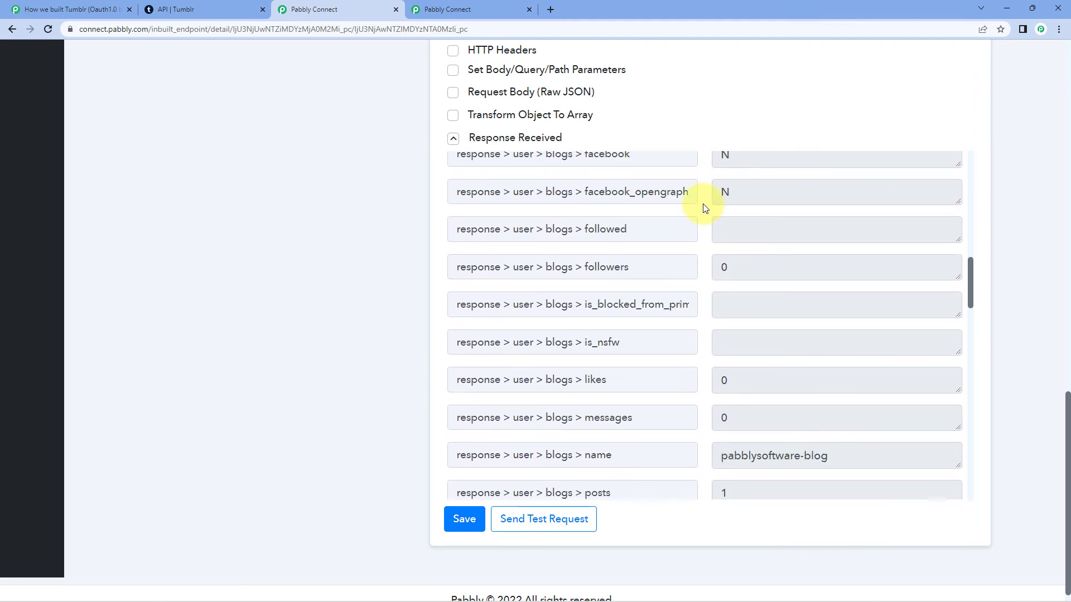
scroll(704, 237, down, 7)
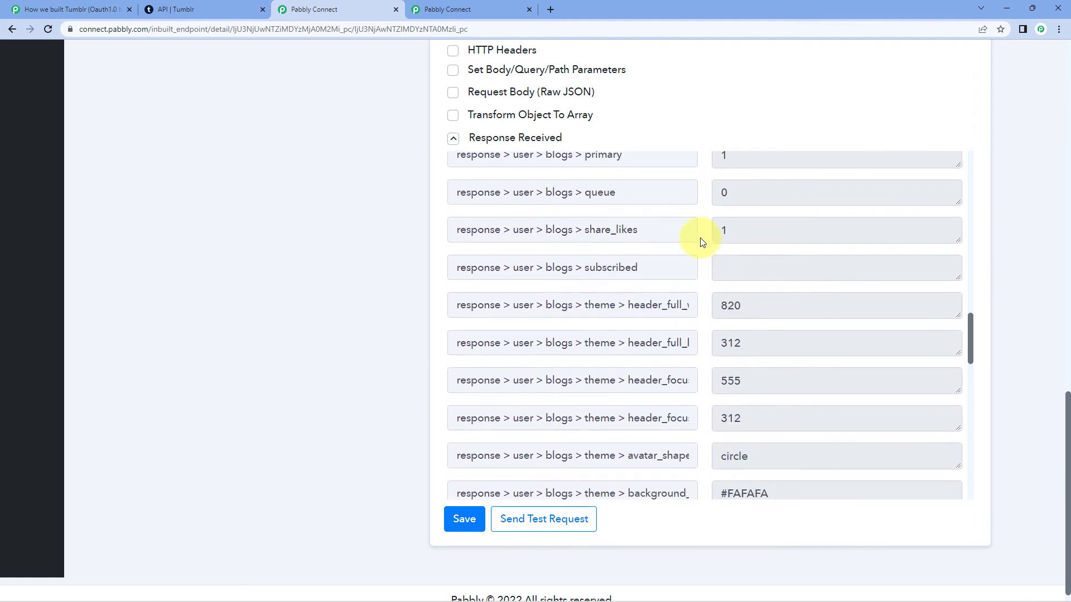
scroll(701, 243, up, 3)
scroll(700, 238, up, 15)
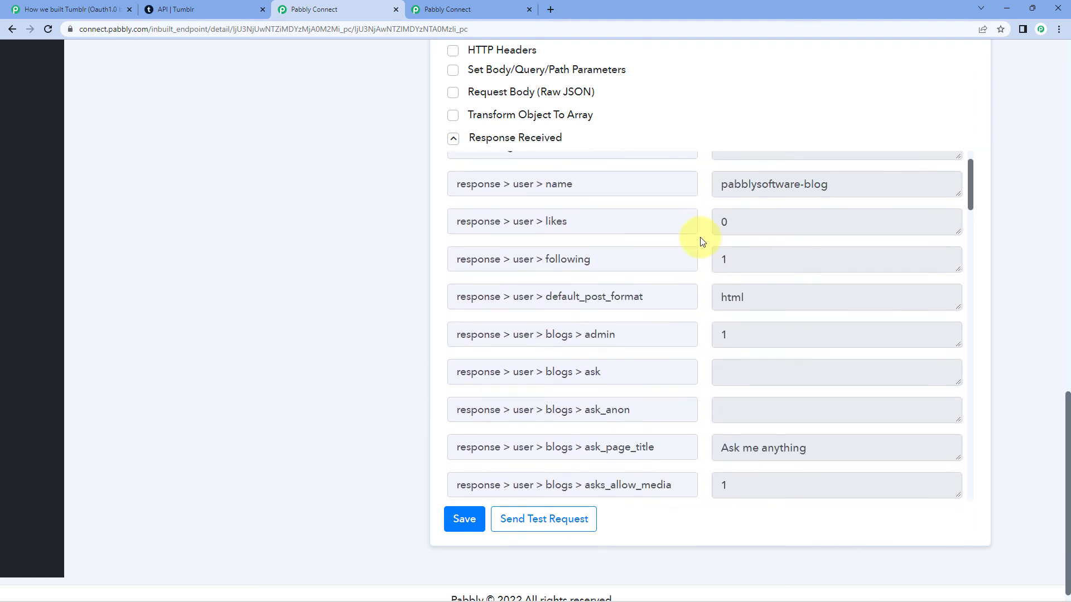
scroll(692, 218, up, 7)
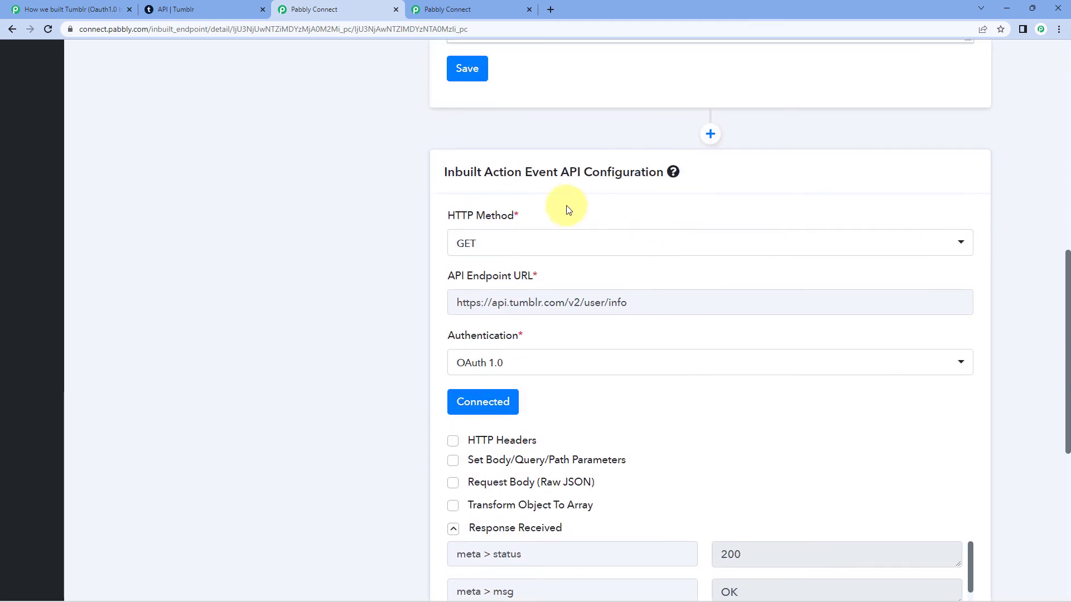
scroll(391, 181, up, 12)
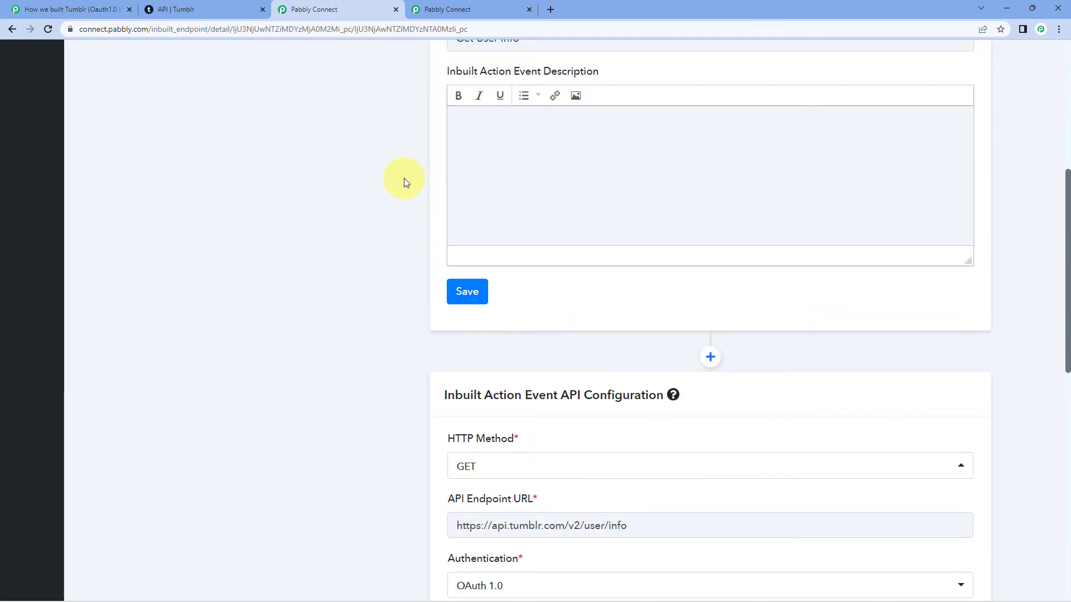
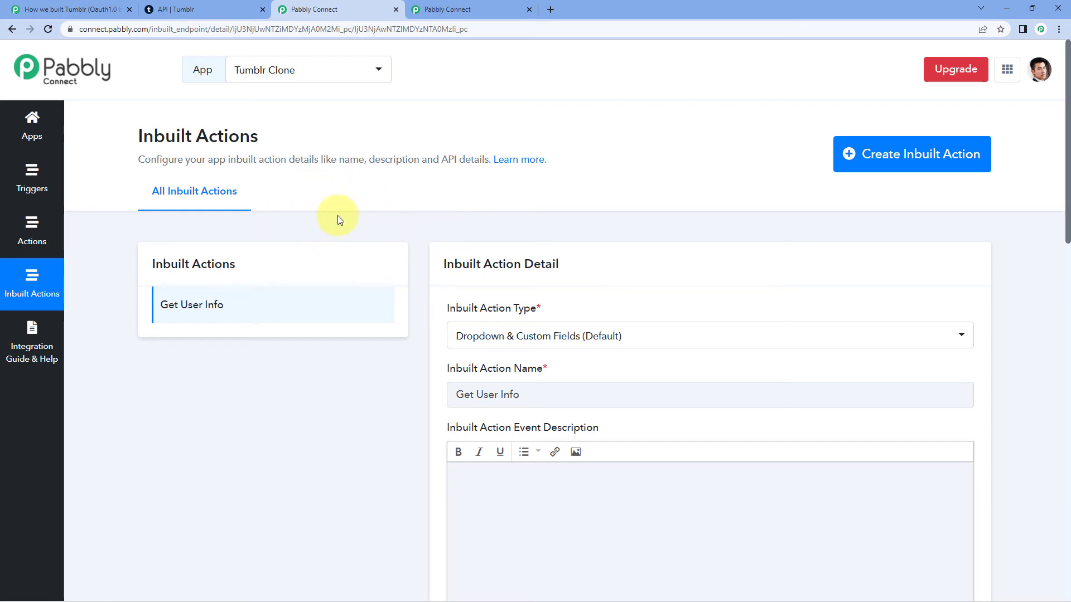
Open the Create Text Post action from the Actions page and save Get User Info as its inbuilt action.
click(51, 223)
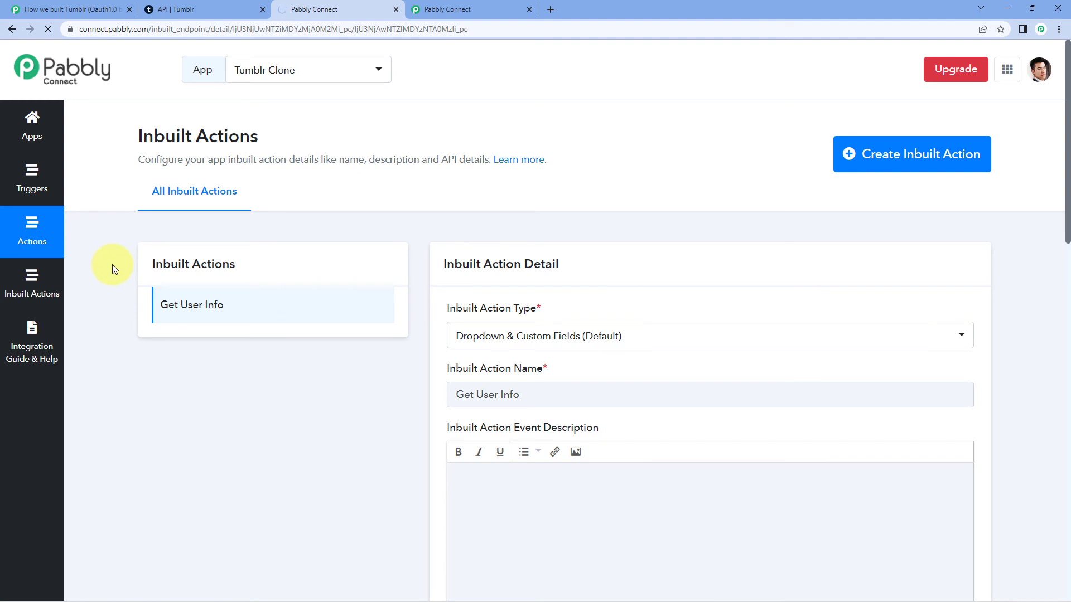
scroll(109, 251, down, 3)
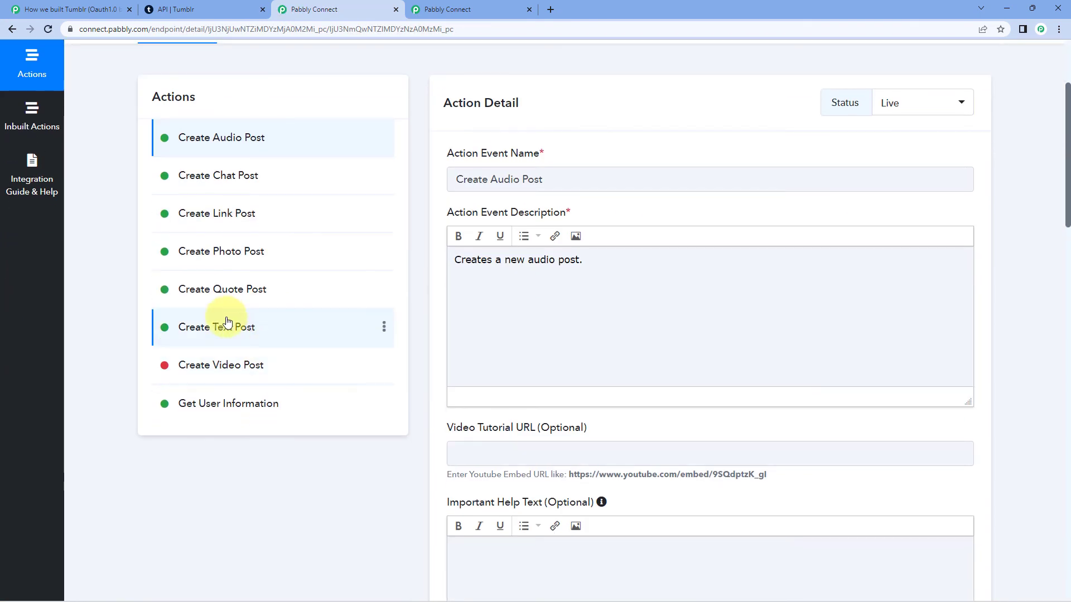
click(215, 288)
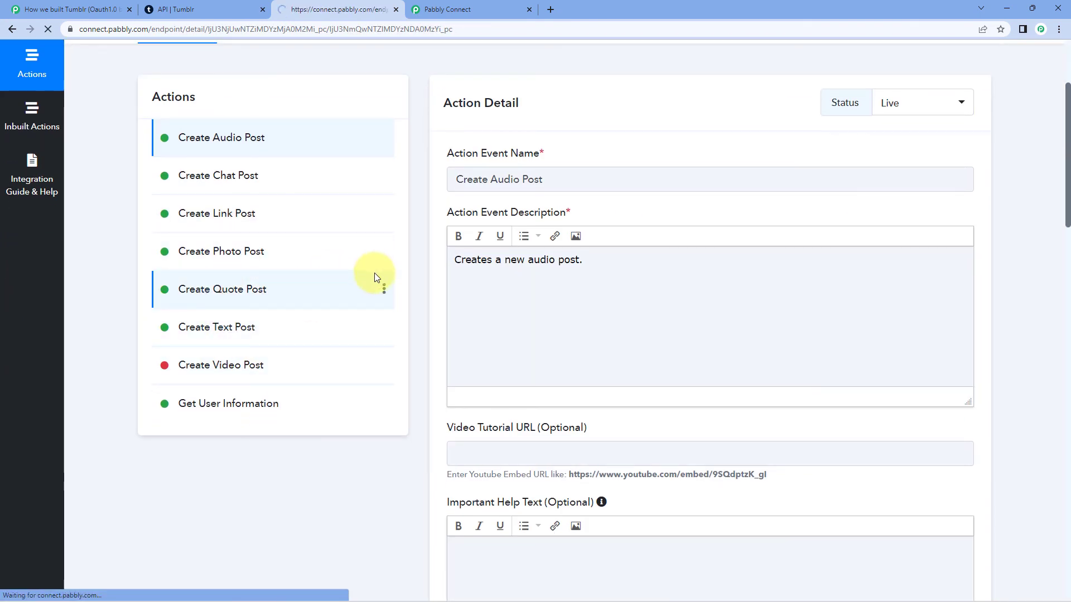
scroll(415, 272, down, 15)
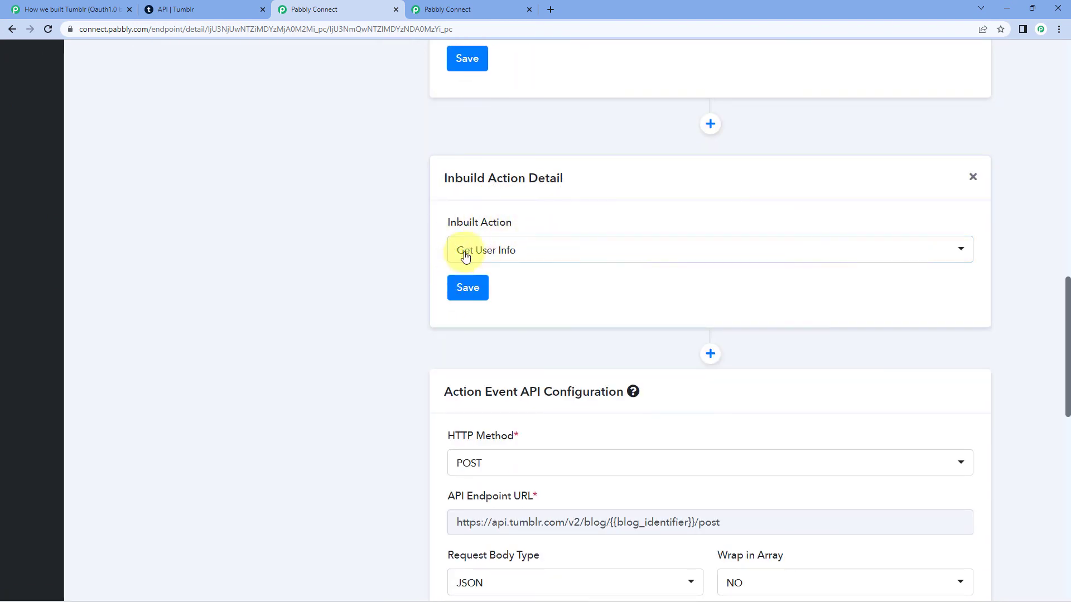
click(468, 287)
Review the Action Event API Configuration and open the field details of the blog_identifier parameter.
scroll(390, 292, down, 2)
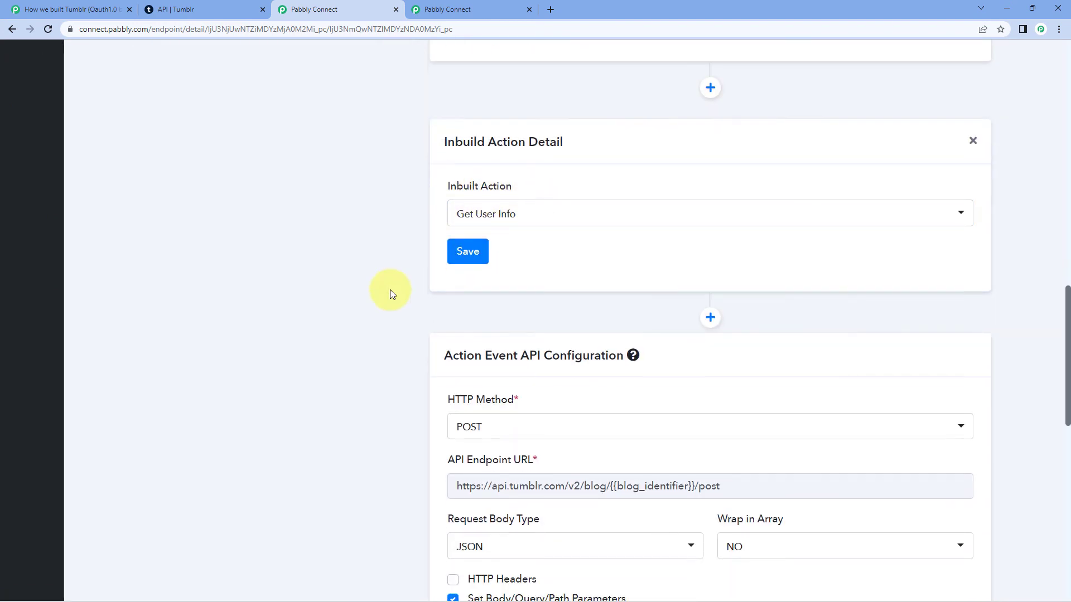
scroll(372, 285, down, 6)
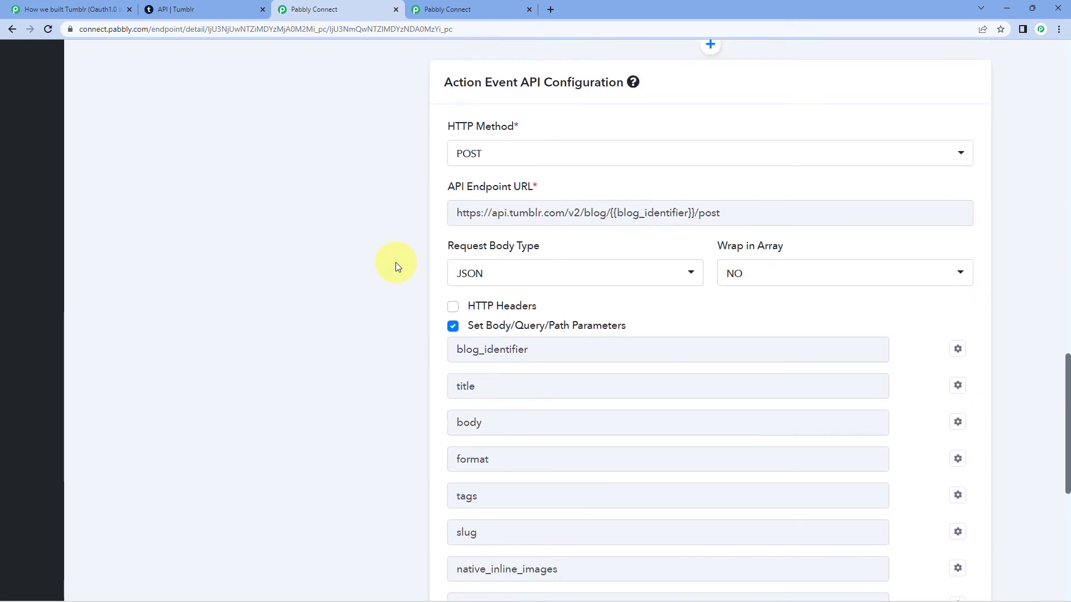
scroll(395, 262, up, 3)
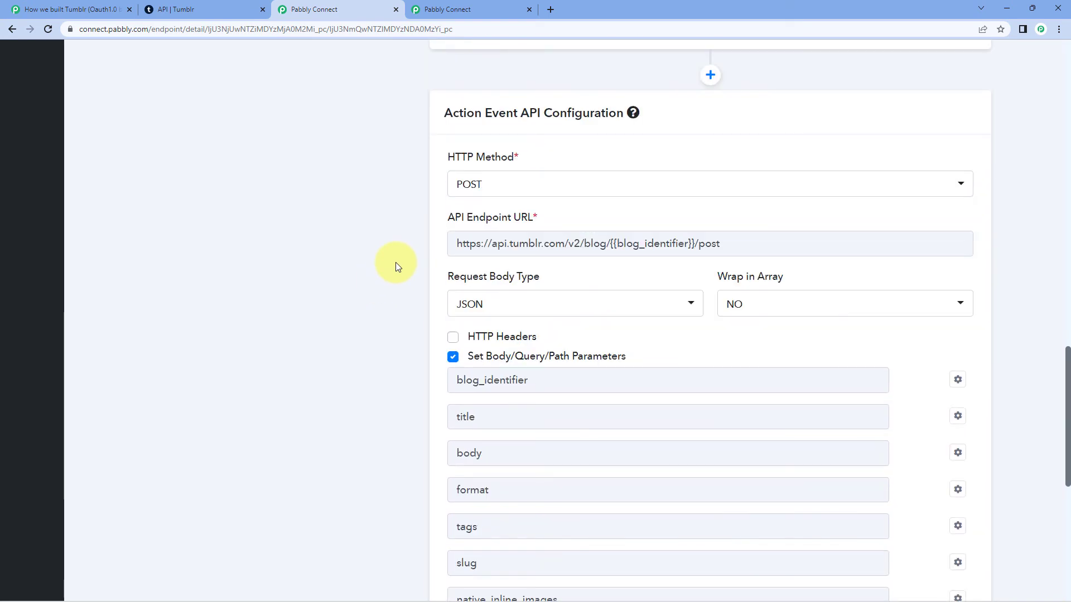
scroll(398, 262, down, 2)
mouse_move(963, 269)
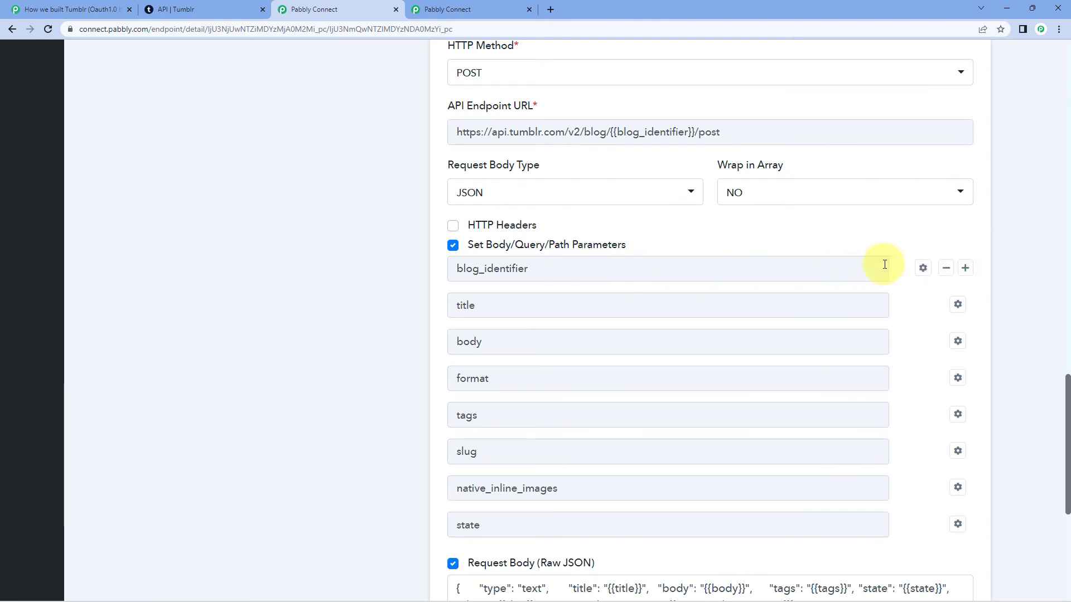
click(923, 269)
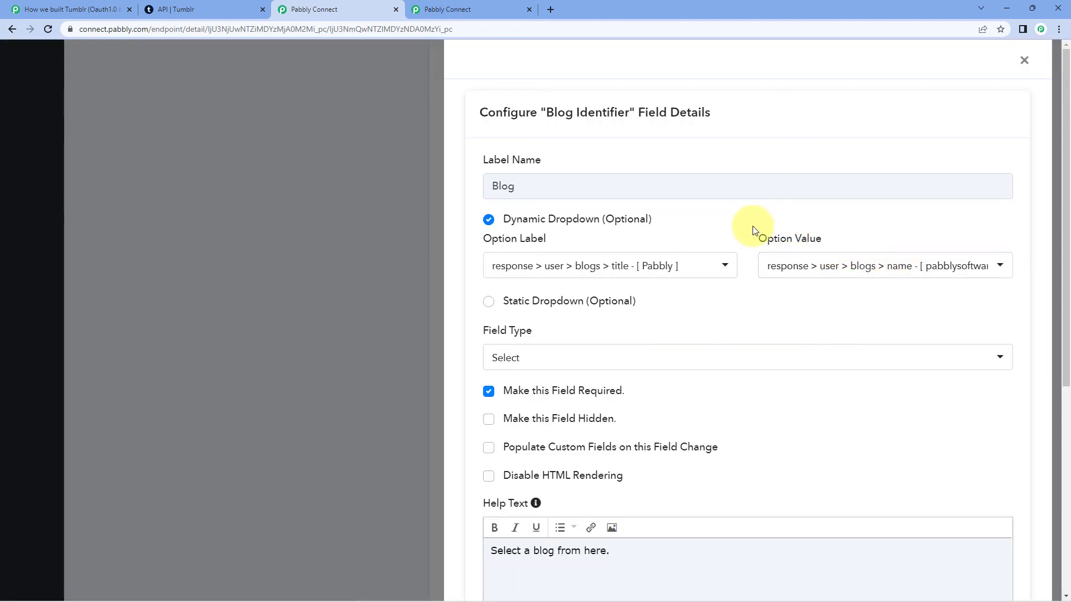
scroll(752, 227, down, 1)
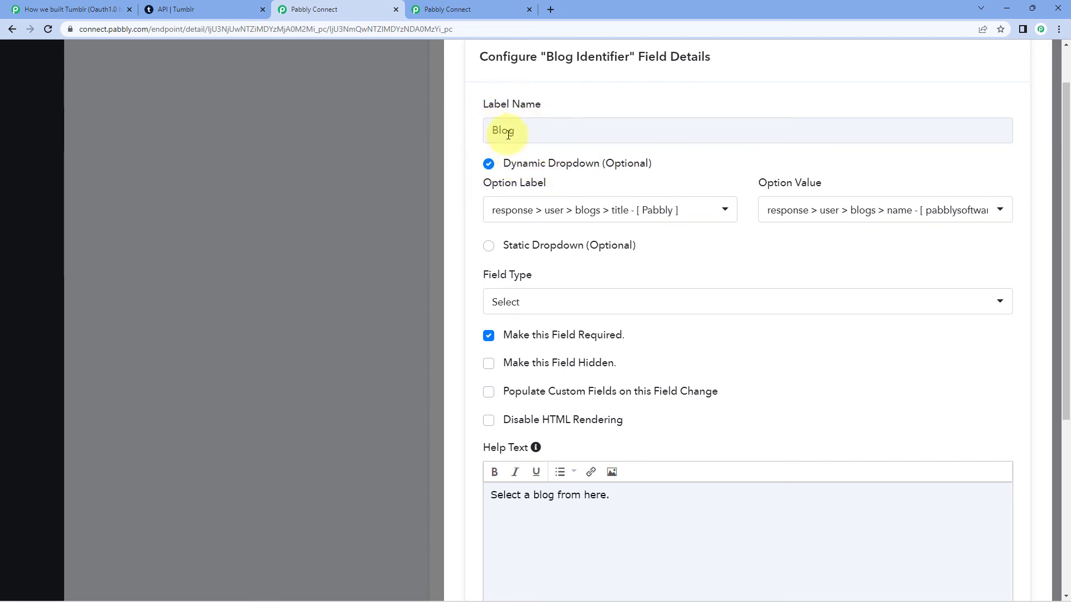
Look through the Get User Info response fields offered as the dynamic dropdown's Option Label, down to response > user > blogs > title, and close the list.
click(719, 213)
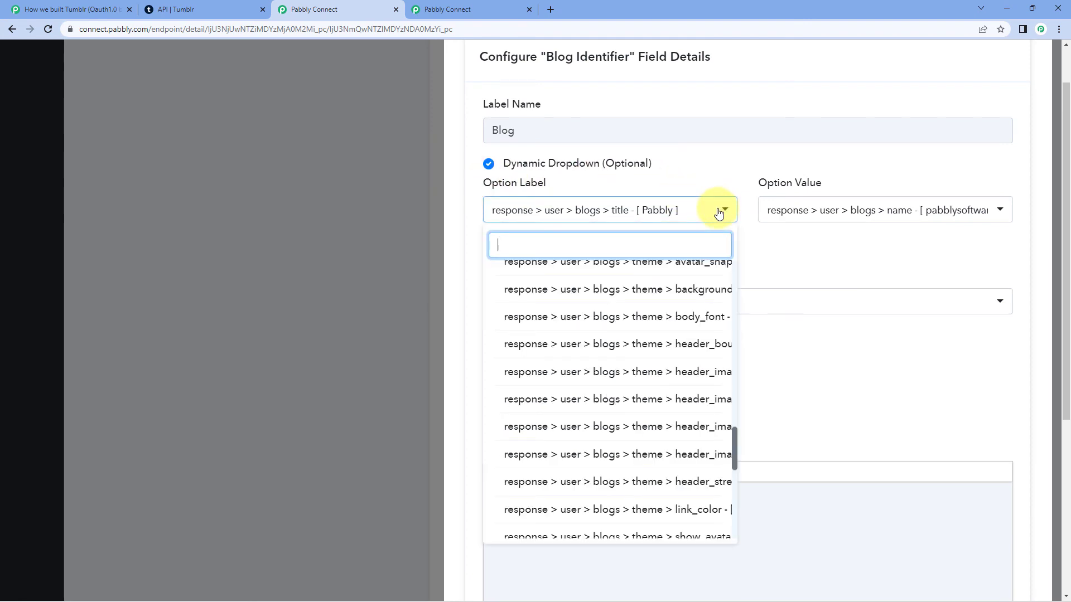
scroll(714, 312, up, 10)
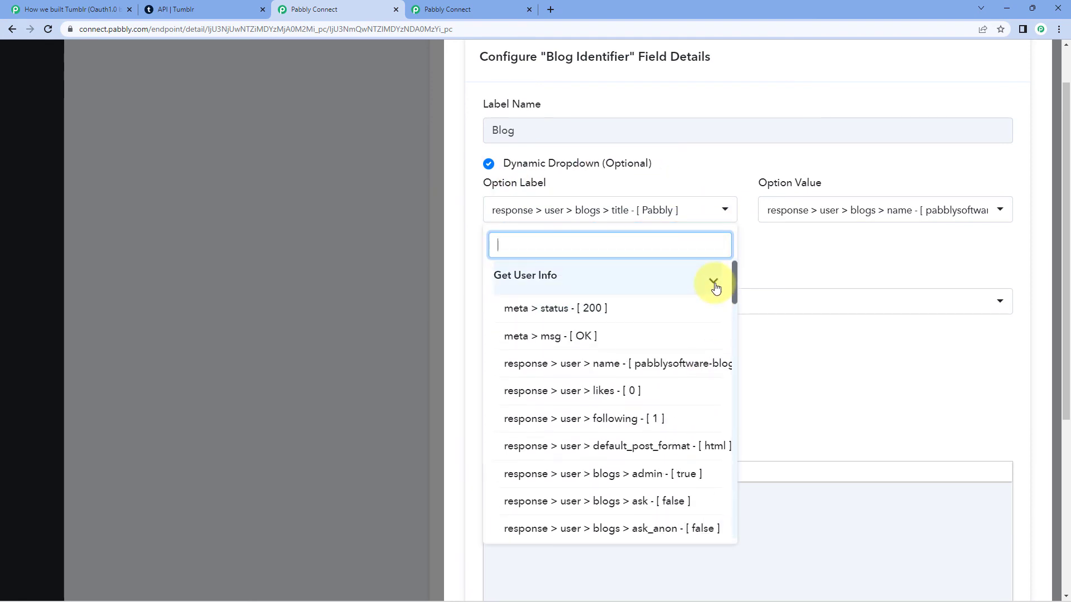
click(714, 287)
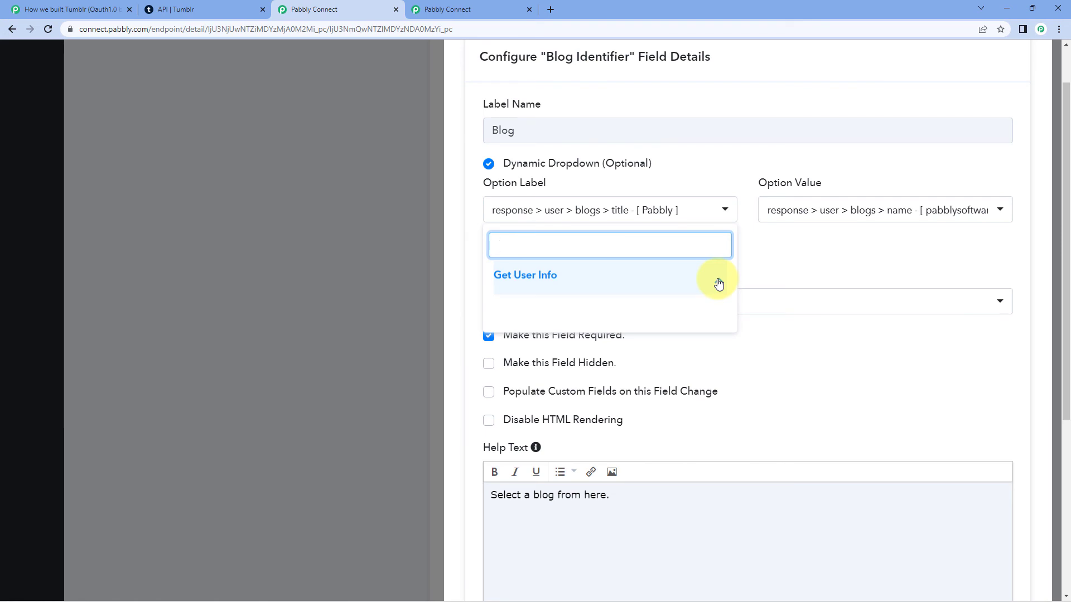
click(719, 284)
scroll(664, 334, down, 12)
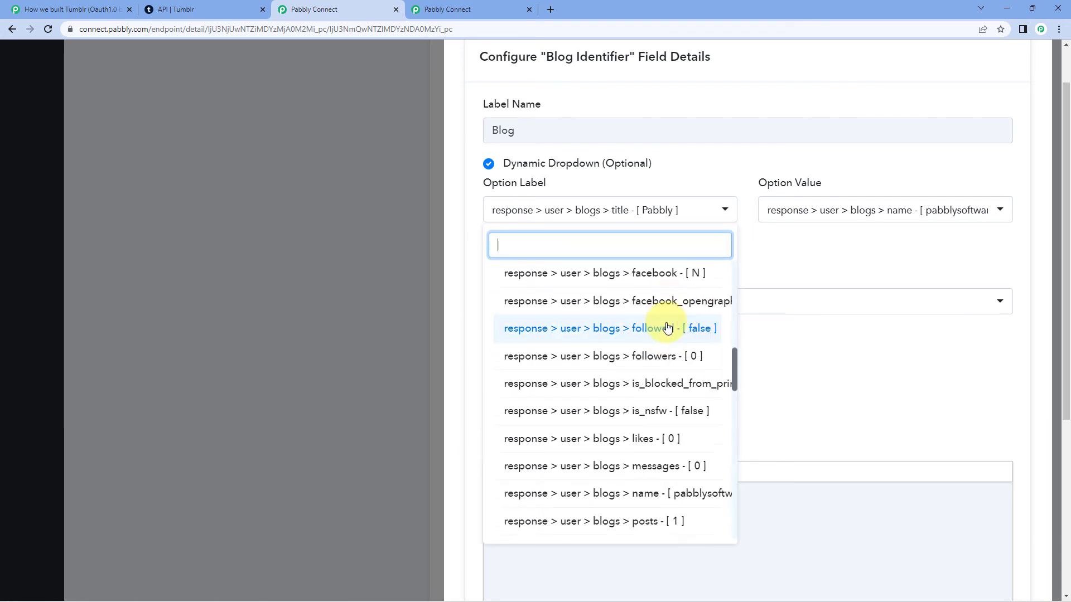
scroll(676, 310, down, 6)
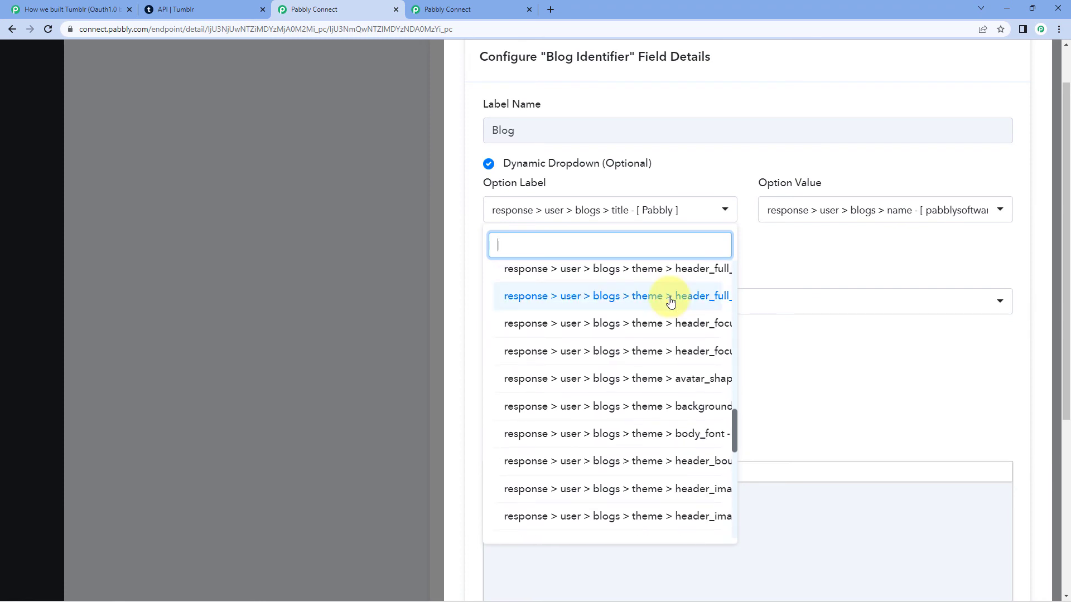
scroll(658, 288, down, 7)
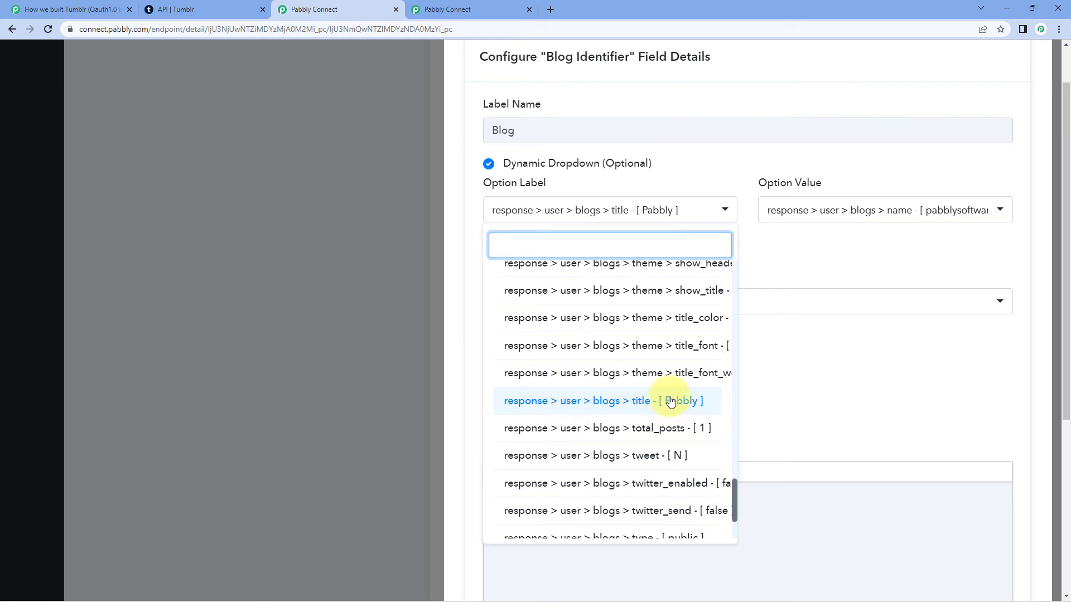
click(487, 193)
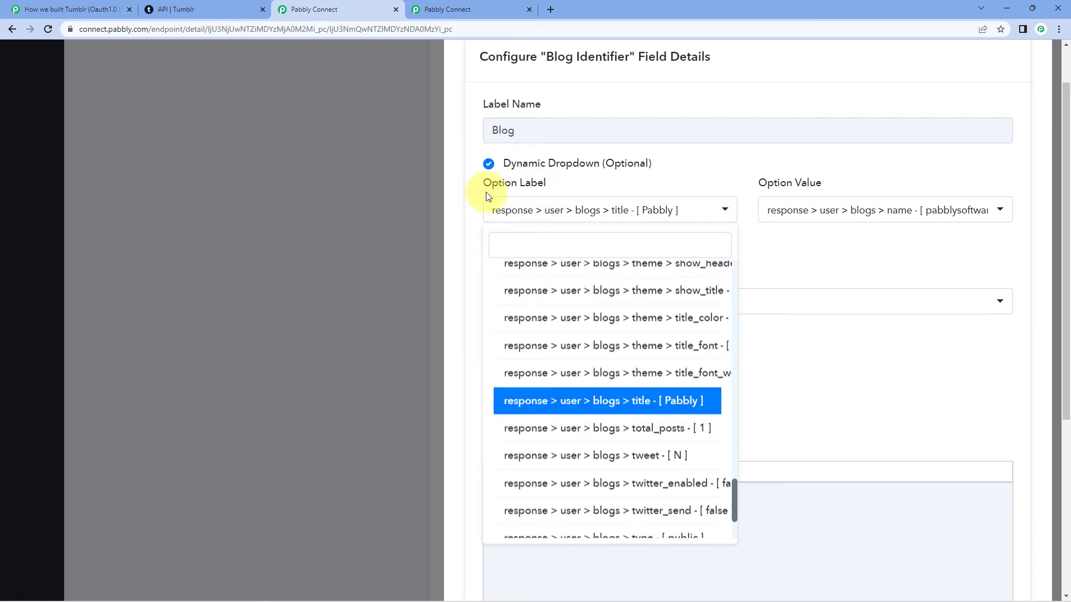
click(493, 194)
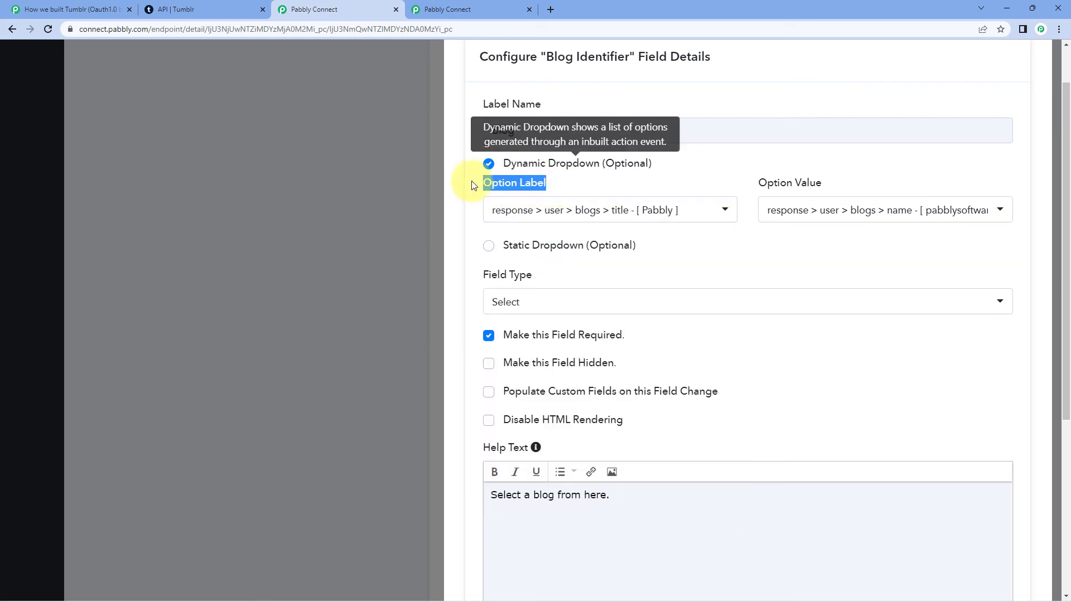
click(573, 186)
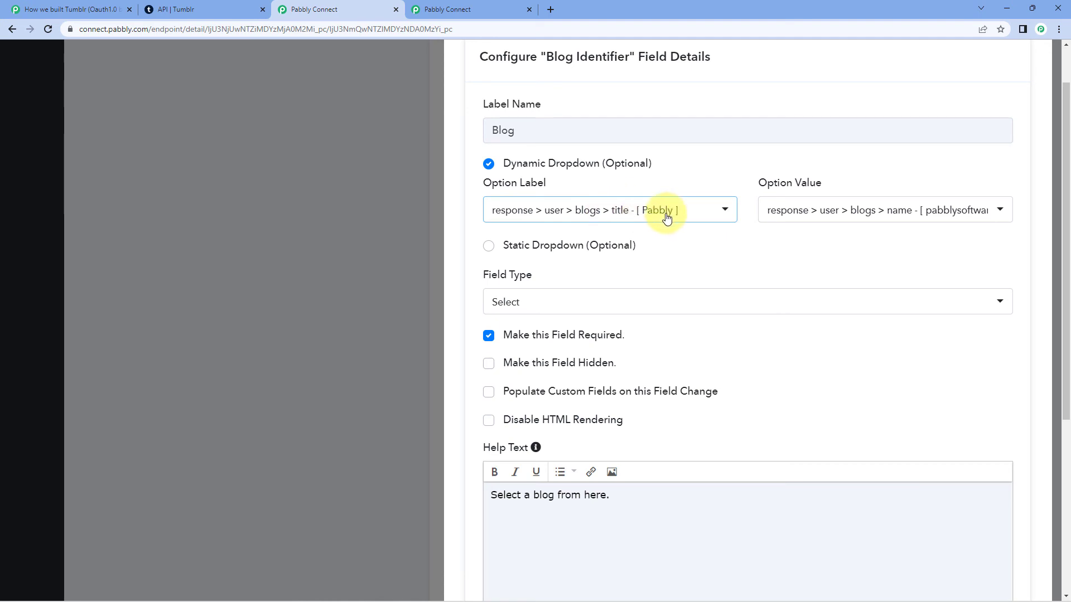
click(688, 220)
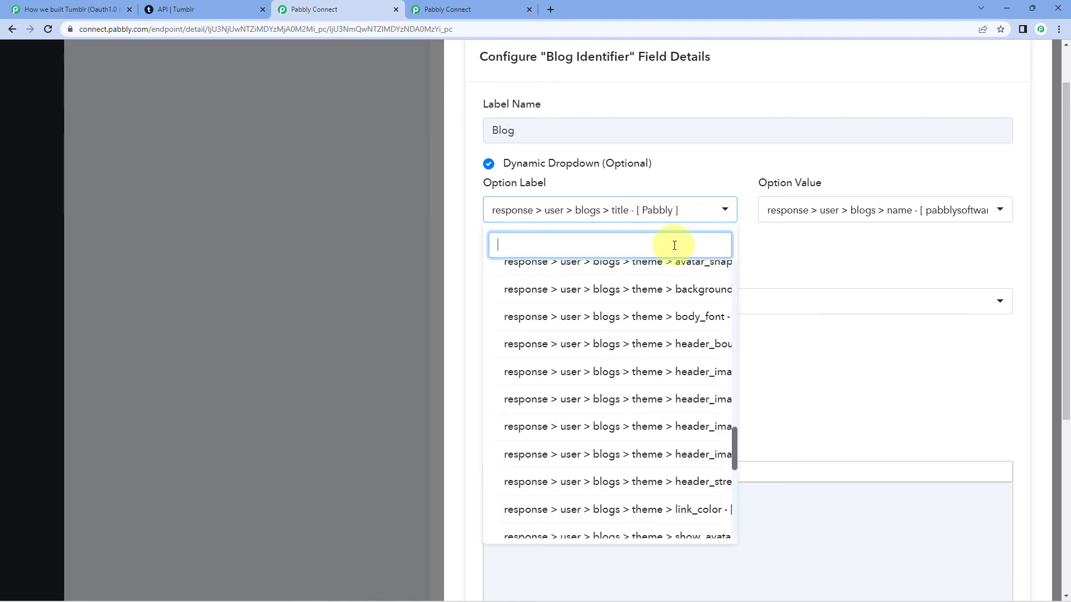
scroll(691, 290, up, 1)
click(722, 186)
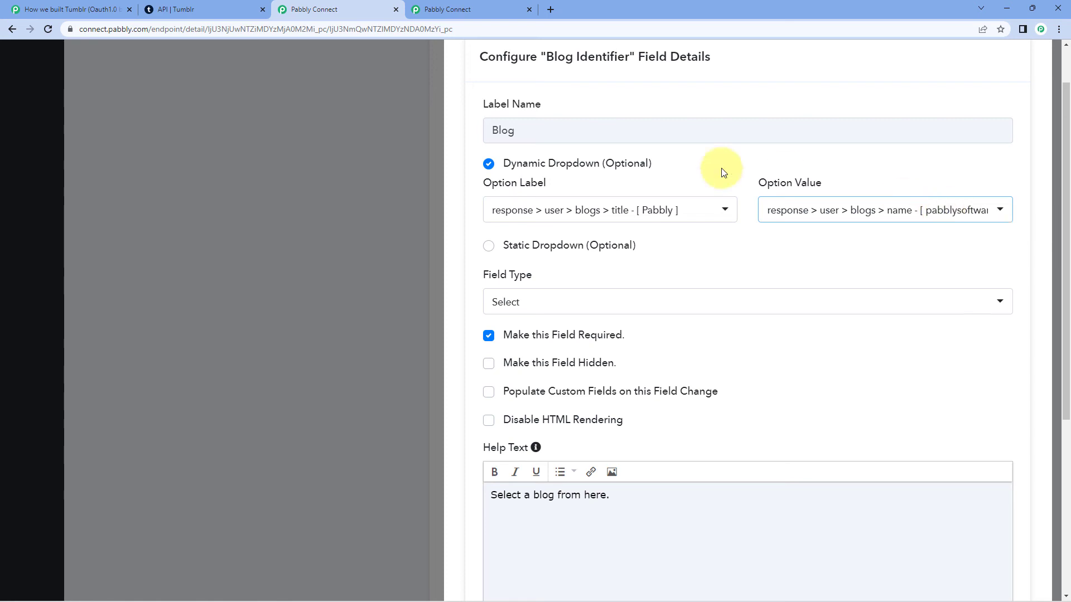
Look through the response fields offered as the dynamic dropdown's Option Value, down to response > user > blogs > name, and close the list.
drag(749, 184, 853, 180)
click(879, 212)
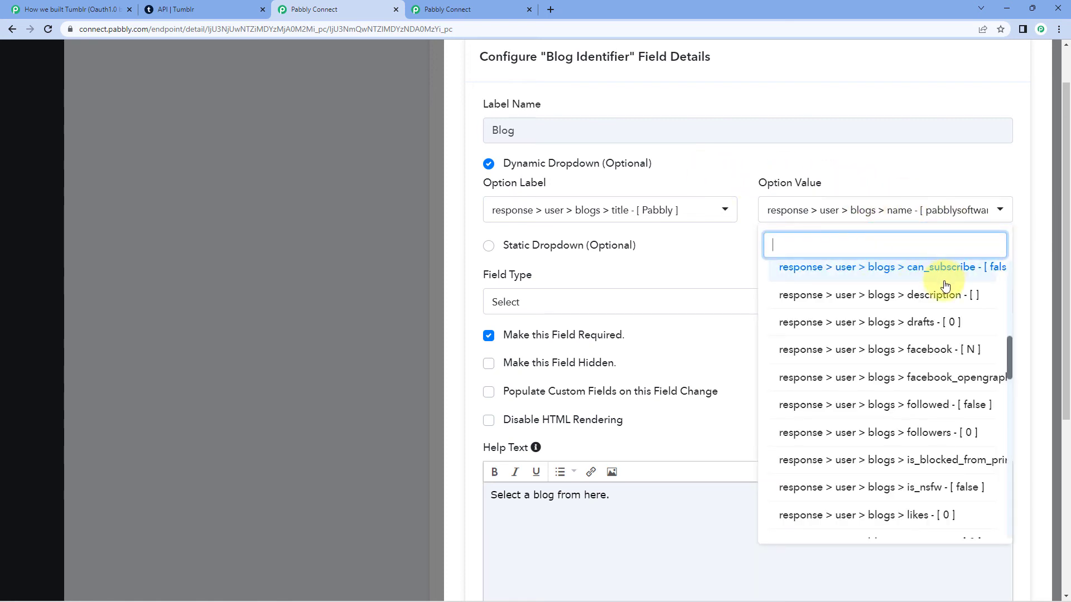
scroll(912, 341, down, 4)
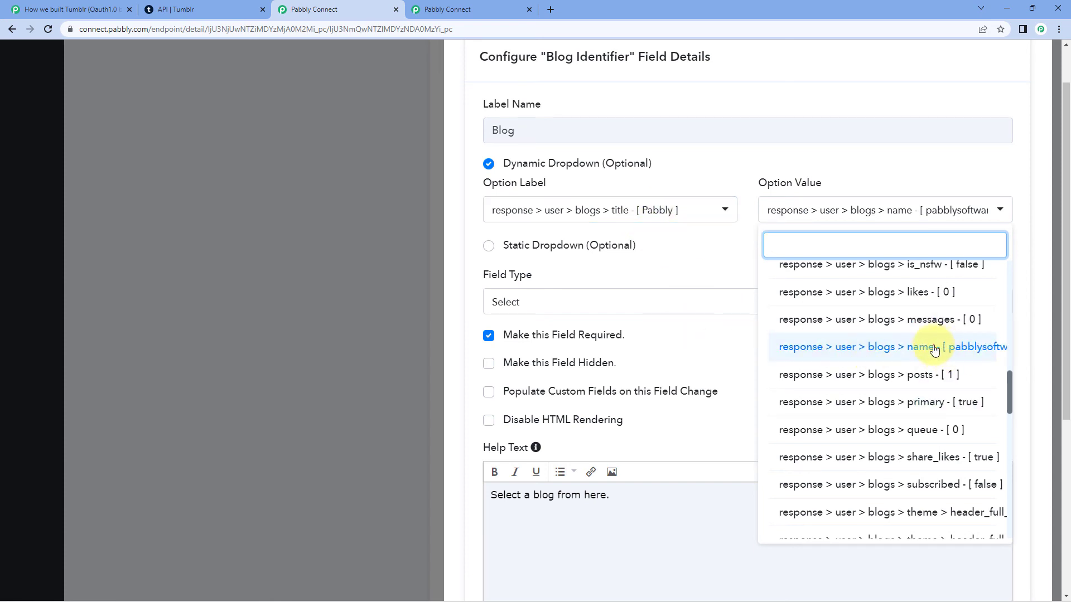
click(744, 176)
View the available Field Type options for the Blog field and choose Select.
scroll(562, 222, down, 1)
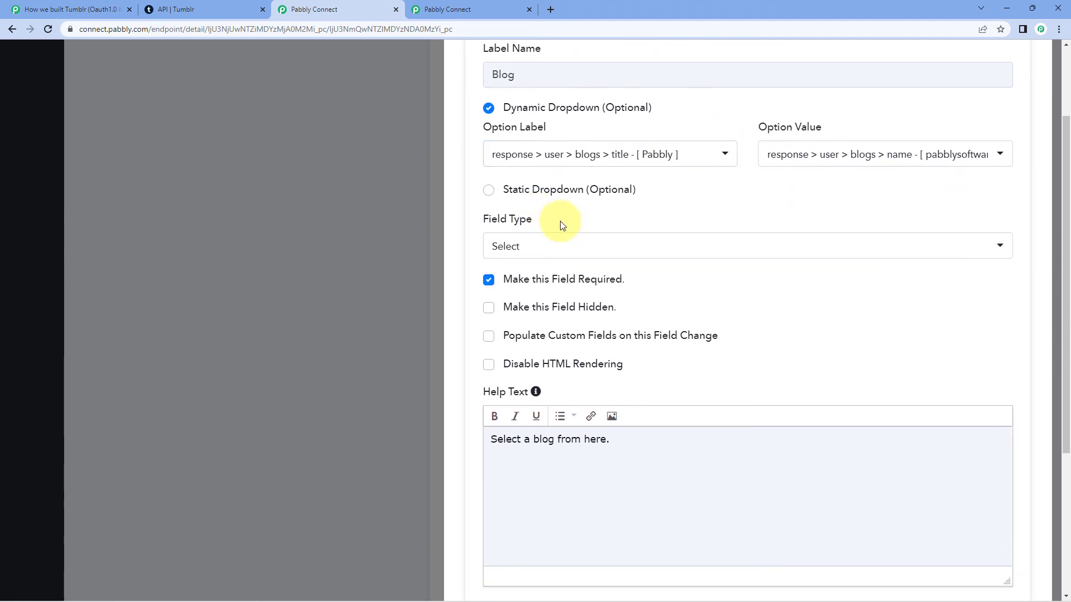
click(562, 245)
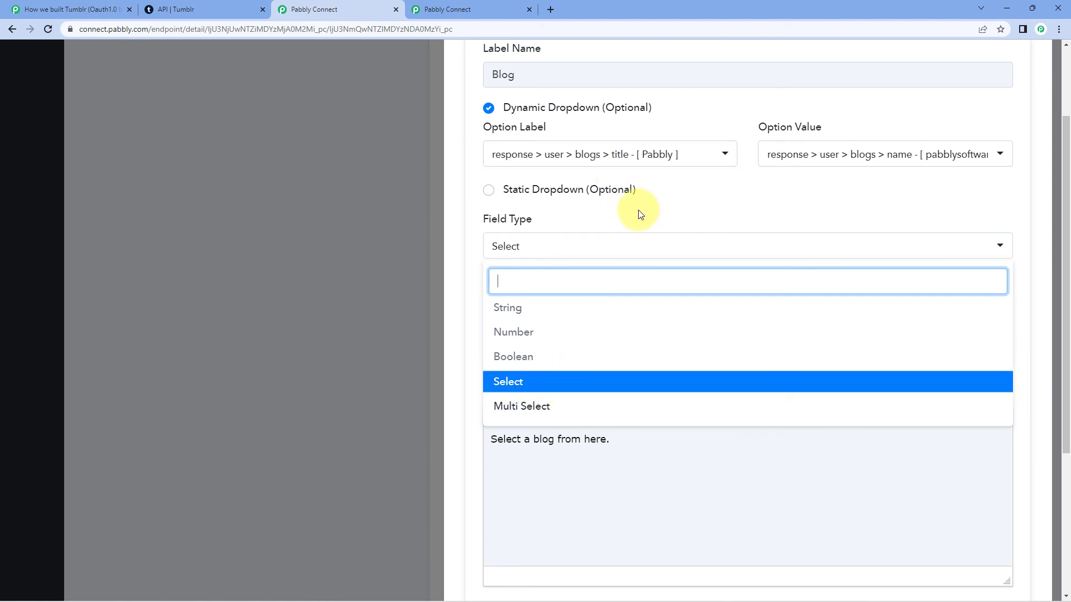
click(524, 383)
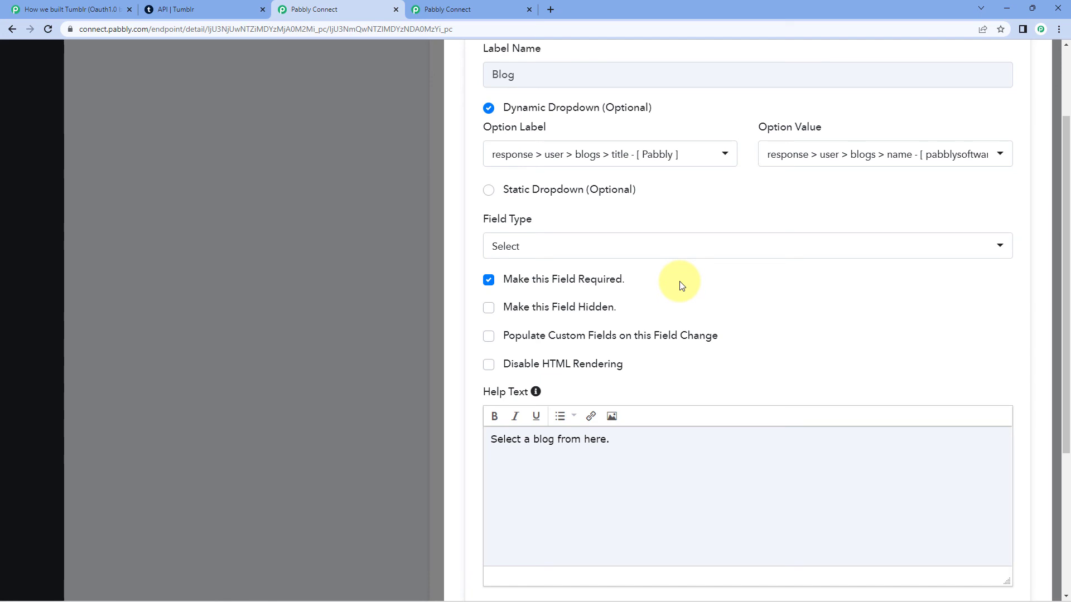
Review the remaining Blog field settings, down to Help Text, Field Support and Default Value, and close the field details without saving.
scroll(681, 285, down, 4)
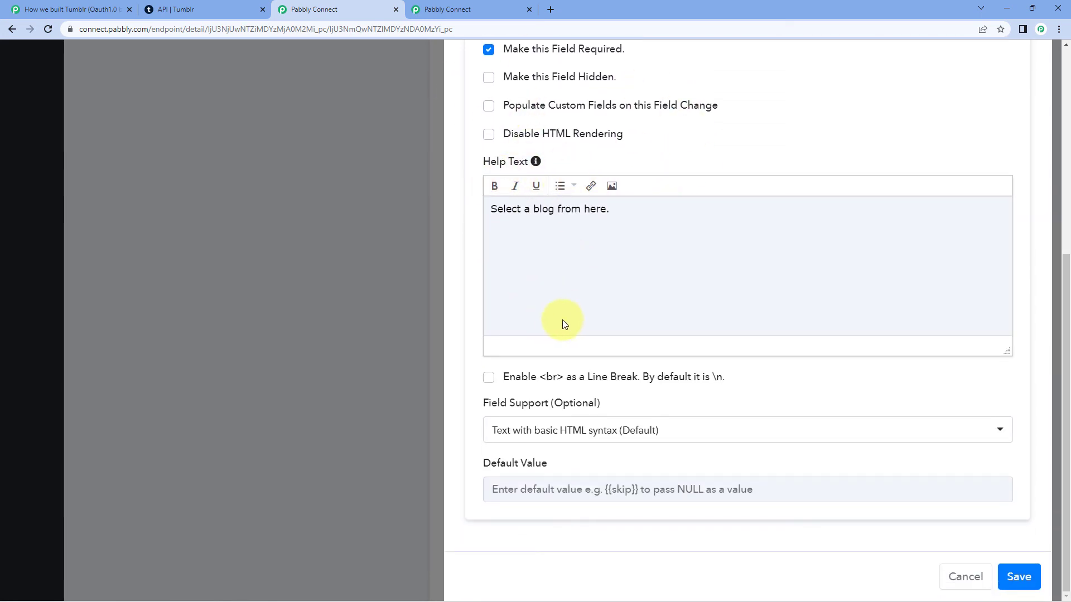
click(978, 581)
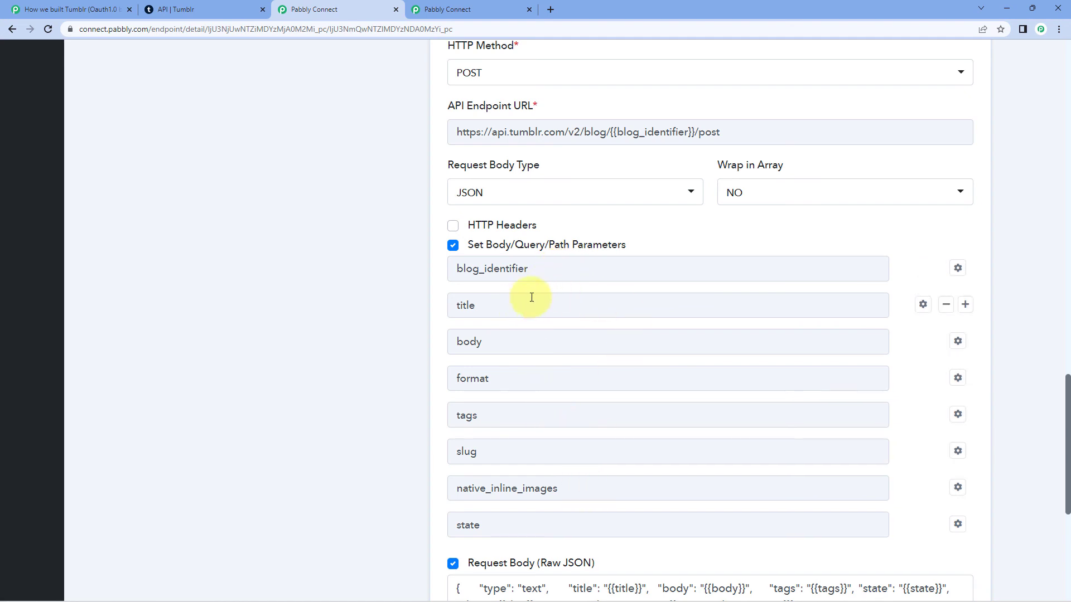
Review the title parameter's field details, including the Field Type options, Help Text and Default Value, and close them without saving.
drag(460, 305, 576, 313)
click(576, 313)
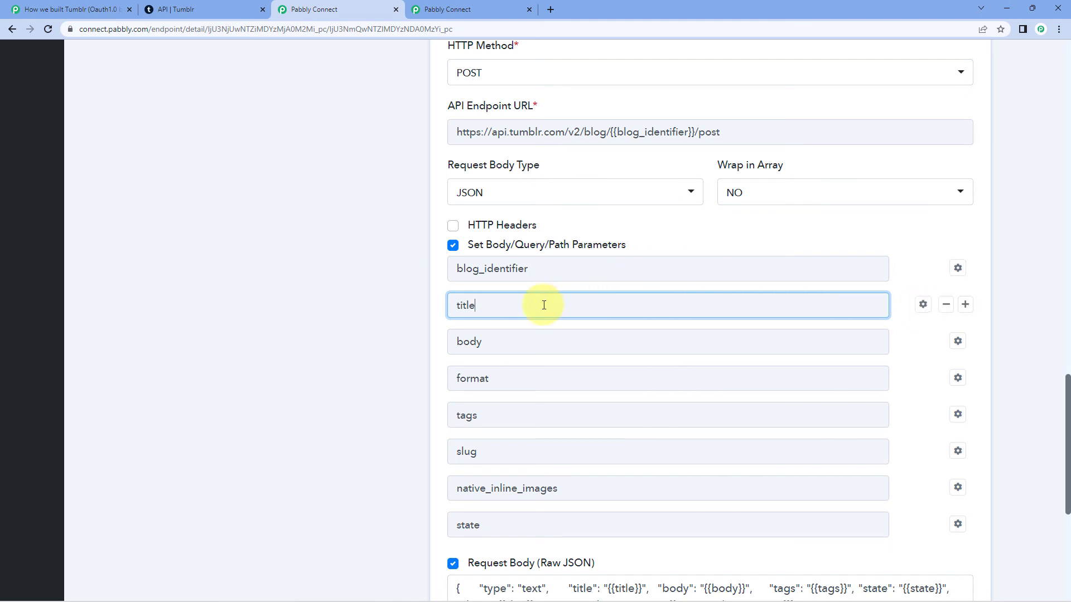
click(922, 305)
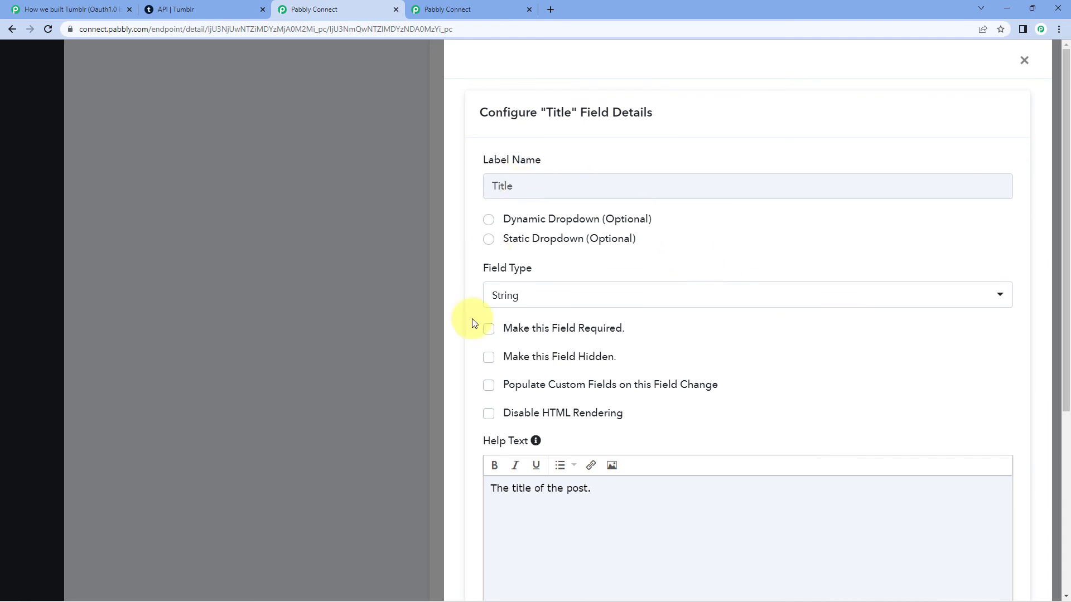
click(552, 303)
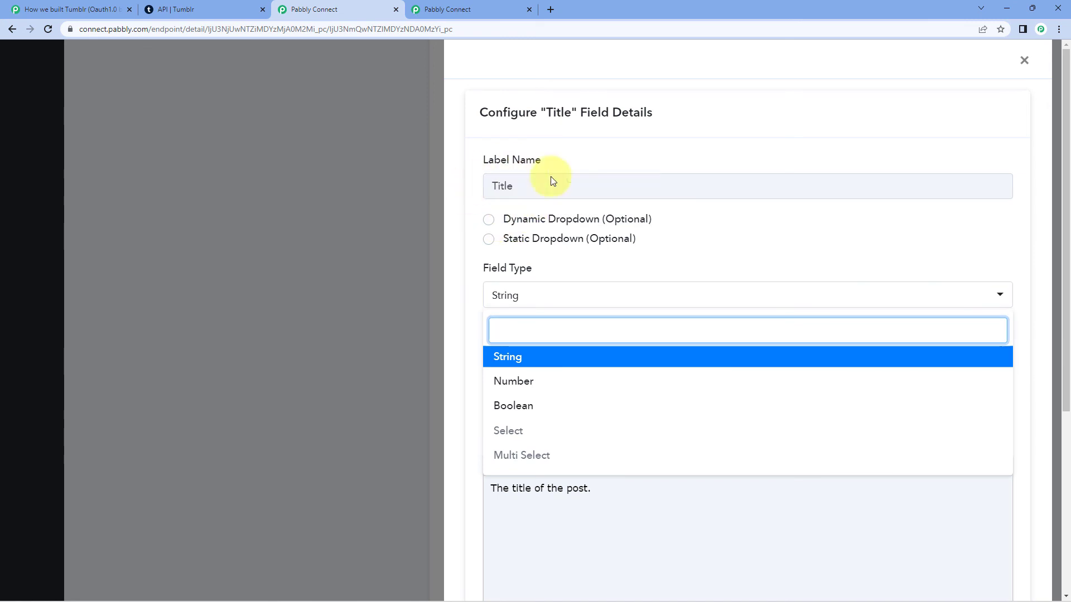
click(554, 273)
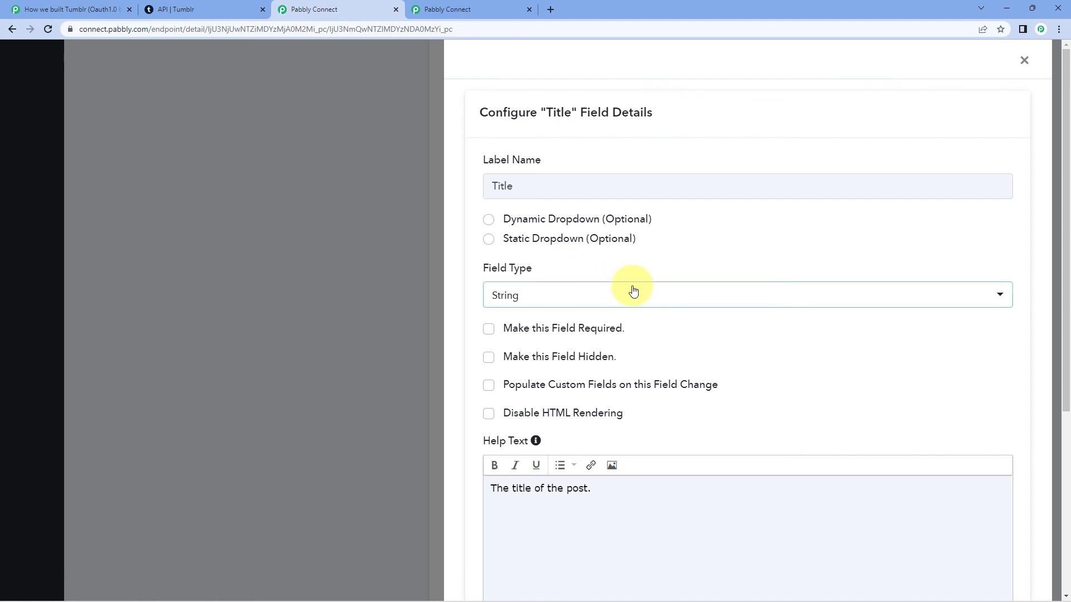
scroll(633, 287, down, 4)
scroll(1027, 501, down, 1)
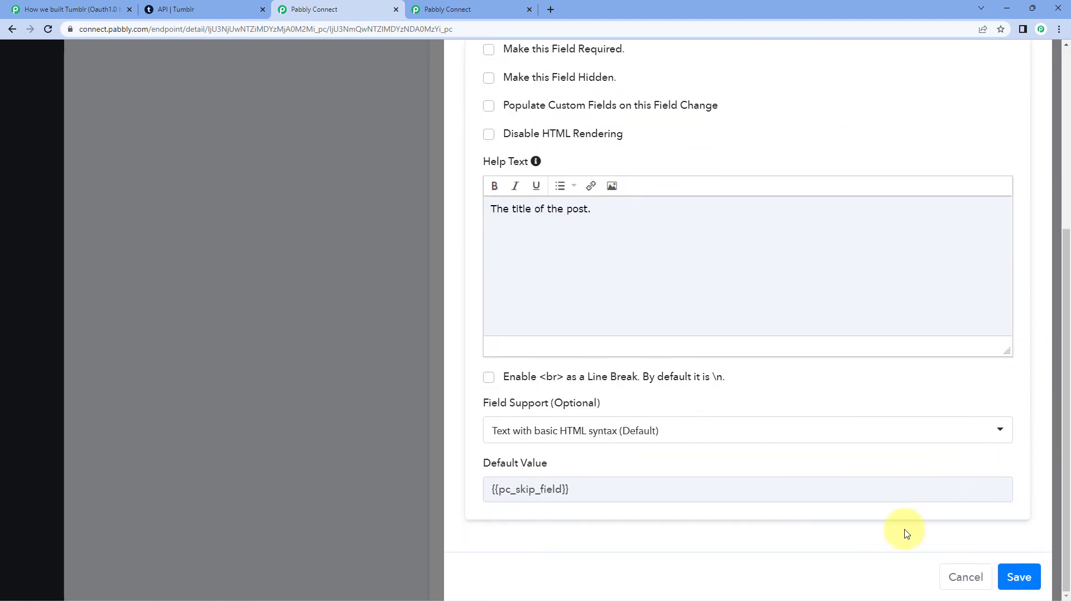
click(976, 580)
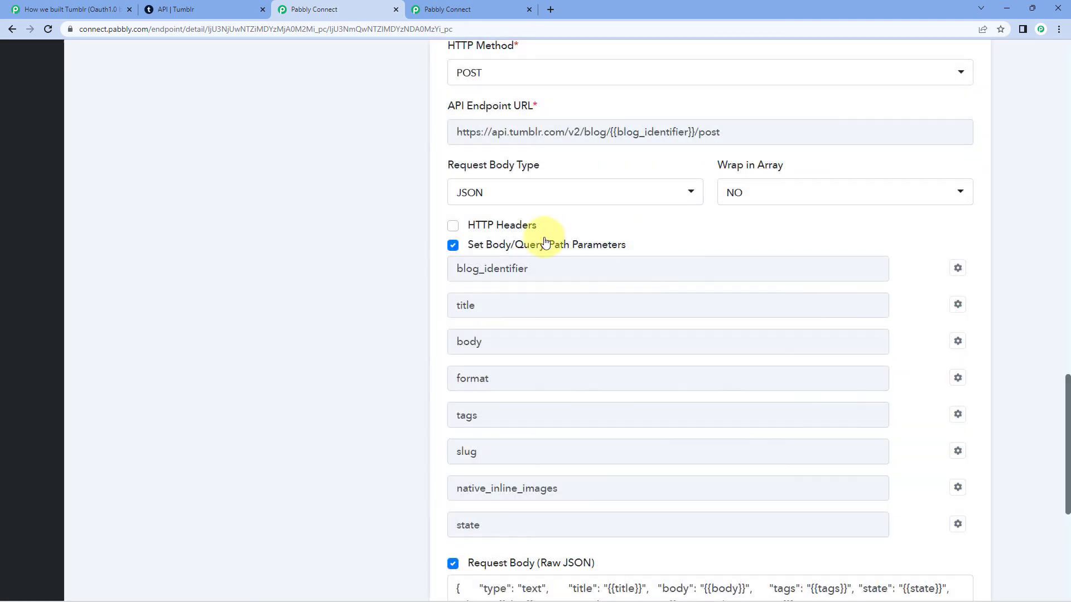
Turn the Request Body (Raw JSON) option below the parameters off and back on.
scroll(463, 248, down, 1)
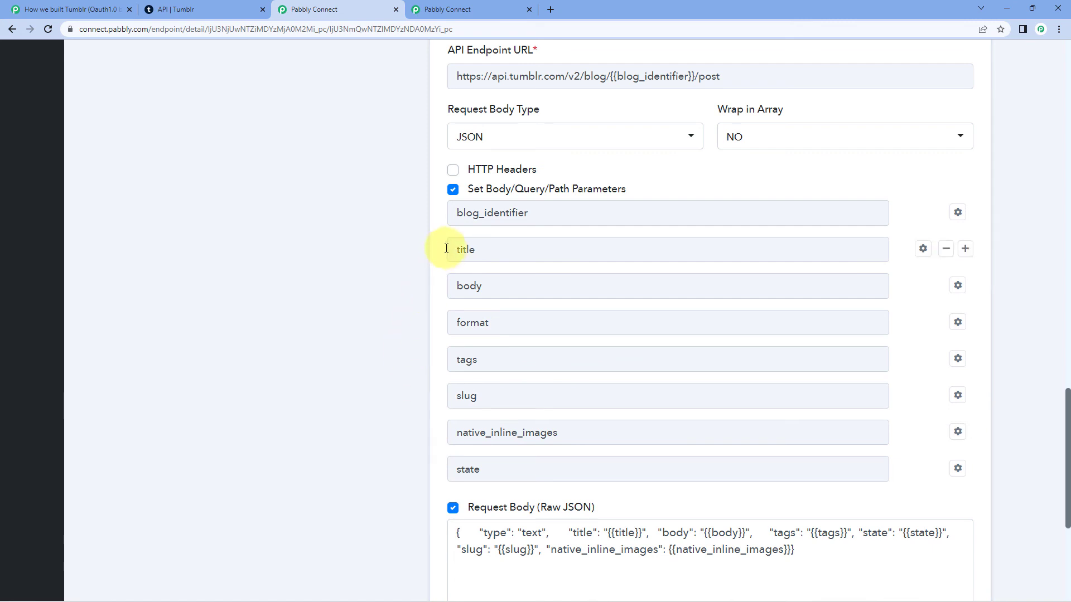
scroll(424, 383, down, 2)
scroll(419, 385, down, 1)
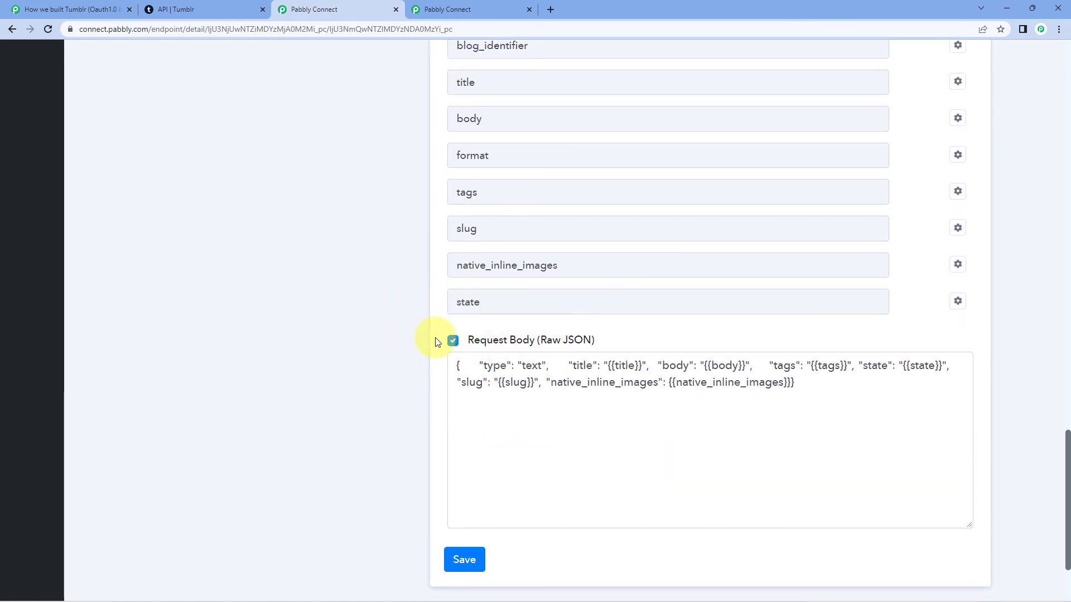
click(453, 341)
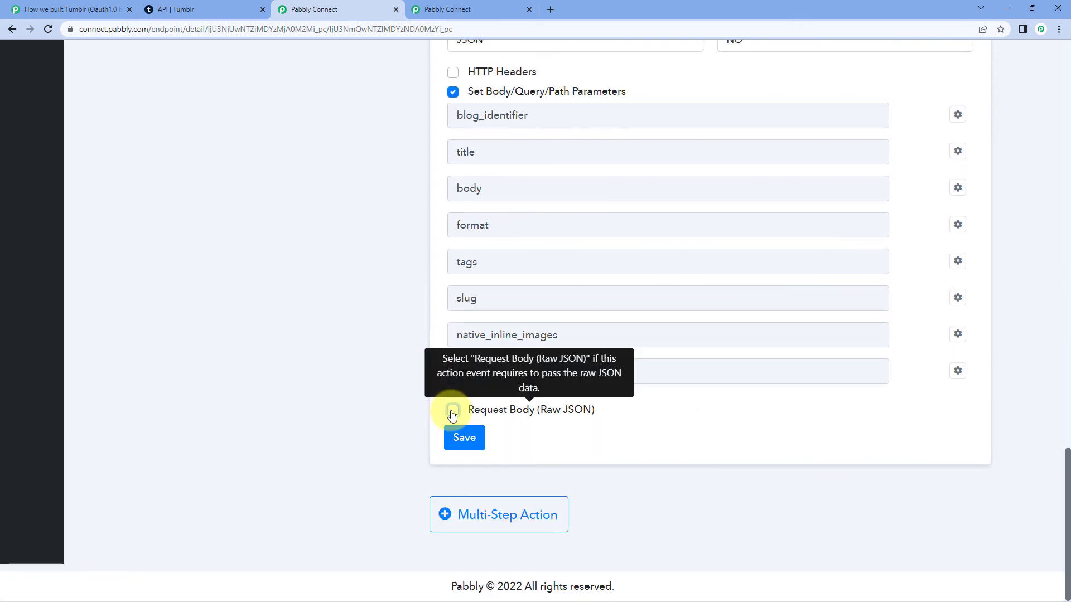
click(452, 413)
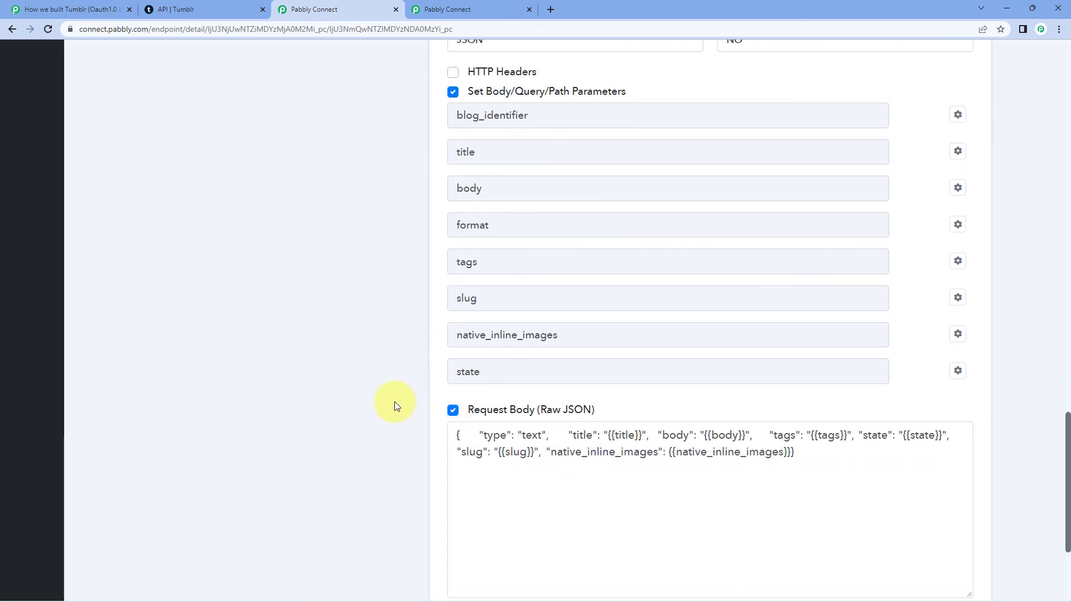
Check the raw JSON request body against the parameters and save the Action Event API Configuration.
scroll(397, 403, down, 2)
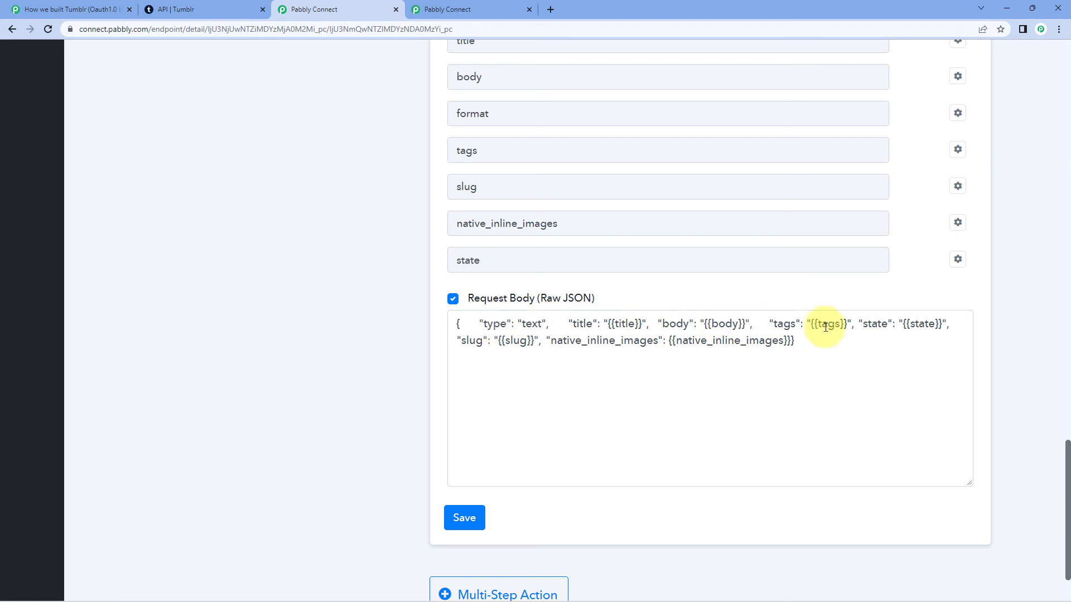
scroll(502, 385, down, 2)
scroll(475, 335, up, 2)
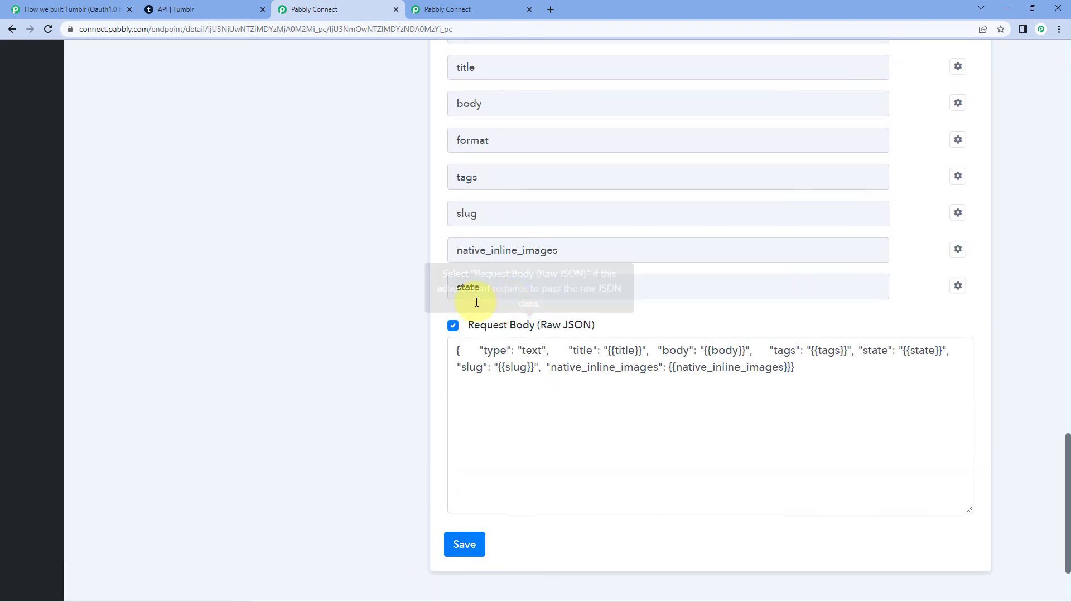
scroll(469, 320, down, 2)
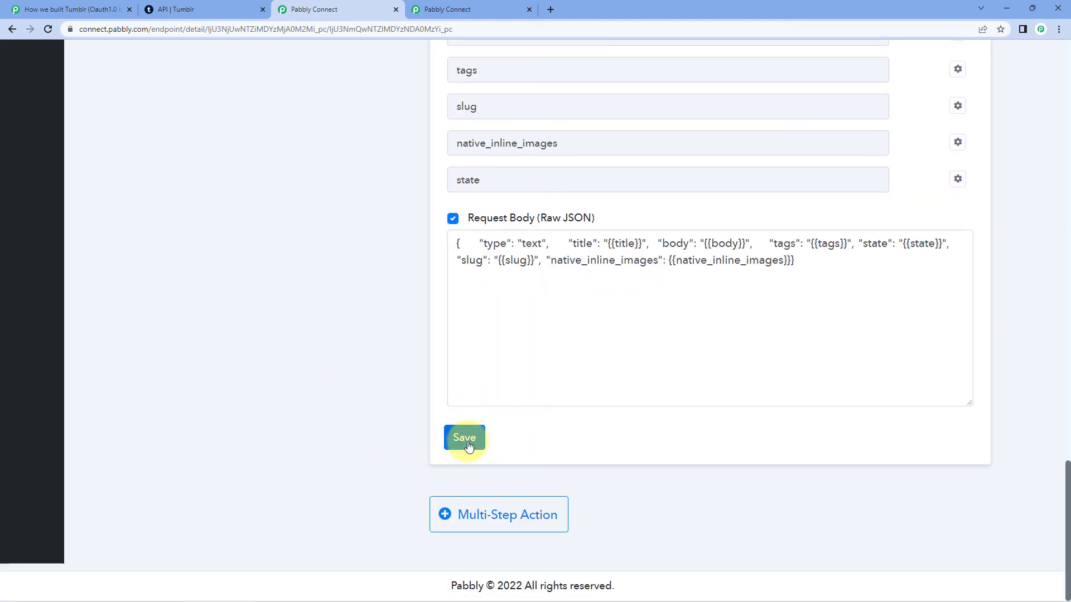
click(466, 442)
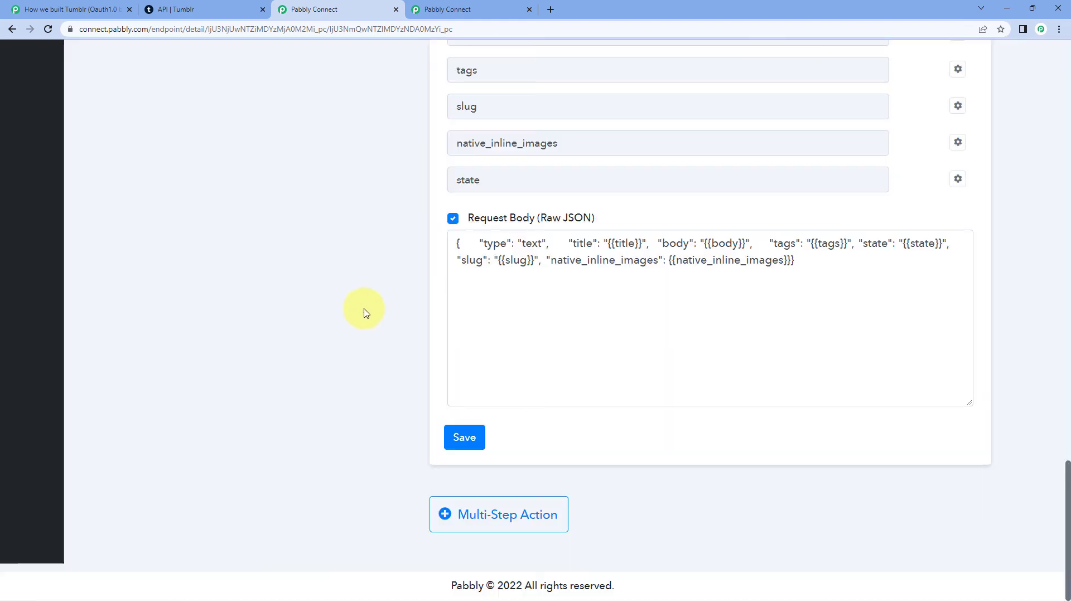
In the Demo workflow, find and choose Tumblr Clone (Private) as the app for the second step's action.
scroll(365, 312, up, 20)
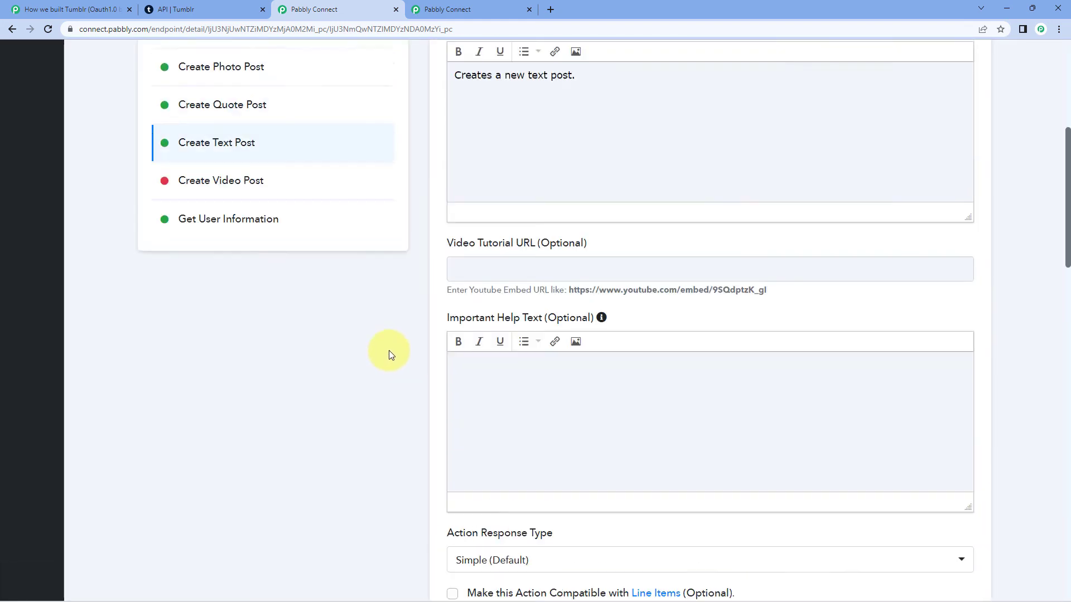
scroll(389, 350, up, 5)
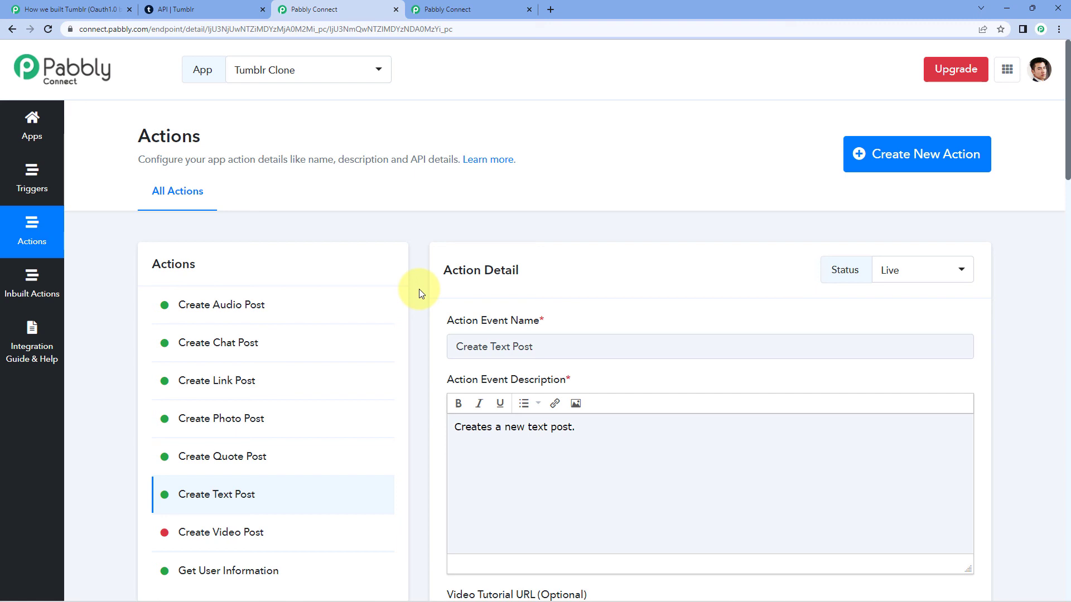
click(511, 5)
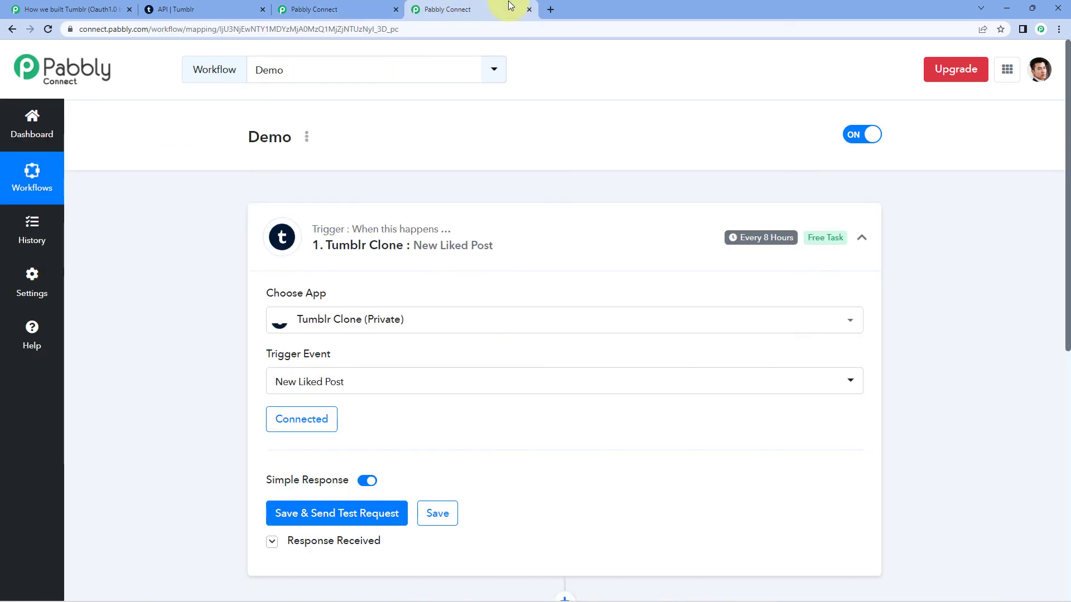
scroll(224, 272, down, 8)
click(424, 249)
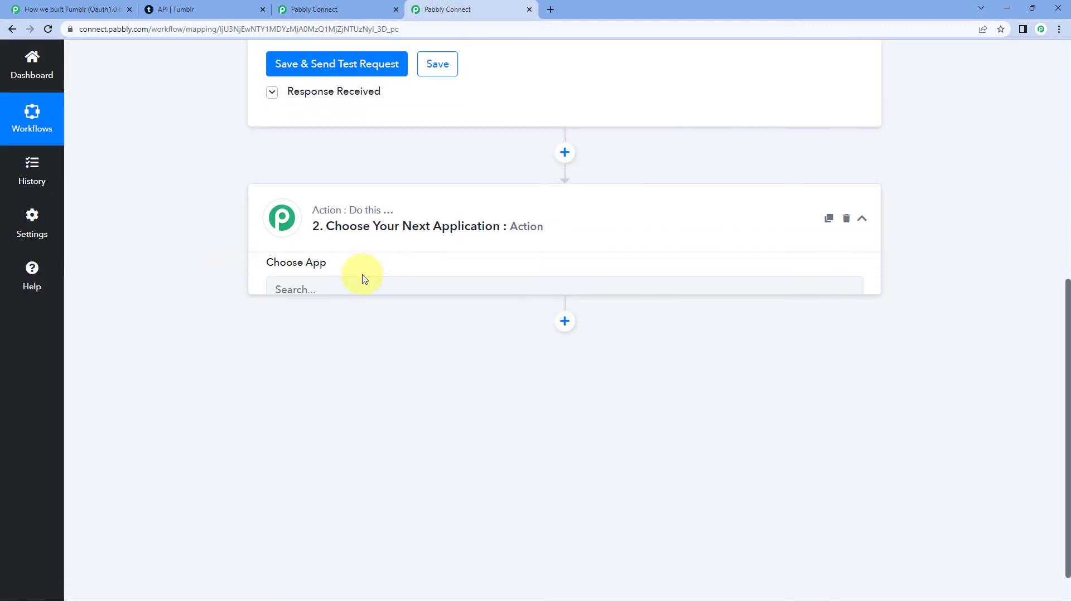
text(Tum)
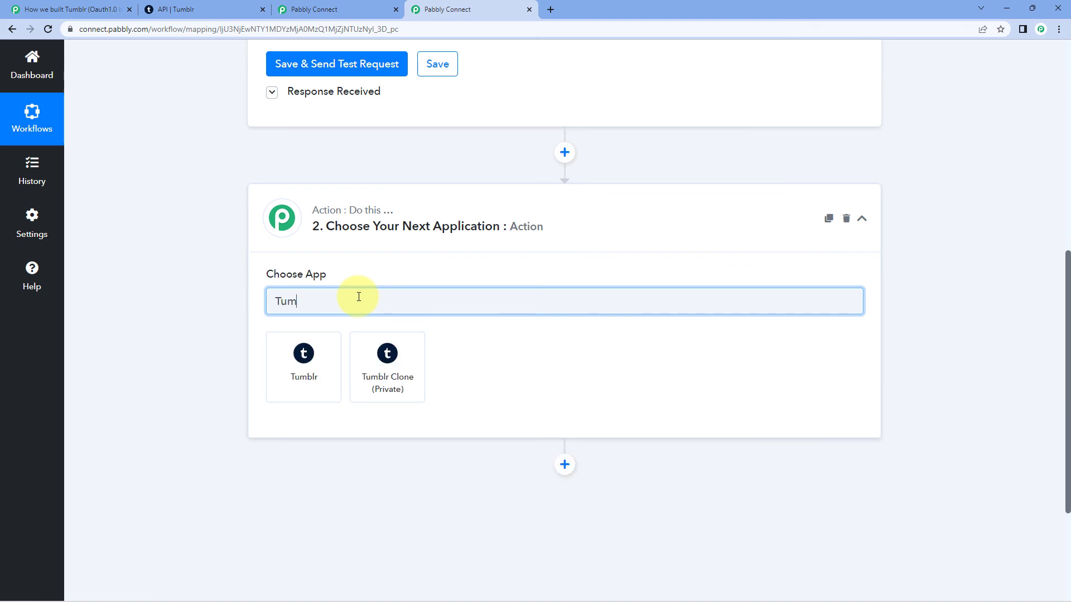
click(409, 358)
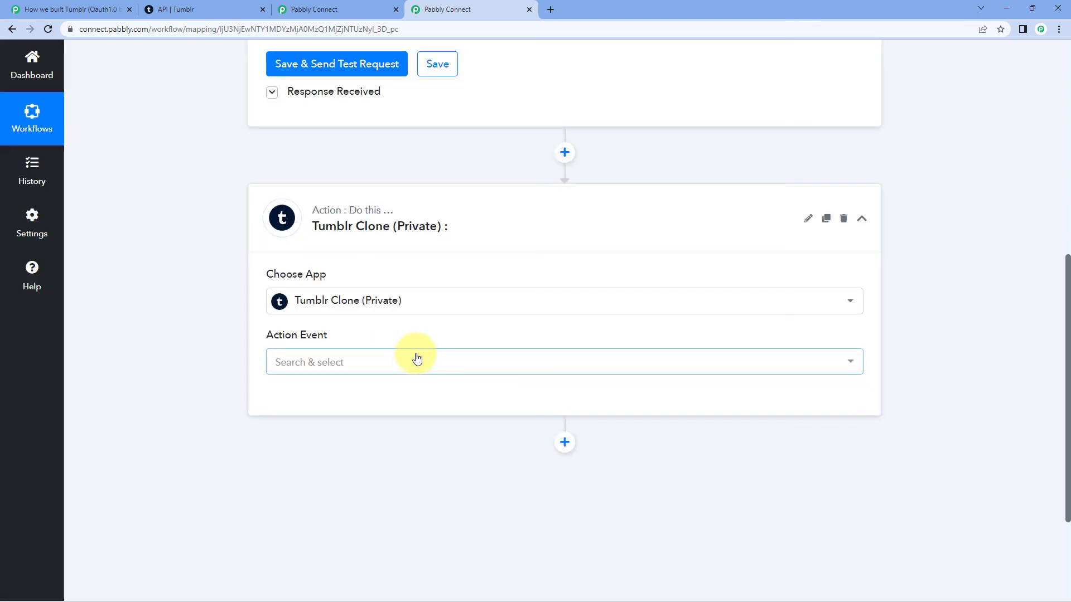
Set the action event to Create Text Post and connect it through the existing connection Tumblr Clone #1.
click(365, 362)
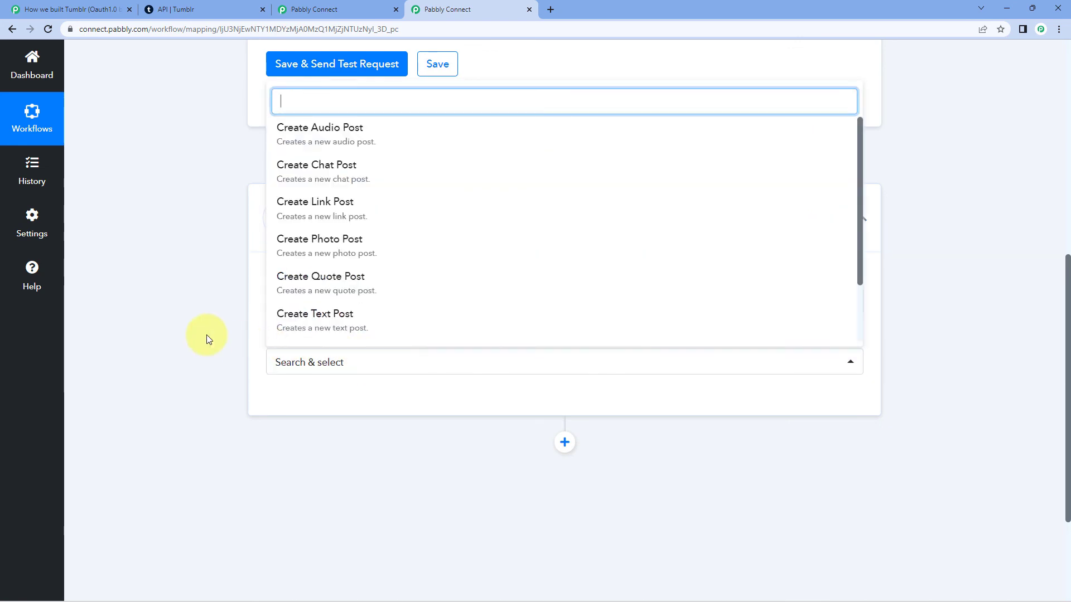
scroll(207, 335, down, 3)
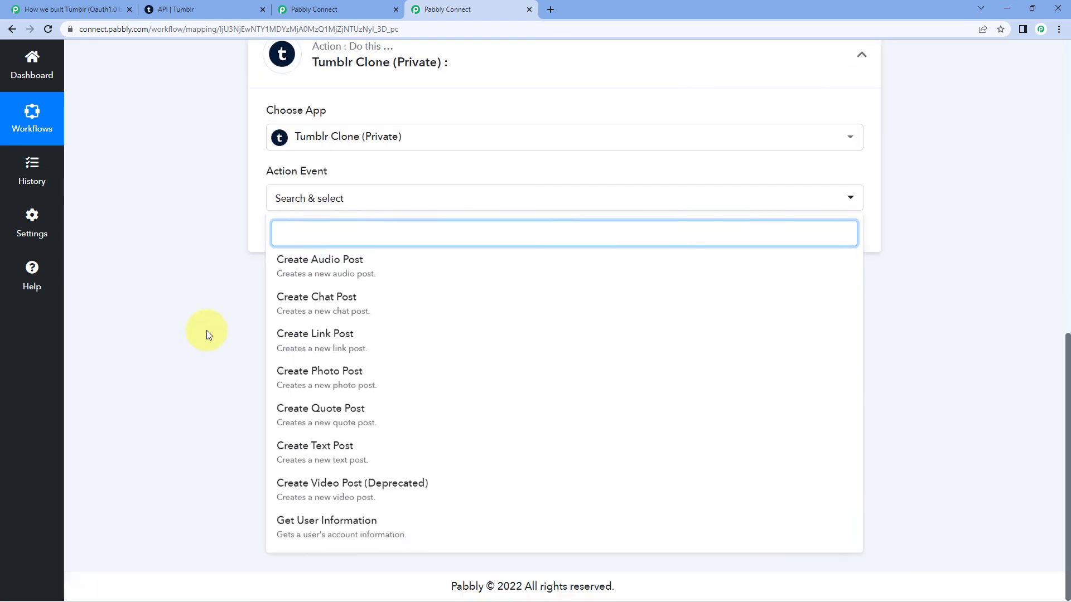
click(294, 457)
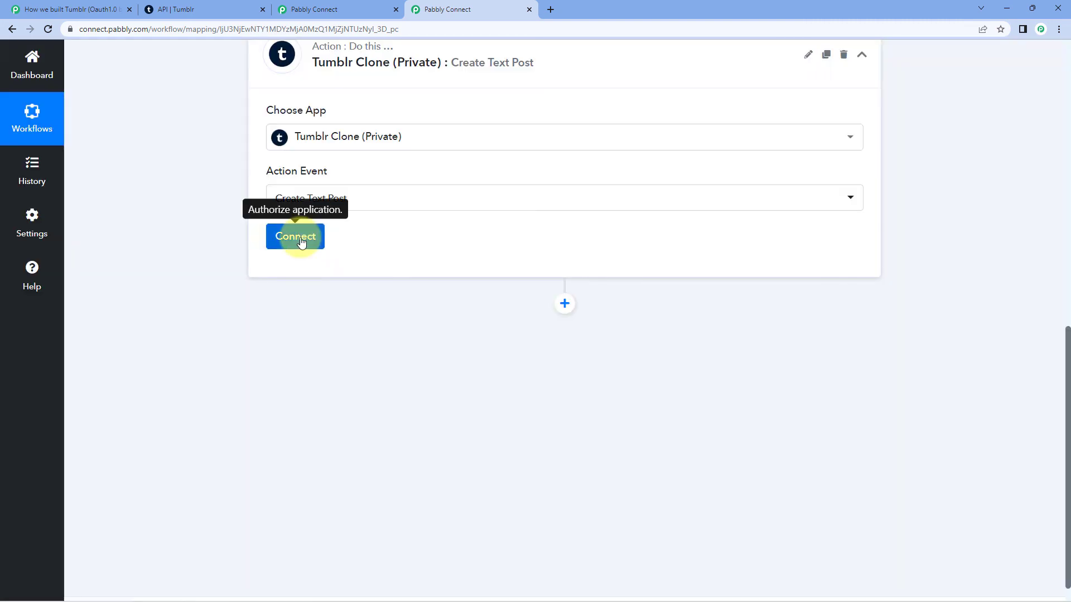
click(302, 240)
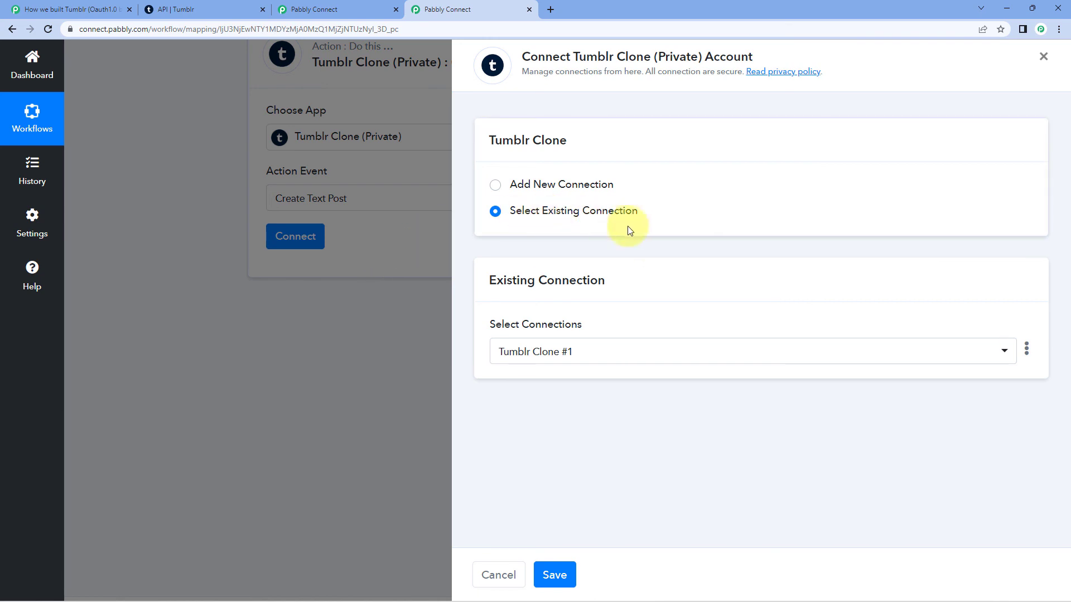
click(560, 574)
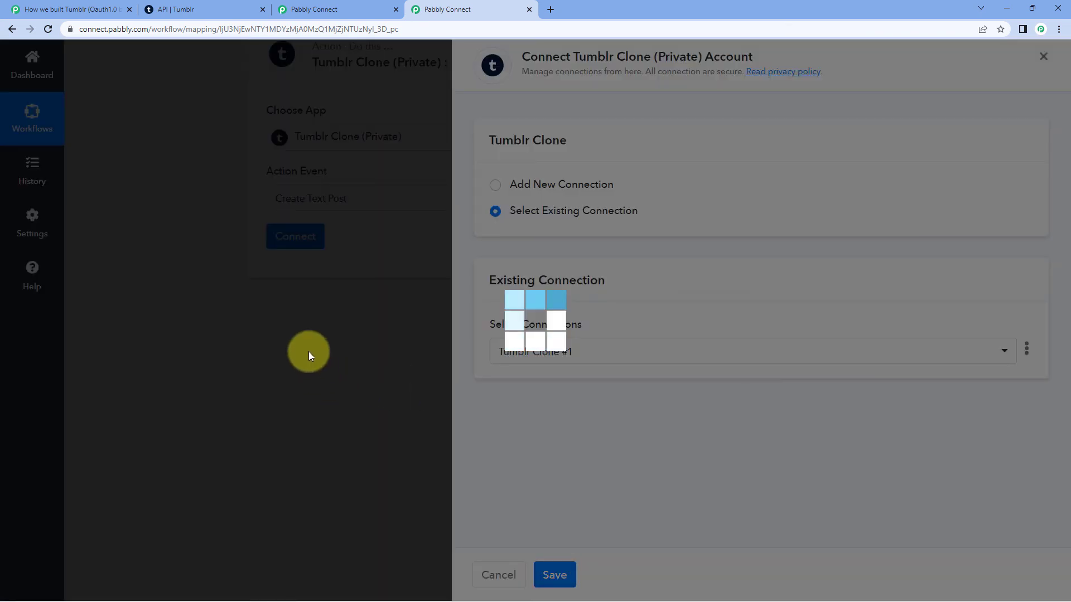
Choose Pabbly as the Blog for the Create Text Post action.
scroll(328, 285, down, 1)
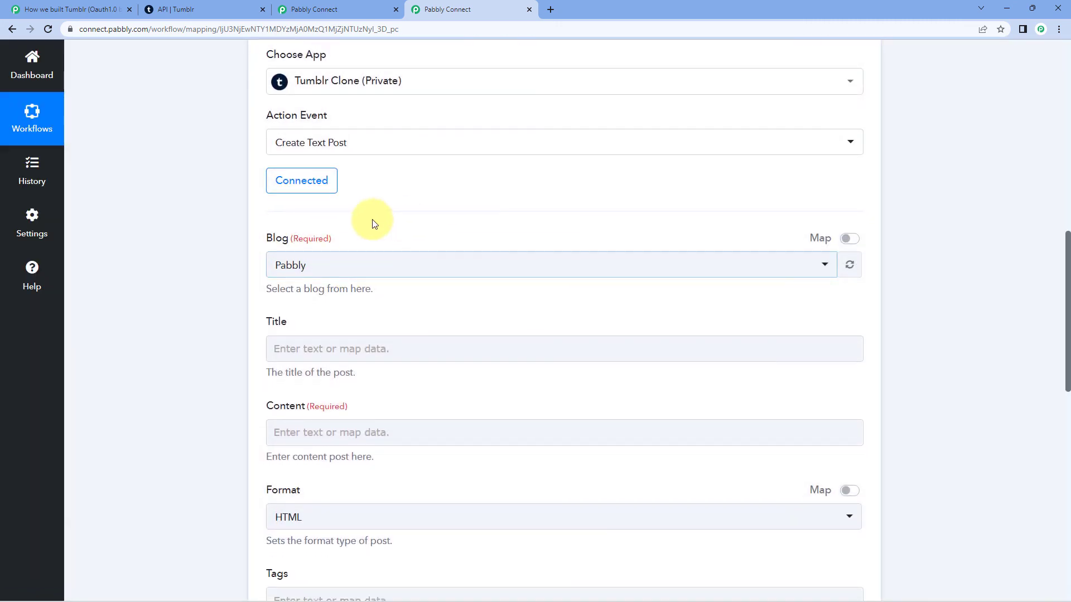
click(468, 272)
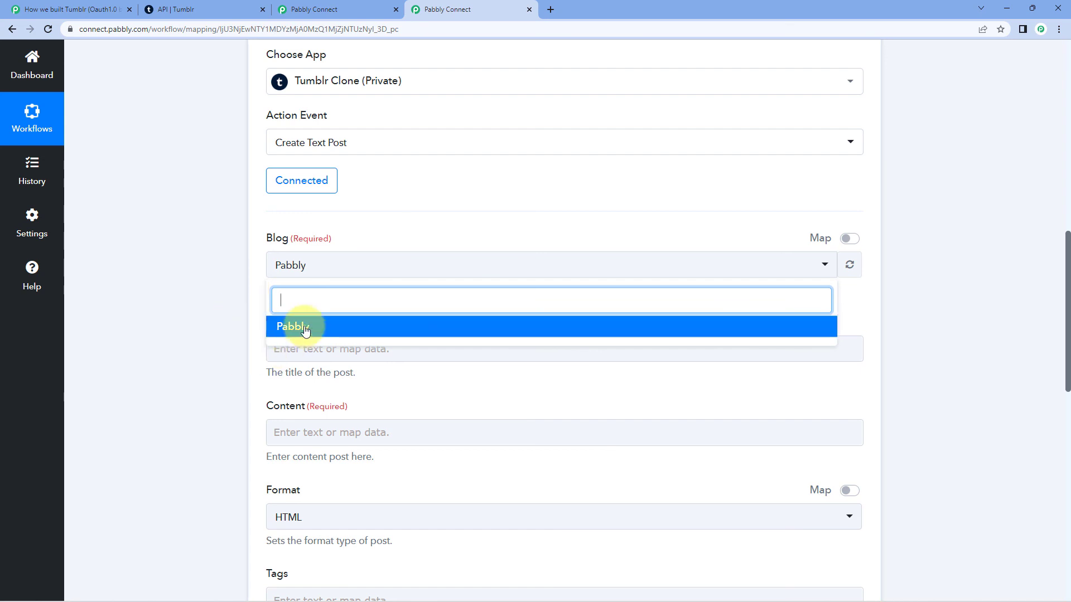
click(334, 333)
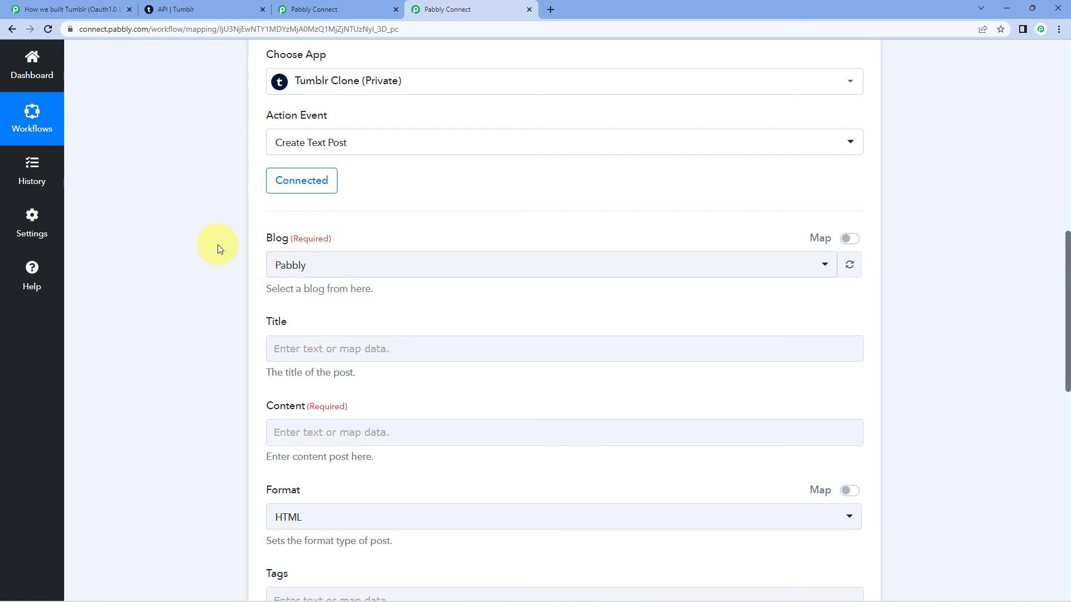
Review the Create Text Post action's fields, from Blog, Title and Content through Native Inline Images and State.
scroll(342, 166, down, 2)
scroll(318, 179, down, 1)
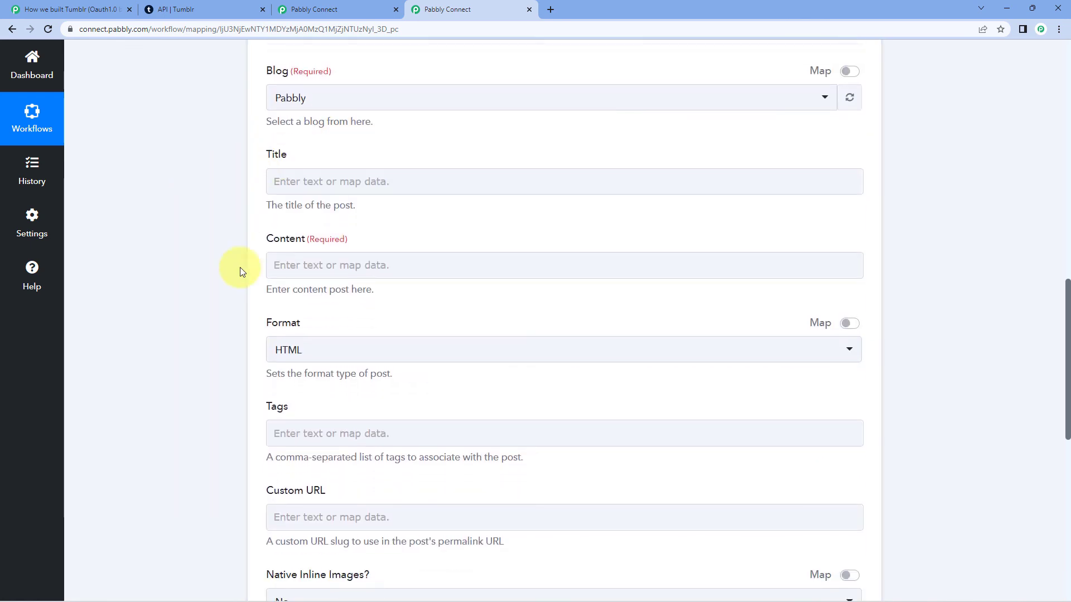
scroll(227, 404, down, 3)
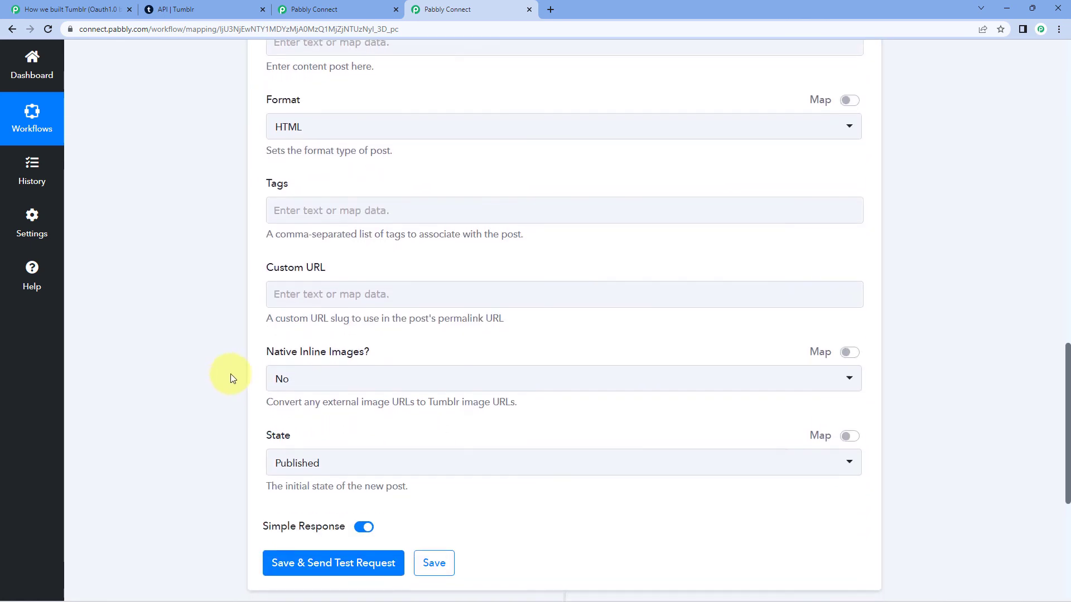
scroll(251, 223, up, 2)
scroll(251, 150, up, 1)
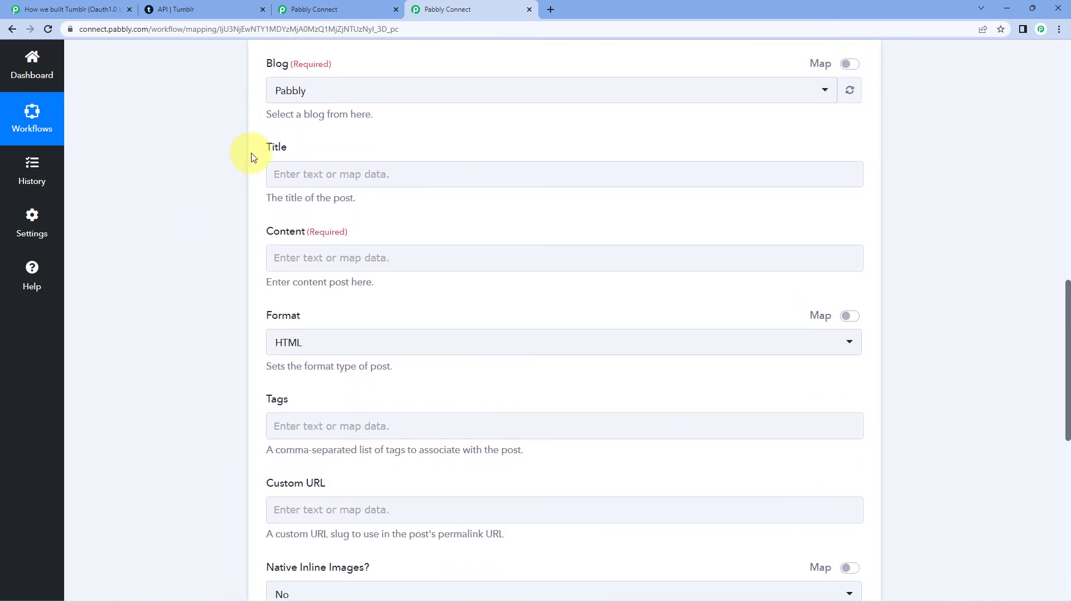
scroll(234, 196, down, 1)
scroll(306, 225, up, 2)
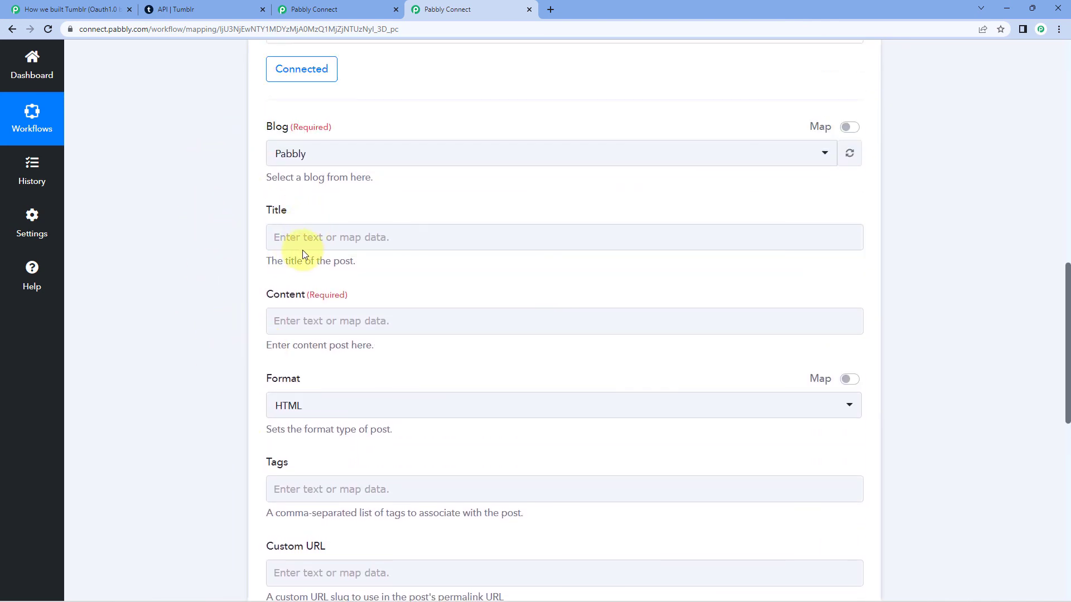
Compare the title and body parameters in the Tumblr Clone app configuration with the workflow action's Title and Content fields.
click(380, 9)
scroll(441, 251, down, 8)
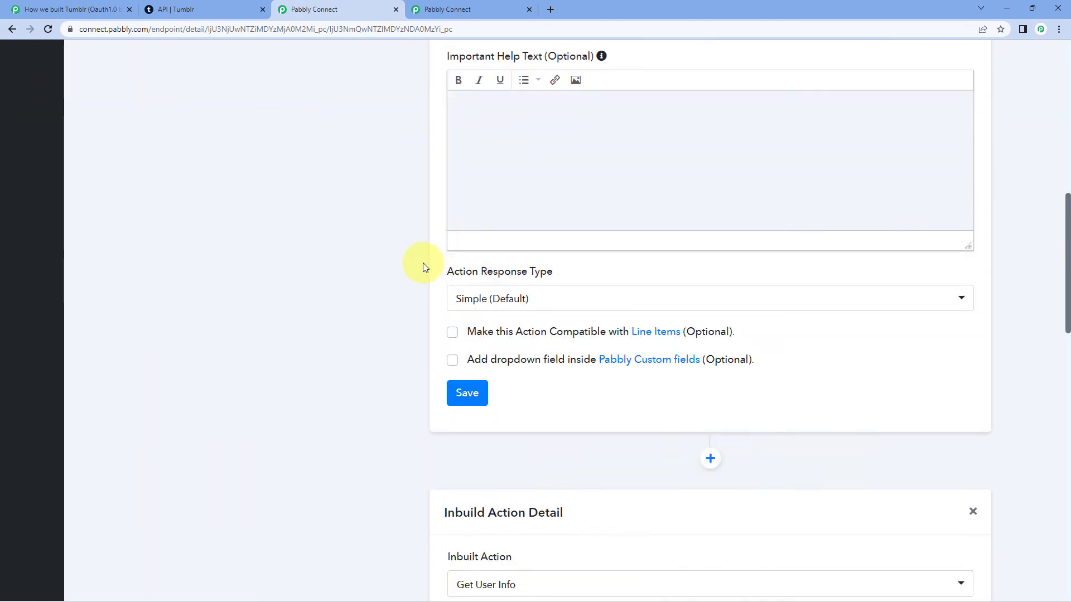
scroll(423, 263, down, 15)
click(499, 230)
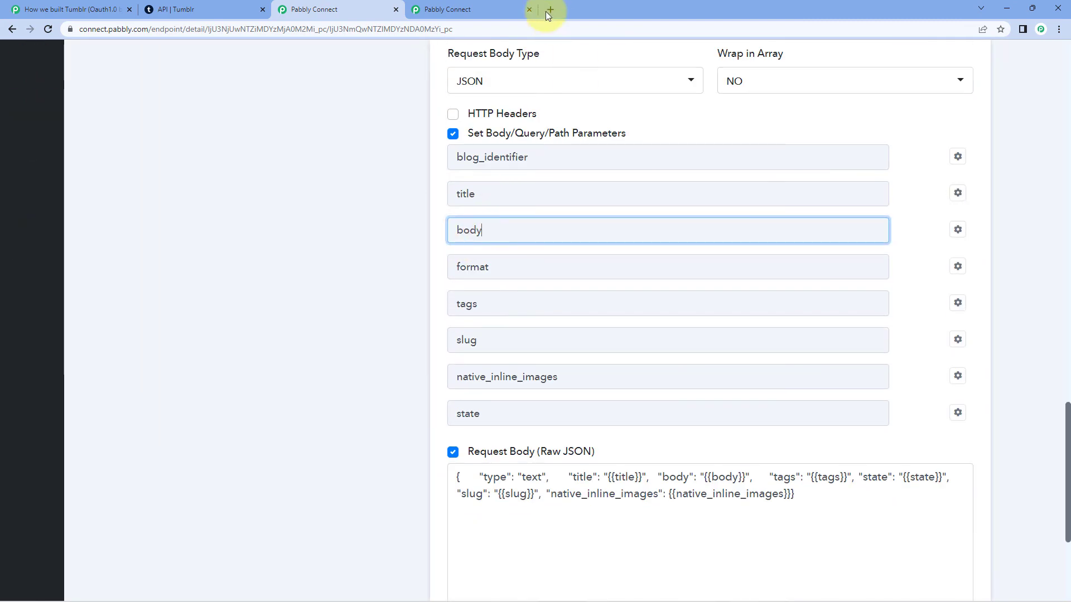
click(491, 9)
click(322, 239)
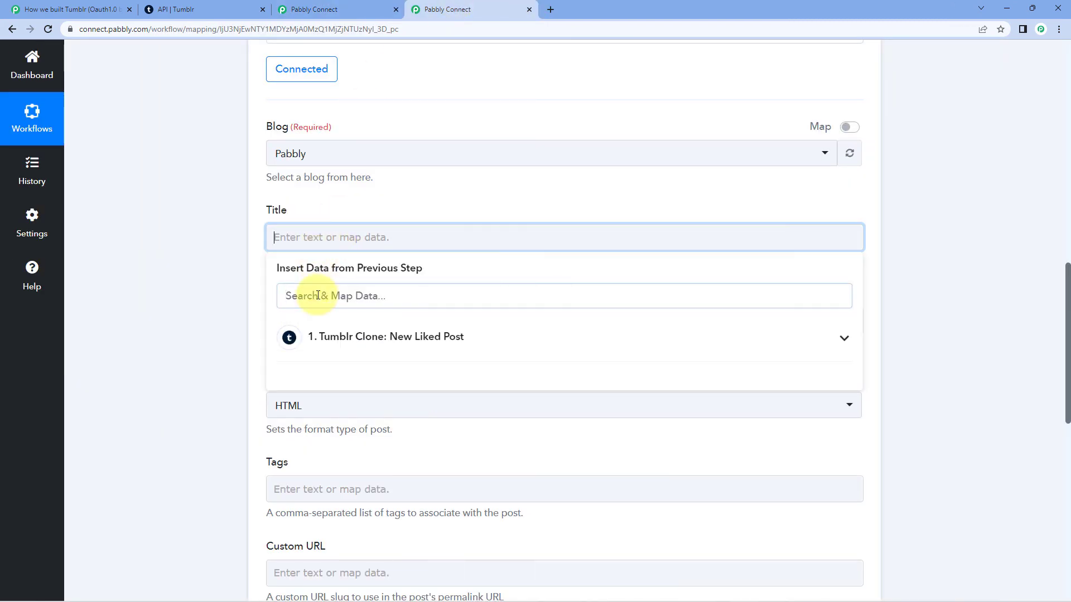
click(226, 312)
click(304, 323)
click(217, 316)
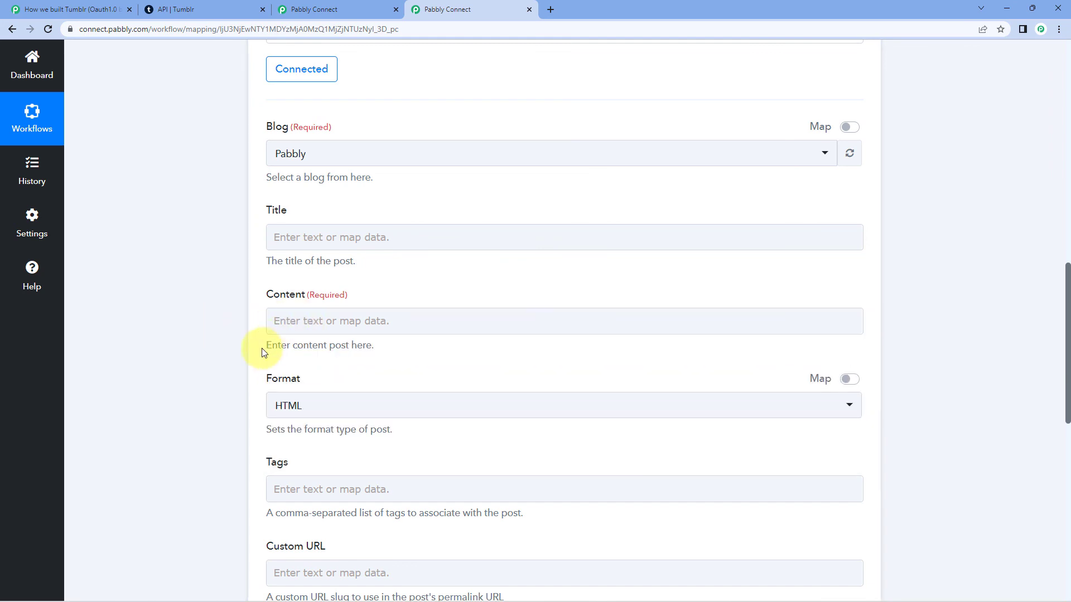
Examine the workflow action's Format options and its Tags, Custom URL, Native Inline Images and State fields.
scroll(264, 351, down, 2)
click(304, 301)
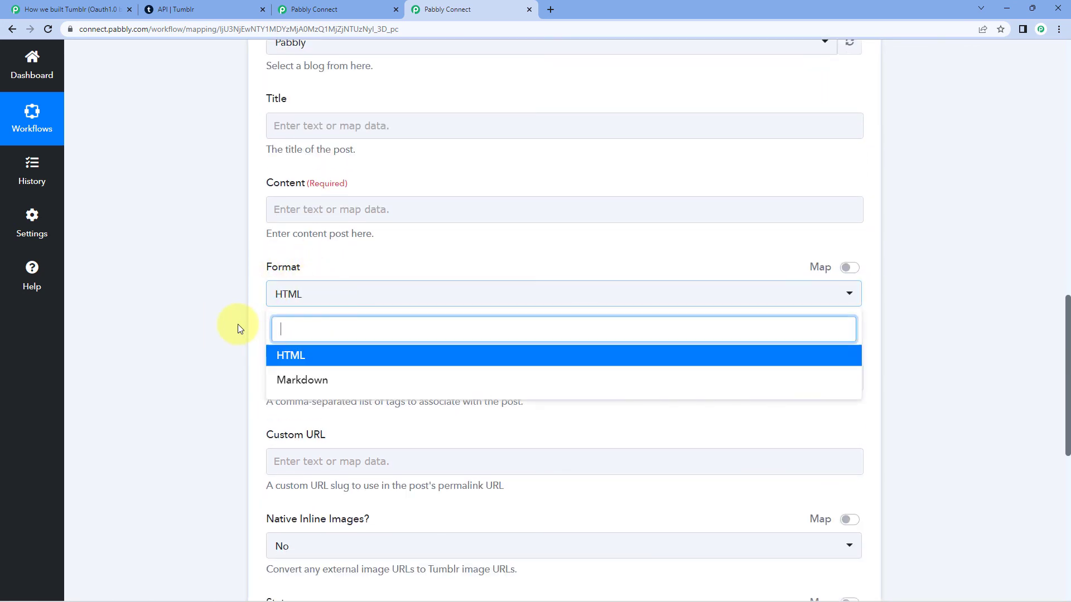
click(383, 272)
scroll(251, 270, down, 2)
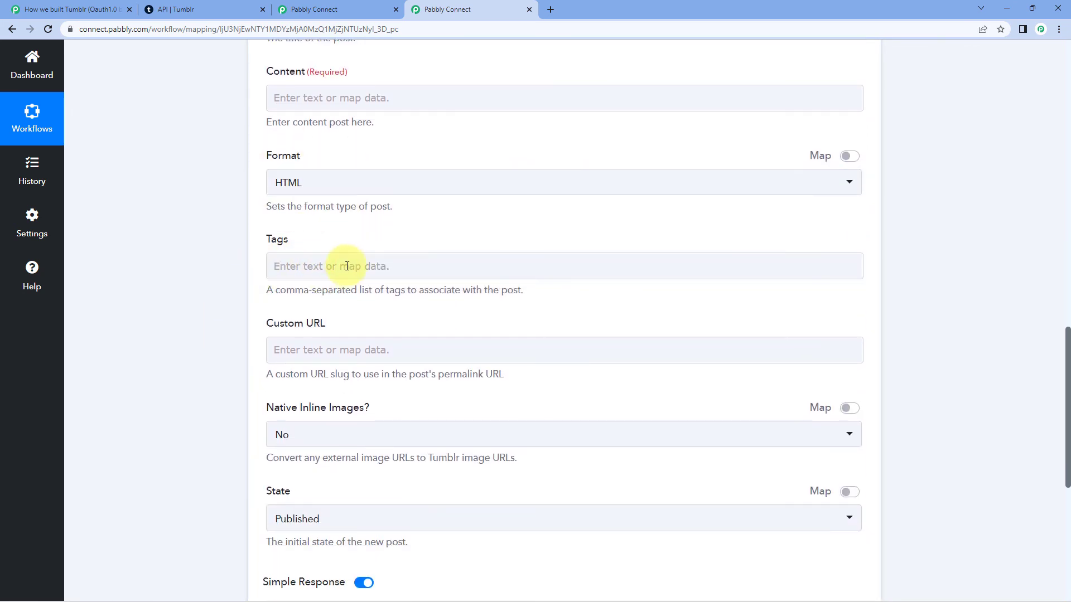
scroll(346, 266, down, 1)
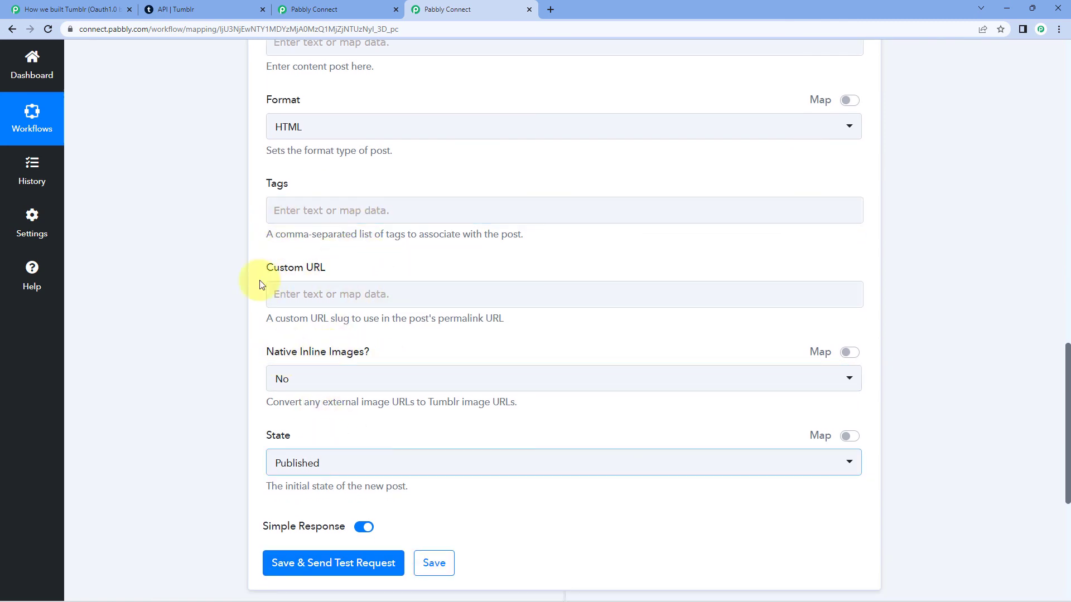
Compare the app's full Create Text Post parameter list and API configuration with the fields shown in the workflow action.
click(313, 9)
scroll(471, 221, down, 1)
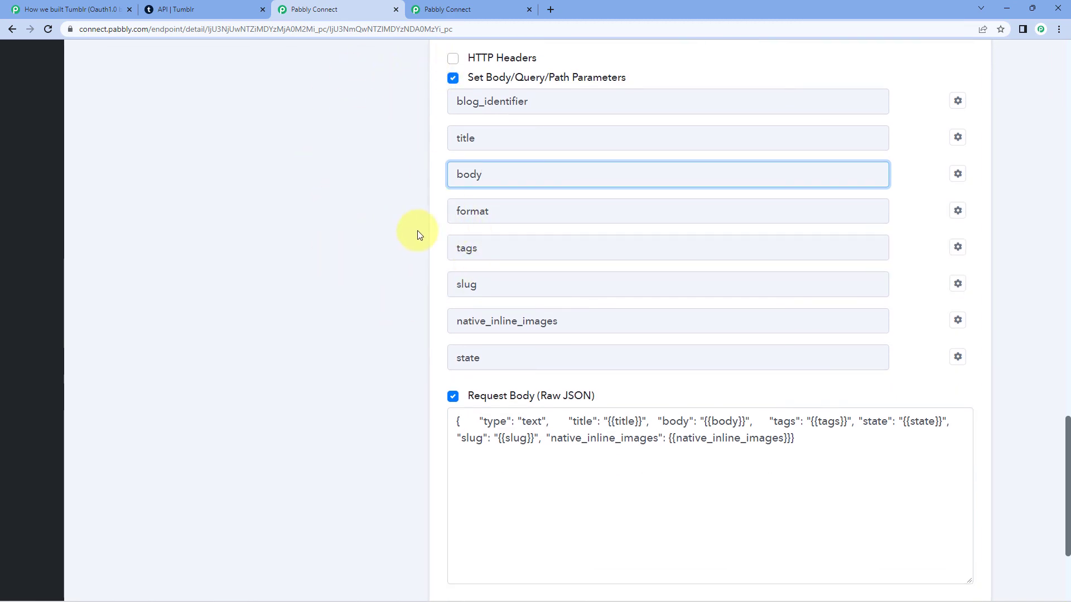
click(374, 284)
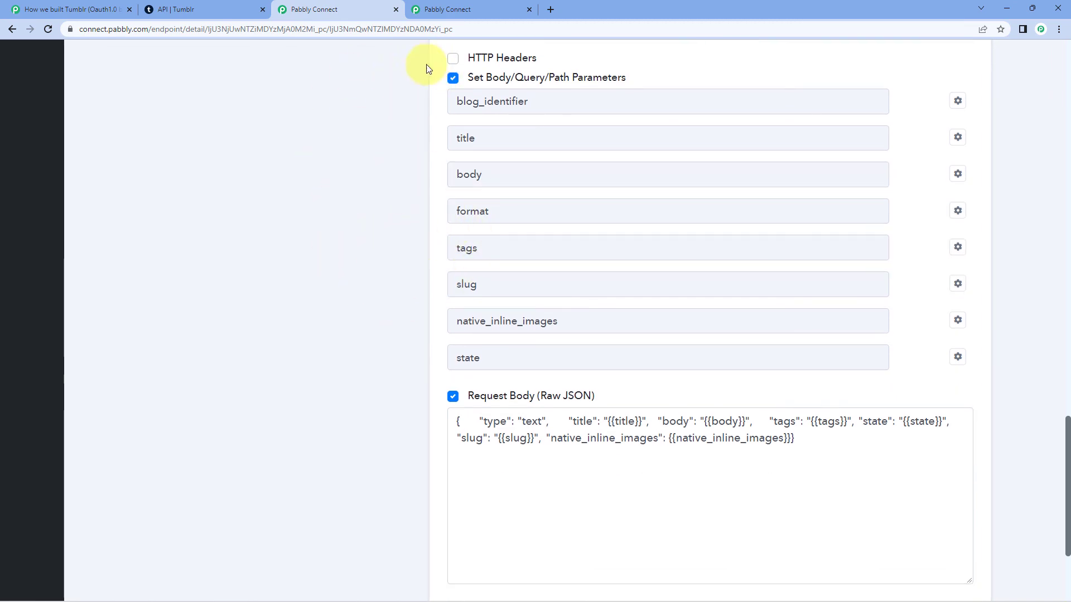
click(475, 10)
scroll(537, 232, up, 3)
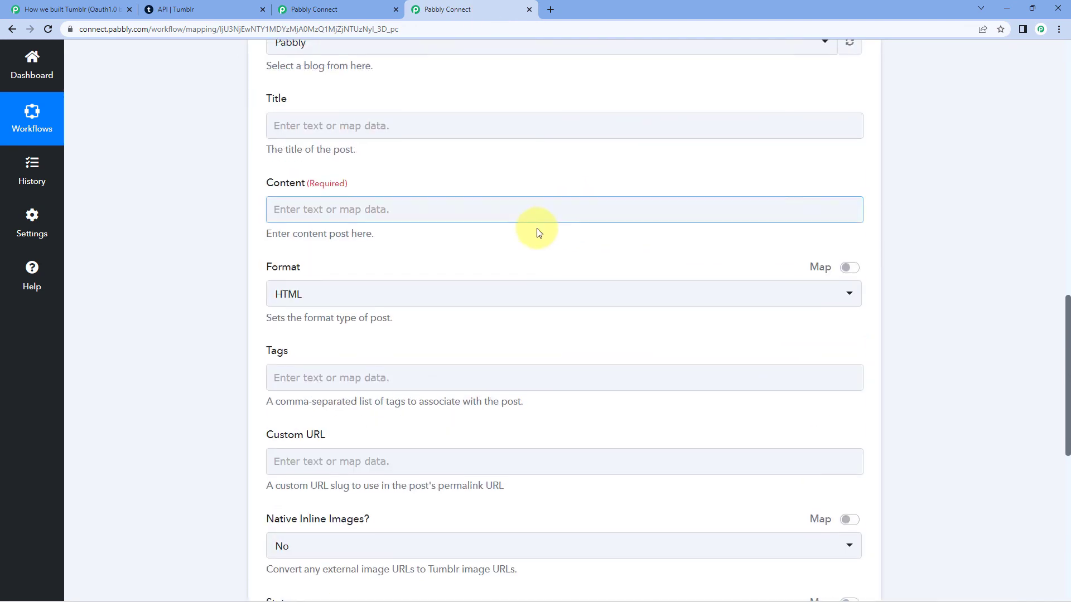
scroll(537, 233, up, 3)
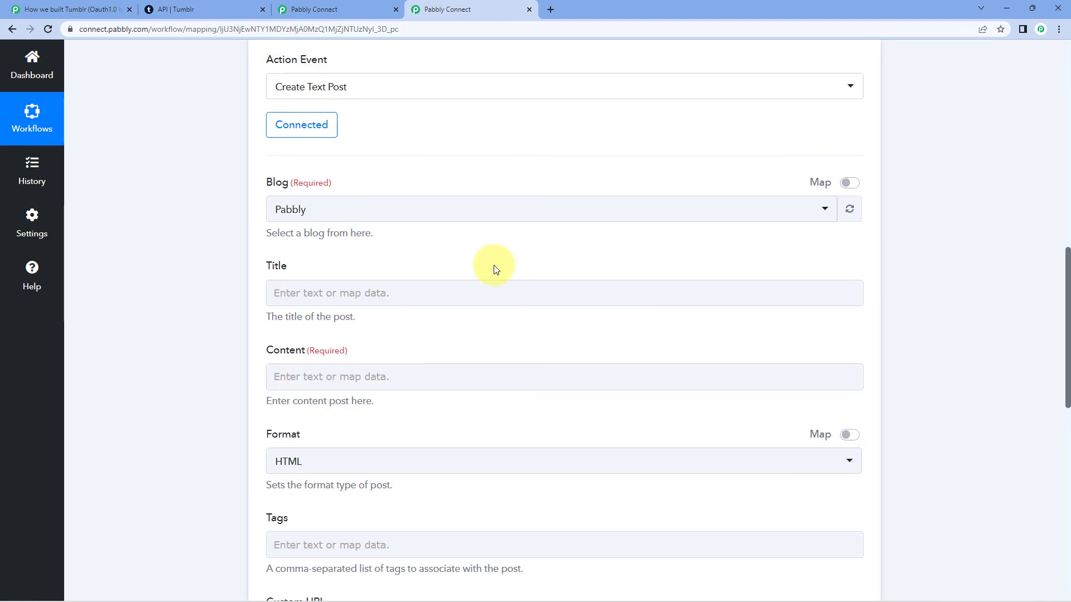
scroll(497, 270, down, 10)
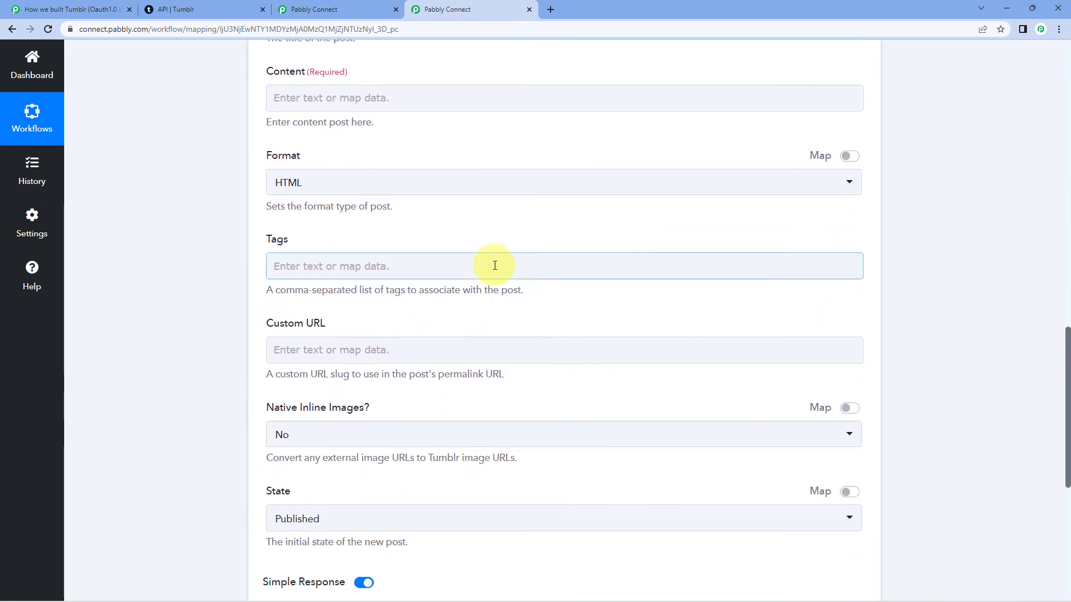
scroll(517, 302, up, 9)
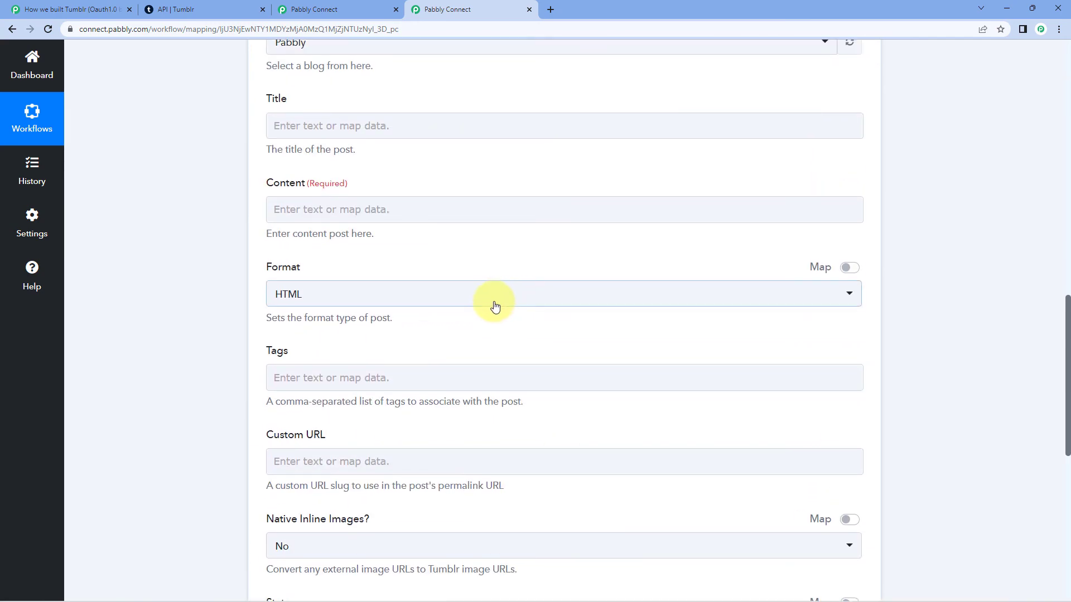
click(374, 5)
scroll(411, 199, up, 18)
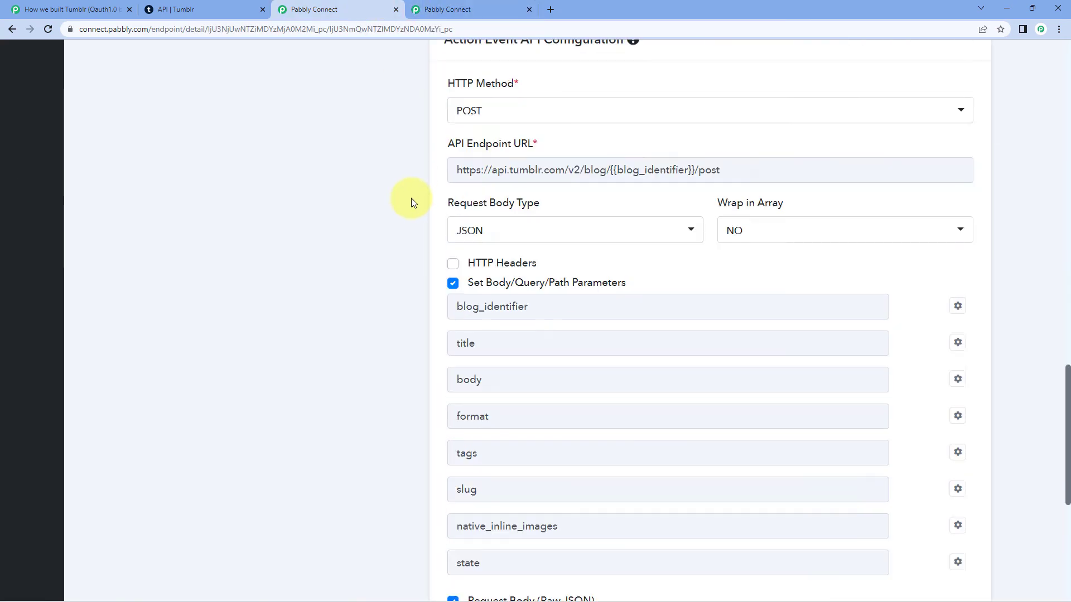
scroll(410, 246, up, 9)
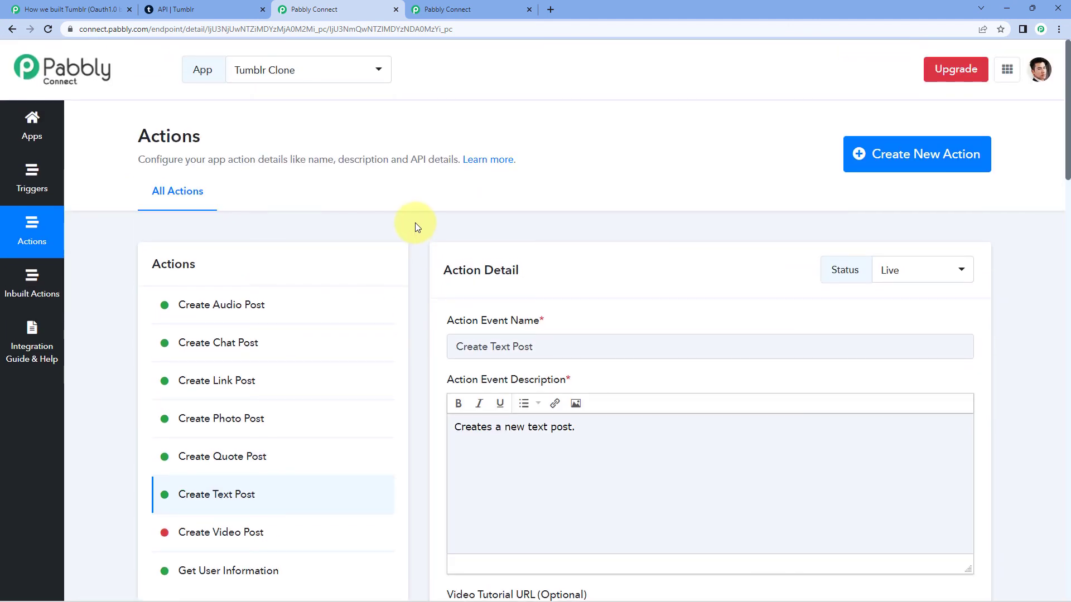
In the Demo workflow's Create Text Post action, enter "Test Post" as the Title.
click(479, 8)
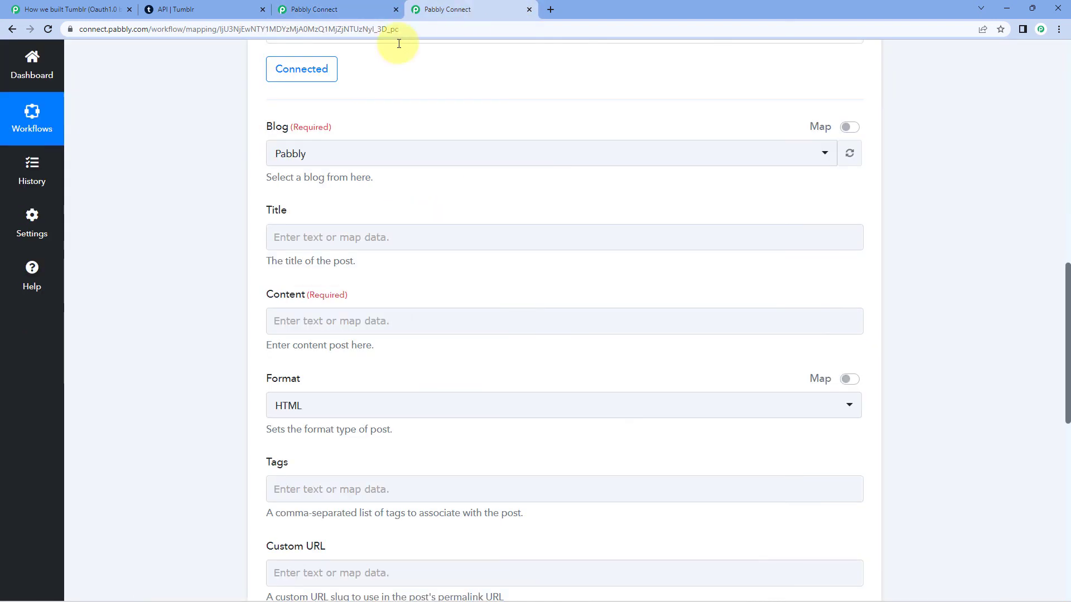
click(326, 238)
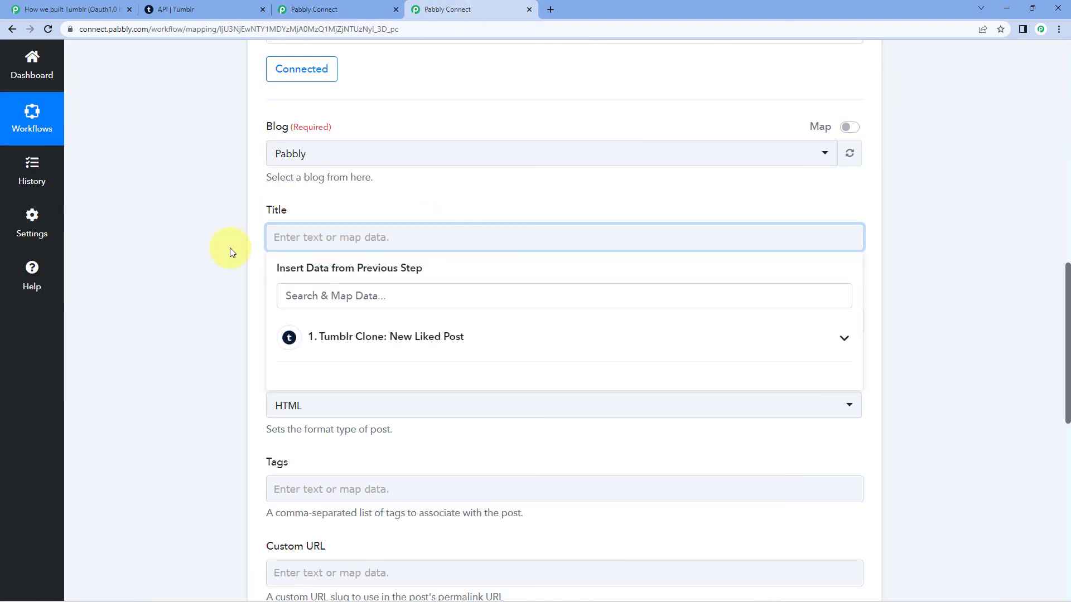
text(Test Post)
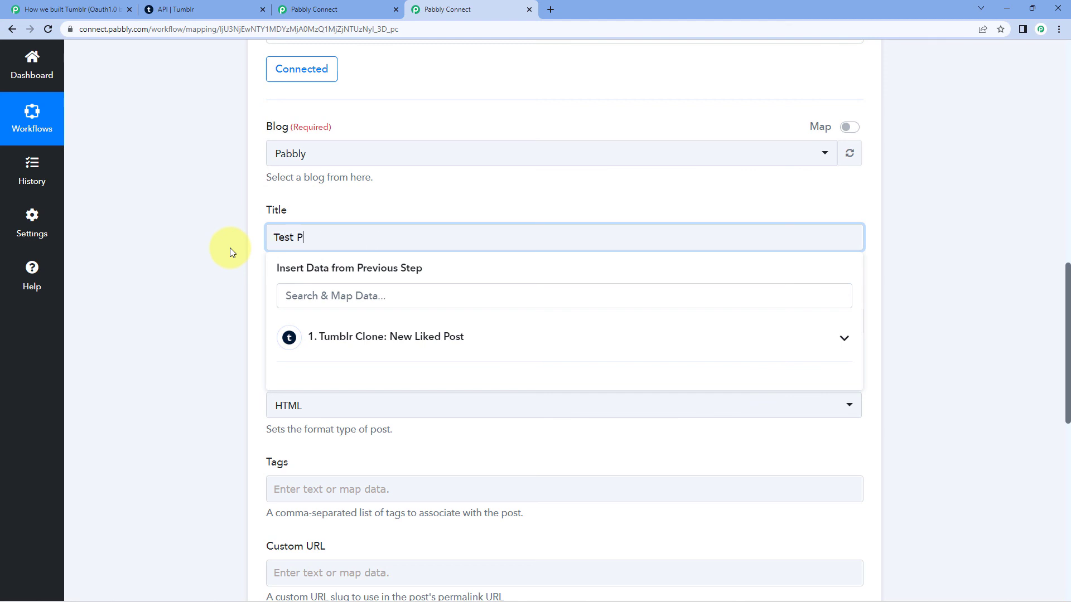
click(230, 248)
Enter "We are just testing." as the post's Content.
scroll(230, 248, down, 1)
scroll(229, 247, down, 3)
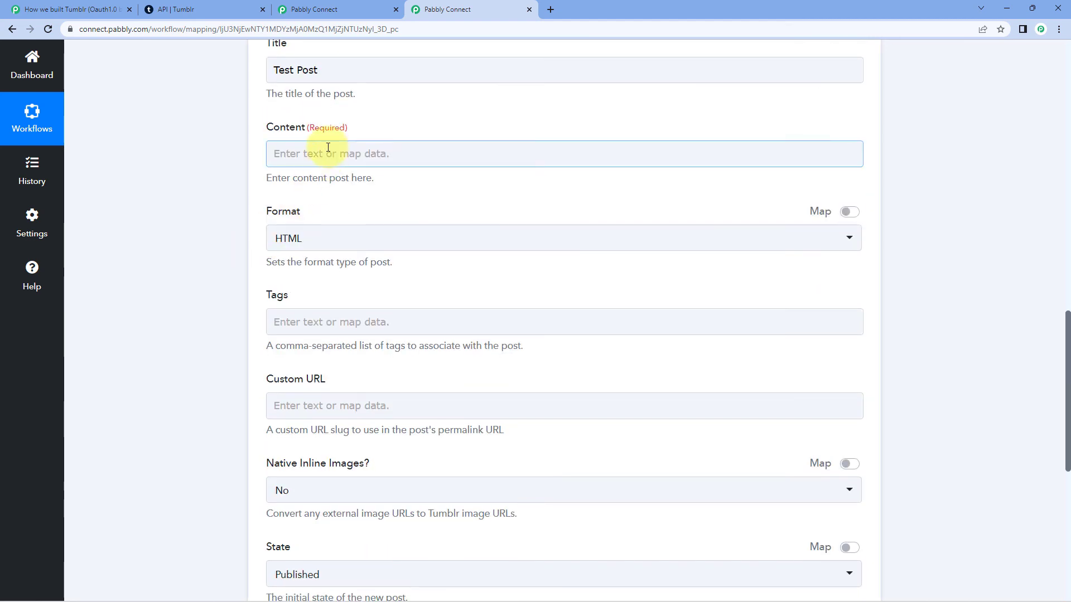
click(328, 151)
text(We are just tesing.)
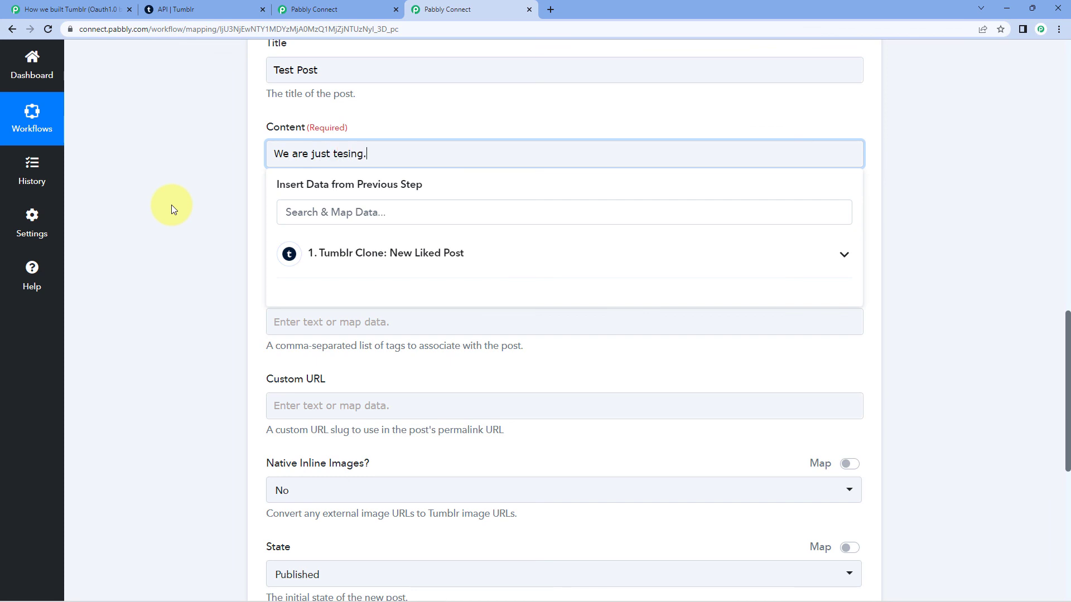
click(172, 206)
click(346, 154)
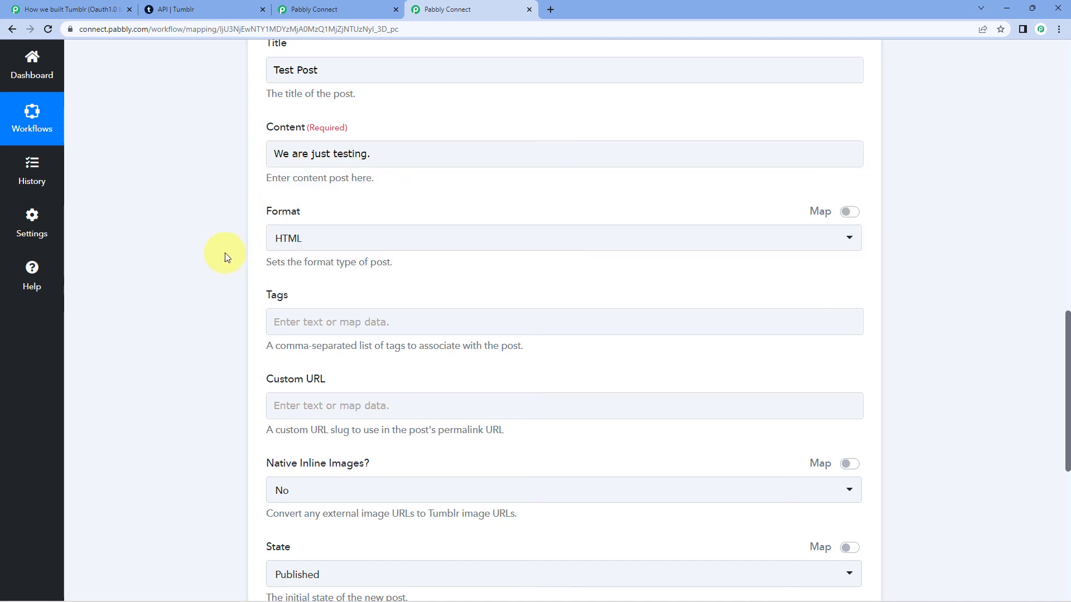
Keep the Format as HTML and the State as Published, and save the action while sending a test request.
click(287, 239)
click(307, 310)
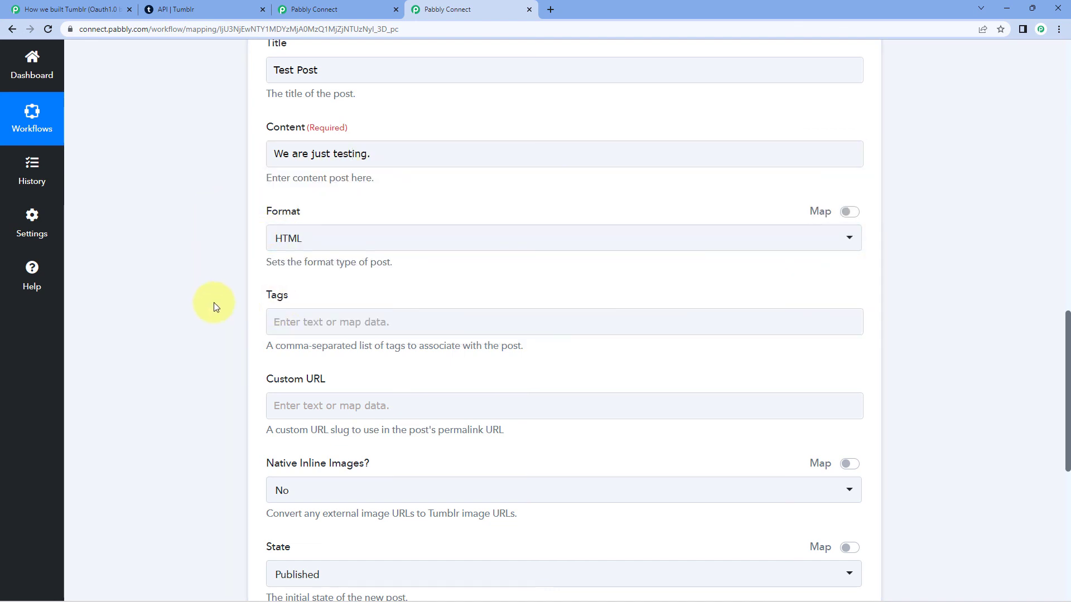
scroll(248, 319, down, 2)
scroll(249, 318, down, 3)
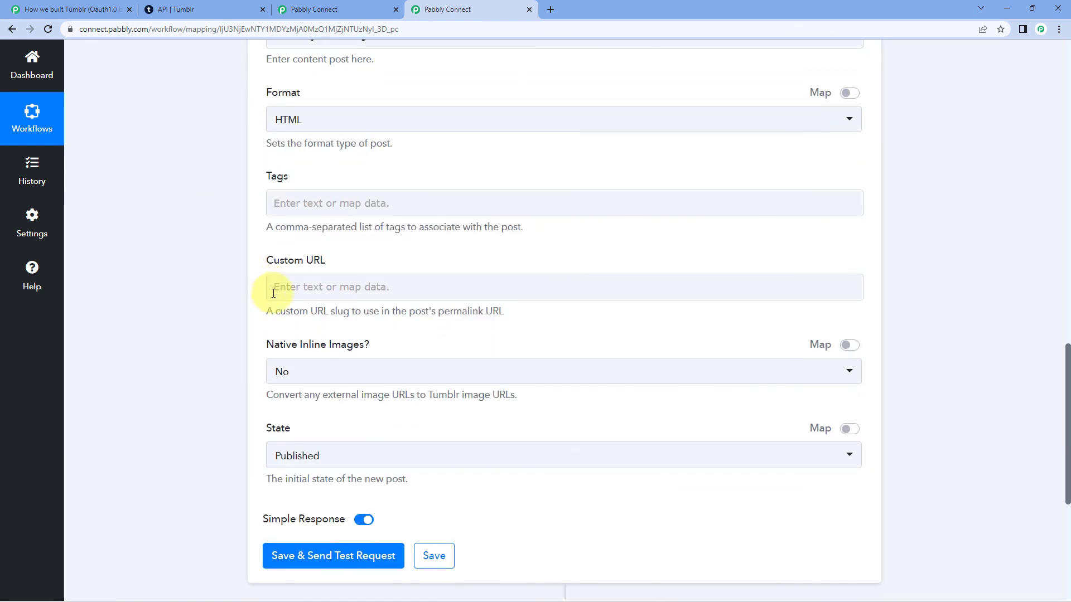
click(324, 456)
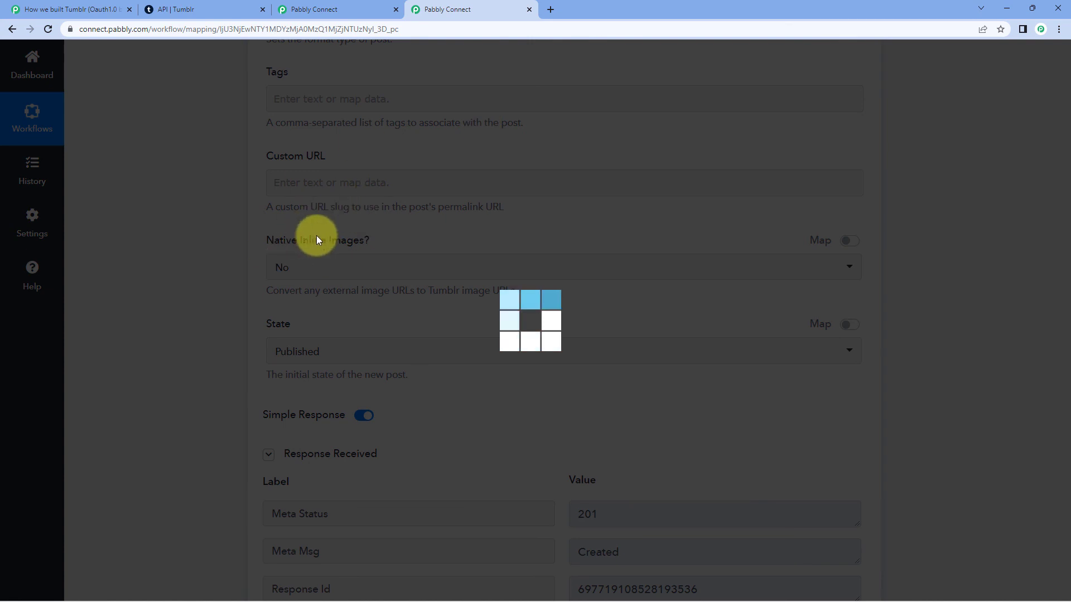
scroll(233, 238, down, 4)
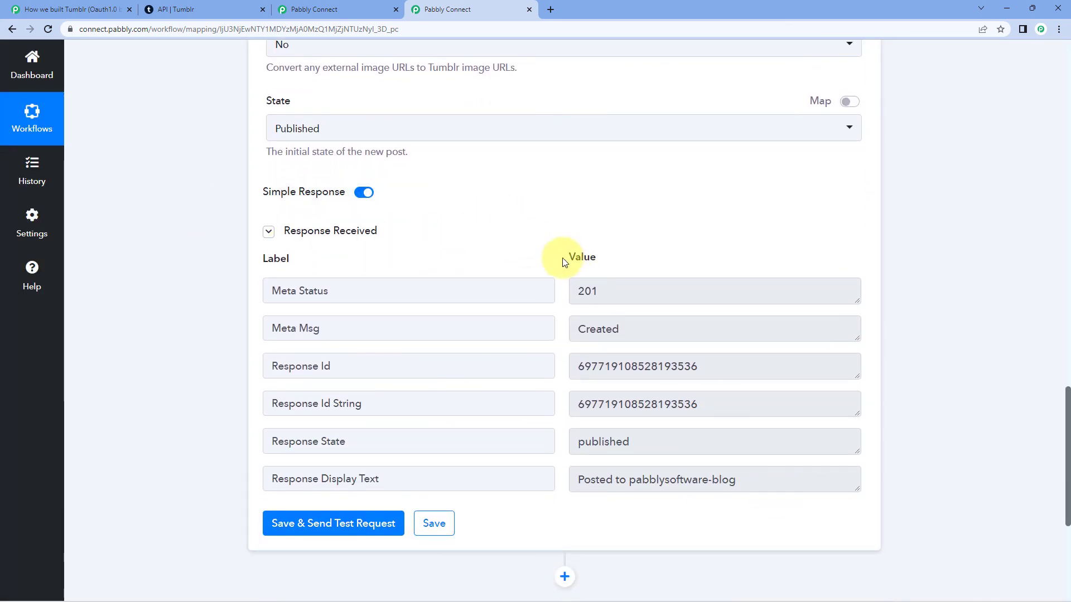
Review the tested Create Text Post action's app, action event, connection and field values.
scroll(478, 275, up, 10)
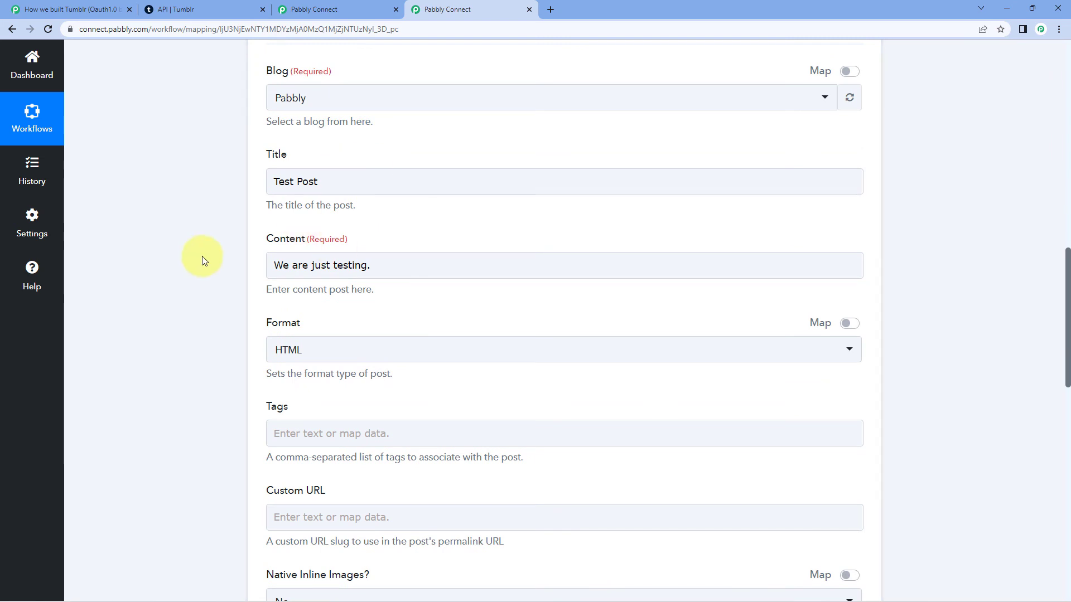
scroll(202, 256, up, 4)
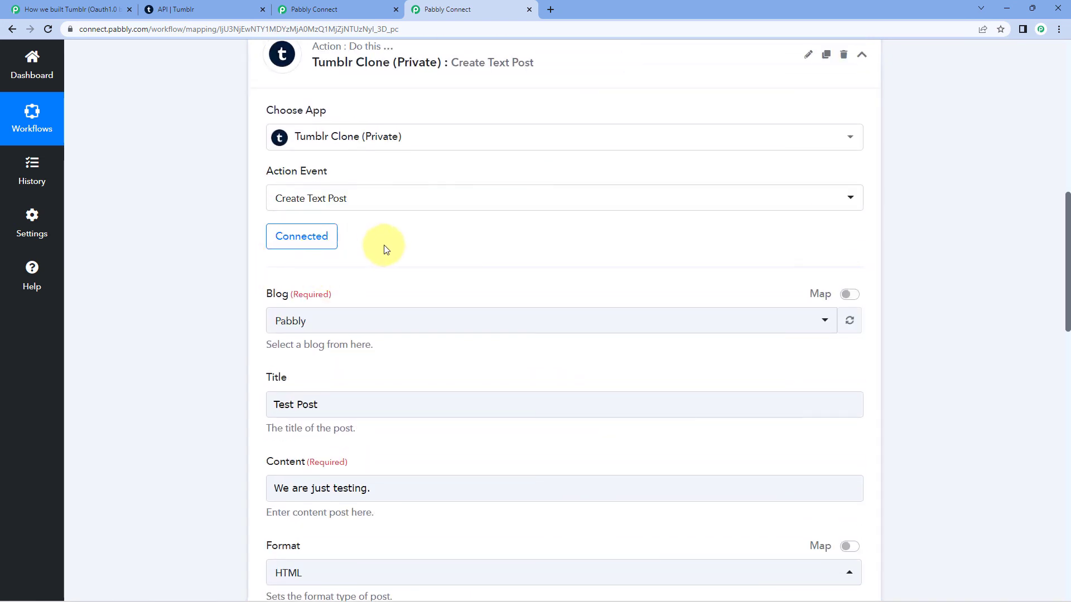
drag(267, 283, 288, 359)
click(350, 286)
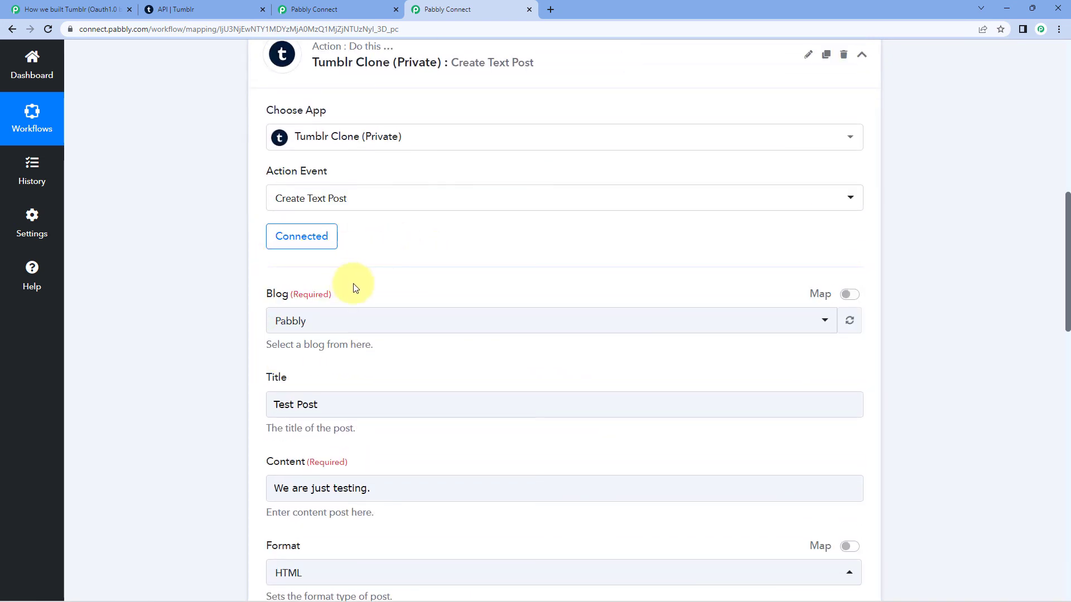
scroll(410, 251, up, 1)
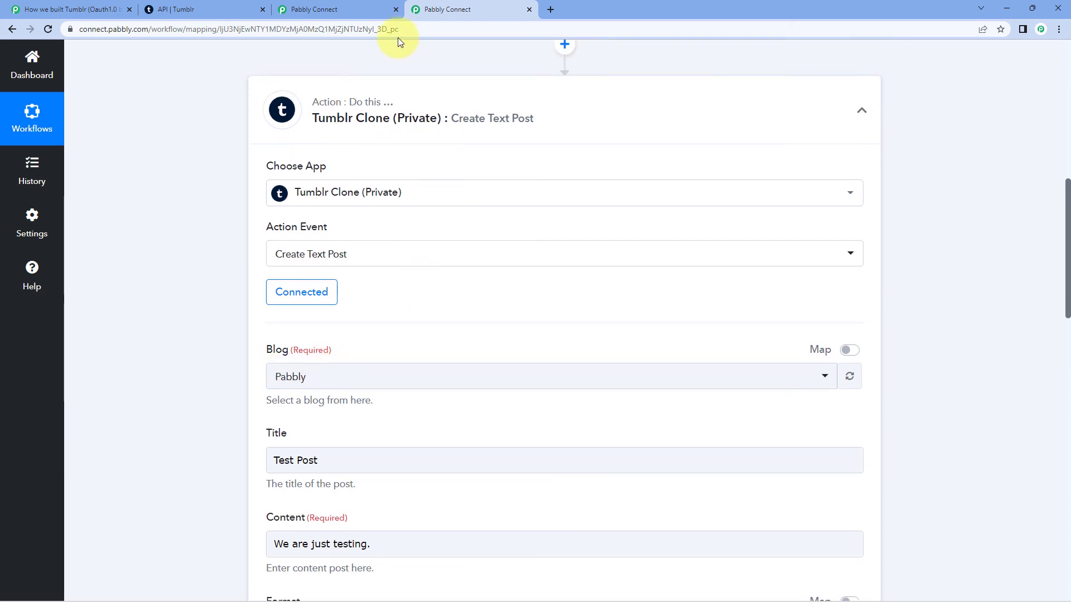
Return to the Tumblr Clone app's settings and look over its Sharing and App Detail pages.
click(353, 4)
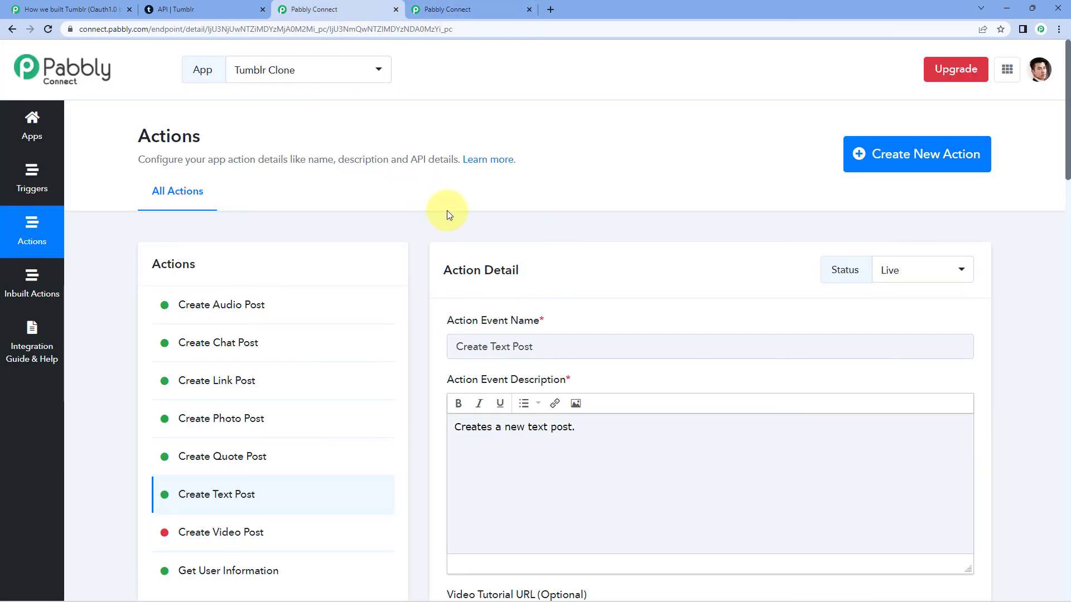
click(56, 127)
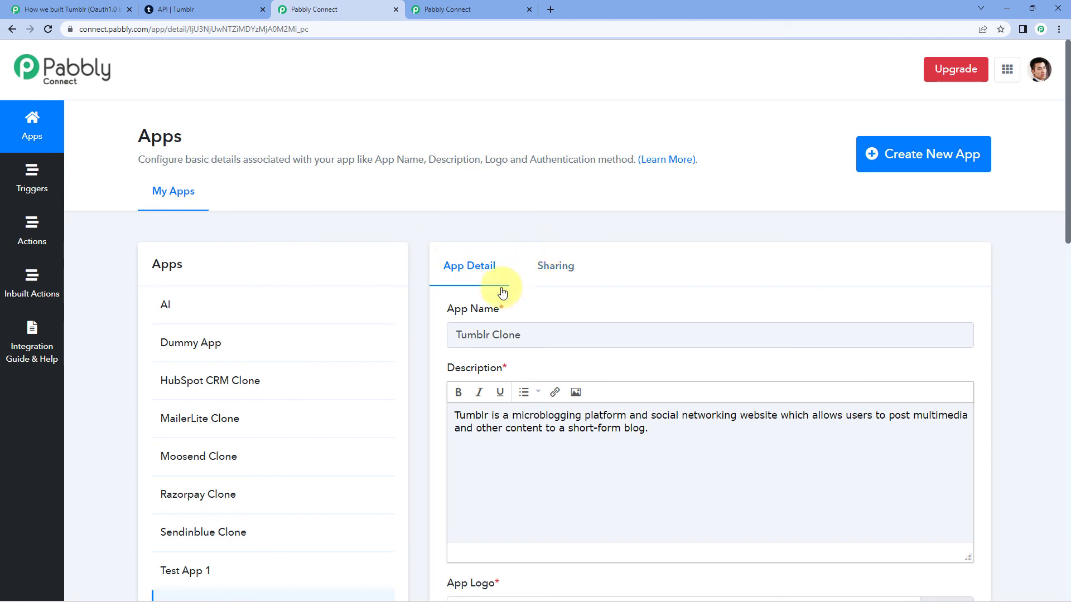
click(559, 273)
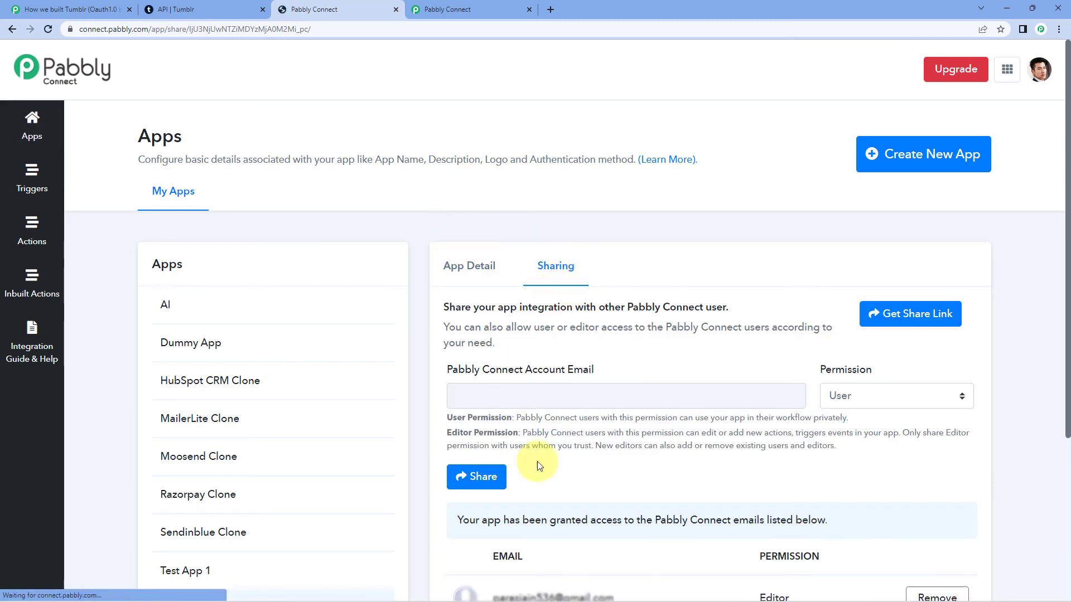
click(466, 266)
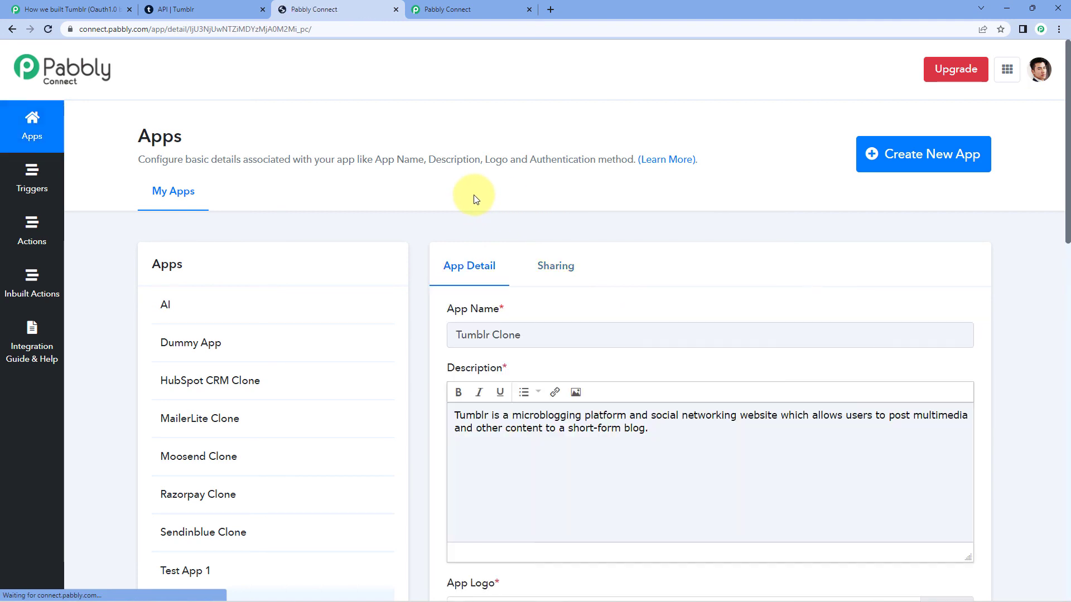